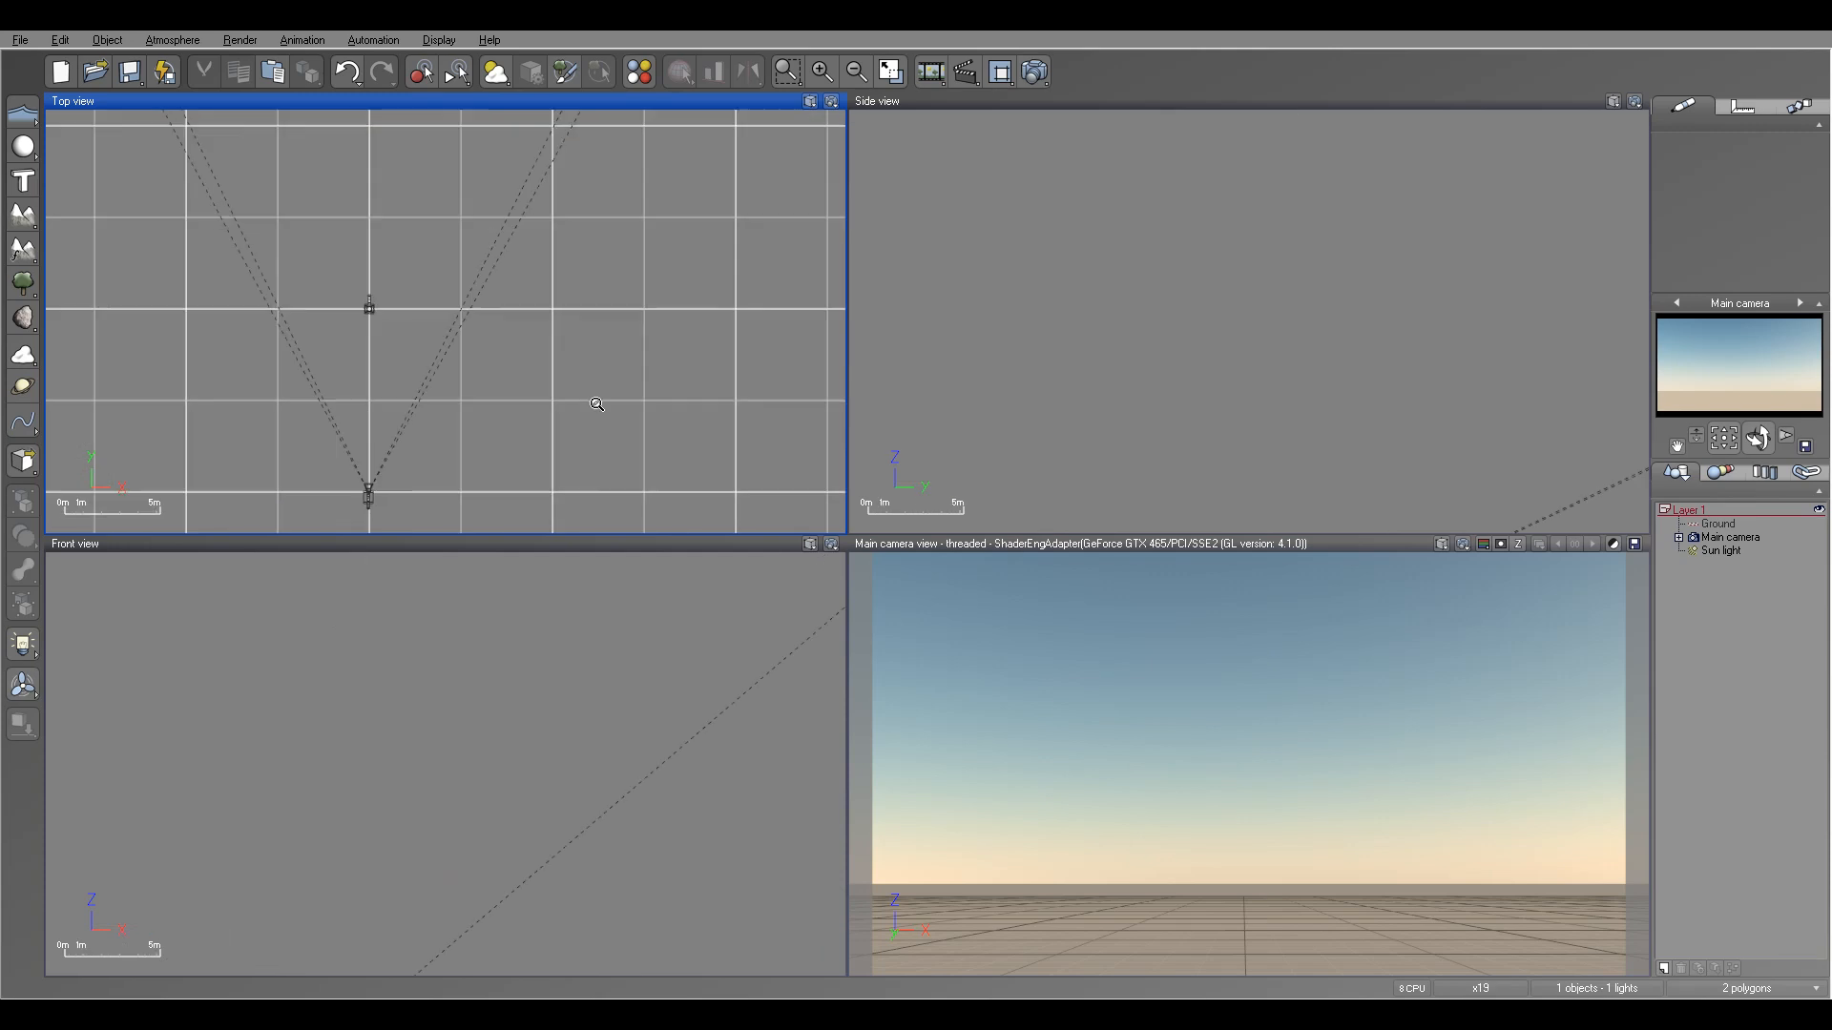
- Add a terrain to the scene and scale it down uniformly in the top view
{"action": "right_click_drag", "start_coordinate": [605, 365], "coordinate": [749, 327]}
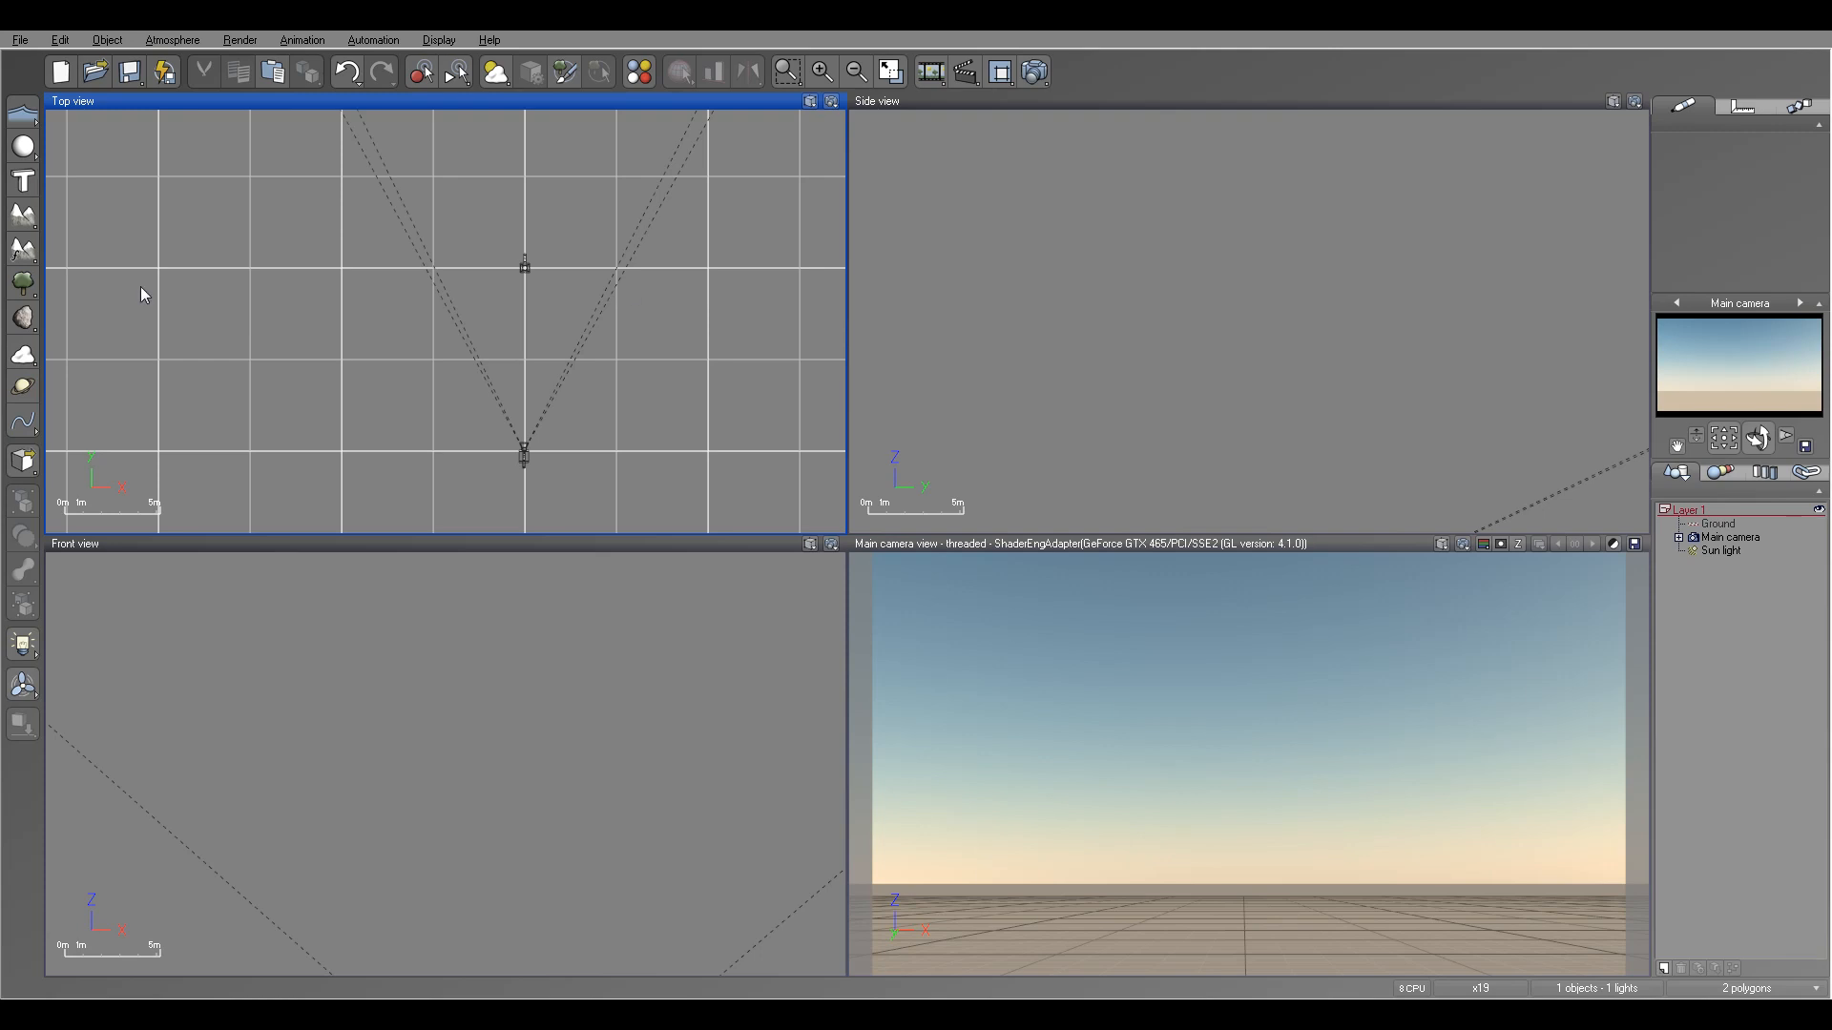
{"action": "right_click", "coordinate": [23, 251]}
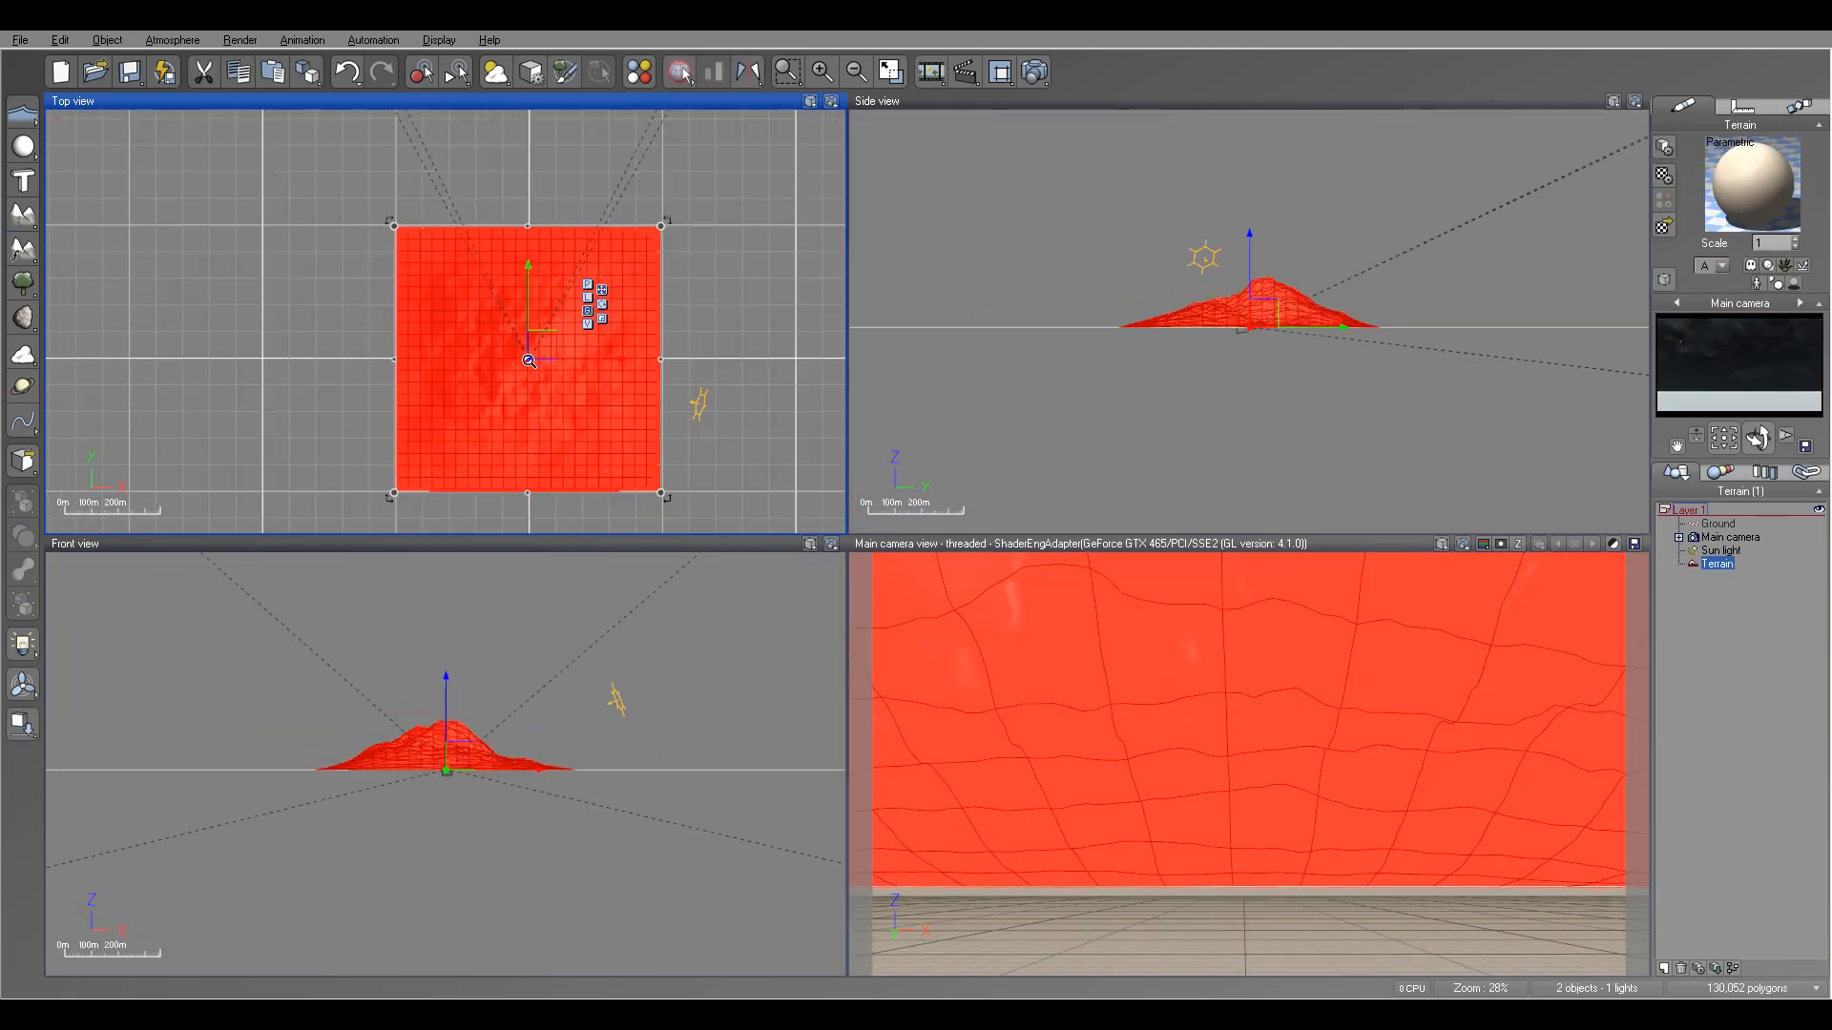
{"action": "left_click_drag", "start_coordinate": [664, 227], "coordinate": [540, 342]}
{"action": "scroll", "coordinate": [540, 361], "scroll_direction": "up", "scroll_amount": 8}
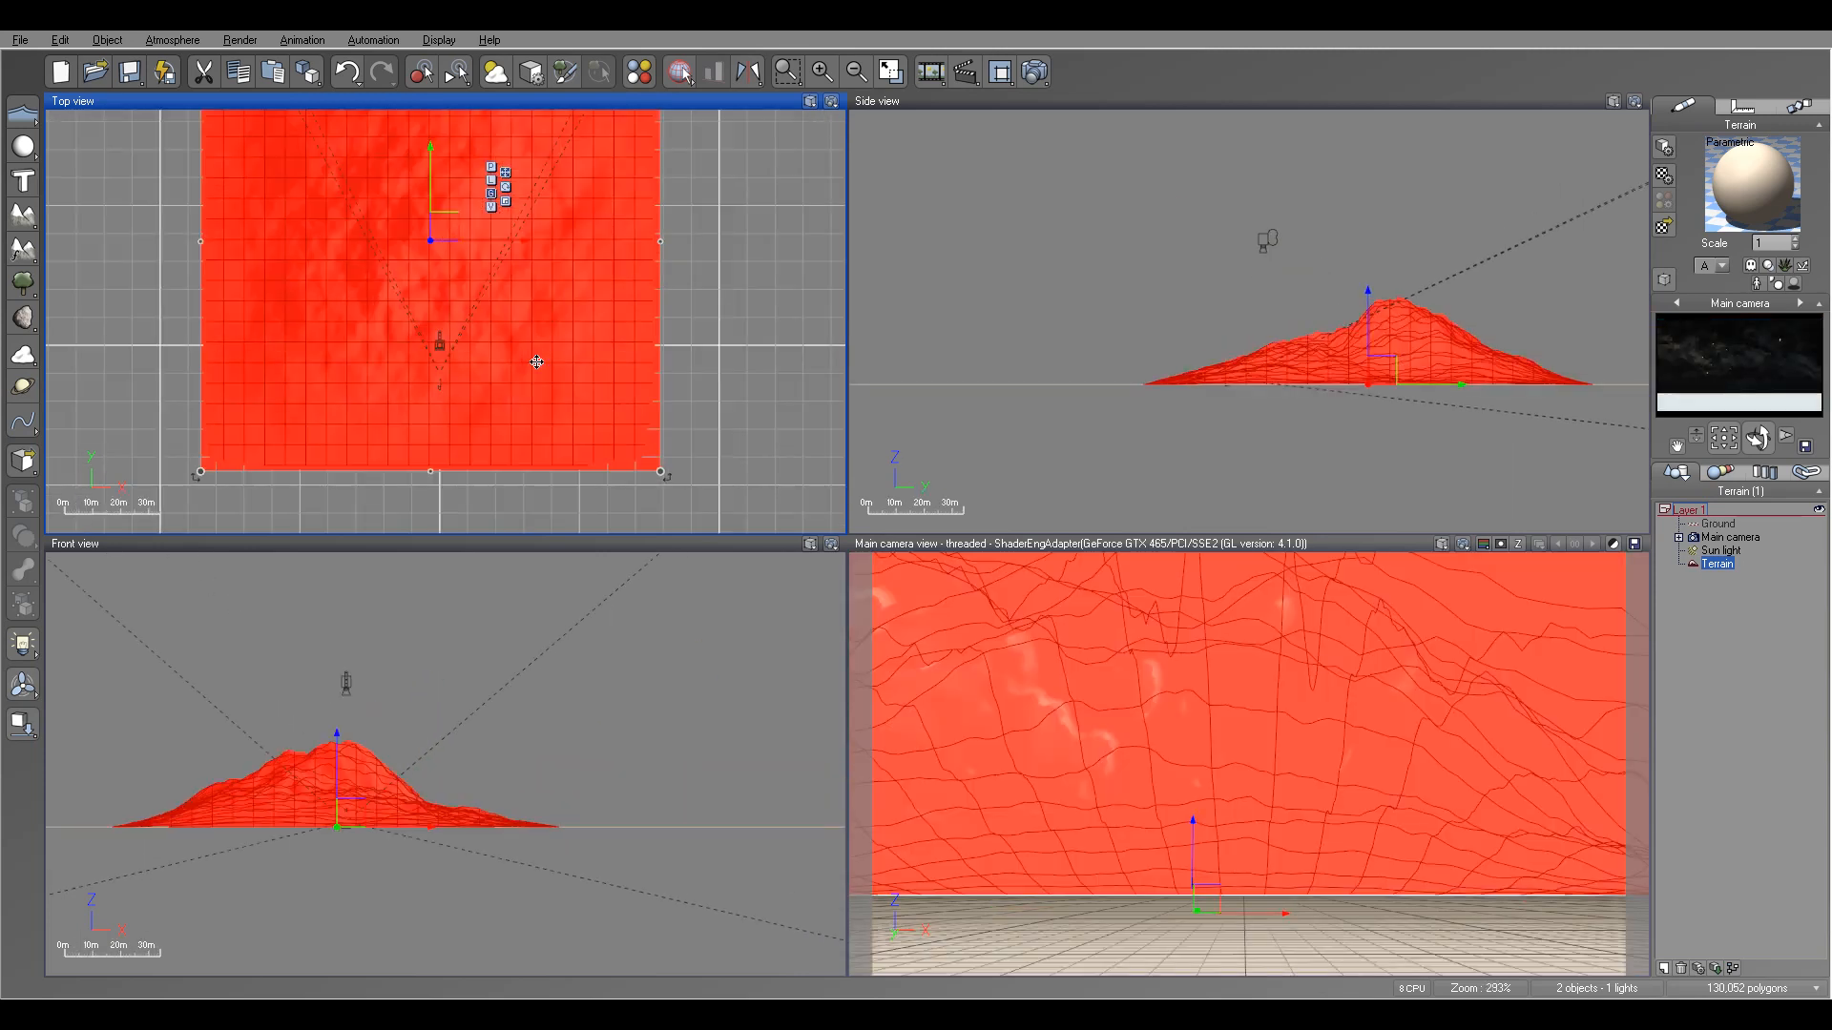
- Shrink the terrain further and position it directly in front of the main camera
{"action": "scroll", "coordinate": [537, 361], "scroll_direction": "down", "scroll_amount": 3}
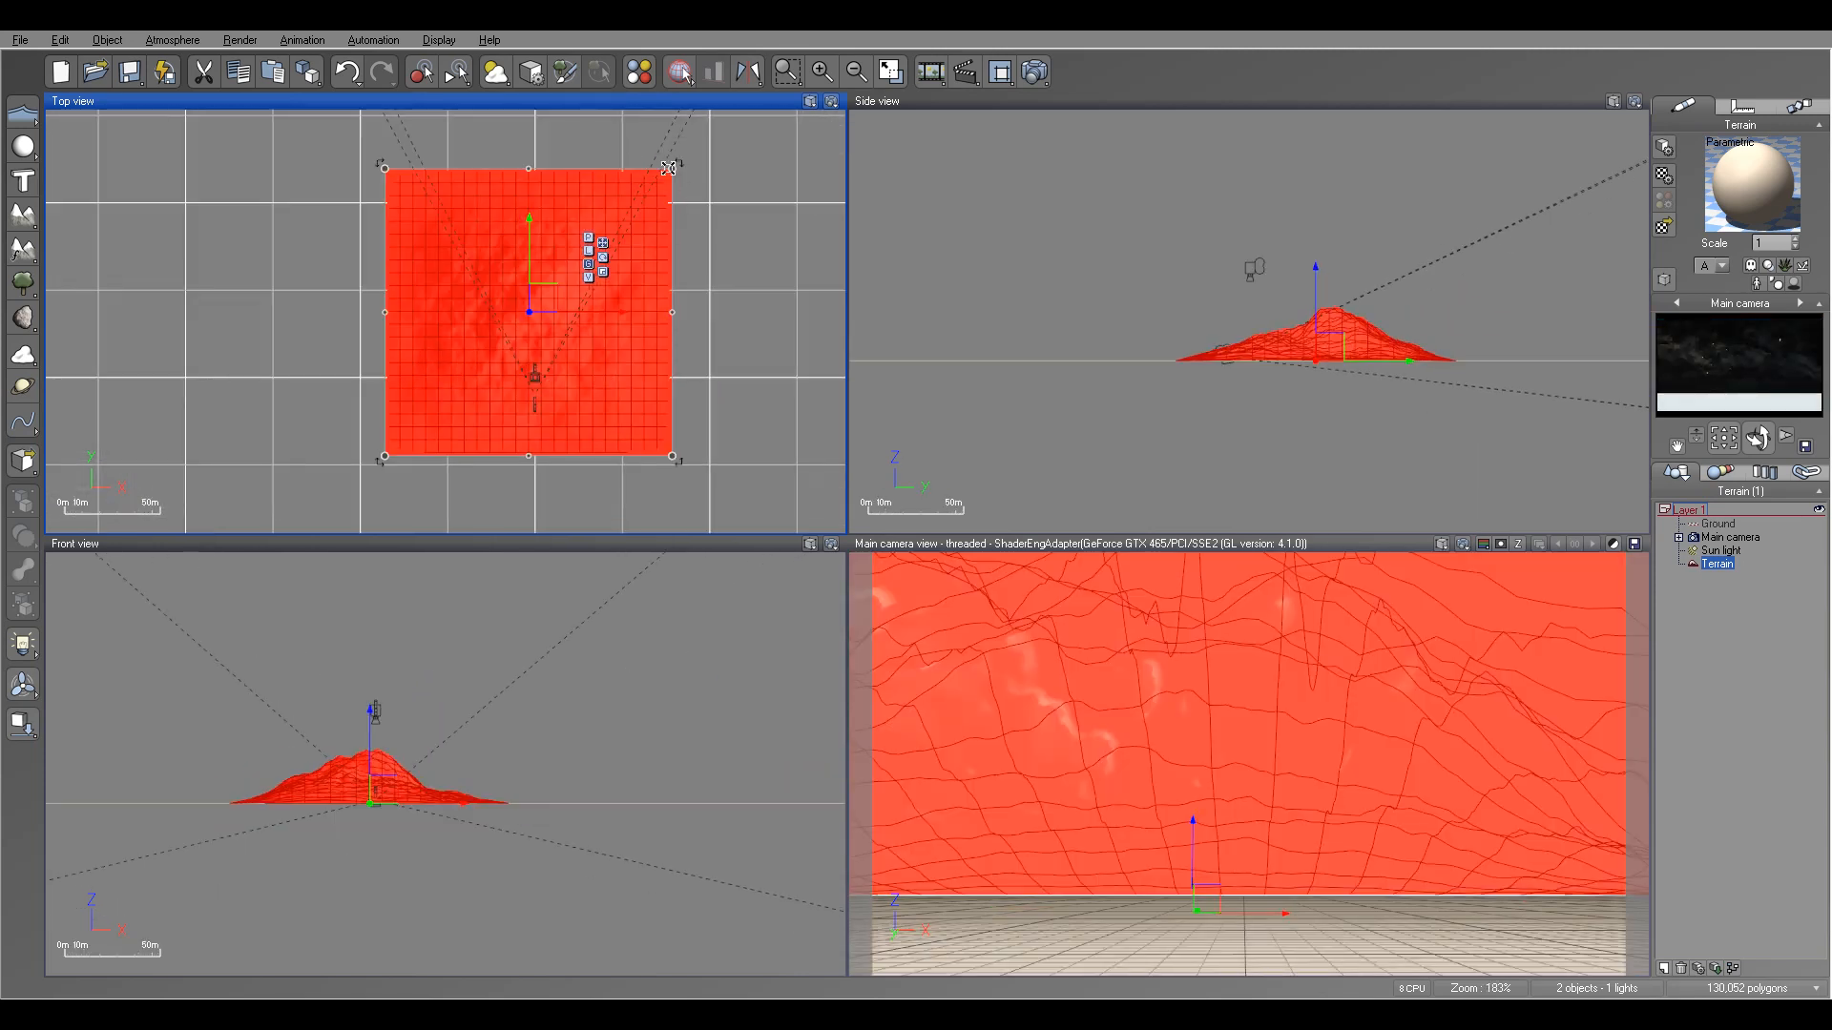
{"action": "left_click_drag", "start_coordinate": [668, 169], "coordinate": [596, 245]}
{"action": "left_click_drag", "start_coordinate": [516, 335], "coordinate": [578, 289]}
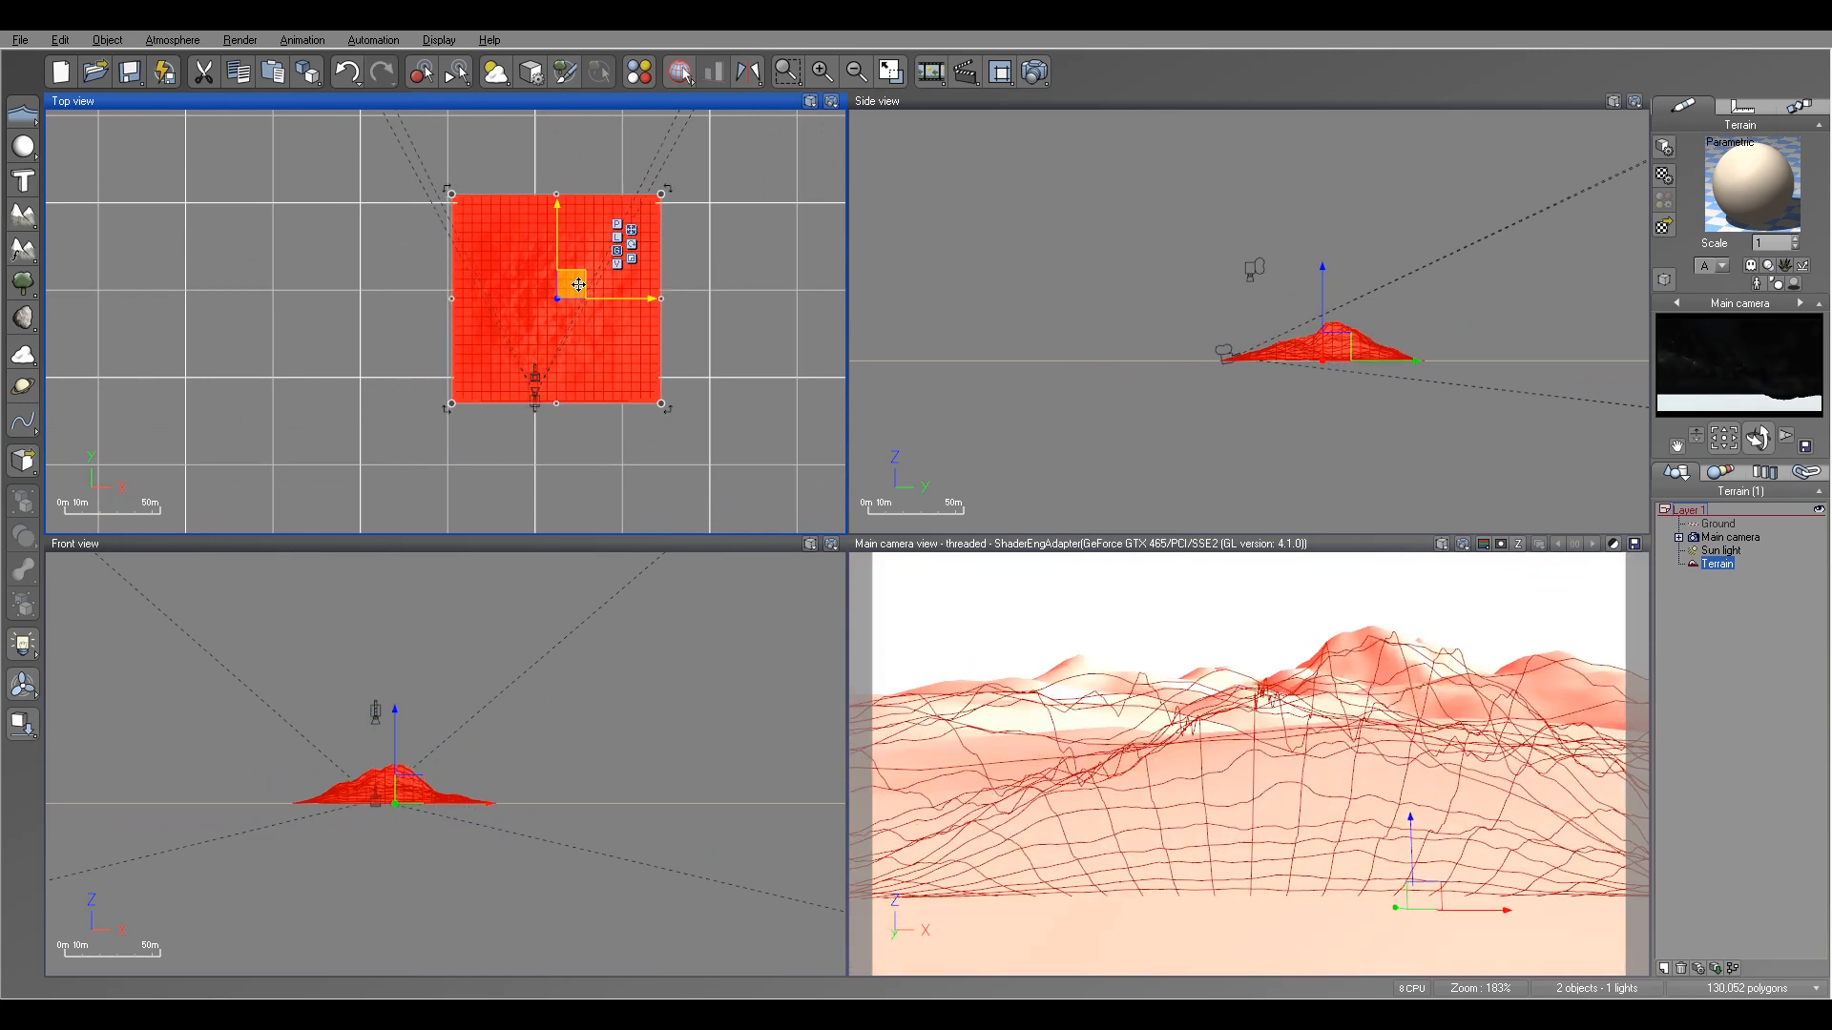
{"action": "scroll", "coordinate": [570, 347], "scroll_direction": "up", "scroll_amount": 3}
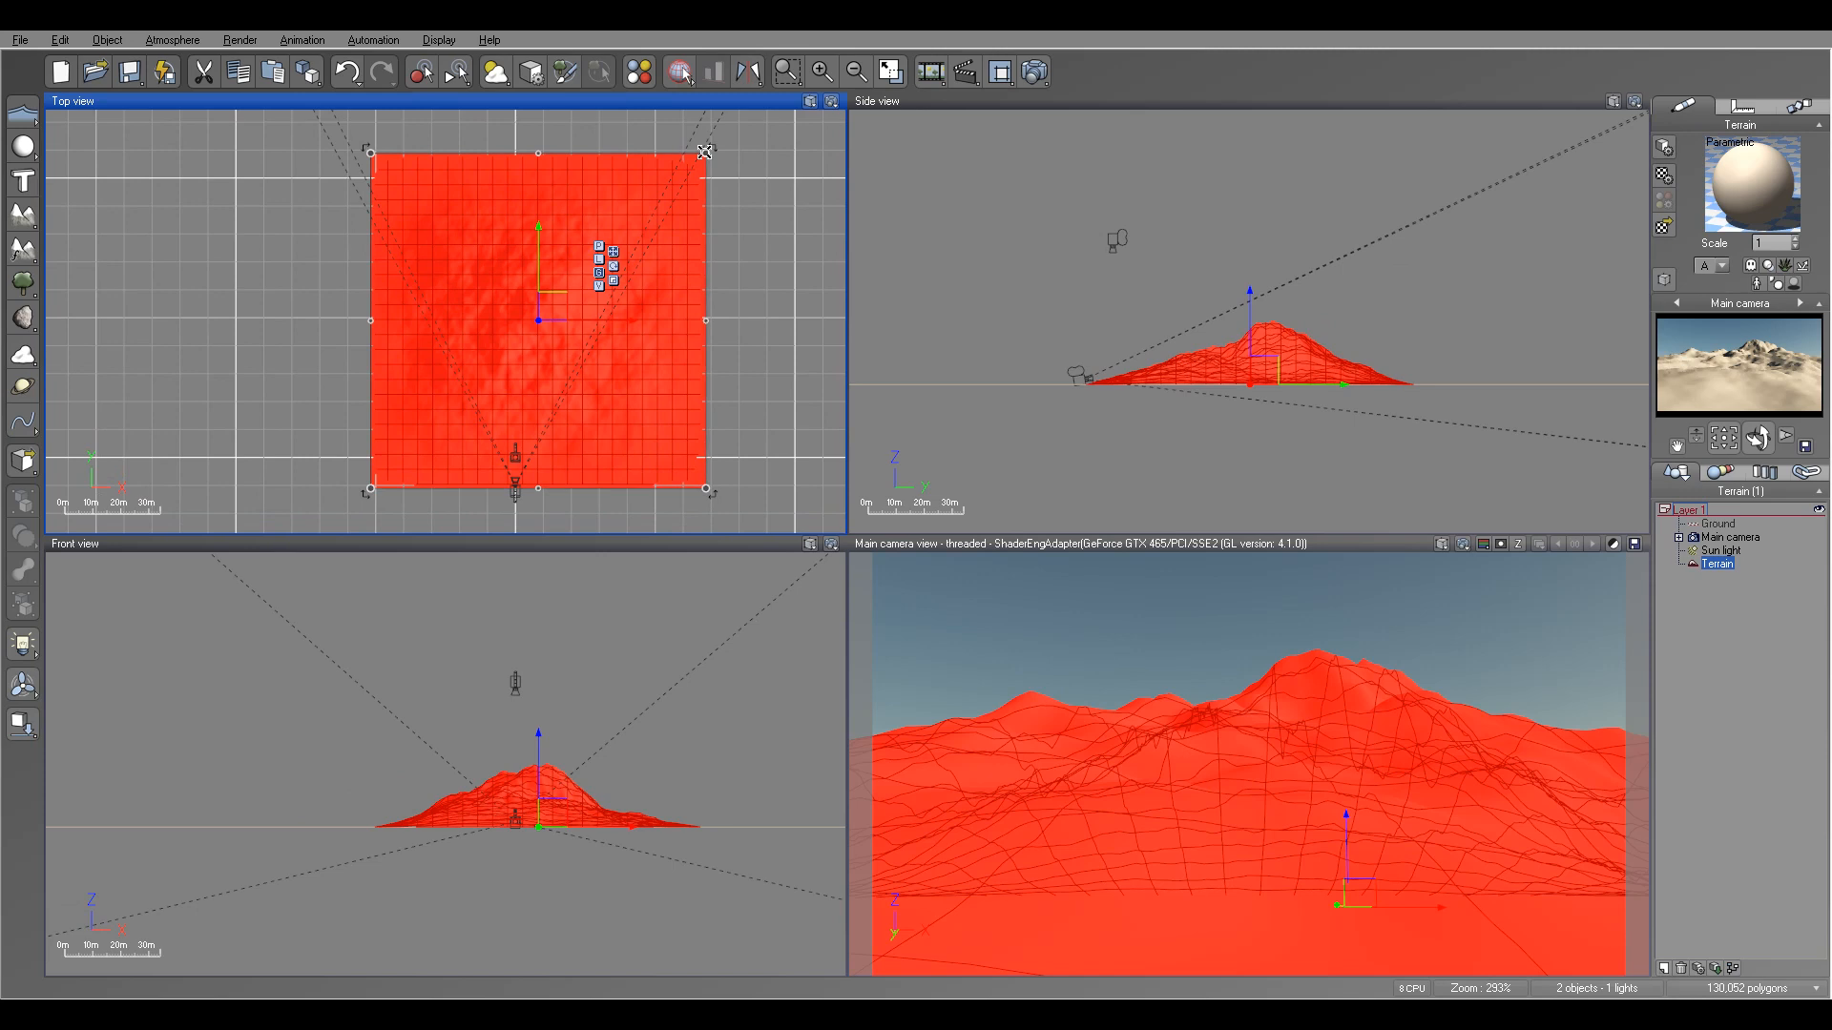
{"action": "left_click_drag", "start_coordinate": [704, 151], "coordinate": [638, 221]}
{"action": "mouse_move", "coordinate": [523, 336]}
{"action": "left_mouse_down"}
{"action": "mouse_move", "coordinate": [560, 327]}
{"action": "mouse_move", "coordinate": [545, 329]}
{"action": "left_mouse_up"}
- Open the terrain for editing and reset its relief to a flat surface
{"action": "right_click", "coordinate": [532, 399]}
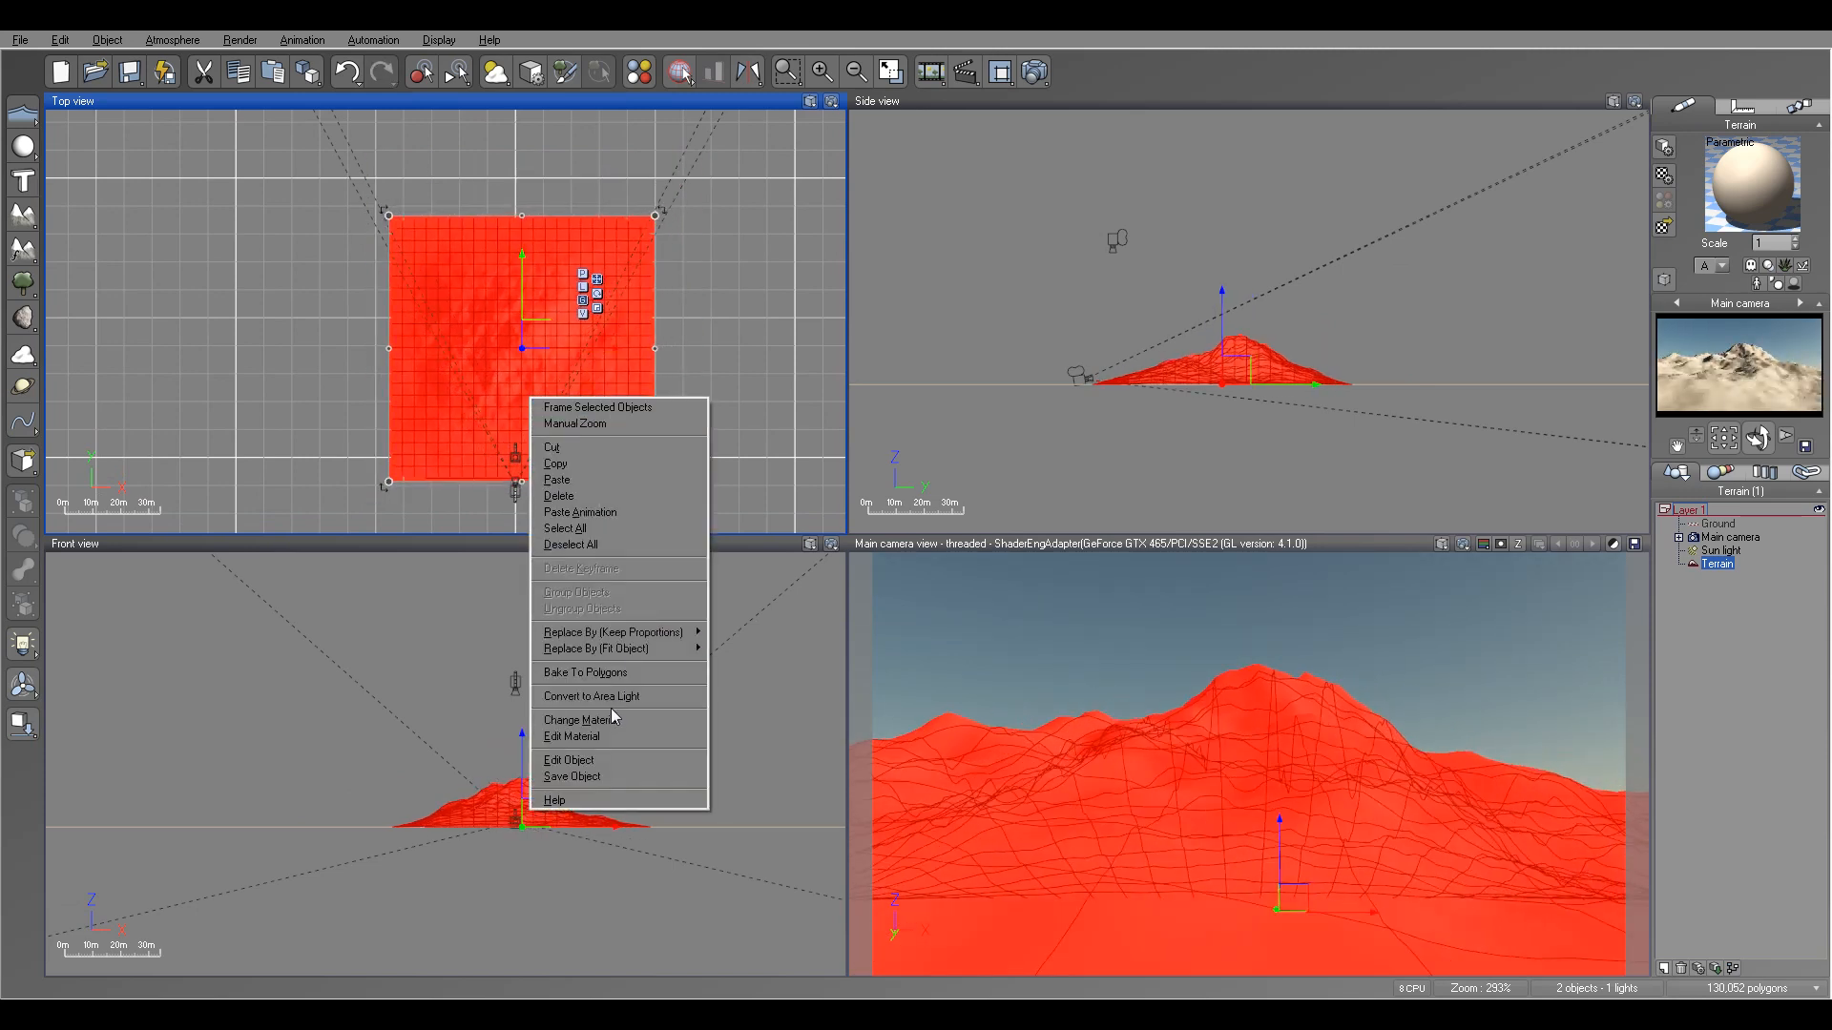
{"action": "left_click", "coordinate": [607, 762]}
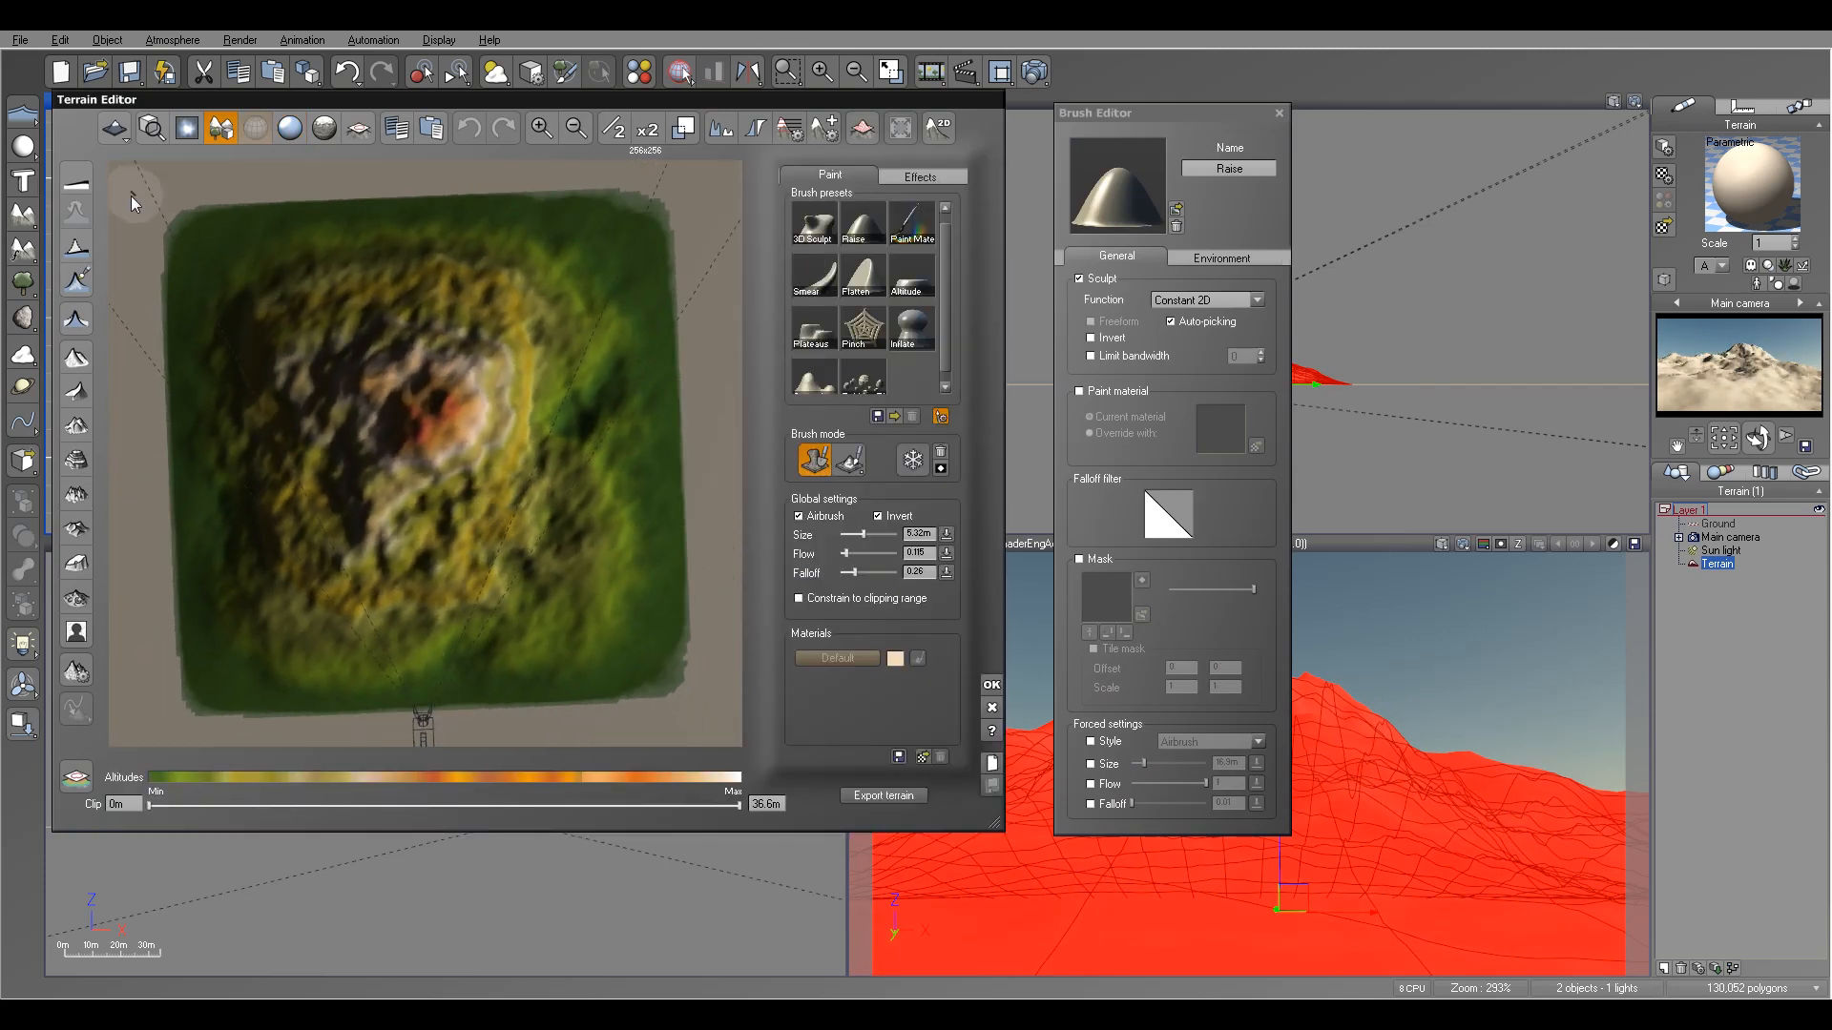
{"action": "left_click", "coordinate": [76, 180]}
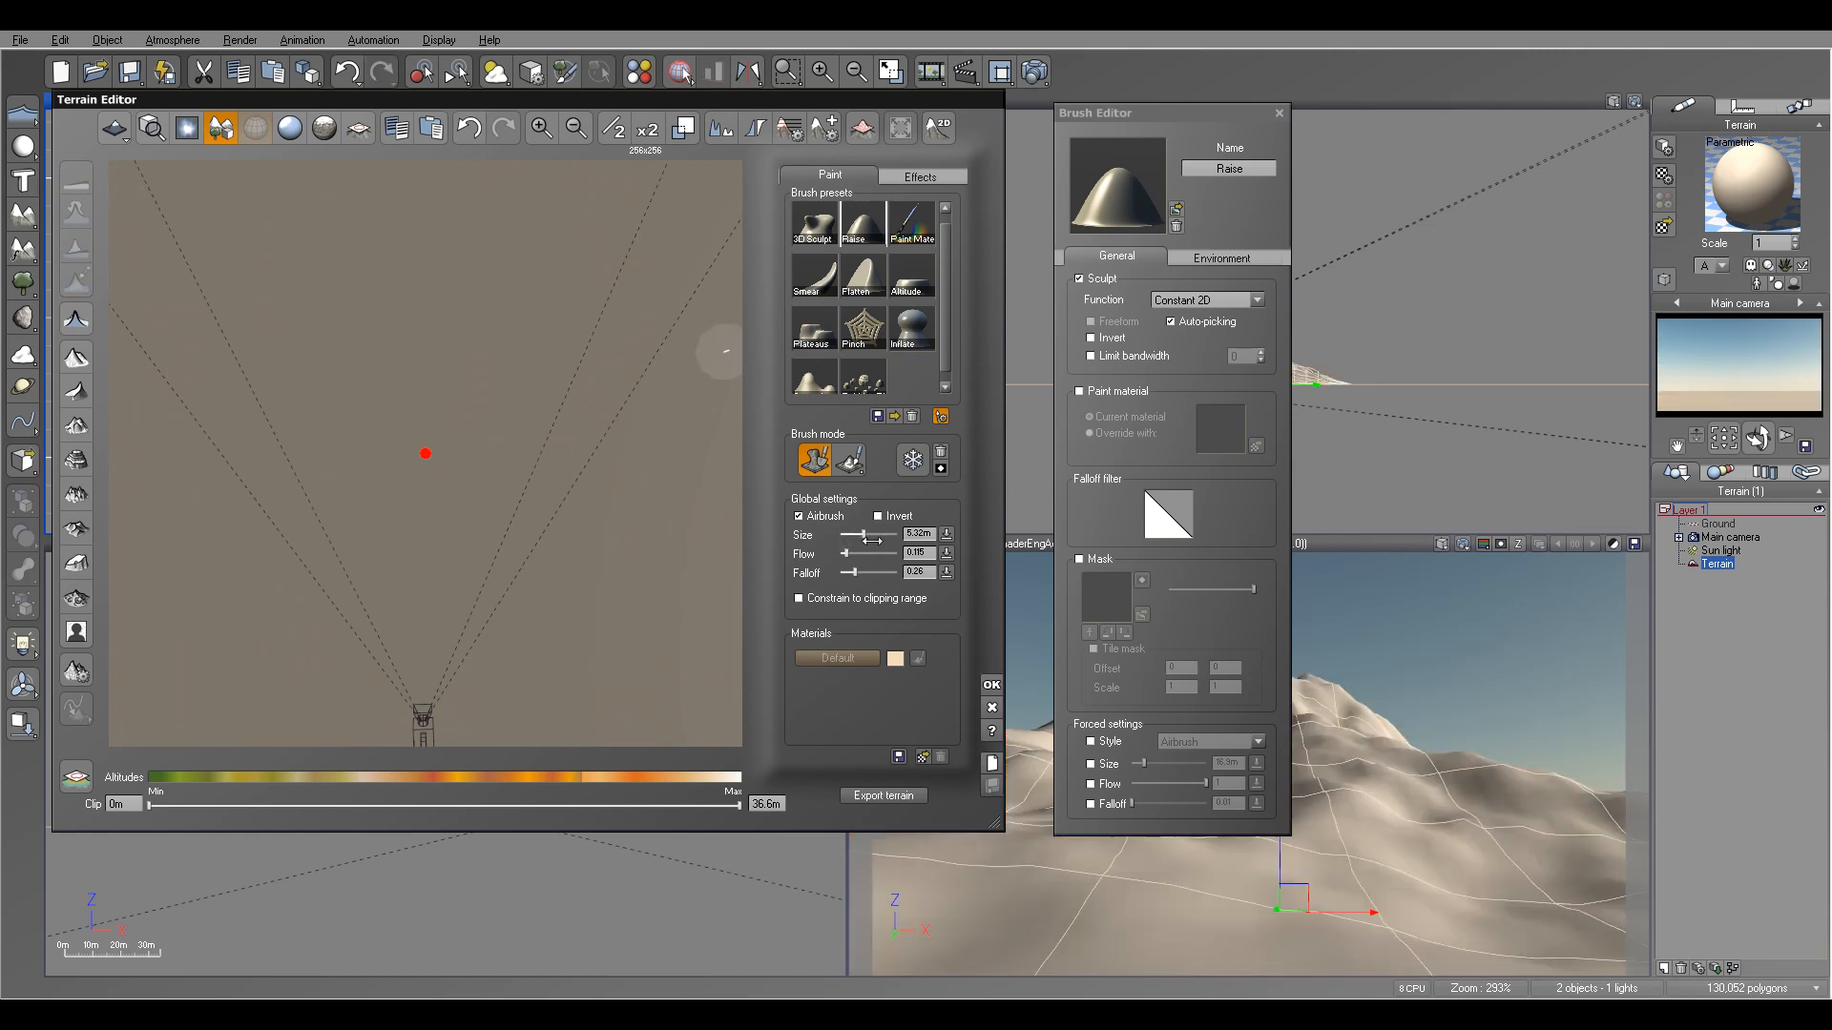
- Set the Raise brush size to 11.73 m and sculpt a broad curved ridge along two sides of the terrain
{"action": "left_click_drag", "start_coordinate": [868, 535], "coordinate": [890, 533]}
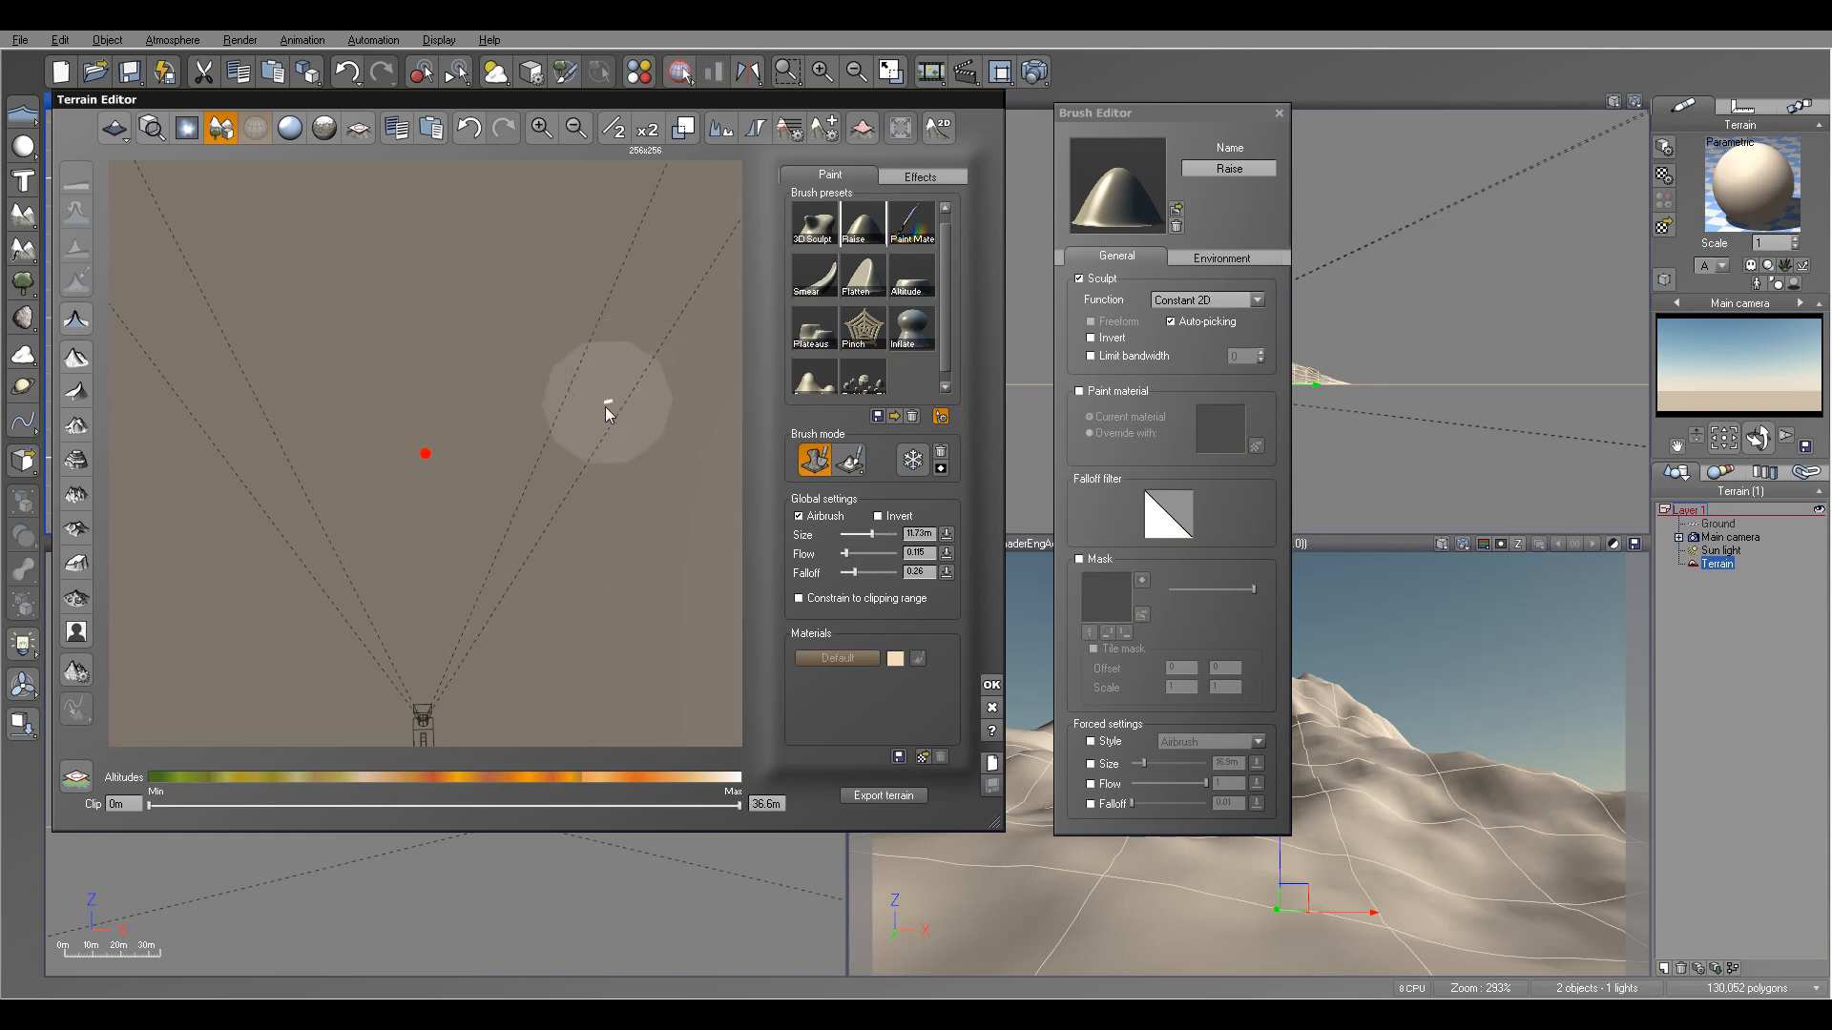
{"action": "mouse_move", "coordinate": [574, 409]}
{"action": "left_mouse_down"}
{"action": "mouse_move", "coordinate": [506, 626]}
{"action": "mouse_move", "coordinate": [396, 660]}
{"action": "mouse_move", "coordinate": [184, 506]}
{"action": "mouse_move", "coordinate": [286, 553]}
{"action": "mouse_move", "coordinate": [550, 598]}
{"action": "left_mouse_up"}
{"action": "mouse_move", "coordinate": [611, 578]}
{"action": "right_mouse_down"}
{"action": "mouse_move", "coordinate": [732, 414]}
{"action": "mouse_move", "coordinate": [670, 393]}
{"action": "mouse_move", "coordinate": [672, 500]}
{"action": "right_mouse_up"}
{"action": "mouse_move", "coordinate": [637, 435]}
{"action": "left_mouse_down"}
{"action": "mouse_move", "coordinate": [652, 401]}
{"action": "mouse_move", "coordinate": [614, 616]}
{"action": "mouse_move", "coordinate": [590, 522]}
{"action": "mouse_move", "coordinate": [572, 634]}
{"action": "mouse_move", "coordinate": [626, 626]}
{"action": "mouse_move", "coordinate": [409, 645]}
{"action": "mouse_move", "coordinate": [213, 633]}
{"action": "mouse_move", "coordinate": [246, 525]}
{"action": "mouse_move", "coordinate": [596, 310]}
{"action": "mouse_move", "coordinate": [540, 425]}
{"action": "mouse_move", "coordinate": [590, 430]}
{"action": "mouse_move", "coordinate": [484, 533]}
{"action": "mouse_move", "coordinate": [654, 524]}
{"action": "mouse_move", "coordinate": [553, 400]}
{"action": "mouse_move", "coordinate": [626, 536]}
{"action": "mouse_move", "coordinate": [559, 444]}
{"action": "mouse_move", "coordinate": [601, 593]}
{"action": "mouse_move", "coordinate": [588, 622]}
{"action": "mouse_move", "coordinate": [482, 658]}
{"action": "mouse_move", "coordinate": [254, 654]}
{"action": "mouse_move", "coordinate": [524, 642]}
{"action": "mouse_move", "coordinate": [642, 531]}
{"action": "mouse_move", "coordinate": [622, 399]}
{"action": "mouse_move", "coordinate": [687, 524]}
{"action": "mouse_move", "coordinate": [667, 556]}
{"action": "mouse_move", "coordinate": [613, 409]}
{"action": "mouse_move", "coordinate": [603, 605]}
{"action": "mouse_move", "coordinate": [286, 637]}
{"action": "mouse_move", "coordinate": [573, 592]}
{"action": "mouse_move", "coordinate": [497, 569]}
{"action": "mouse_move", "coordinate": [442, 589]}
{"action": "mouse_move", "coordinate": [531, 409]}
{"action": "mouse_move", "coordinate": [289, 507]}
{"action": "mouse_move", "coordinate": [200, 489]}
{"action": "mouse_move", "coordinate": [441, 347]}
{"action": "mouse_move", "coordinate": [420, 393]}
{"action": "mouse_move", "coordinate": [764, 702]}
{"action": "mouse_move", "coordinate": [605, 499]}
{"action": "mouse_move", "coordinate": [409, 438]}
{"action": "mouse_move", "coordinate": [381, 655]}
{"action": "mouse_move", "coordinate": [354, 649]}
{"action": "mouse_move", "coordinate": [581, 524]}
{"action": "mouse_move", "coordinate": [563, 579]}
{"action": "left_mouse_up"}
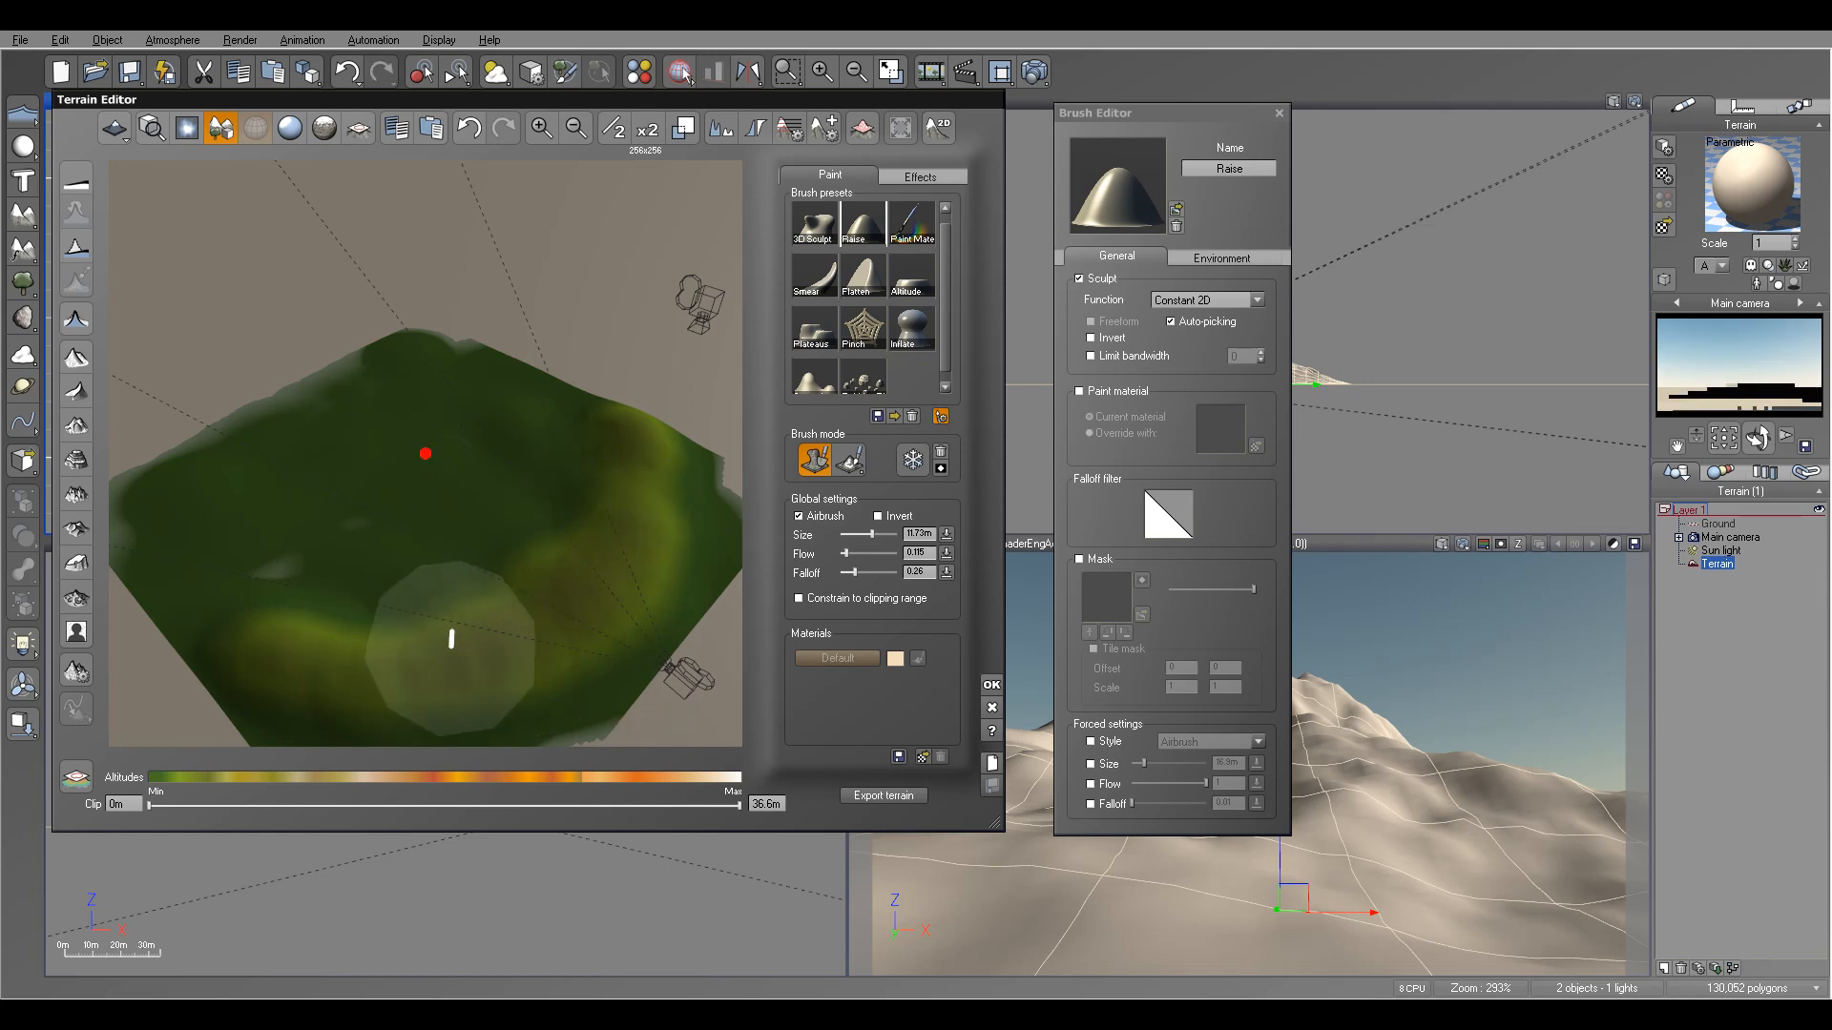
{"action": "mouse_move", "coordinate": [576, 553]}
{"action": "right_mouse_down"}
{"action": "mouse_move", "coordinate": [621, 437]}
{"action": "mouse_move", "coordinate": [655, 460]}
{"action": "mouse_move", "coordinate": [689, 442]}
{"action": "mouse_move", "coordinate": [739, 460]}
{"action": "mouse_move", "coordinate": [593, 642]}
{"action": "right_mouse_up"}
{"action": "mouse_move", "coordinate": [598, 687]}
{"action": "left_mouse_down"}
{"action": "mouse_move", "coordinate": [631, 645]}
{"action": "mouse_move", "coordinate": [491, 718]}
{"action": "mouse_move", "coordinate": [524, 725]}
{"action": "mouse_move", "coordinate": [458, 713]}
{"action": "left_mouse_up"}
{"action": "mouse_move", "coordinate": [491, 695]}
{"action": "right_mouse_down"}
{"action": "mouse_move", "coordinate": [781, 655]}
{"action": "mouse_move", "coordinate": [736, 548]}
{"action": "right_mouse_up"}
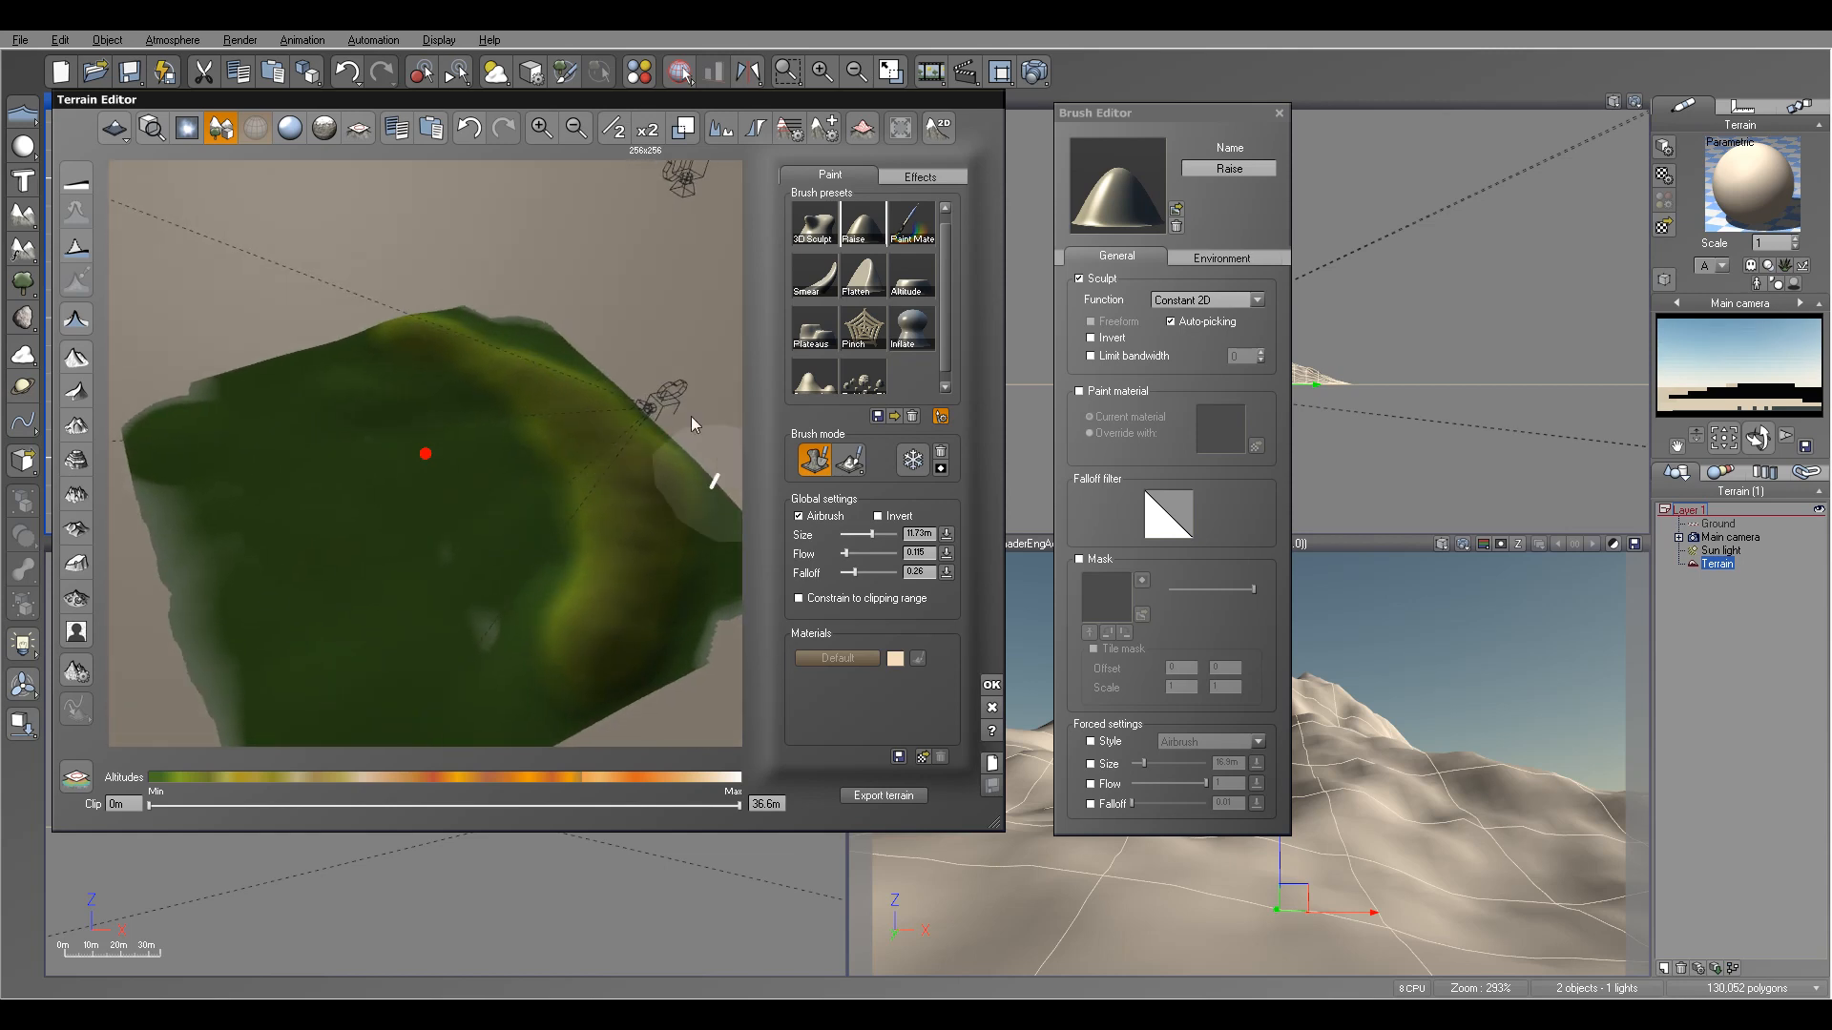
{"action": "mouse_move", "coordinate": [558, 336]}
{"action": "left_mouse_down"}
{"action": "mouse_move", "coordinate": [531, 328]}
{"action": "mouse_move", "coordinate": [724, 531]}
{"action": "mouse_move", "coordinate": [707, 597]}
{"action": "left_mouse_up"}
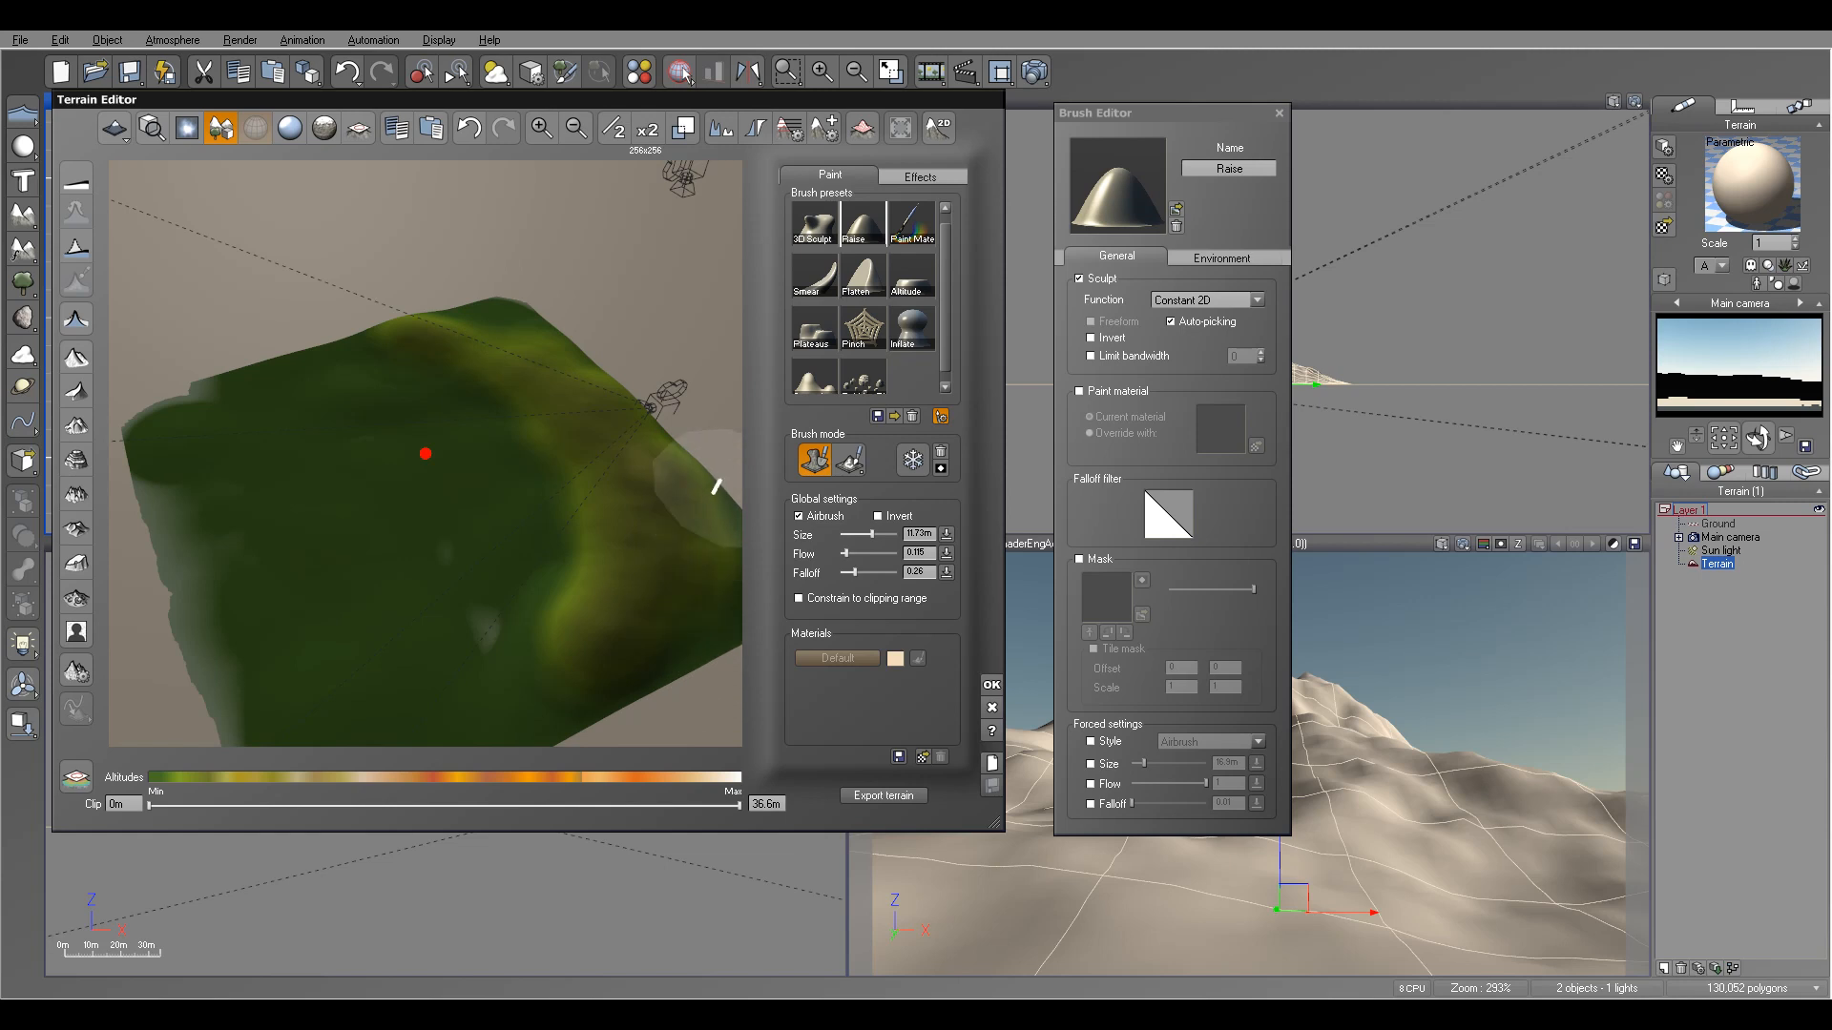
{"action": "mouse_move", "coordinate": [530, 305]}
{"action": "right_mouse_down"}
{"action": "mouse_move", "coordinate": [632, 359]}
{"action": "mouse_move", "coordinate": [524, 330]}
{"action": "mouse_move", "coordinate": [471, 341]}
{"action": "mouse_move", "coordinate": [631, 458]}
{"action": "mouse_move", "coordinate": [572, 512]}
{"action": "right_mouse_up"}
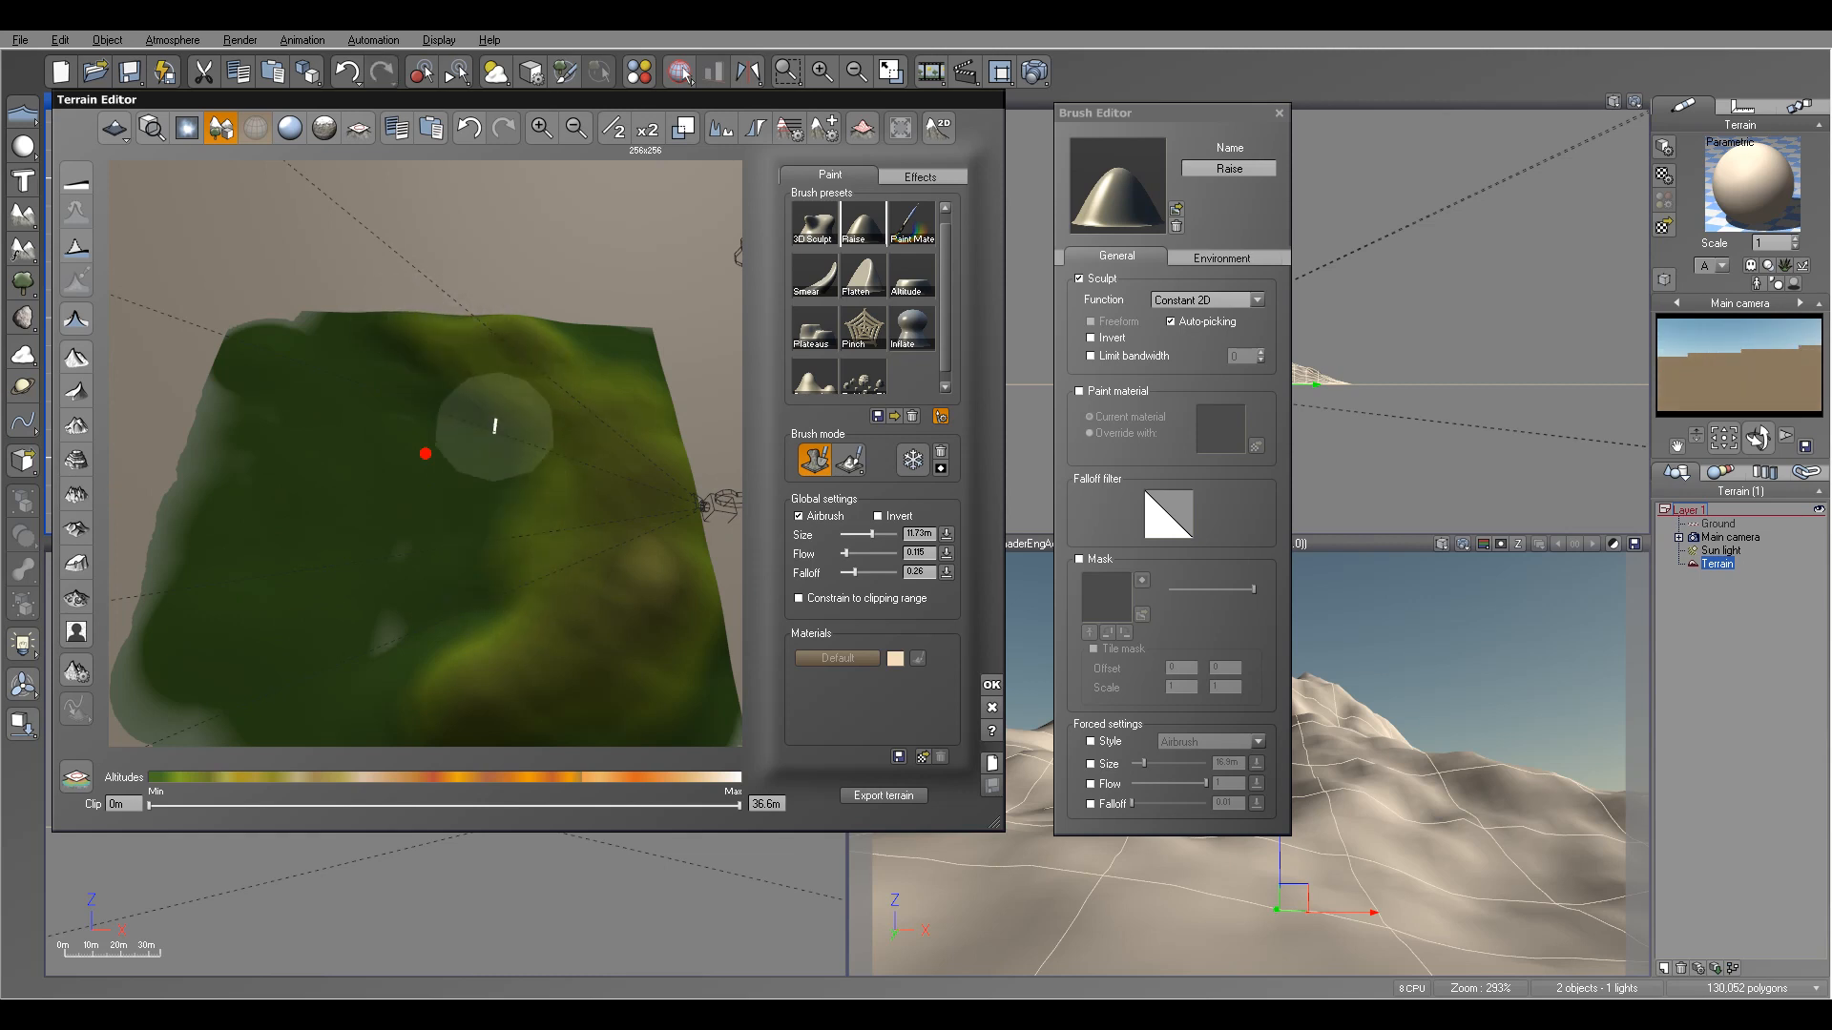
{"action": "mouse_move", "coordinate": [482, 601]}
{"action": "right_mouse_down"}
{"action": "mouse_move", "coordinate": [610, 360]}
{"action": "mouse_move", "coordinate": [472, 300]}
{"action": "mouse_move", "coordinate": [604, 460]}
{"action": "right_mouse_up"}
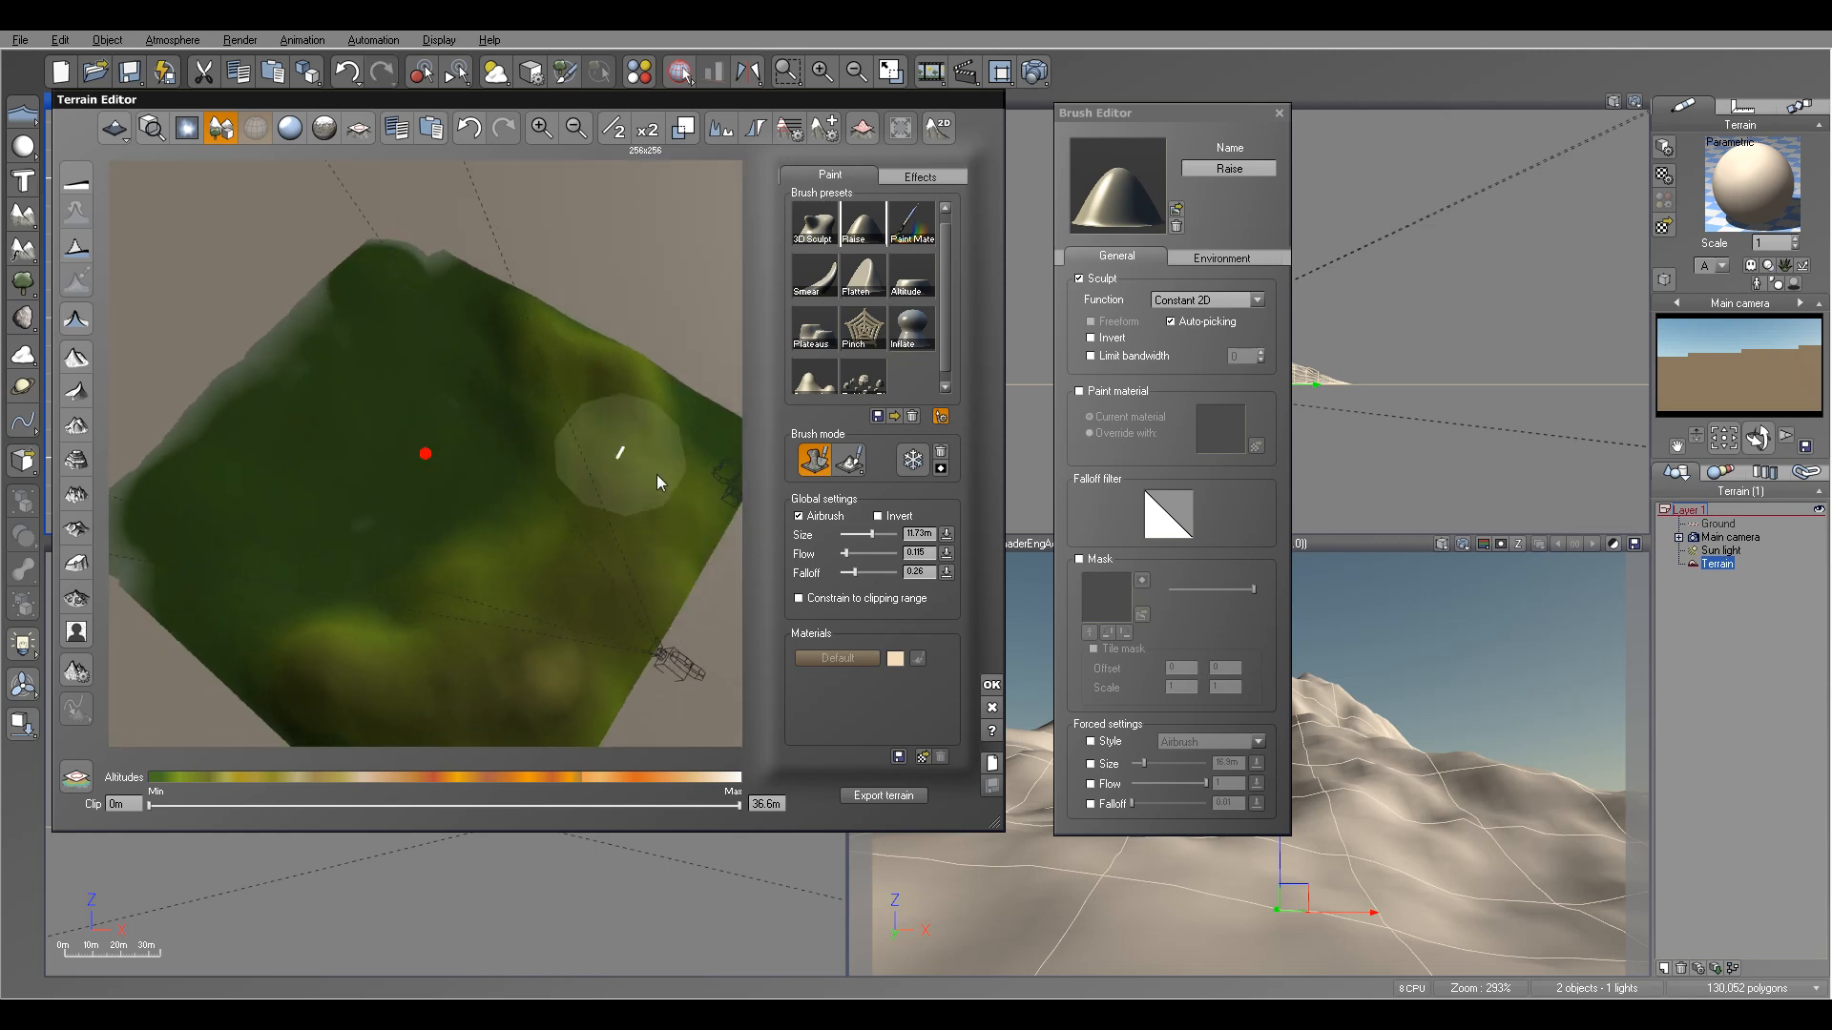
- Reduce the Raise brush size to 1.7 m and sculpt small bumps across the low, flat part of the terrain
{"action": "left_click_drag", "start_coordinate": [870, 536], "coordinate": [859, 539]}
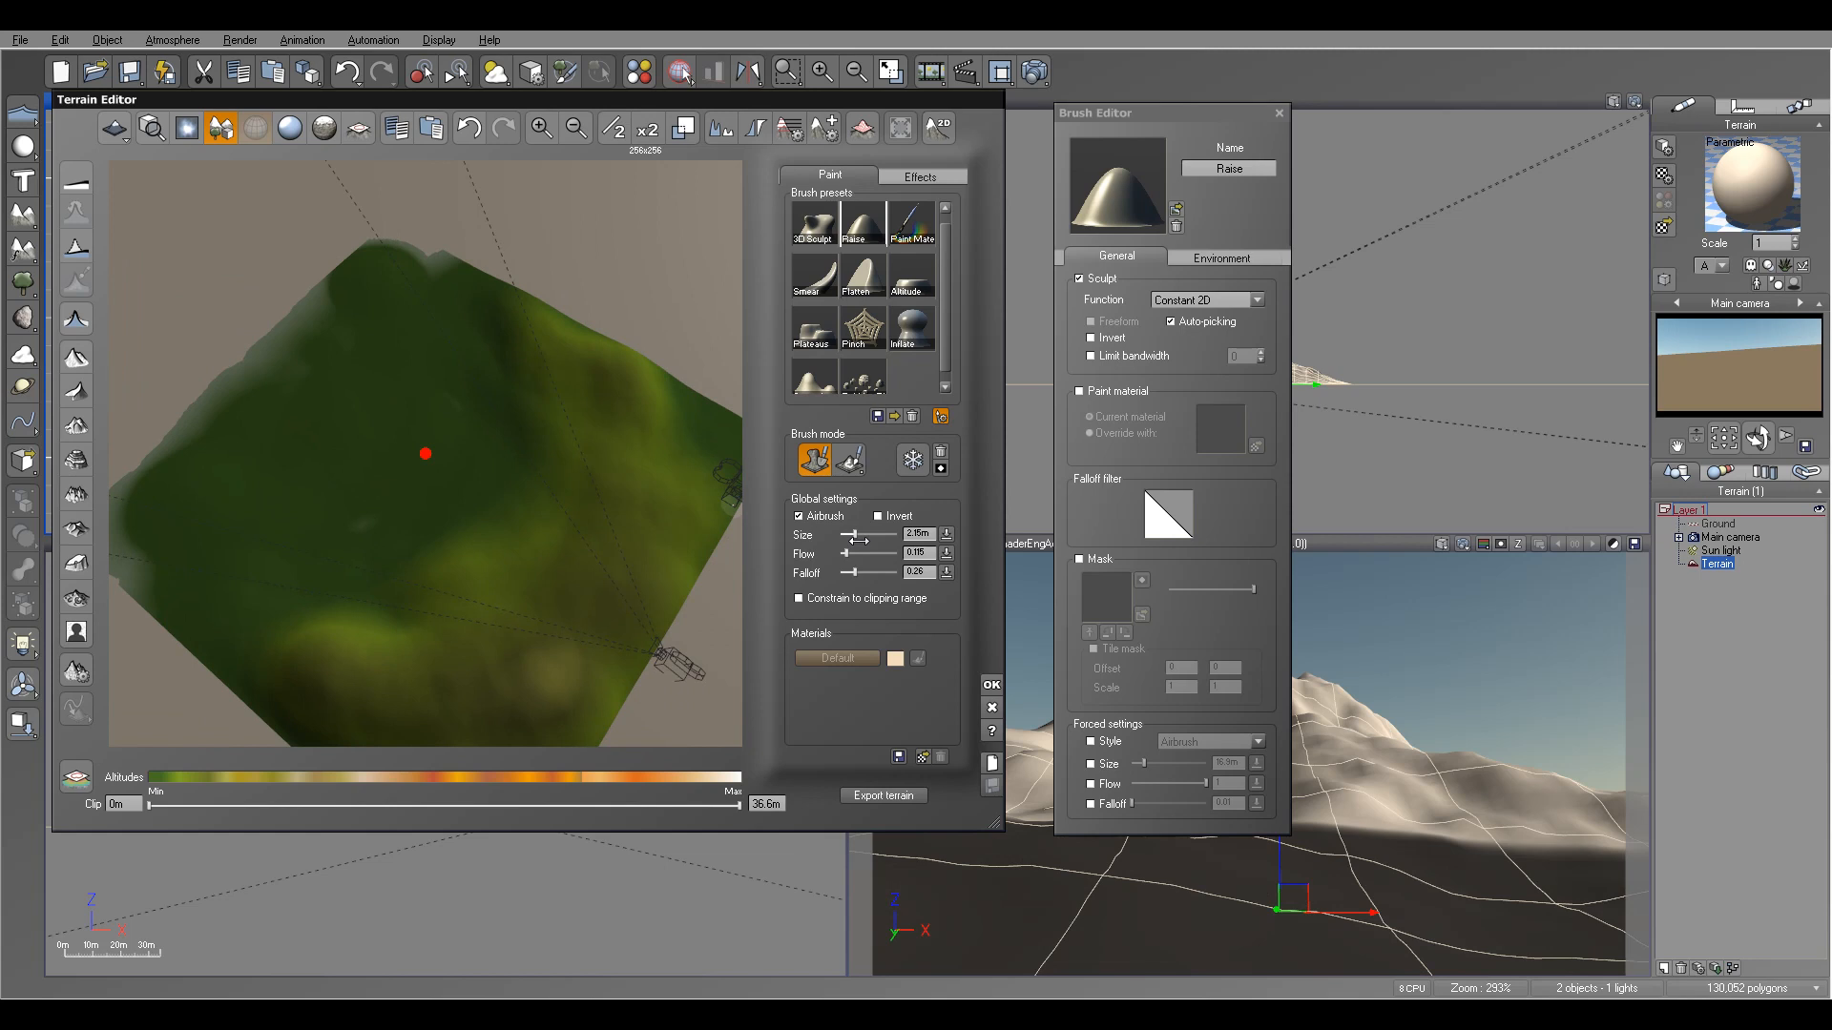
{"action": "left_click_drag", "start_coordinate": [487, 412], "coordinate": [463, 492]}
{"action": "right_click_drag", "start_coordinate": [437, 391], "coordinate": [342, 472]}
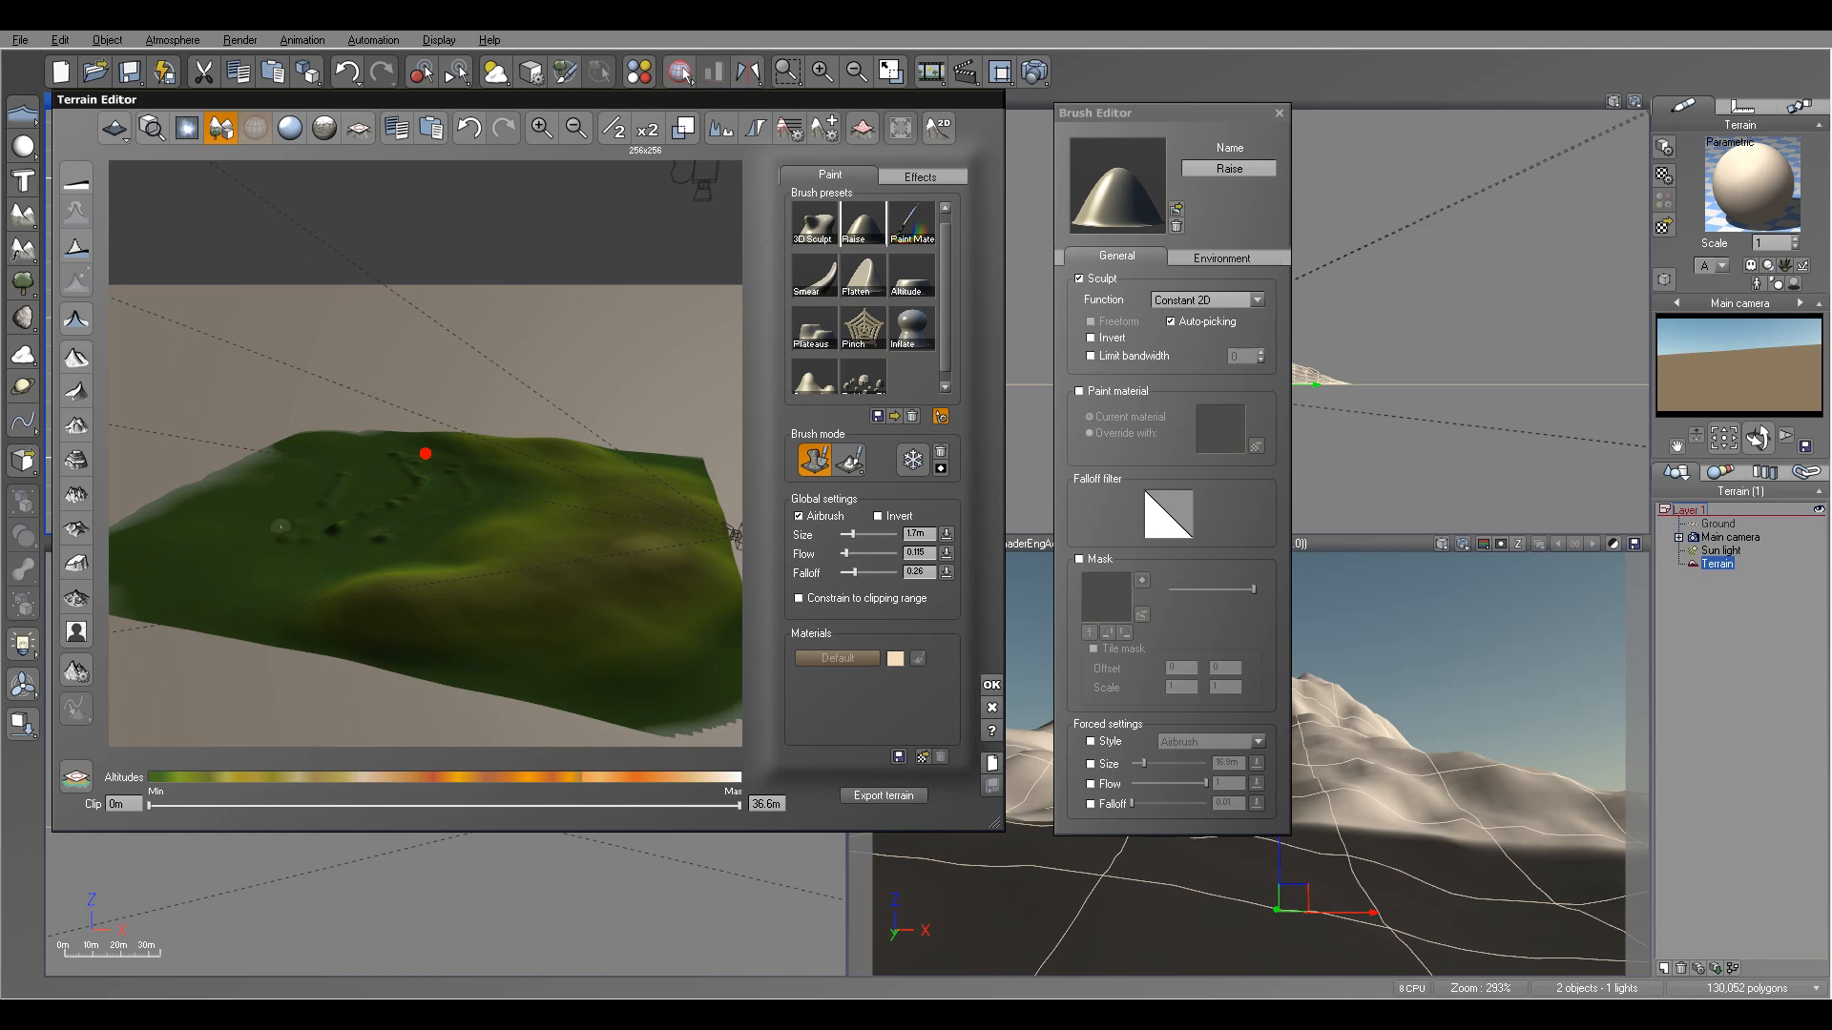
{"action": "right_click_drag", "start_coordinate": [343, 471], "coordinate": [747, 328]}
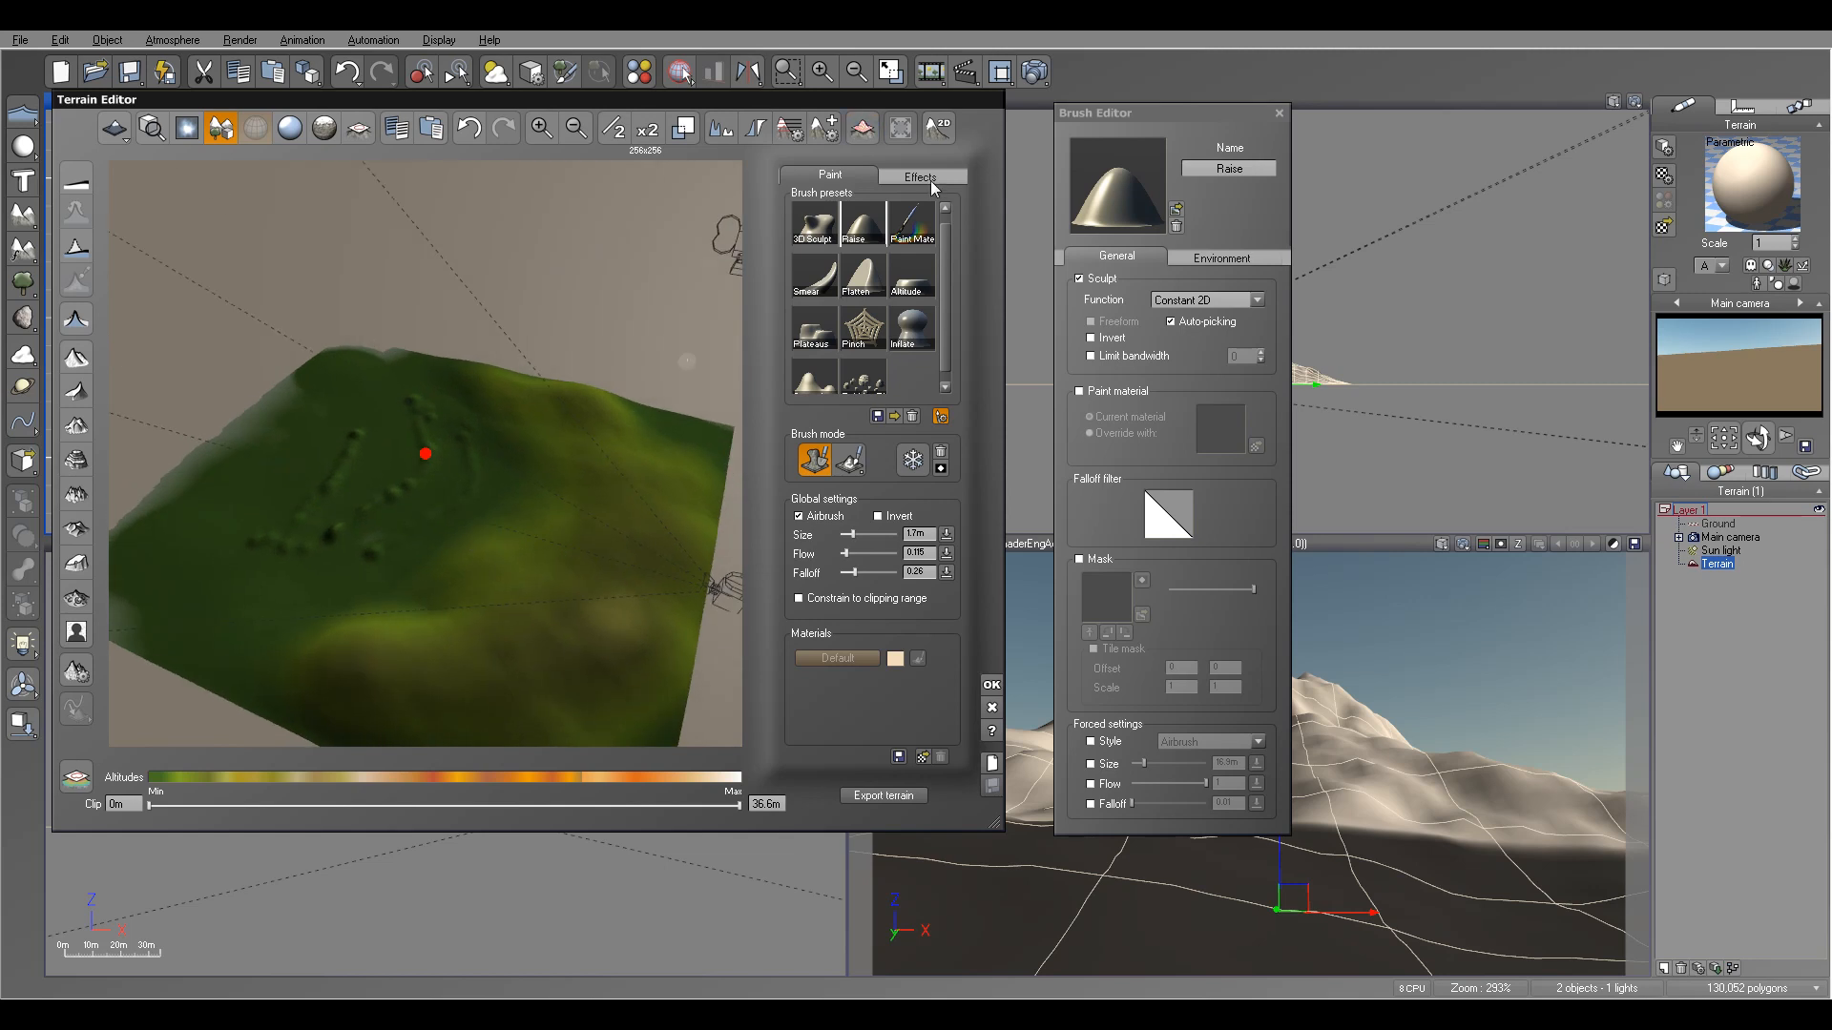
- Review the terrain's available erosion and global effects, examine its relief from low angles, and accept the sculpted terrain
{"action": "left_click", "coordinate": [932, 183]}
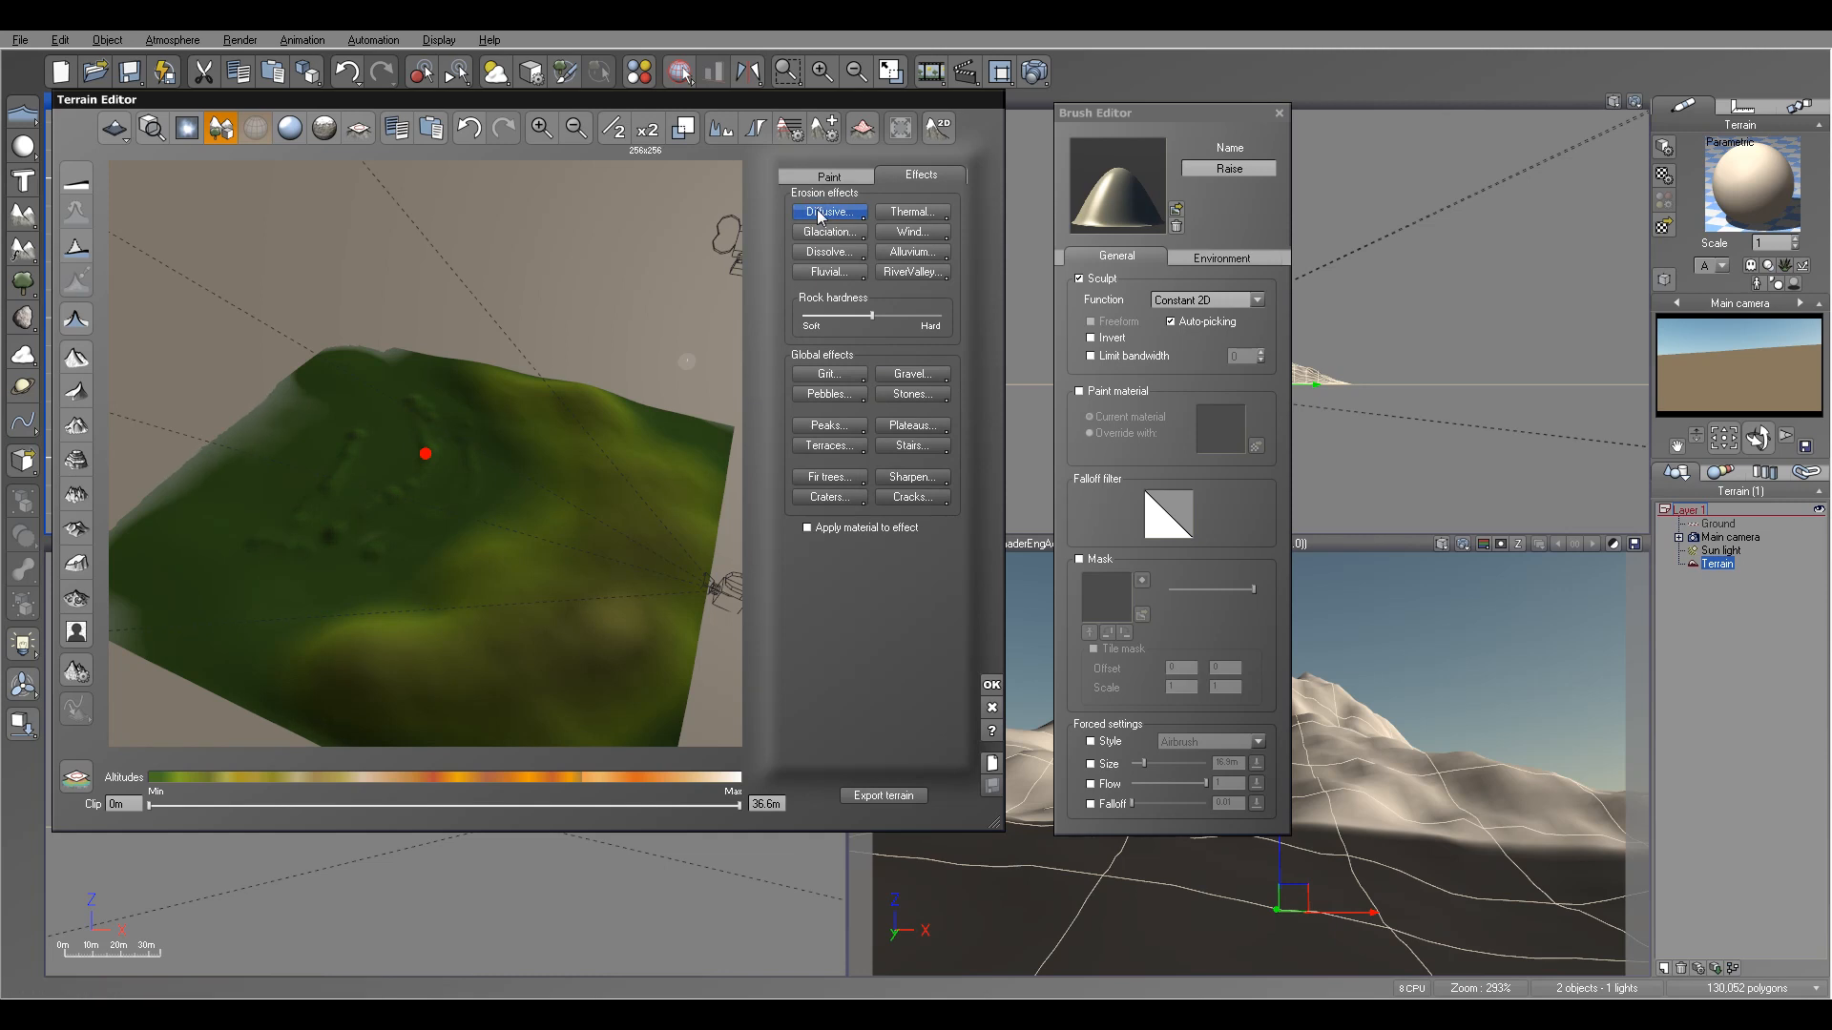
{"action": "right_click_drag", "start_coordinate": [616, 492], "coordinate": [469, 434]}
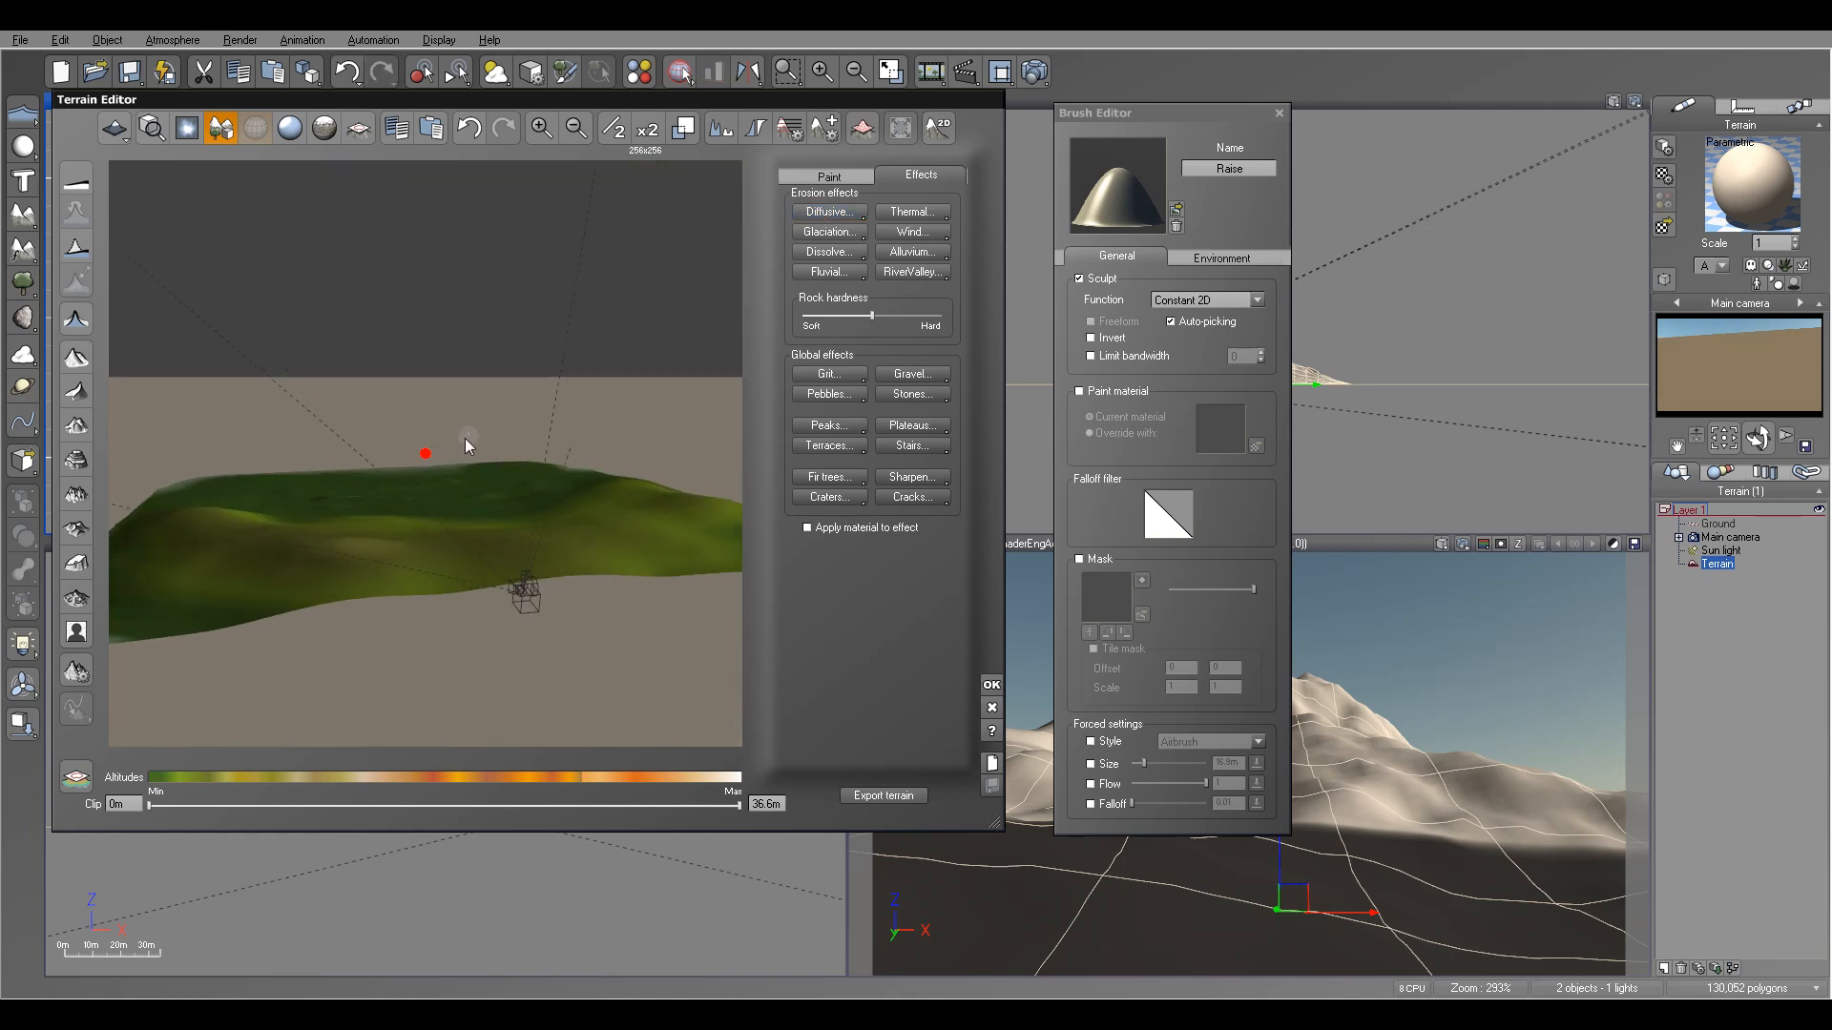
{"action": "right_click_drag", "start_coordinate": [409, 590], "coordinate": [582, 506]}
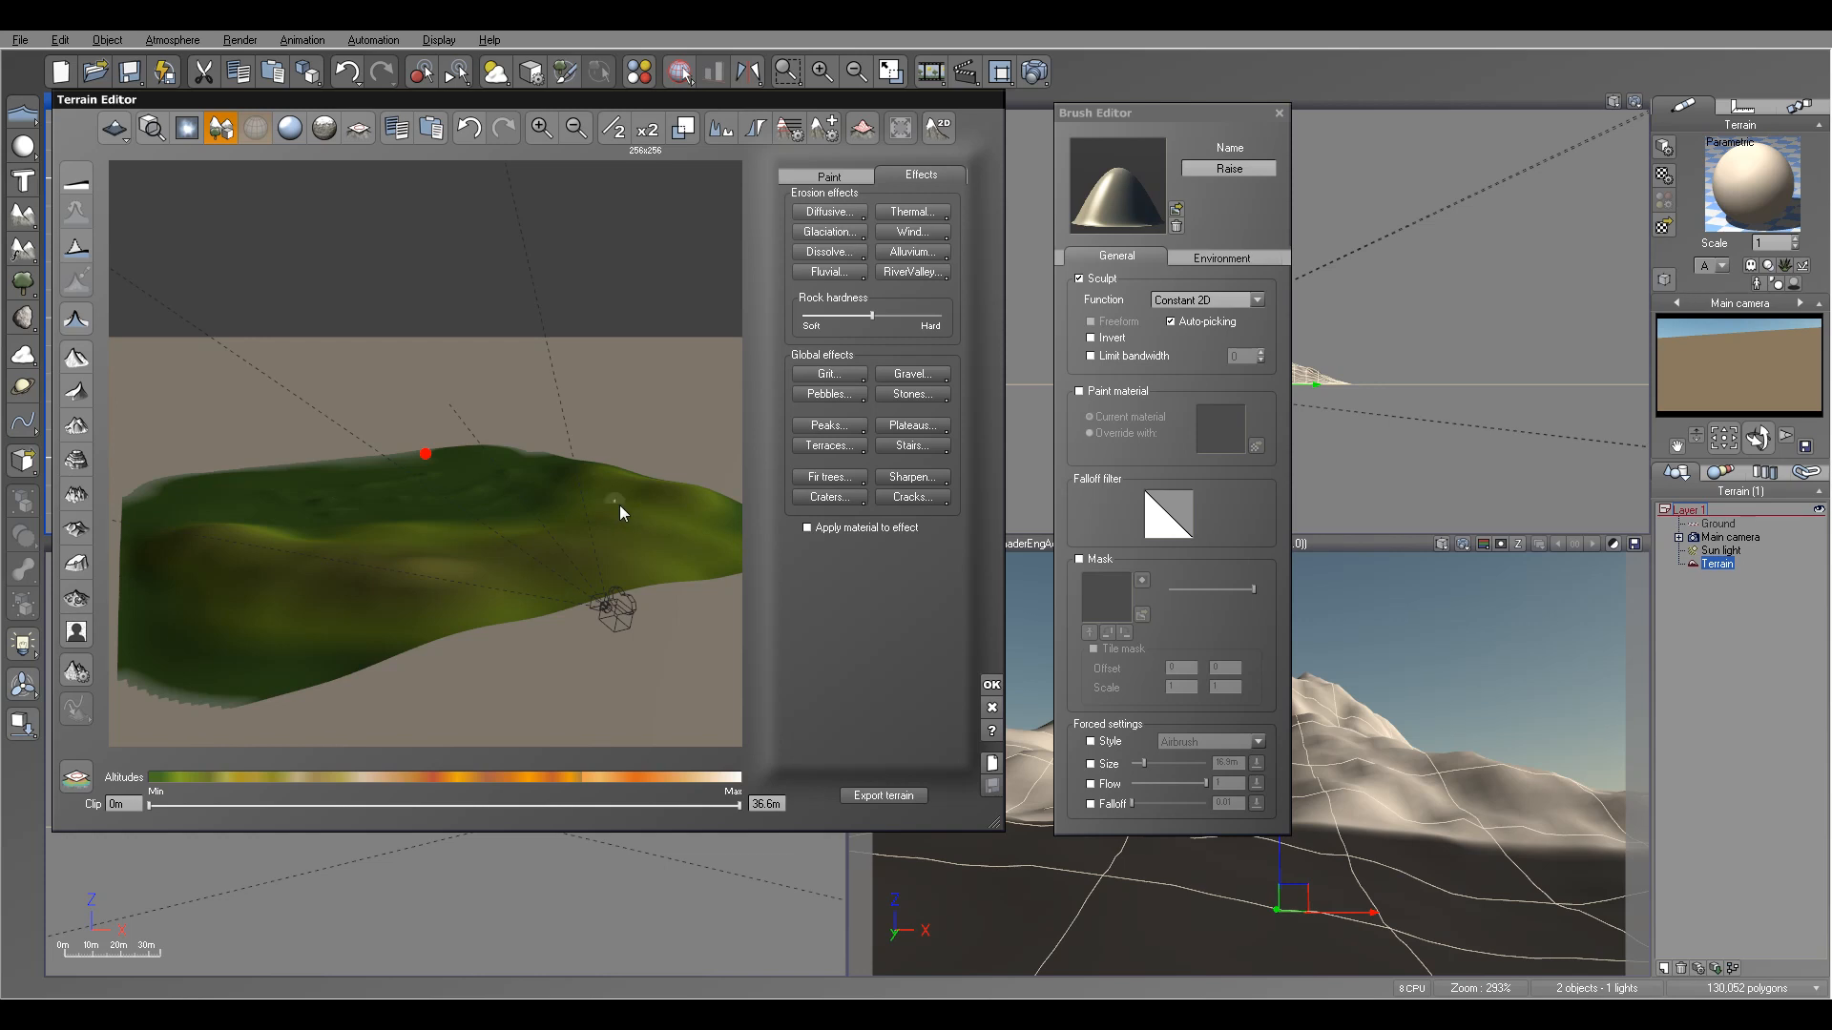
{"action": "left_click", "coordinate": [991, 684]}
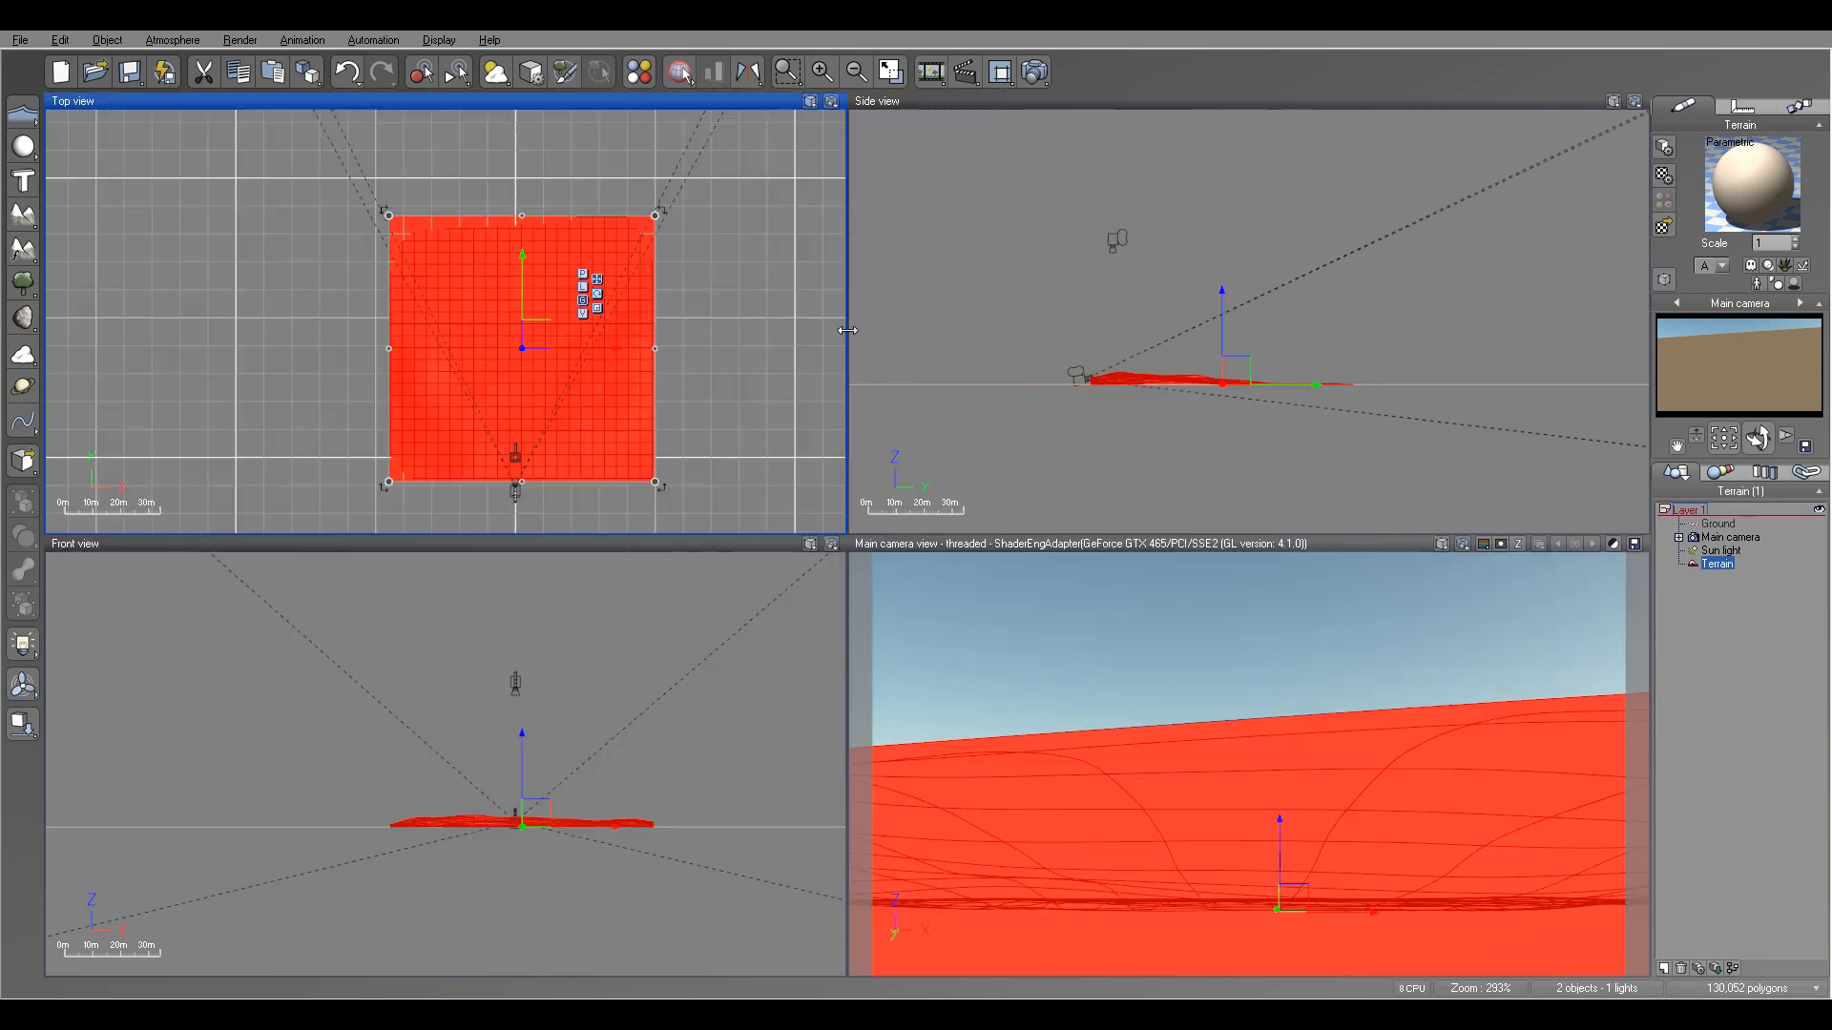
- Raise the main camera to a height of 6.2 m at the terrain's edge and aim it diagonally across the dunes
{"action": "mouse_move", "coordinate": [729, 342]}
{"action": "right_mouse_down"}
{"action": "mouse_move", "coordinate": [768, 344]}
{"action": "mouse_move", "coordinate": [724, 338]}
{"action": "right_mouse_up"}
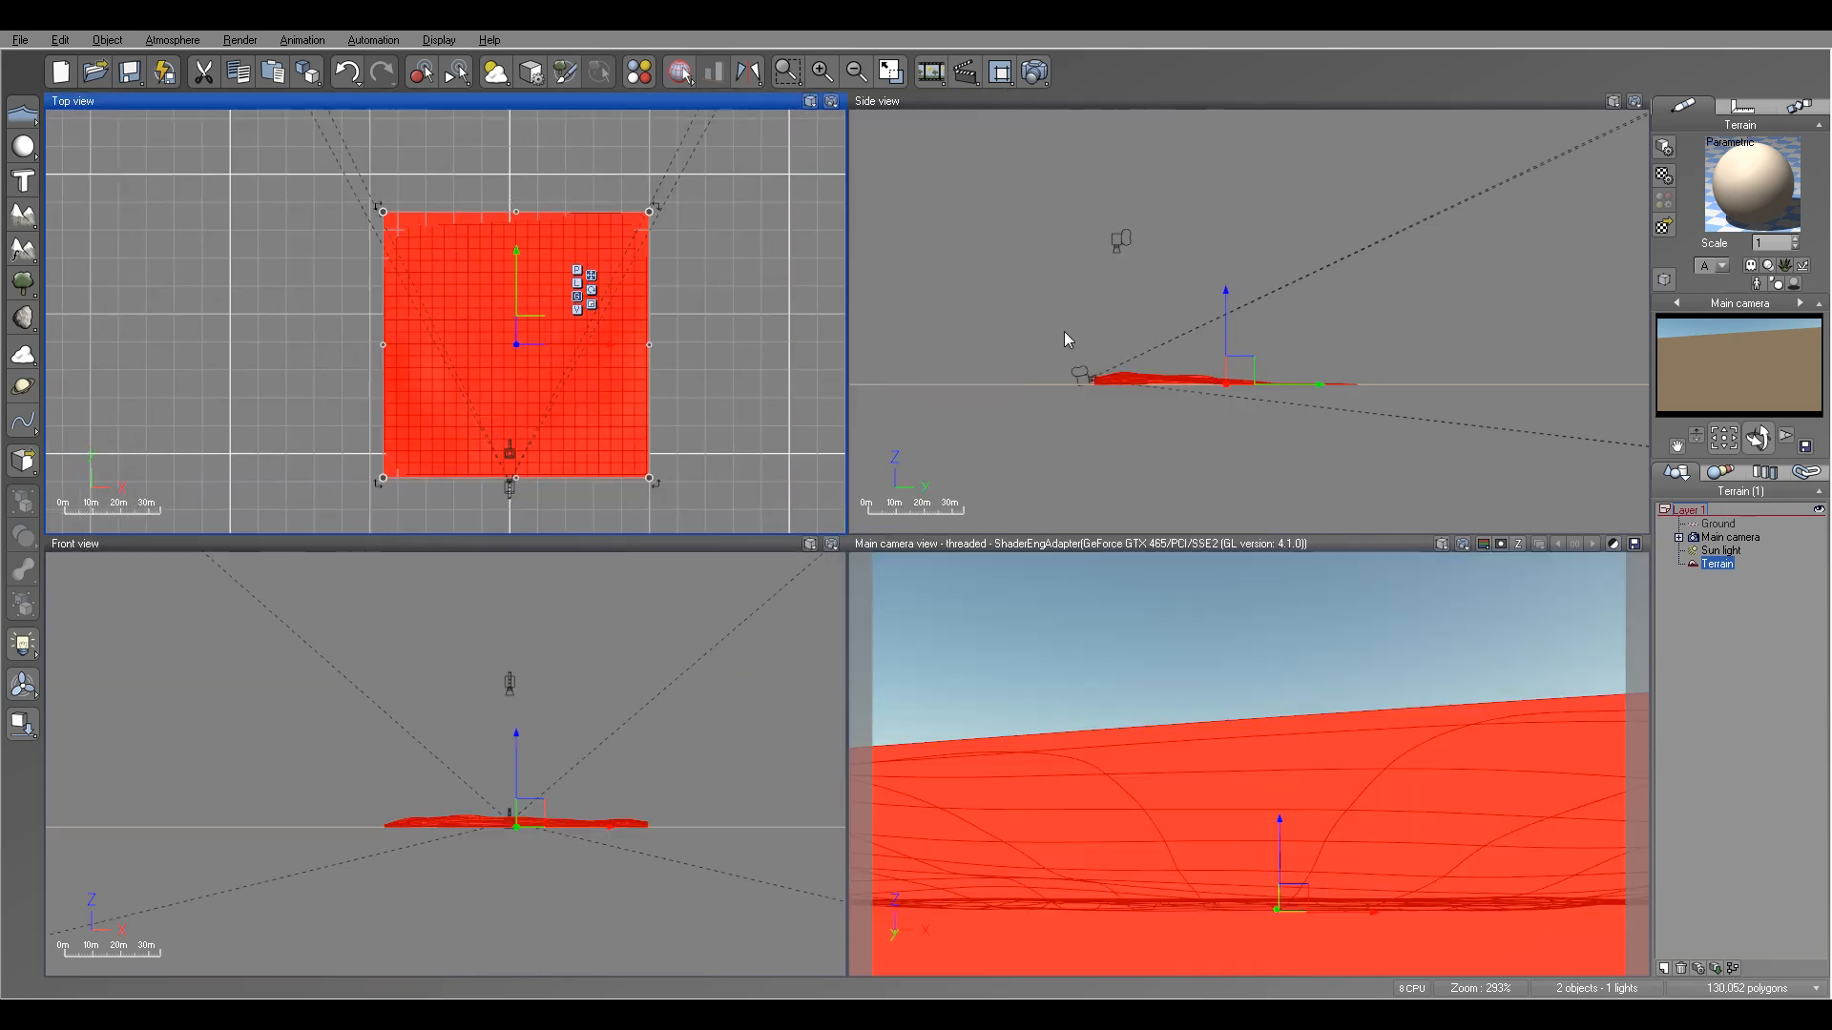
{"action": "left_click", "coordinate": [1154, 381]}
{"action": "scroll", "coordinate": [1154, 381], "scroll_direction": "up", "scroll_amount": 4}
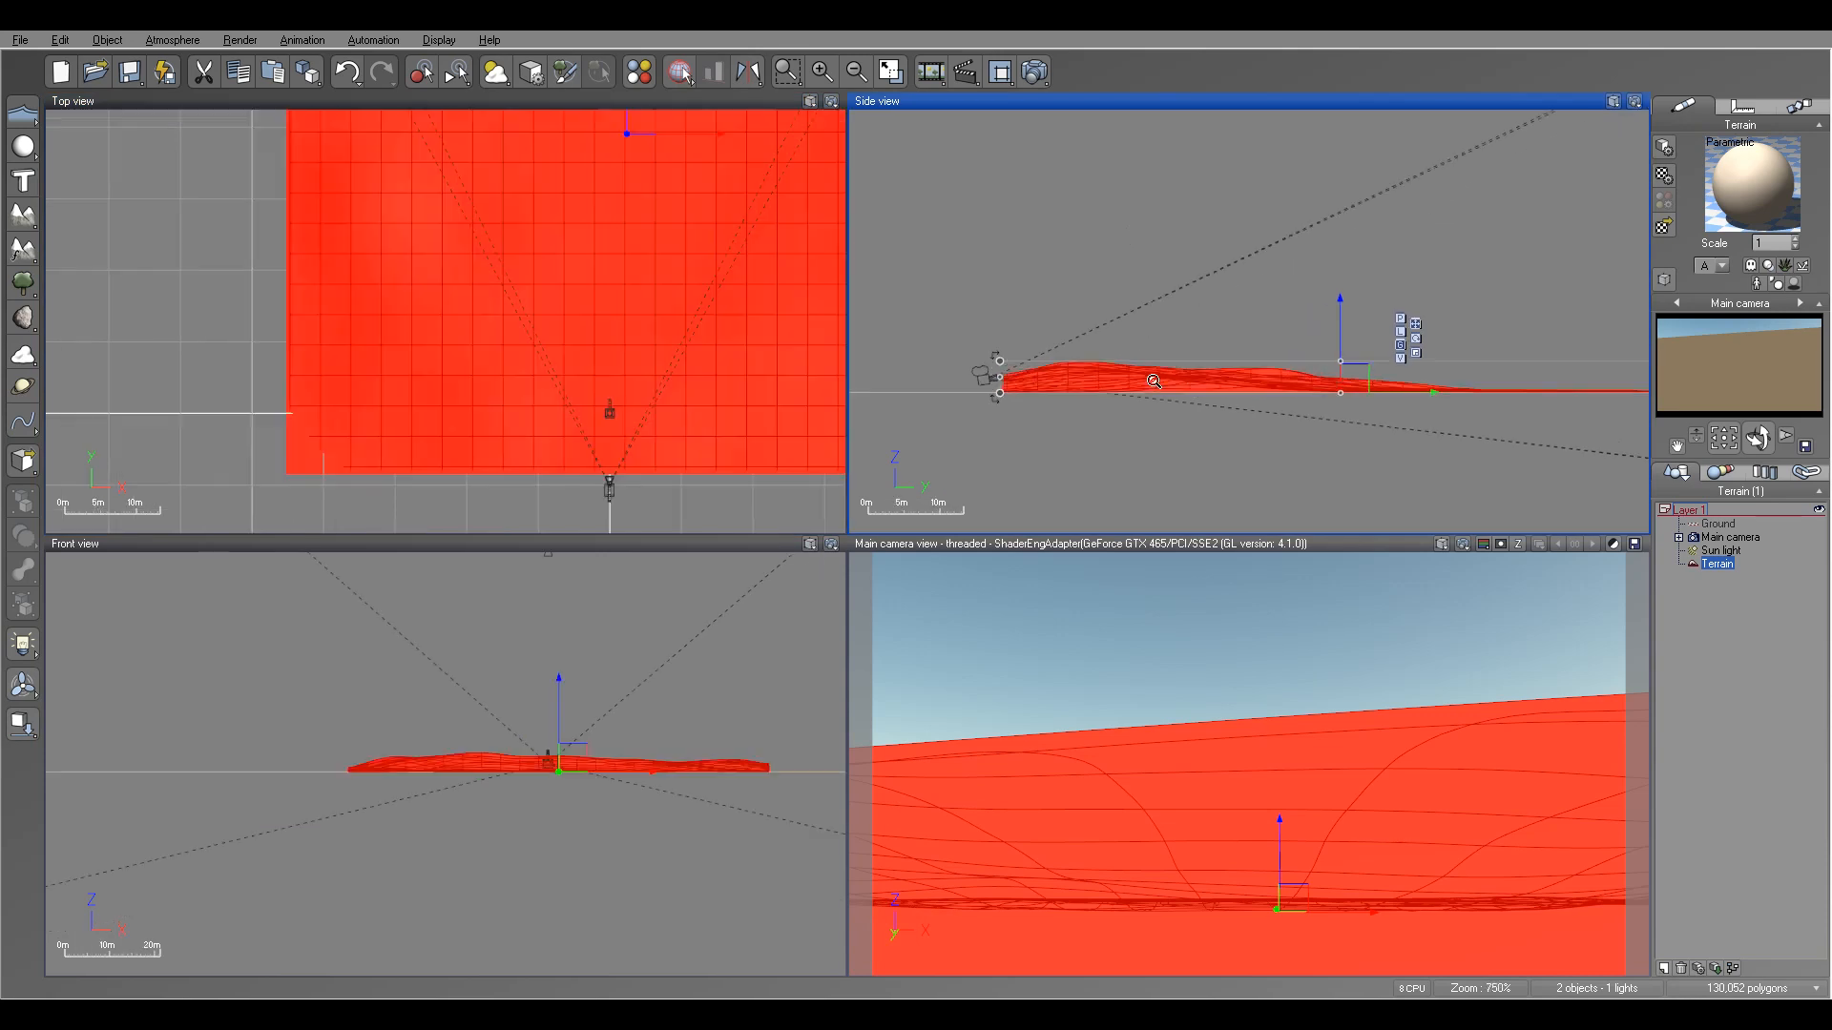
{"action": "left_click", "coordinate": [1729, 537]}
{"action": "scroll", "coordinate": [1248, 367], "scroll_direction": "up", "scroll_amount": 4}
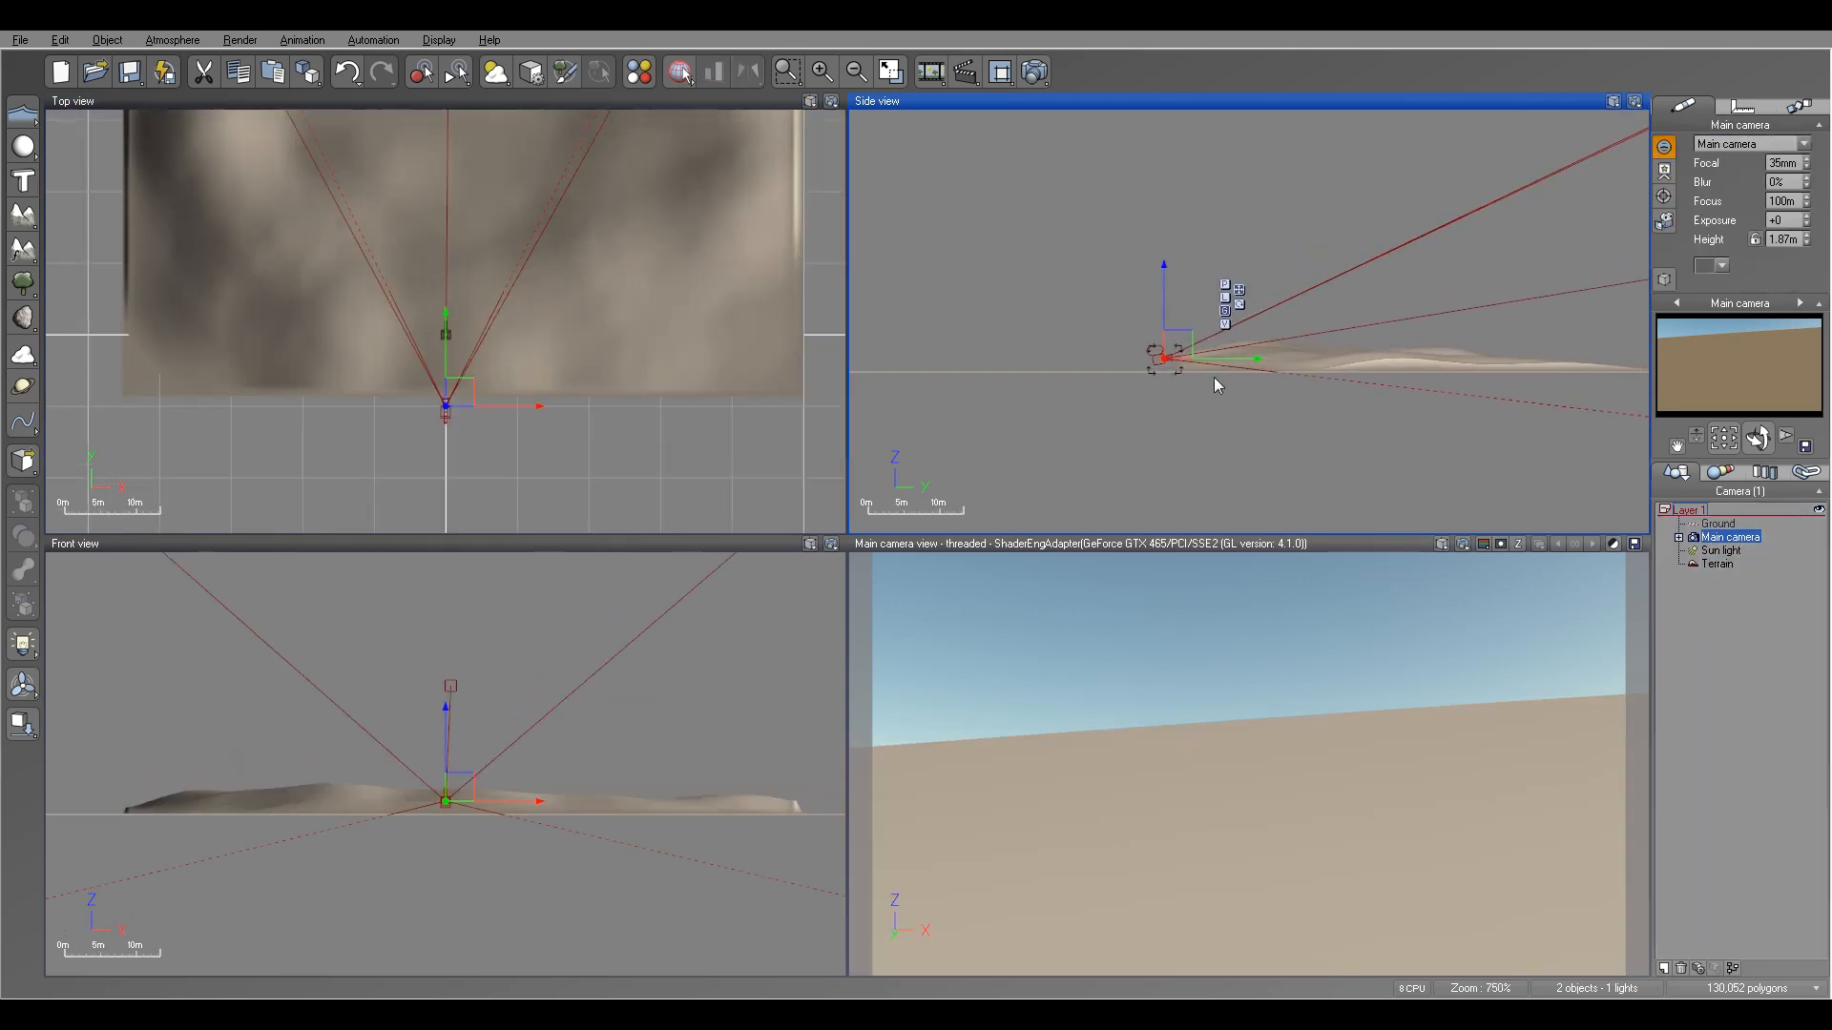
{"action": "left_click_drag", "start_coordinate": [1127, 304], "coordinate": [1140, 266]}
{"action": "right_click_drag", "start_coordinate": [470, 277], "coordinate": [607, 313]}
{"action": "left_click_drag", "start_coordinate": [598, 408], "coordinate": [431, 373]}
{"action": "left_click_drag", "start_coordinate": [1757, 438], "coordinate": [1782, 453]}
{"action": "left_click_drag", "start_coordinate": [1194, 207], "coordinate": [1166, 178]}
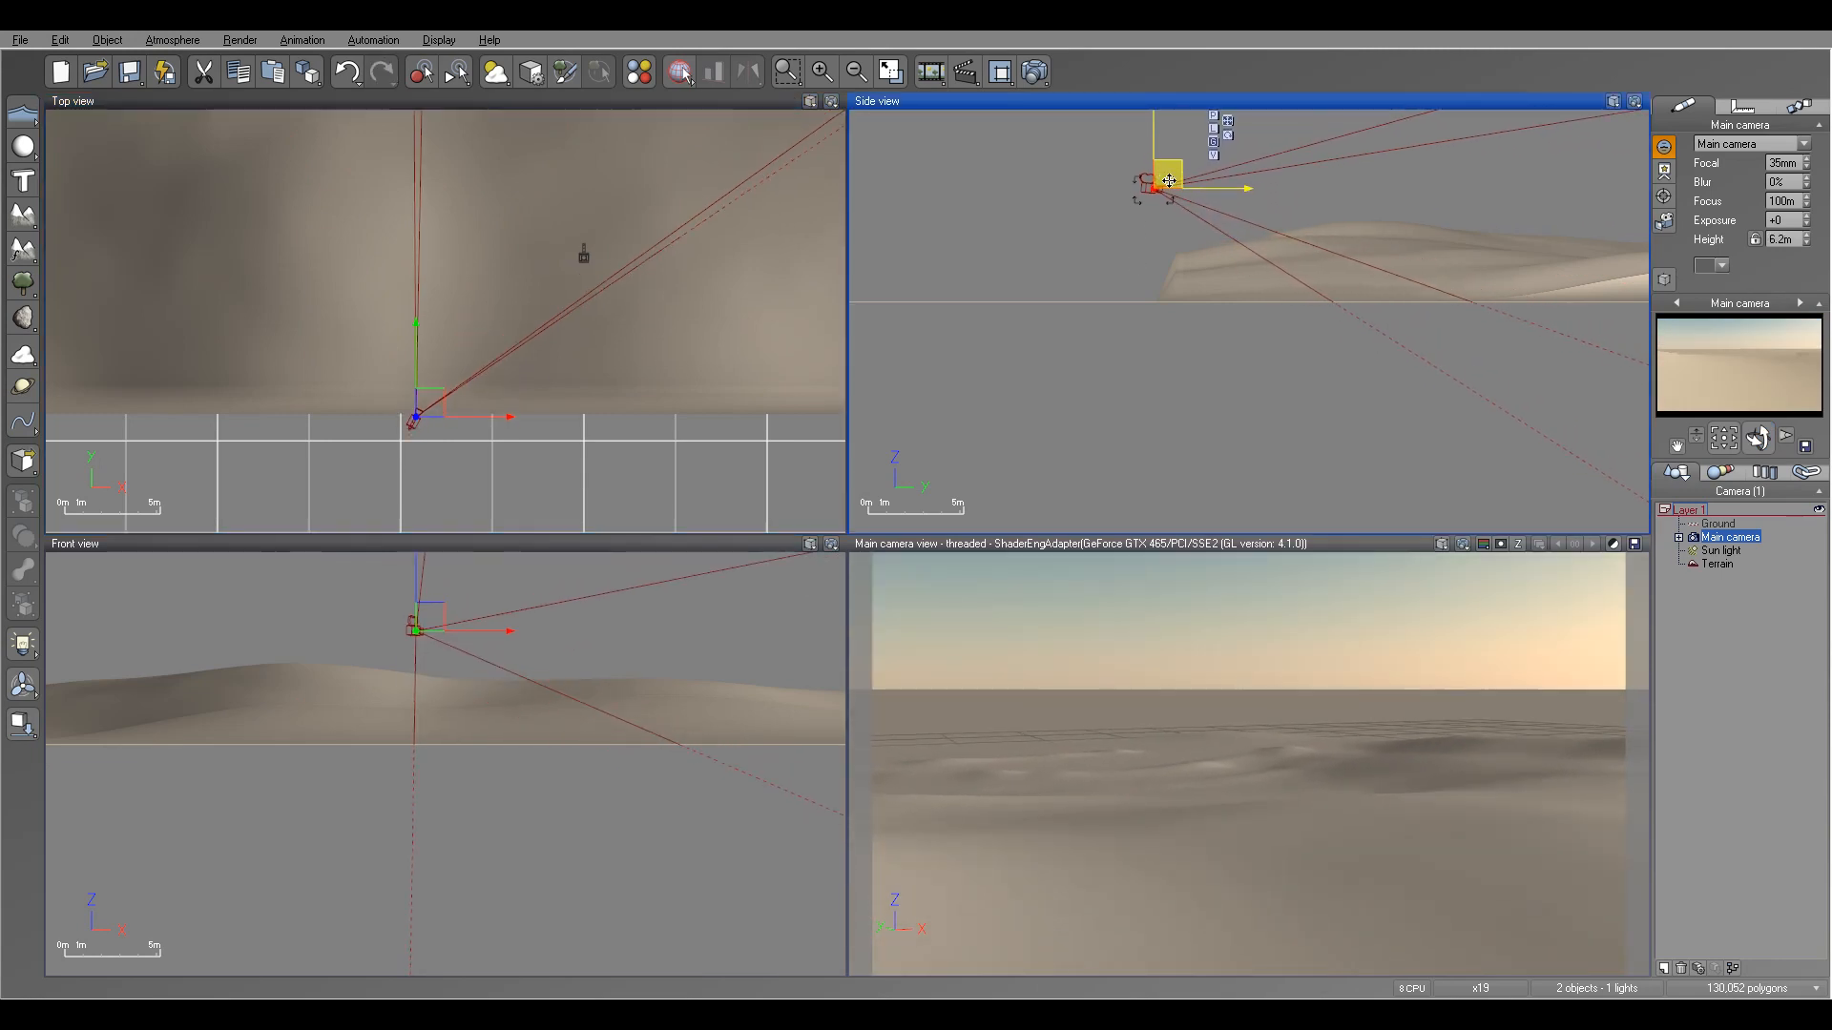
- Move the camera over the terrain's near edge, lower it to a height of 2.64 m and tilt its view upward
{"action": "left_click_drag", "start_coordinate": [1759, 440], "coordinate": [1742, 425]}
{"action": "scroll", "coordinate": [739, 436], "scroll_direction": "down", "scroll_amount": 5}
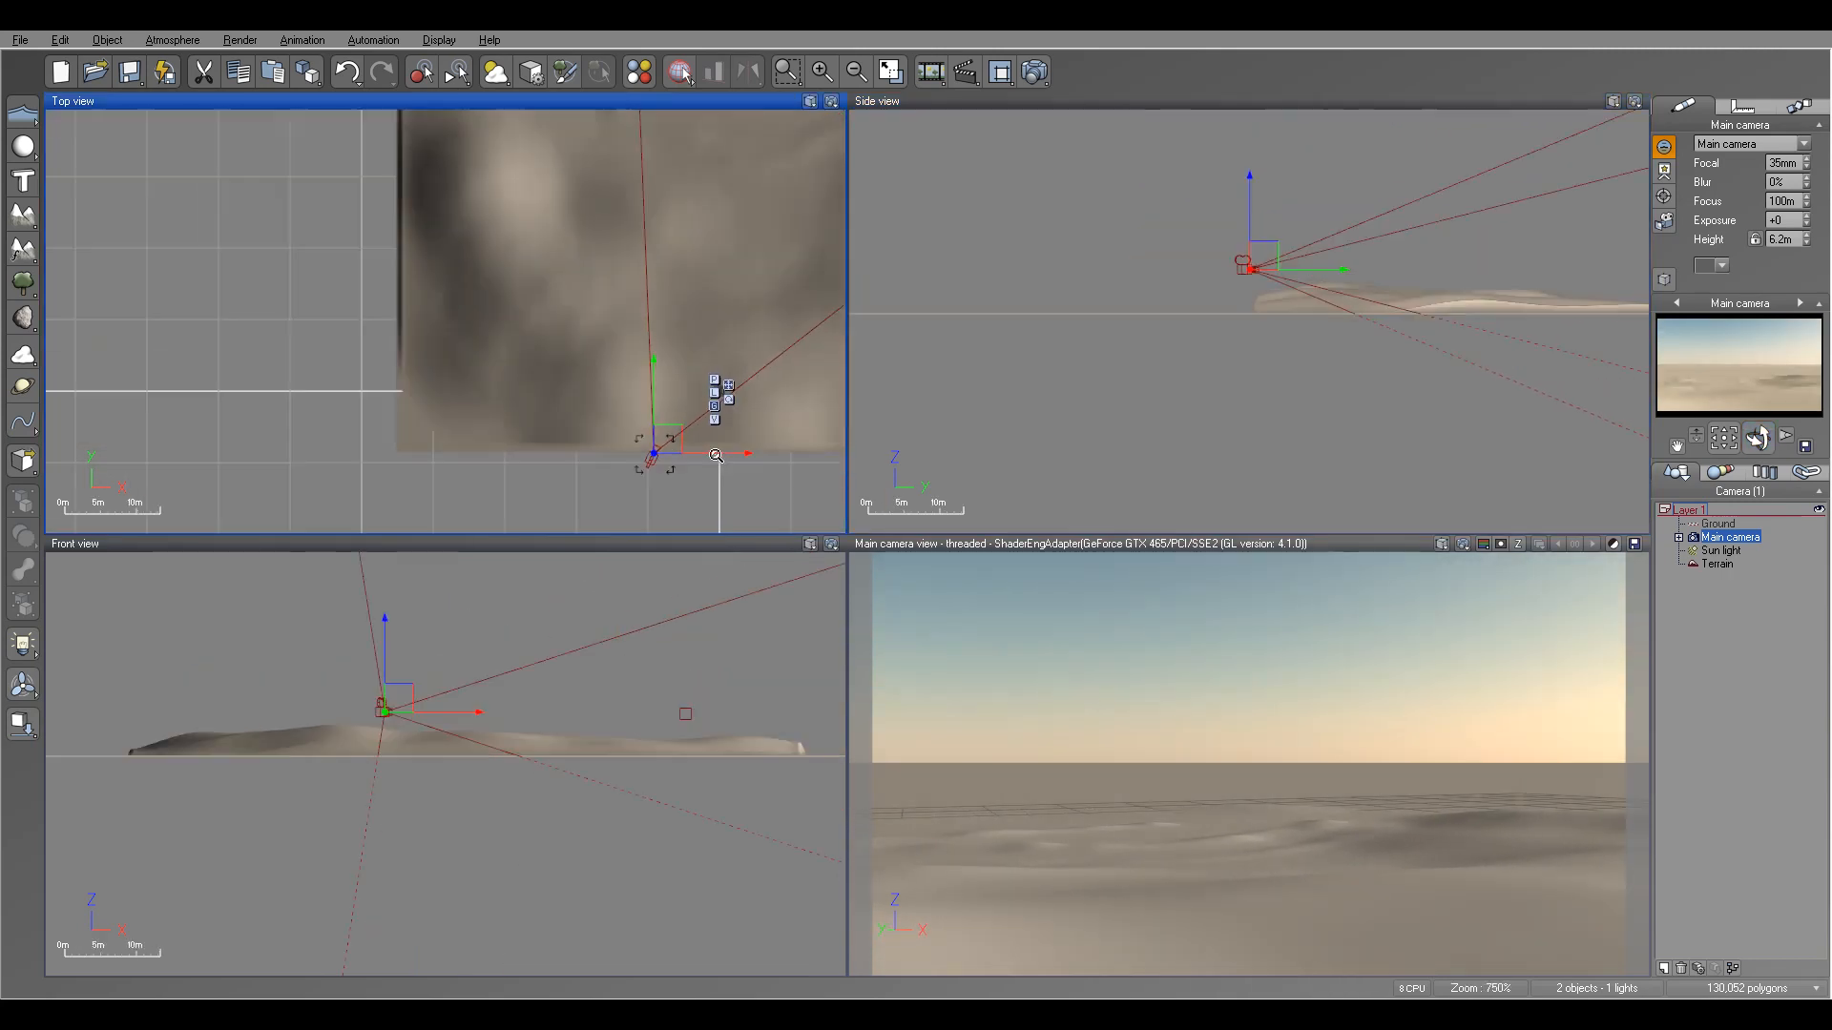
{"action": "left_click_drag", "start_coordinate": [695, 447], "coordinate": [654, 419]}
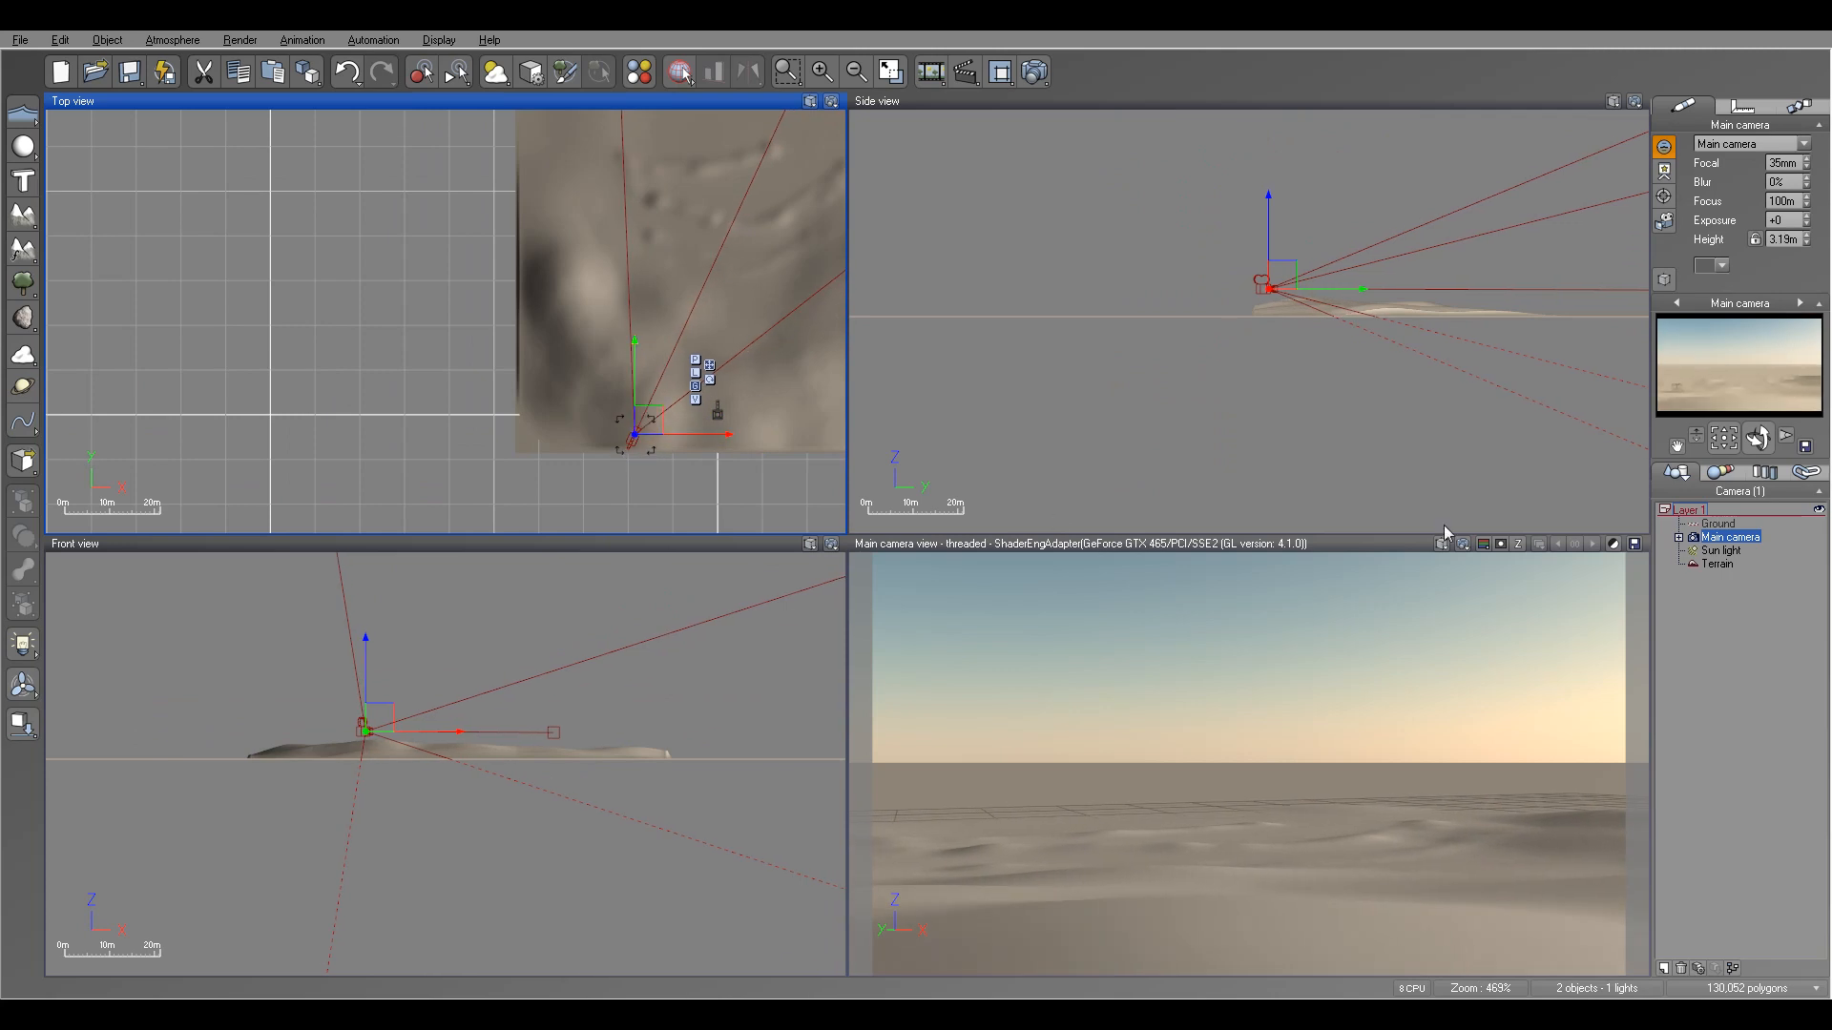
{"action": "left_click_drag", "start_coordinate": [1758, 439], "coordinate": [1576, 646]}
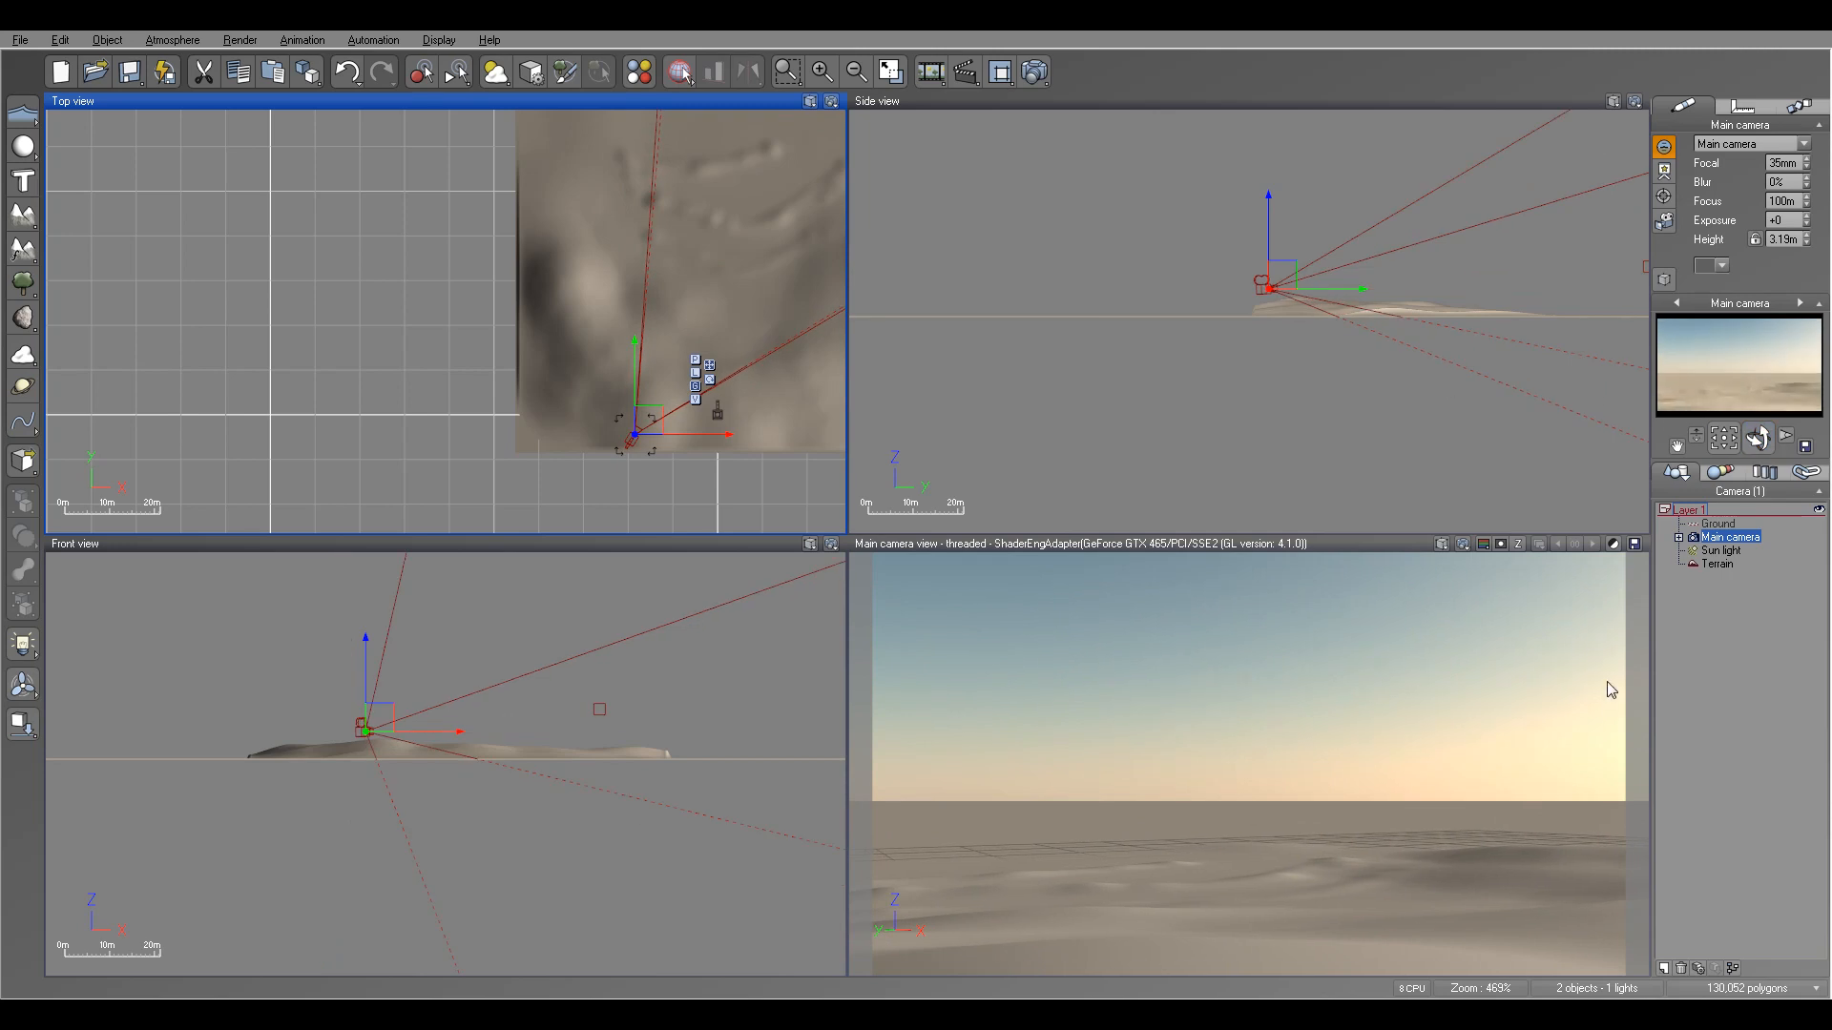
{"action": "left_click", "coordinate": [1282, 279]}
{"action": "left_click_drag", "start_coordinate": [1286, 285], "coordinate": [1286, 279]}
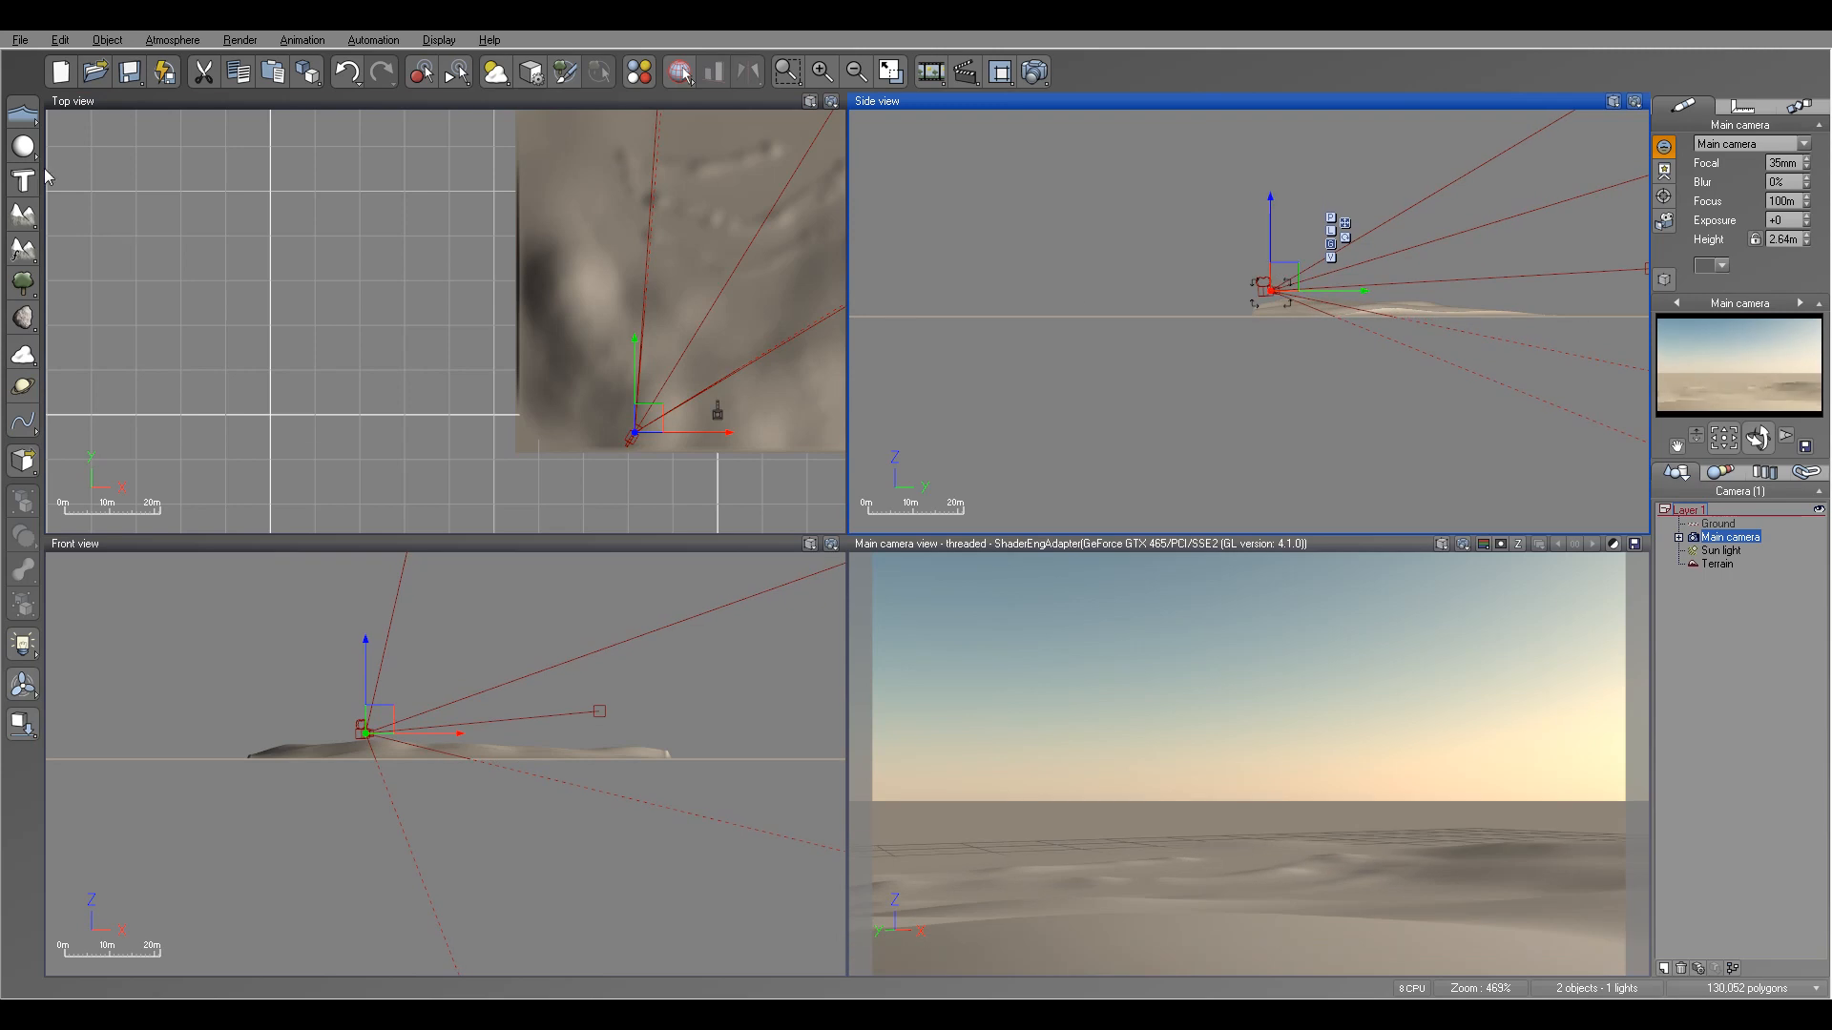
- Add an infinite sea plane and raise it slightly so the water covers more of the low terrain
{"action": "right_click_drag", "start_coordinate": [1418, 377], "coordinate": [1319, 399]}
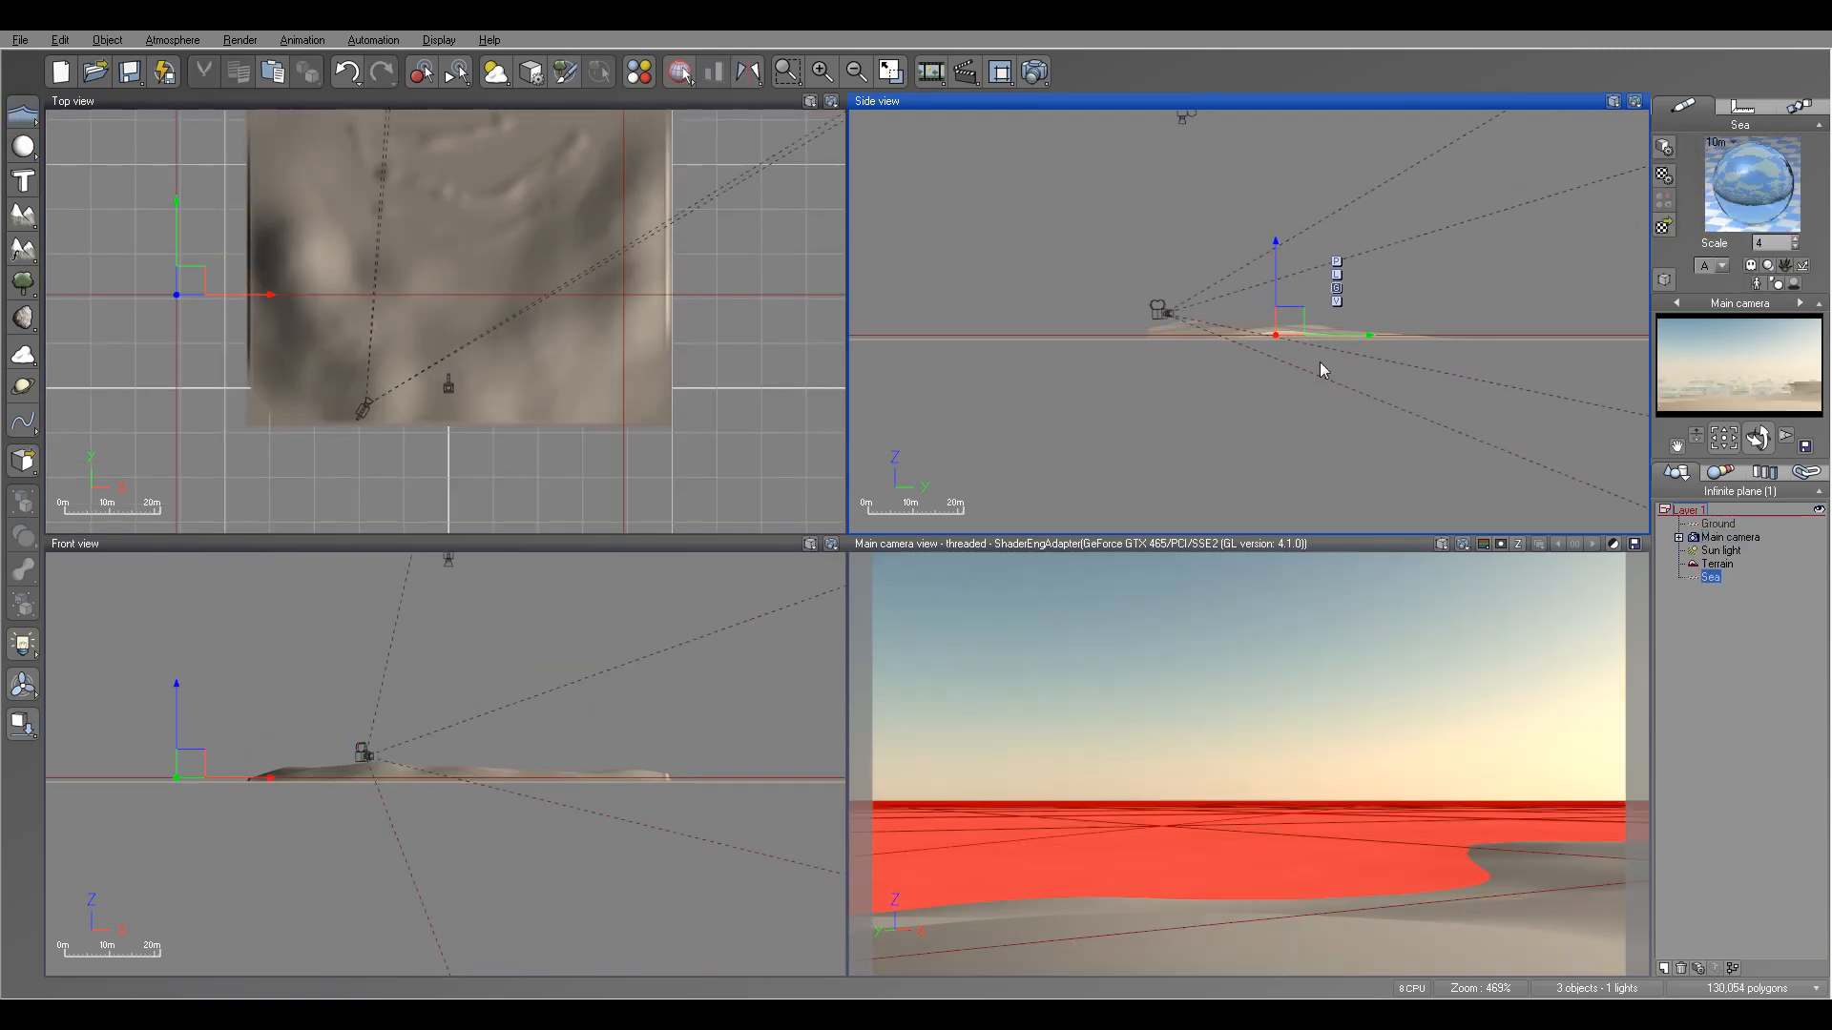
{"action": "left_click_drag", "start_coordinate": [1279, 272], "coordinate": [1279, 261]}
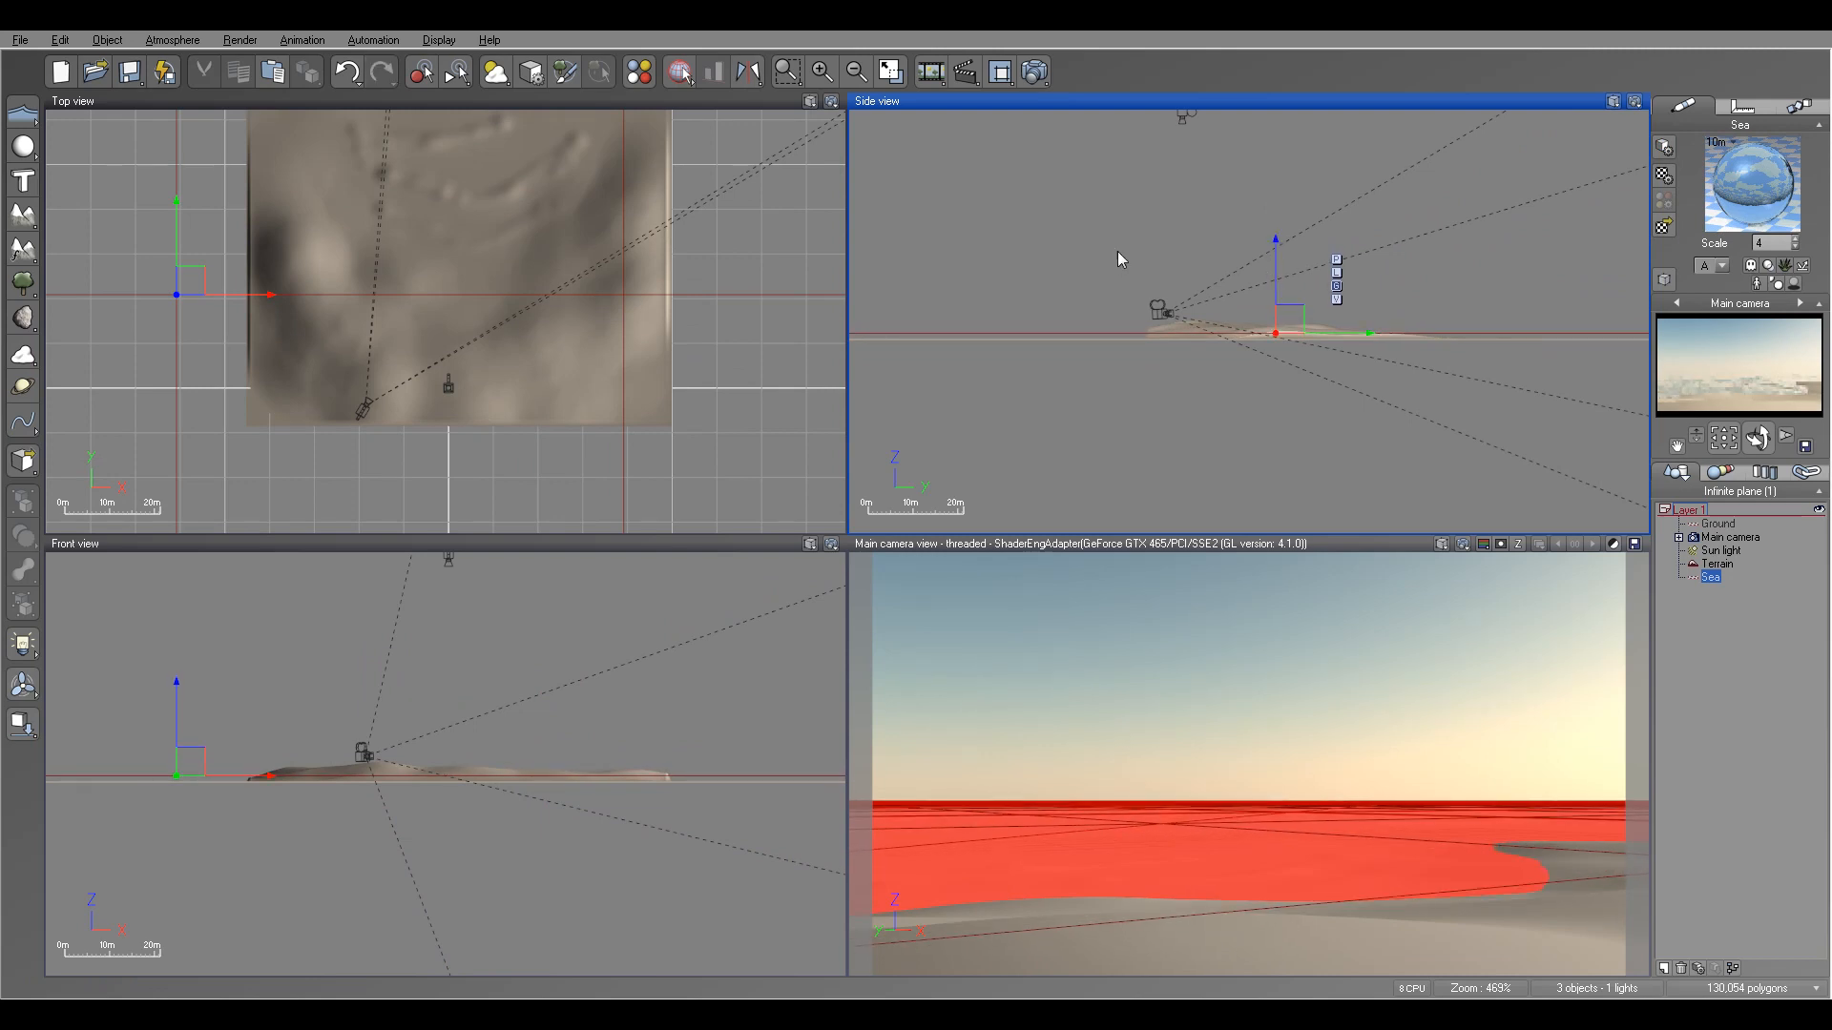
- Raise the main camera to a height of 2.78 m and tilt its view slightly downward
{"action": "left_click", "coordinate": [1731, 537]}
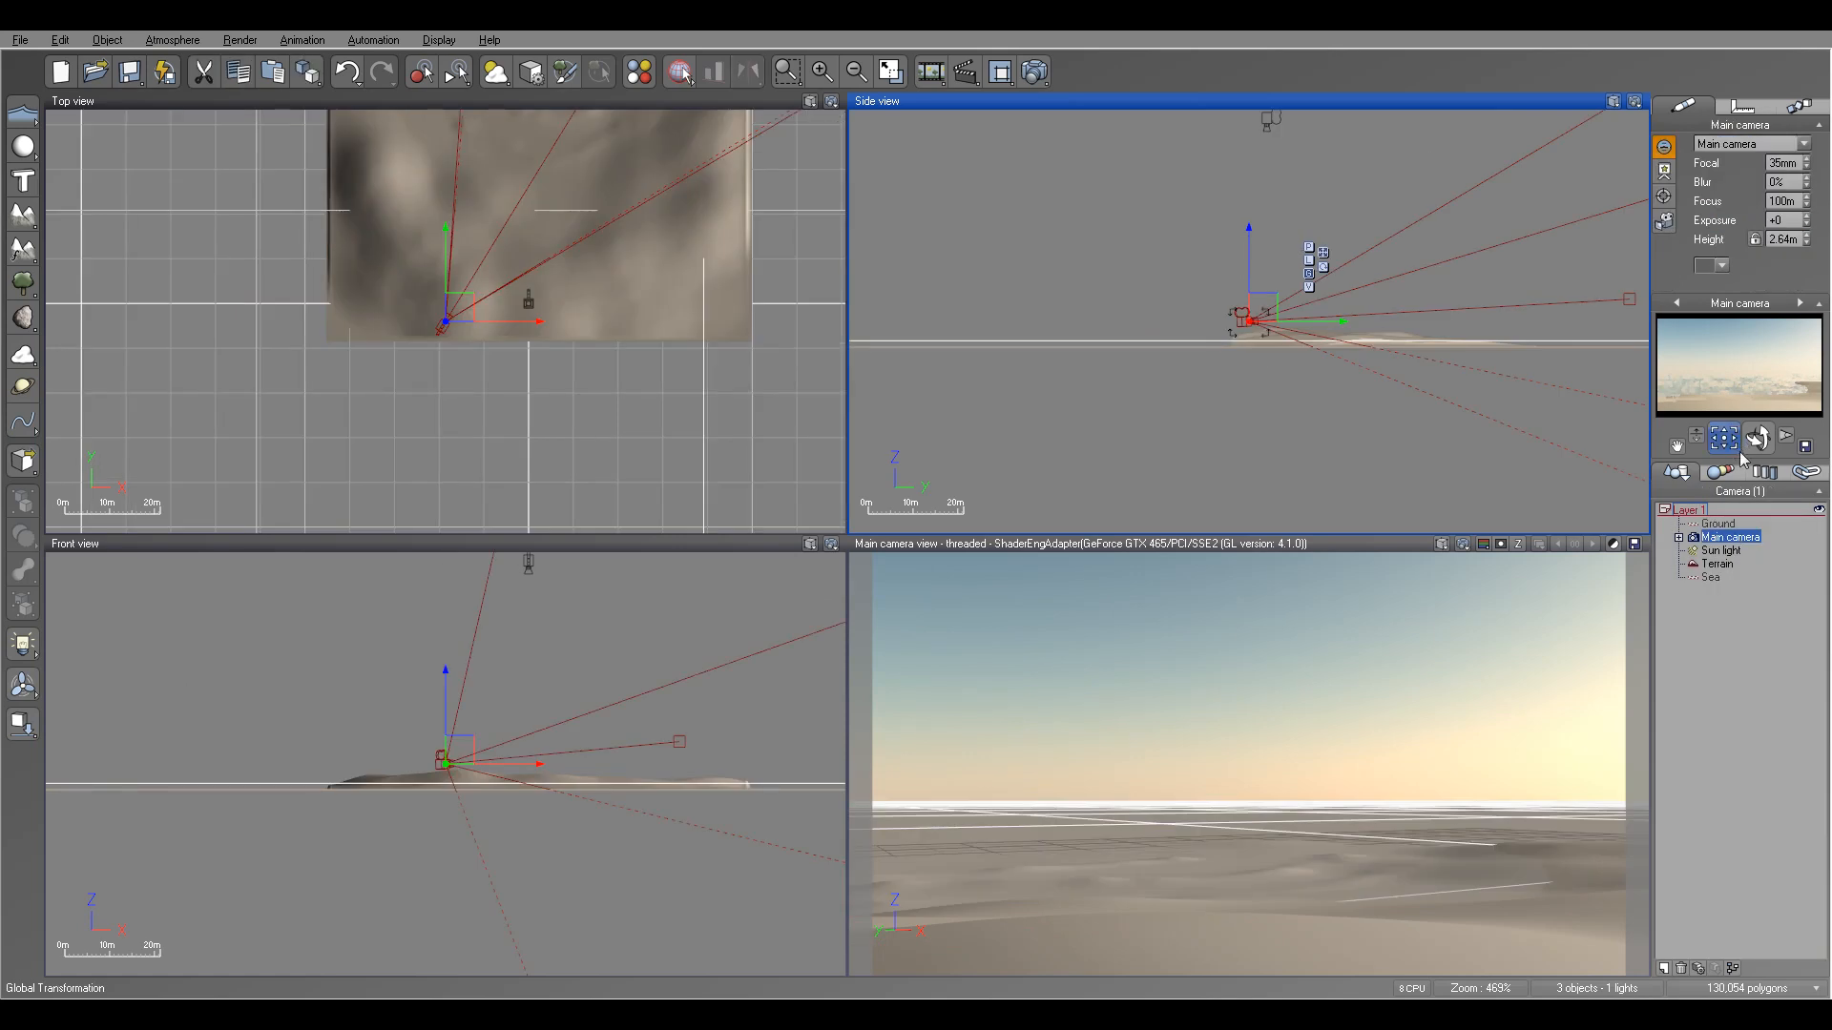
{"action": "scroll", "coordinate": [1345, 372], "scroll_direction": "up", "scroll_amount": 3}
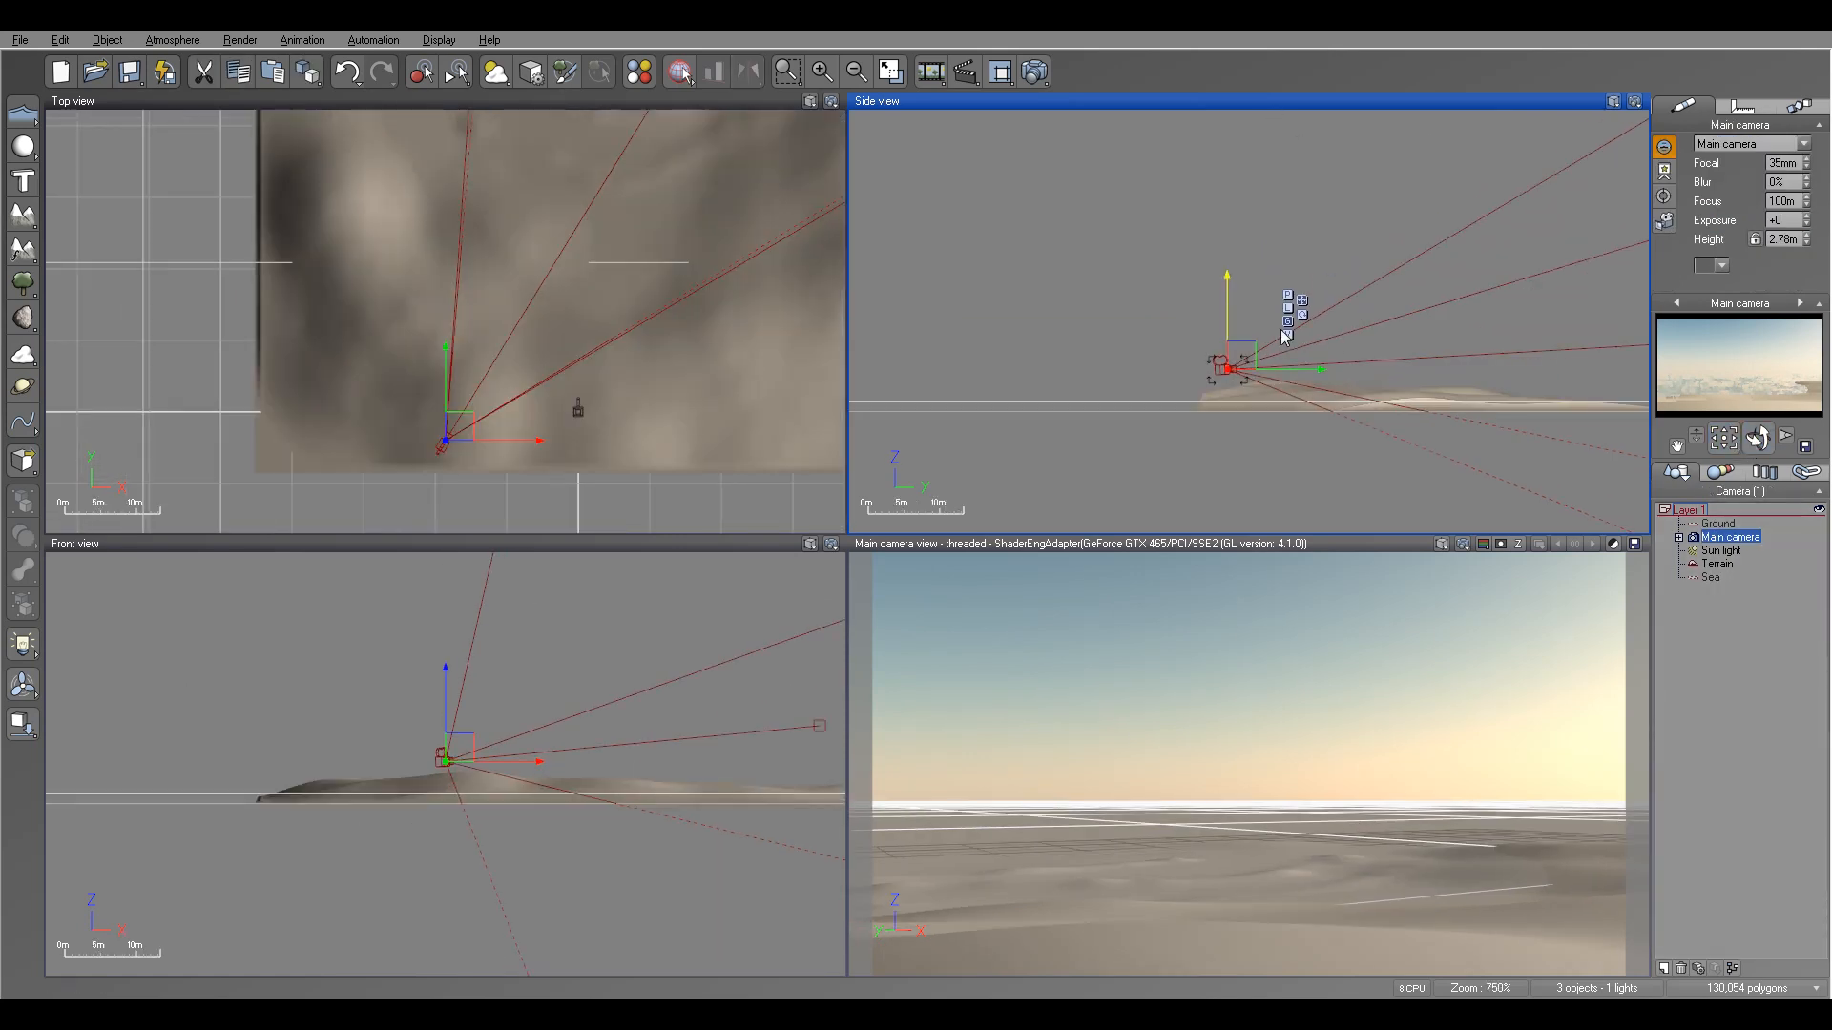
{"action": "left_click_drag", "start_coordinate": [1758, 438], "coordinate": [1759, 461]}
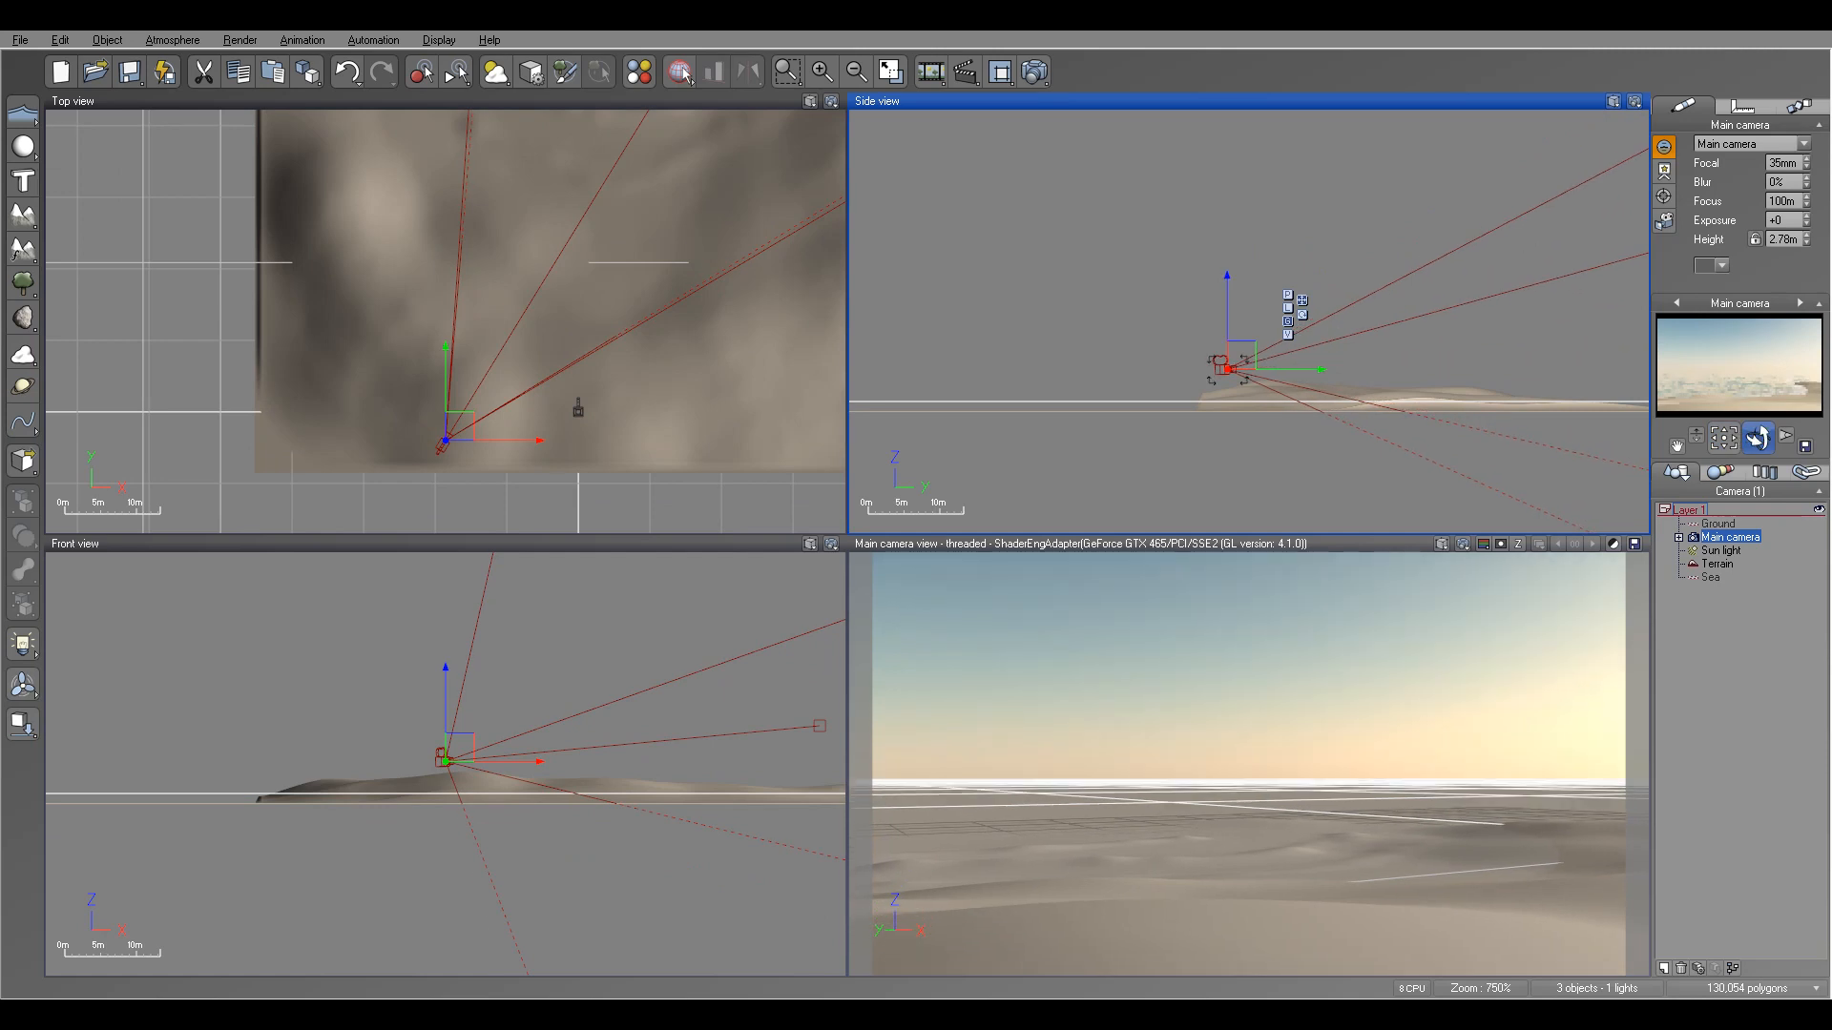
- Render the main camera view to check the shoreline, accept the post-render options and close the render
{"action": "left_click", "coordinate": [1036, 74]}
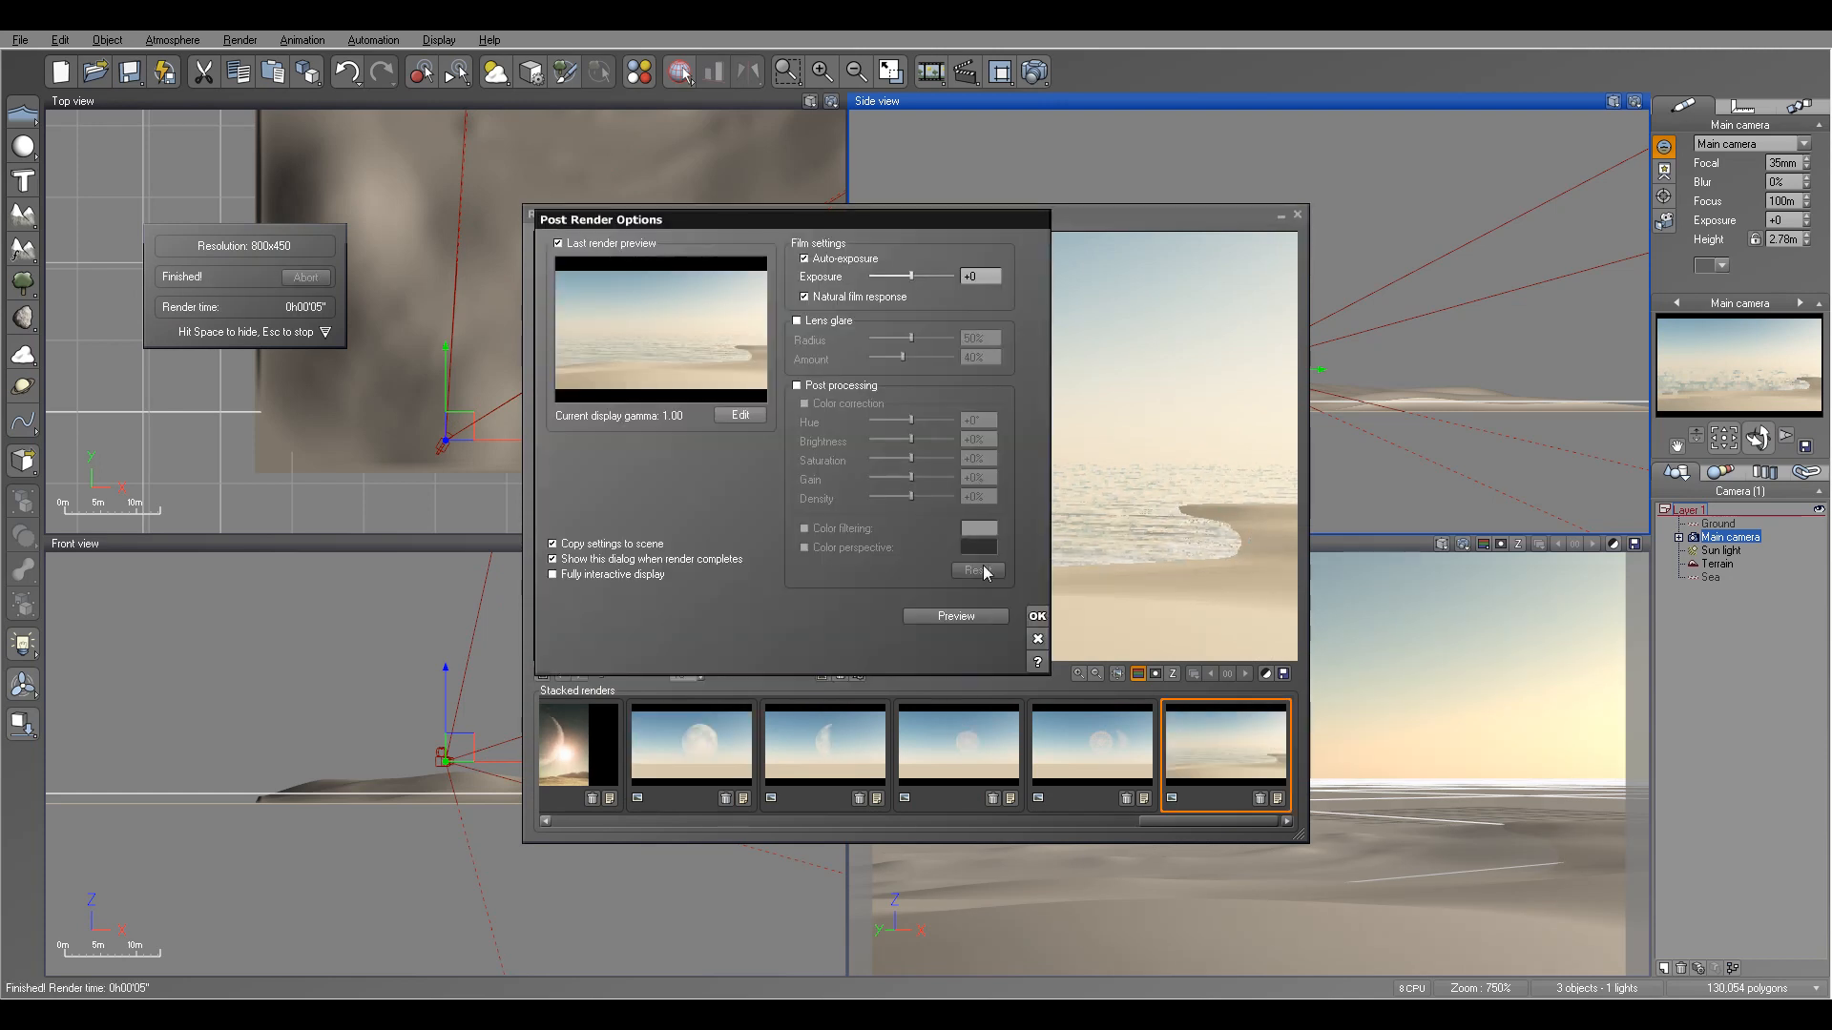
{"action": "left_click", "coordinate": [1037, 618]}
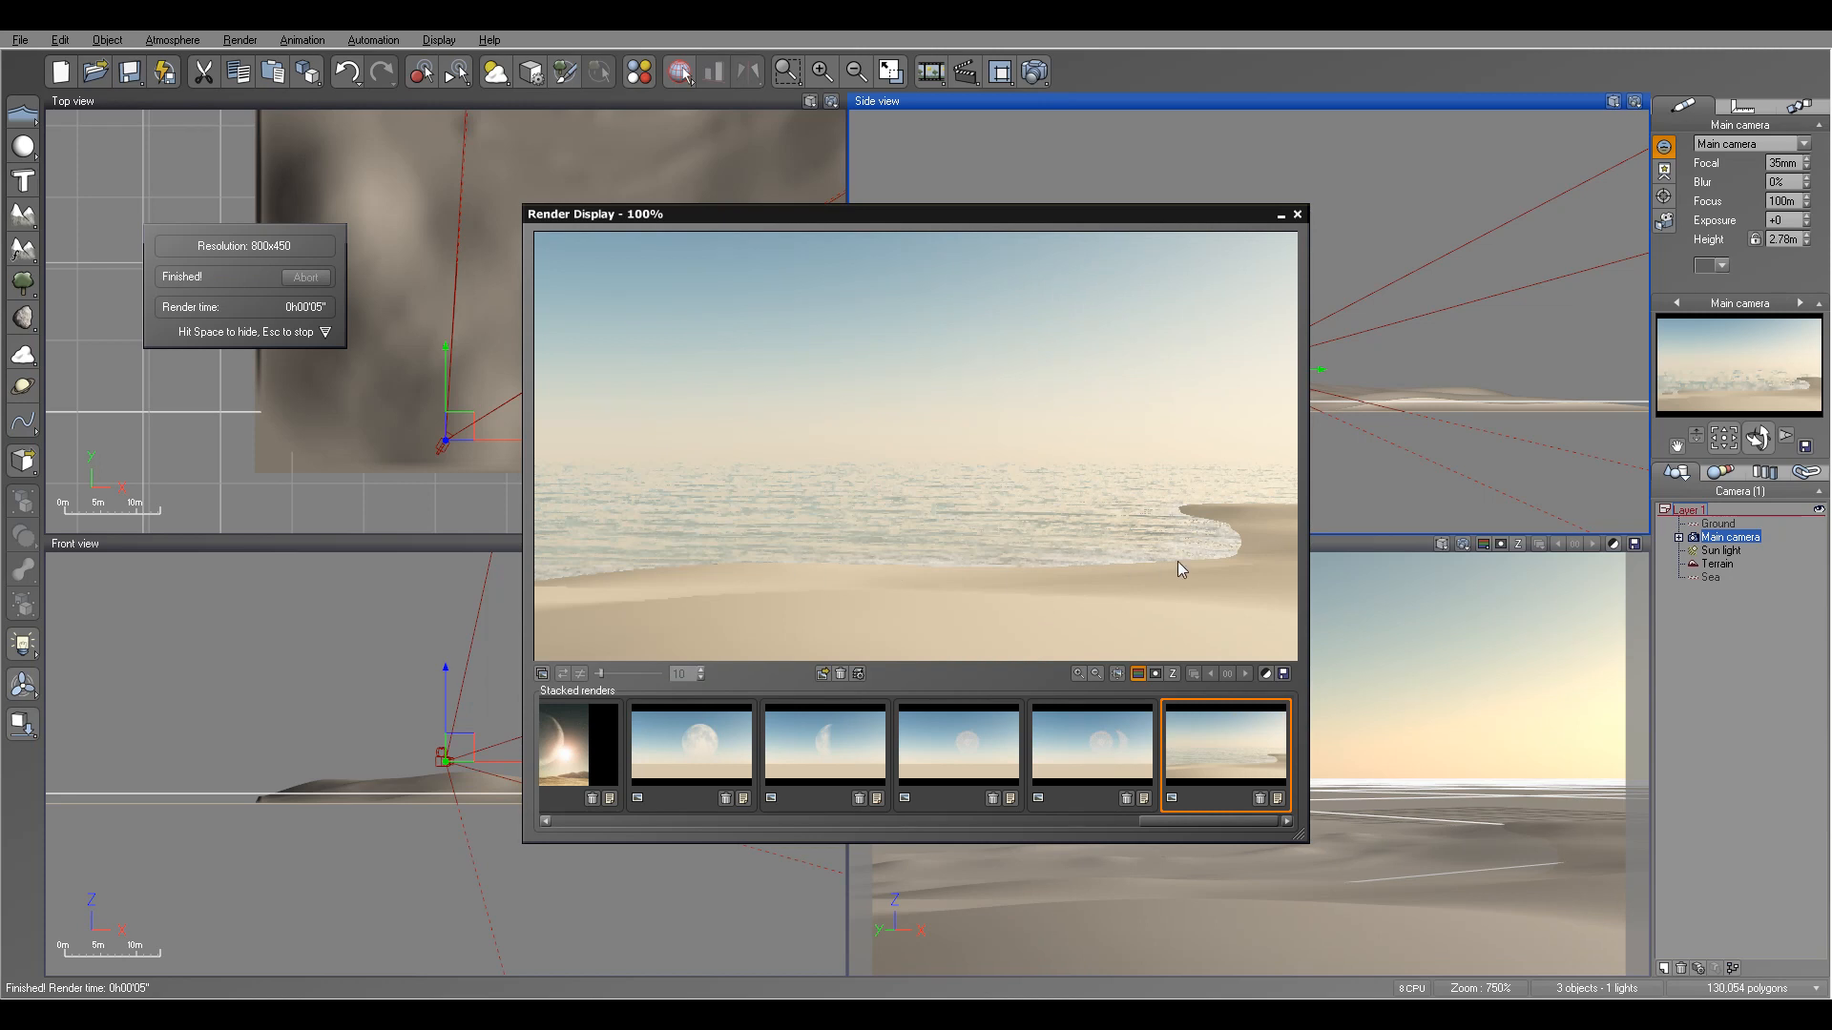
{"action": "left_click", "coordinate": [1299, 216]}
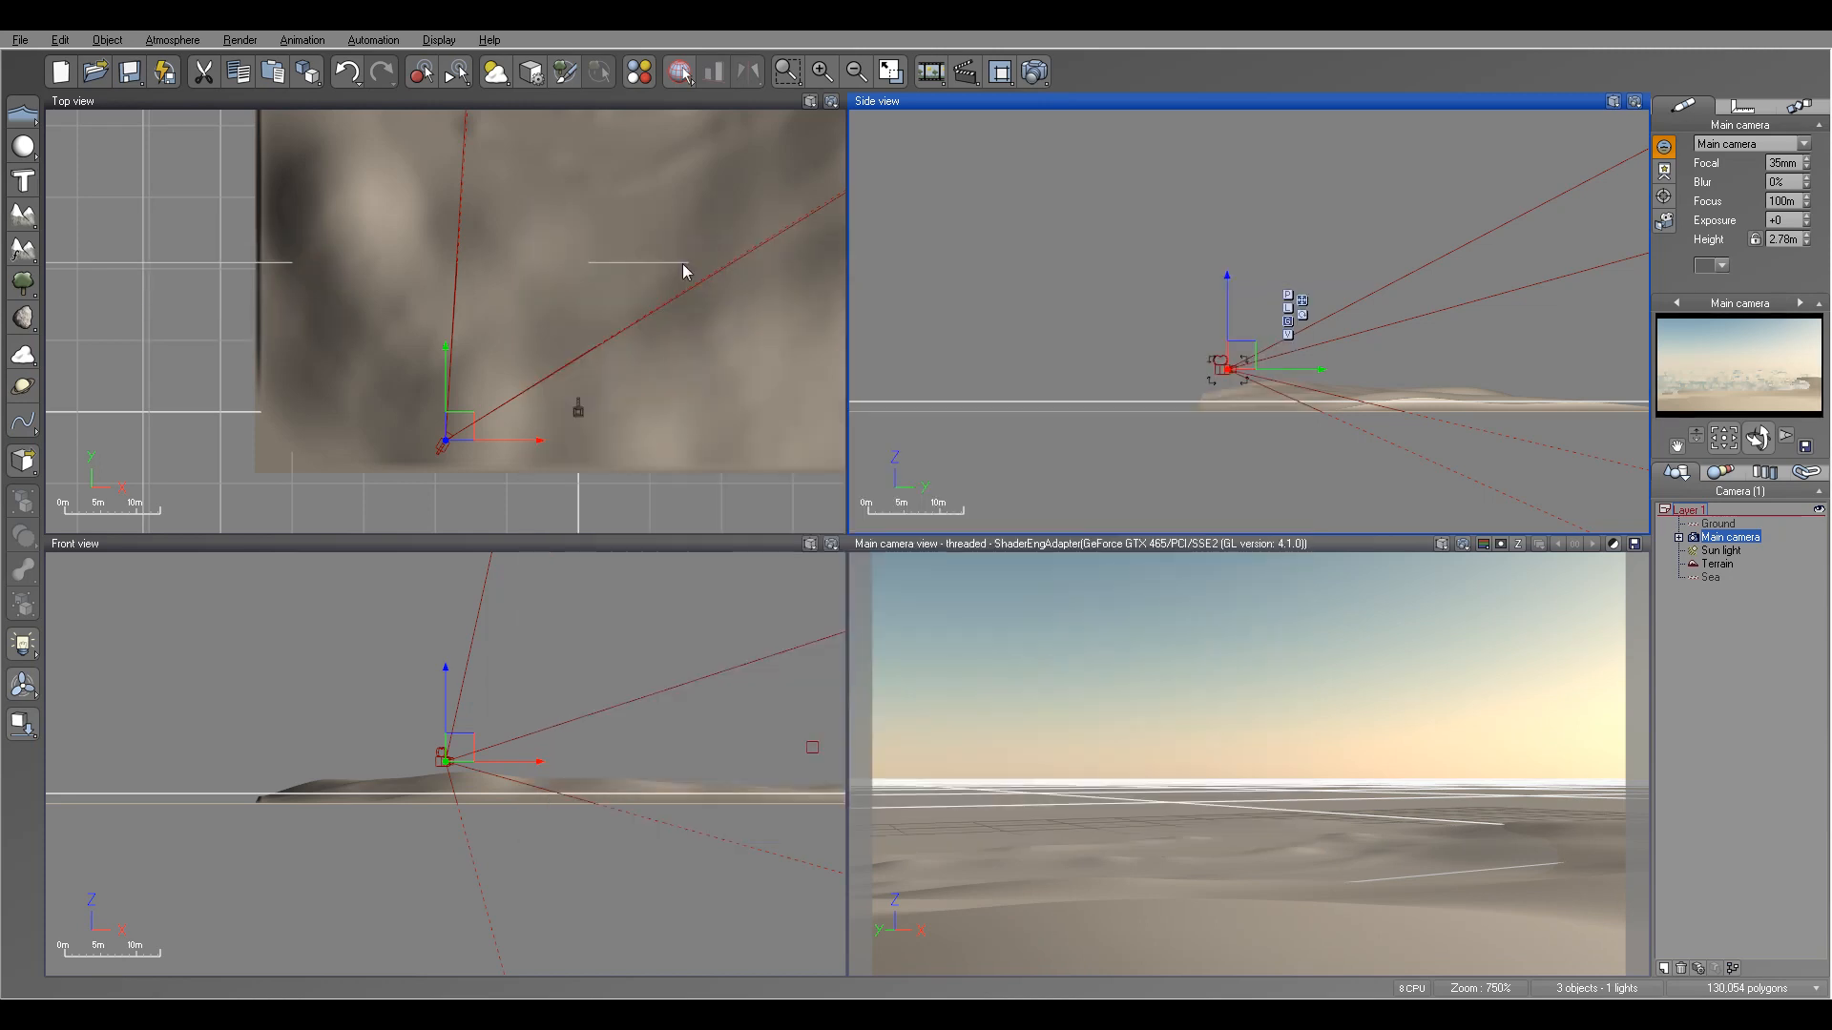
- Move the main camera farther inland over the dunes, to a height of 1.59 m, and tilt it slightly upward
{"action": "right_click_drag", "start_coordinate": [579, 280], "coordinate": [669, 340]}
{"action": "left_click_drag", "start_coordinate": [550, 479], "coordinate": [579, 449]}
{"action": "left_click_drag", "start_coordinate": [1758, 437], "coordinate": [1759, 424]}
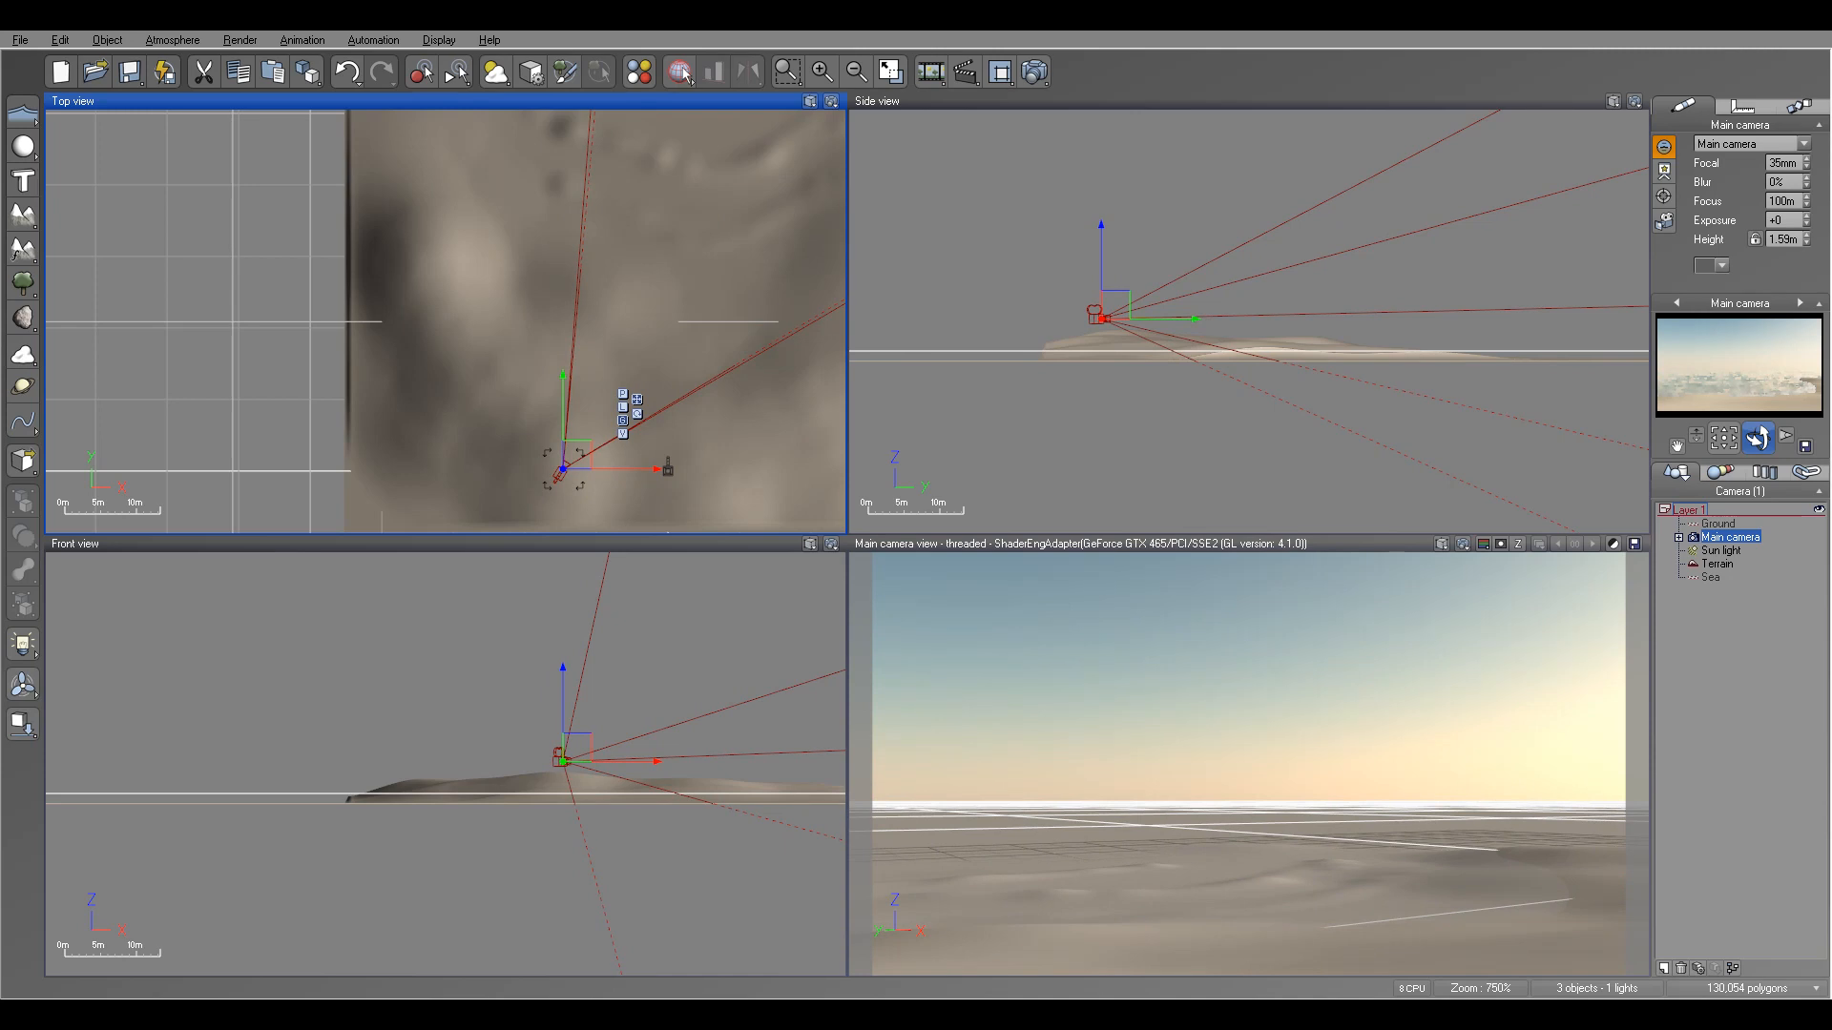
- Render the scene from the lower camera position, keep the default post-render options and dismiss the render
{"action": "left_click", "coordinate": [1035, 72]}
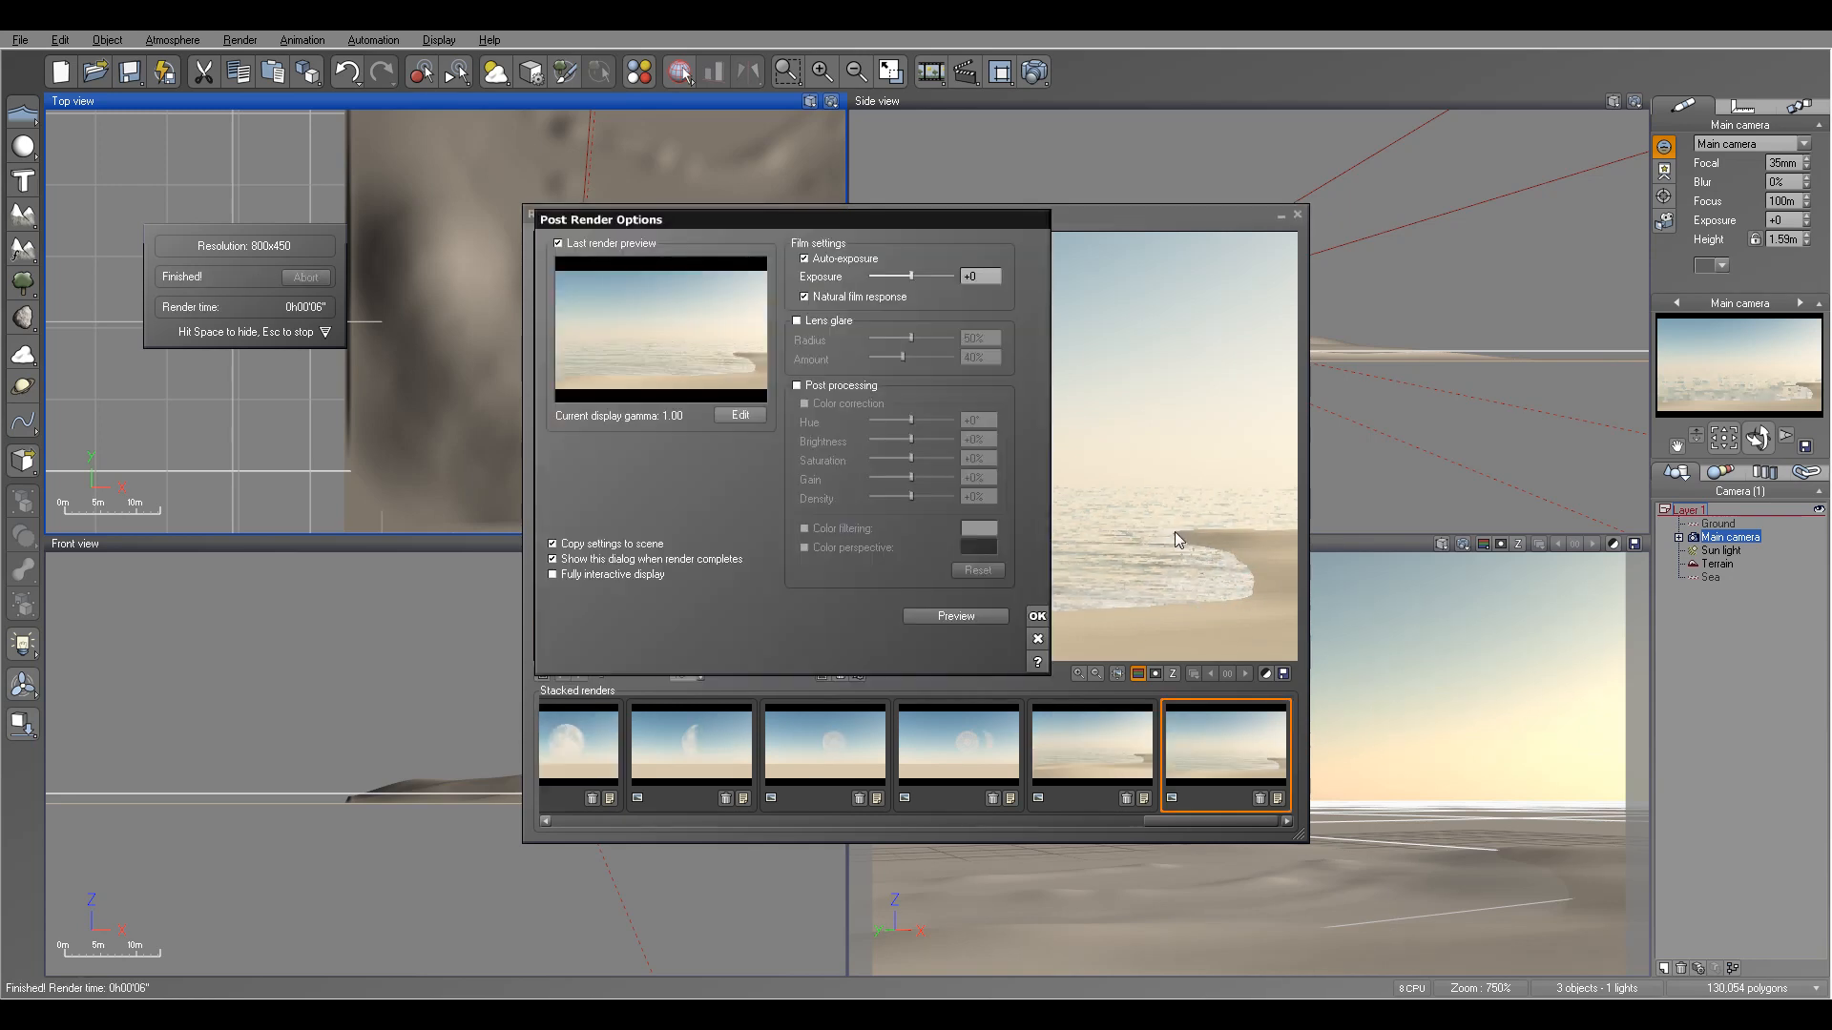
{"action": "left_click", "coordinate": [1037, 617]}
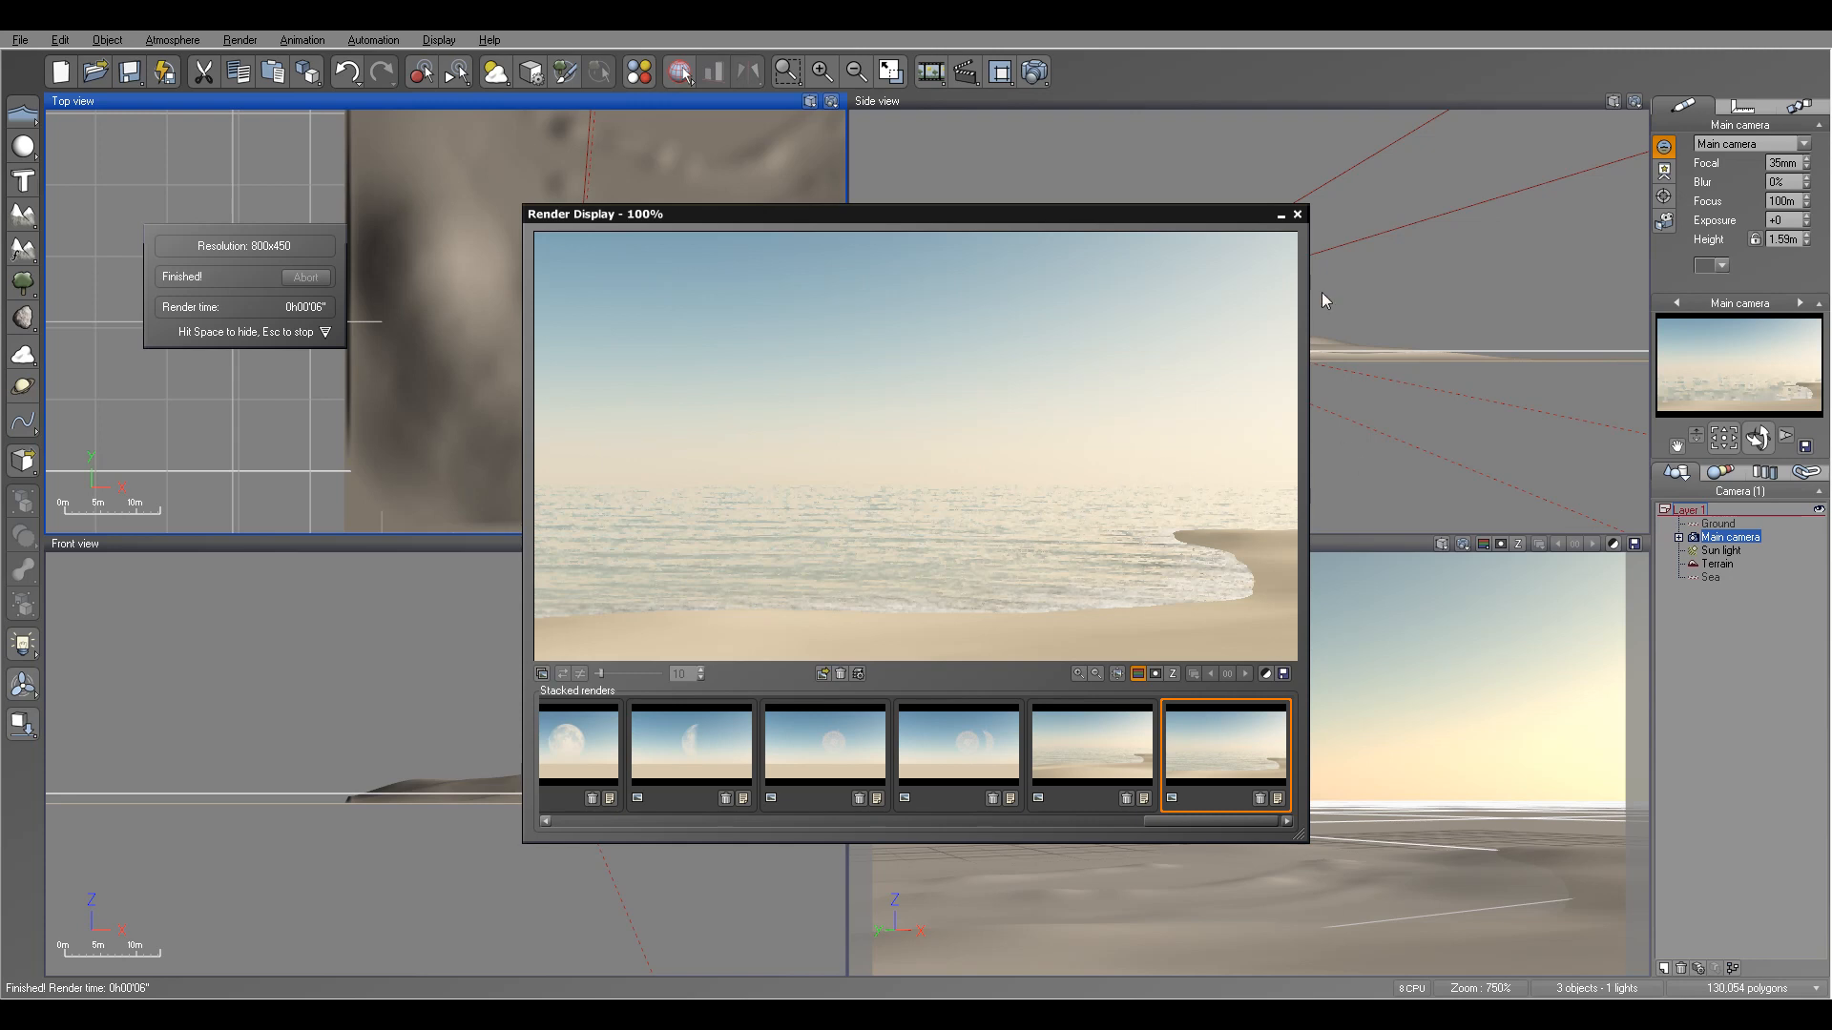
{"action": "left_click", "coordinate": [1298, 214]}
- Add a second terrain, scale it down and place it in the distance along the right edge of the camera's view
{"action": "scroll", "coordinate": [701, 282], "scroll_direction": "down", "scroll_amount": 10}
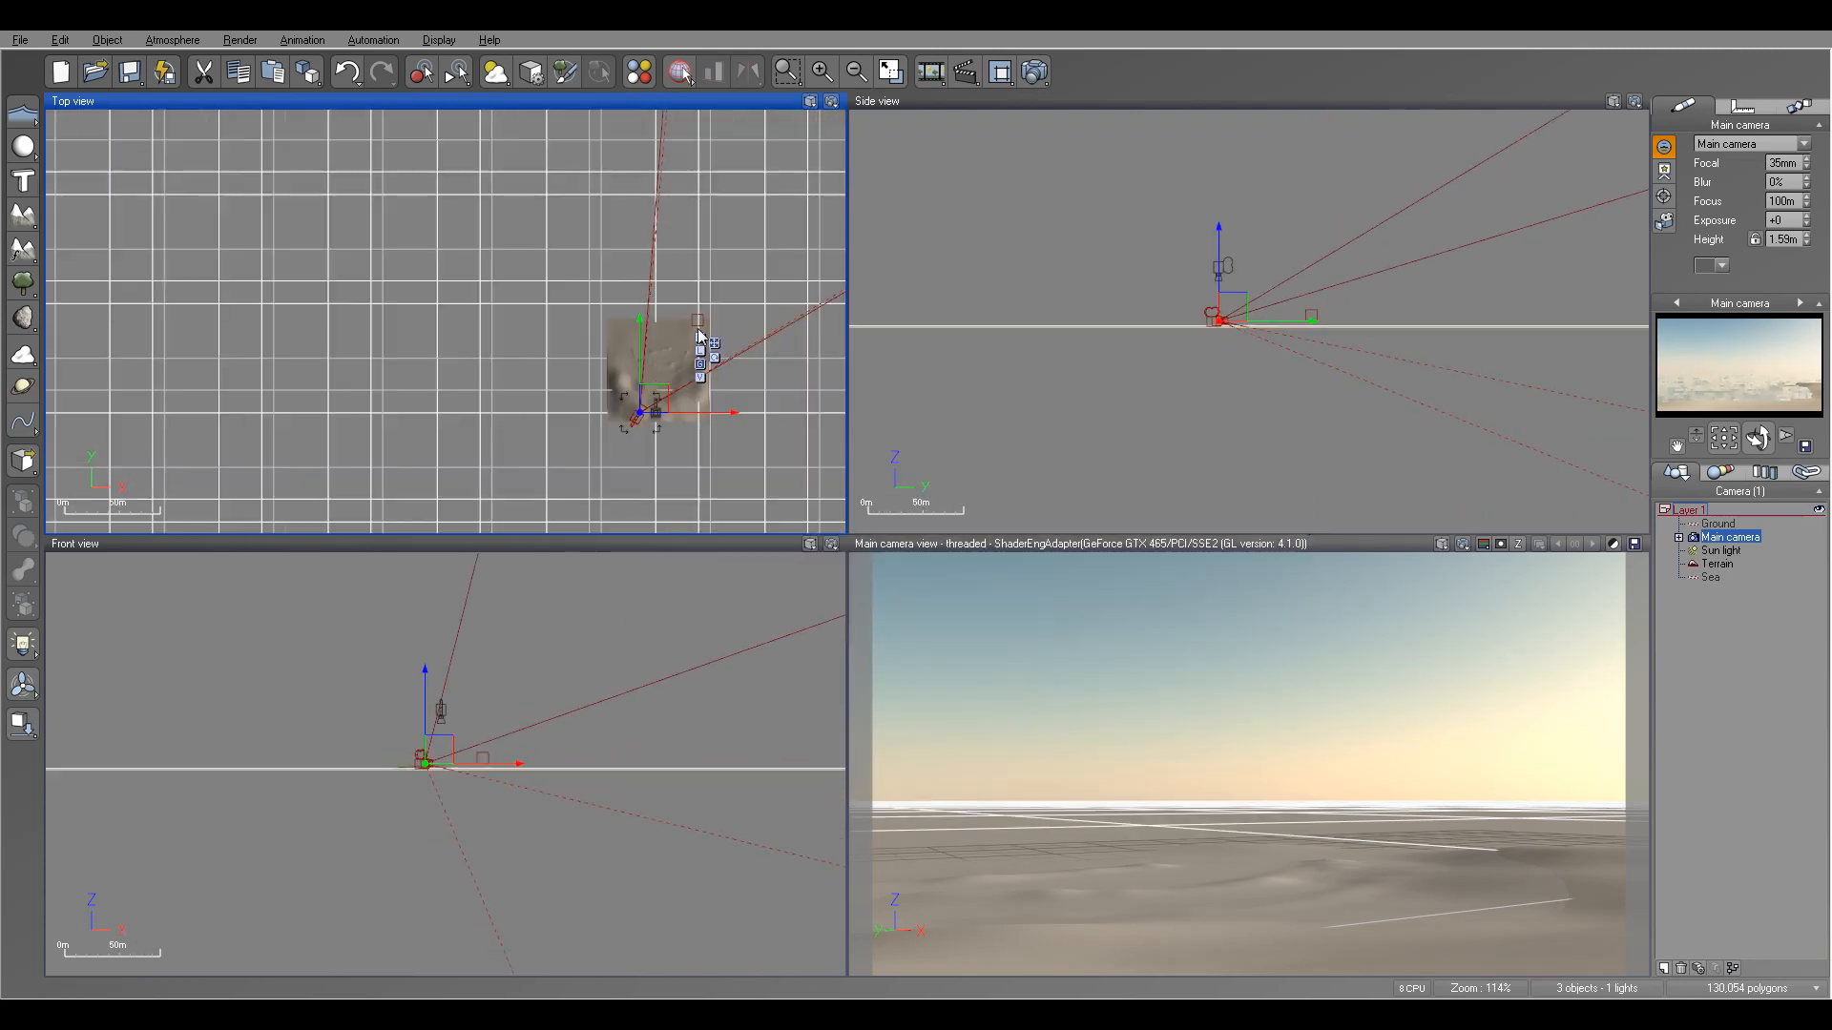
{"action": "scroll", "coordinate": [621, 335], "scroll_direction": "down", "scroll_amount": 3}
{"action": "left_click", "coordinate": [23, 215]}
{"action": "scroll", "coordinate": [427, 391], "scroll_direction": "down", "scroll_amount": 8}
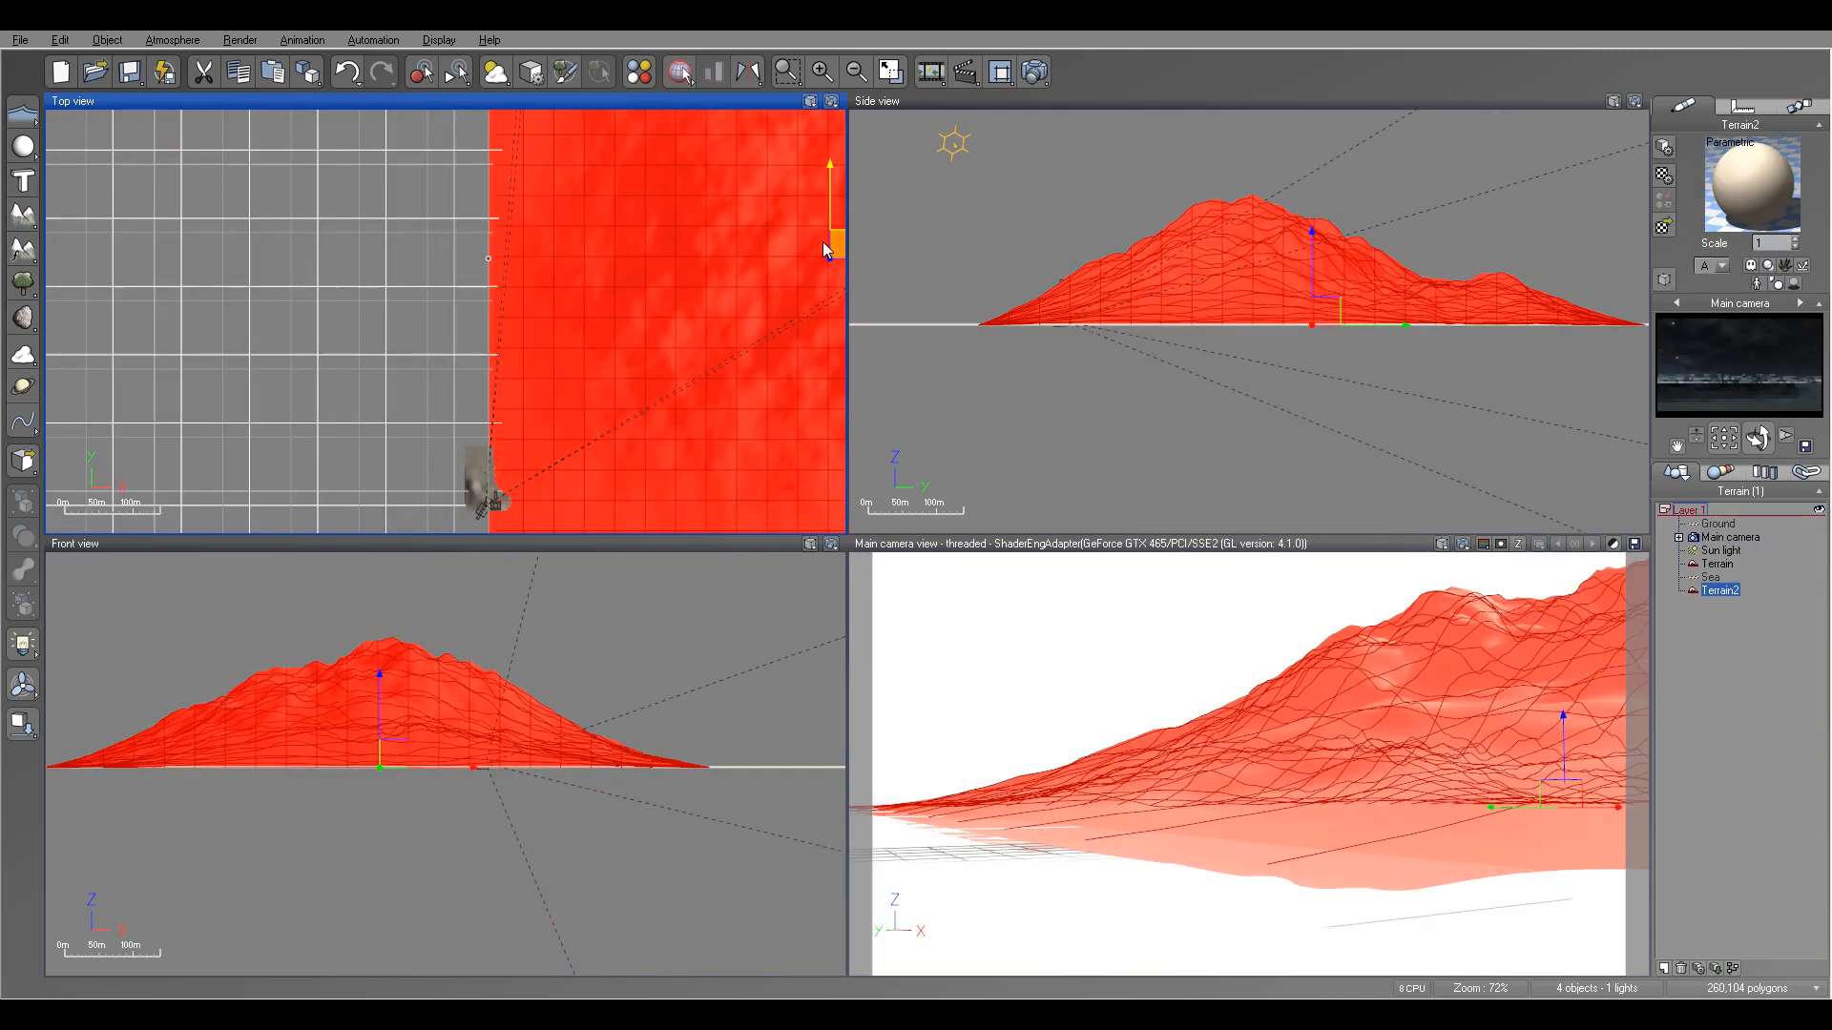
{"action": "left_click_drag", "start_coordinate": [674, 173], "coordinate": [785, 286]}
{"action": "scroll", "coordinate": [715, 338], "scroll_direction": "up", "scroll_amount": 3}
{"action": "right_click_drag", "start_coordinate": [716, 339], "coordinate": [522, 389]}
{"action": "left_click_drag", "start_coordinate": [722, 333], "coordinate": [641, 278]}
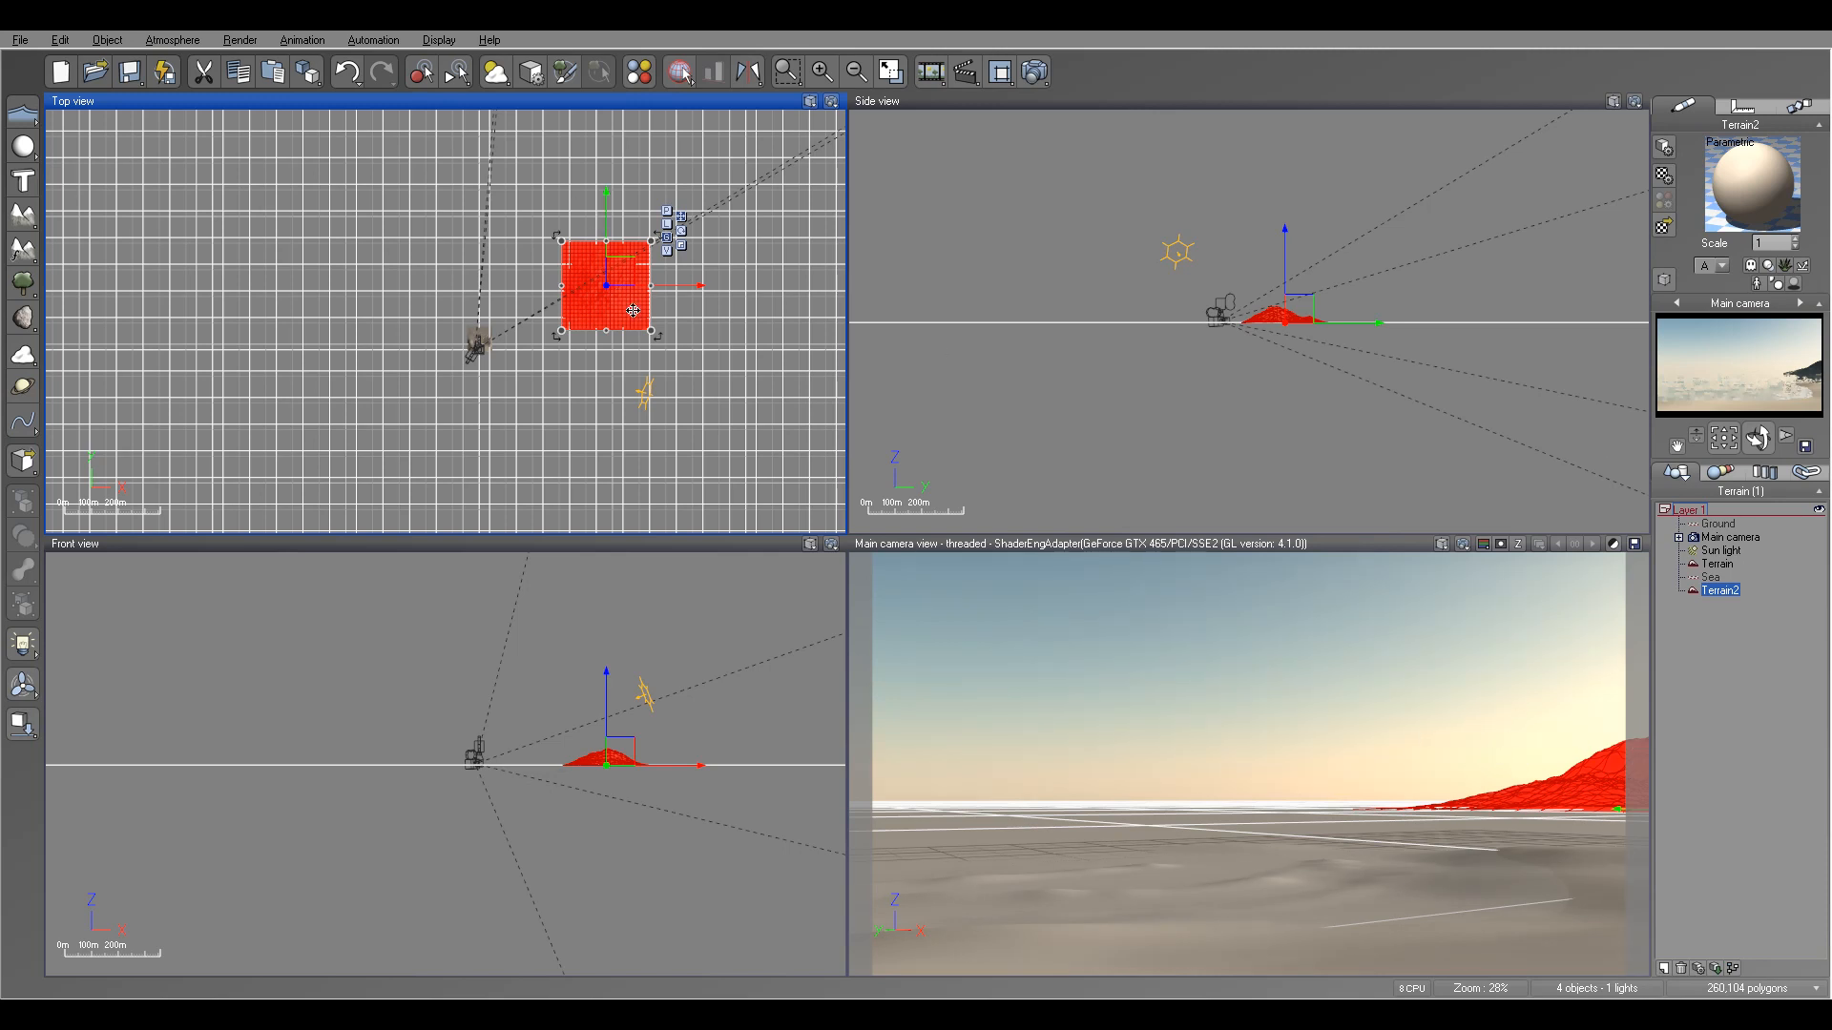
- Reshape the second terrain into a single peak in the Terrain Editor, inspect its form and accept it
{"action": "scroll", "coordinate": [614, 309], "scroll_direction": "up", "scroll_amount": 3}
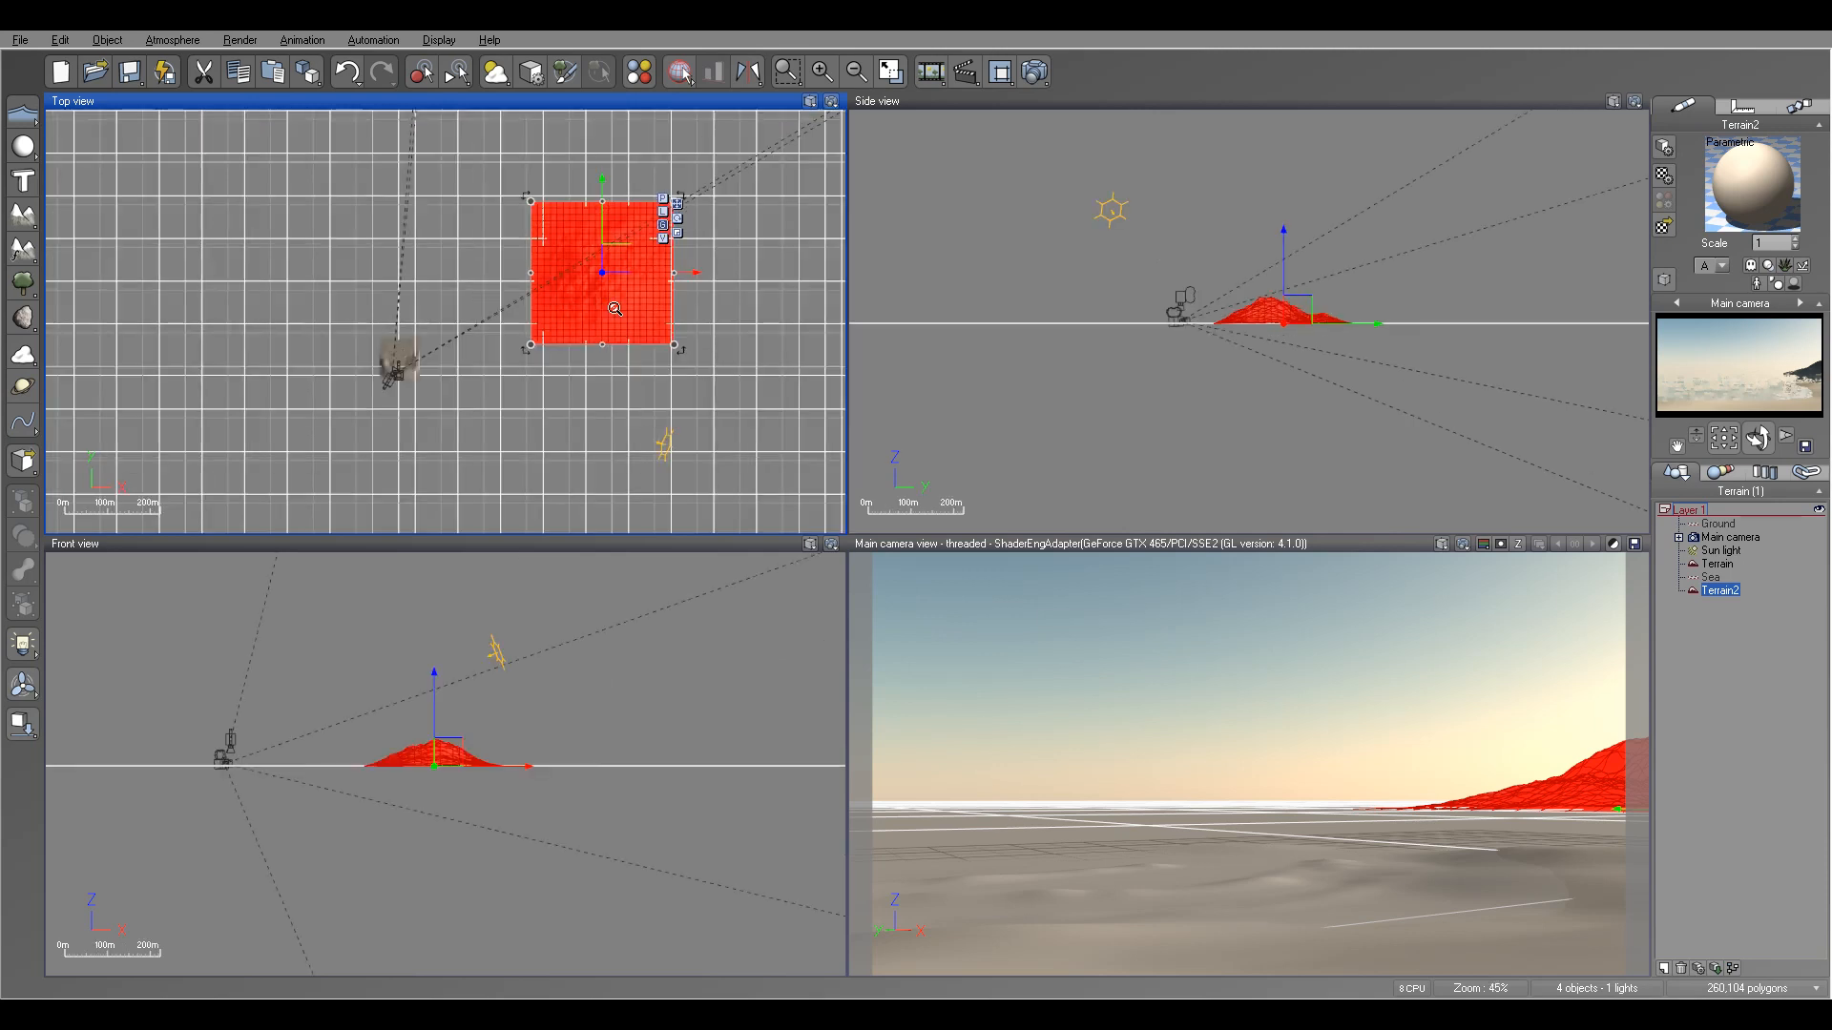
{"action": "right_click", "coordinate": [606, 299]}
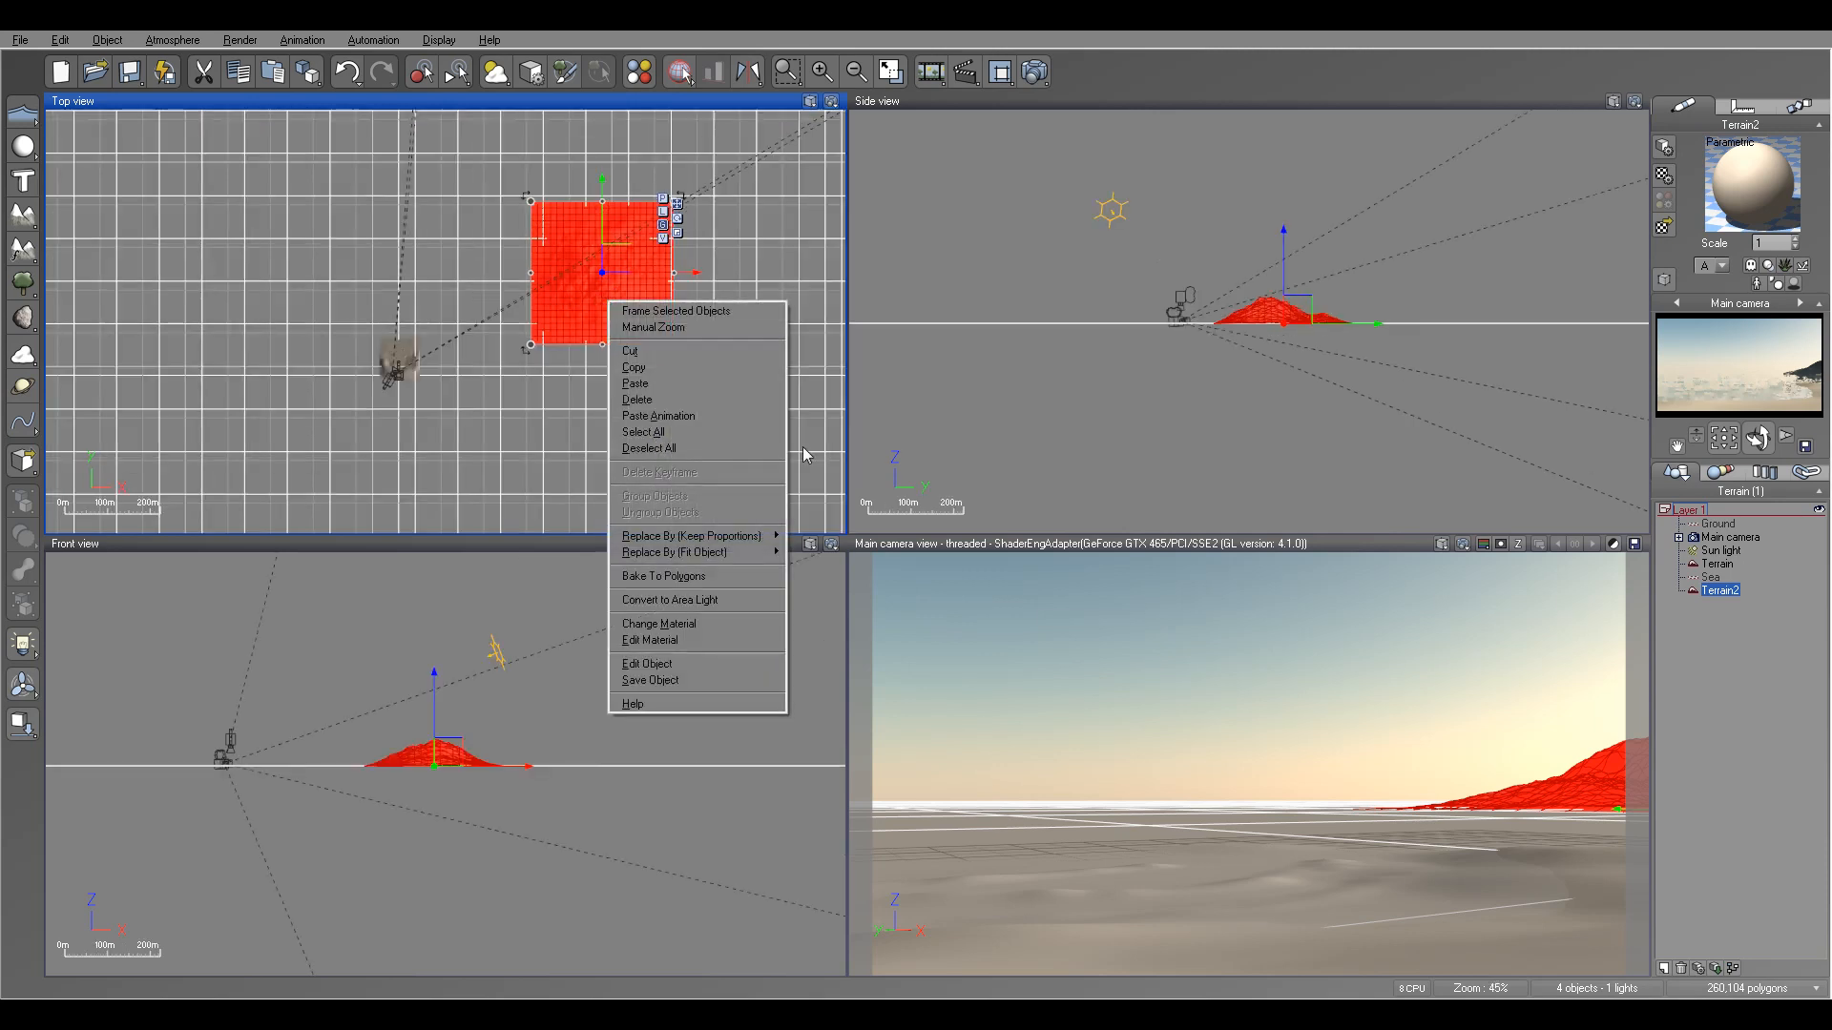
{"action": "left_click", "coordinate": [719, 665]}
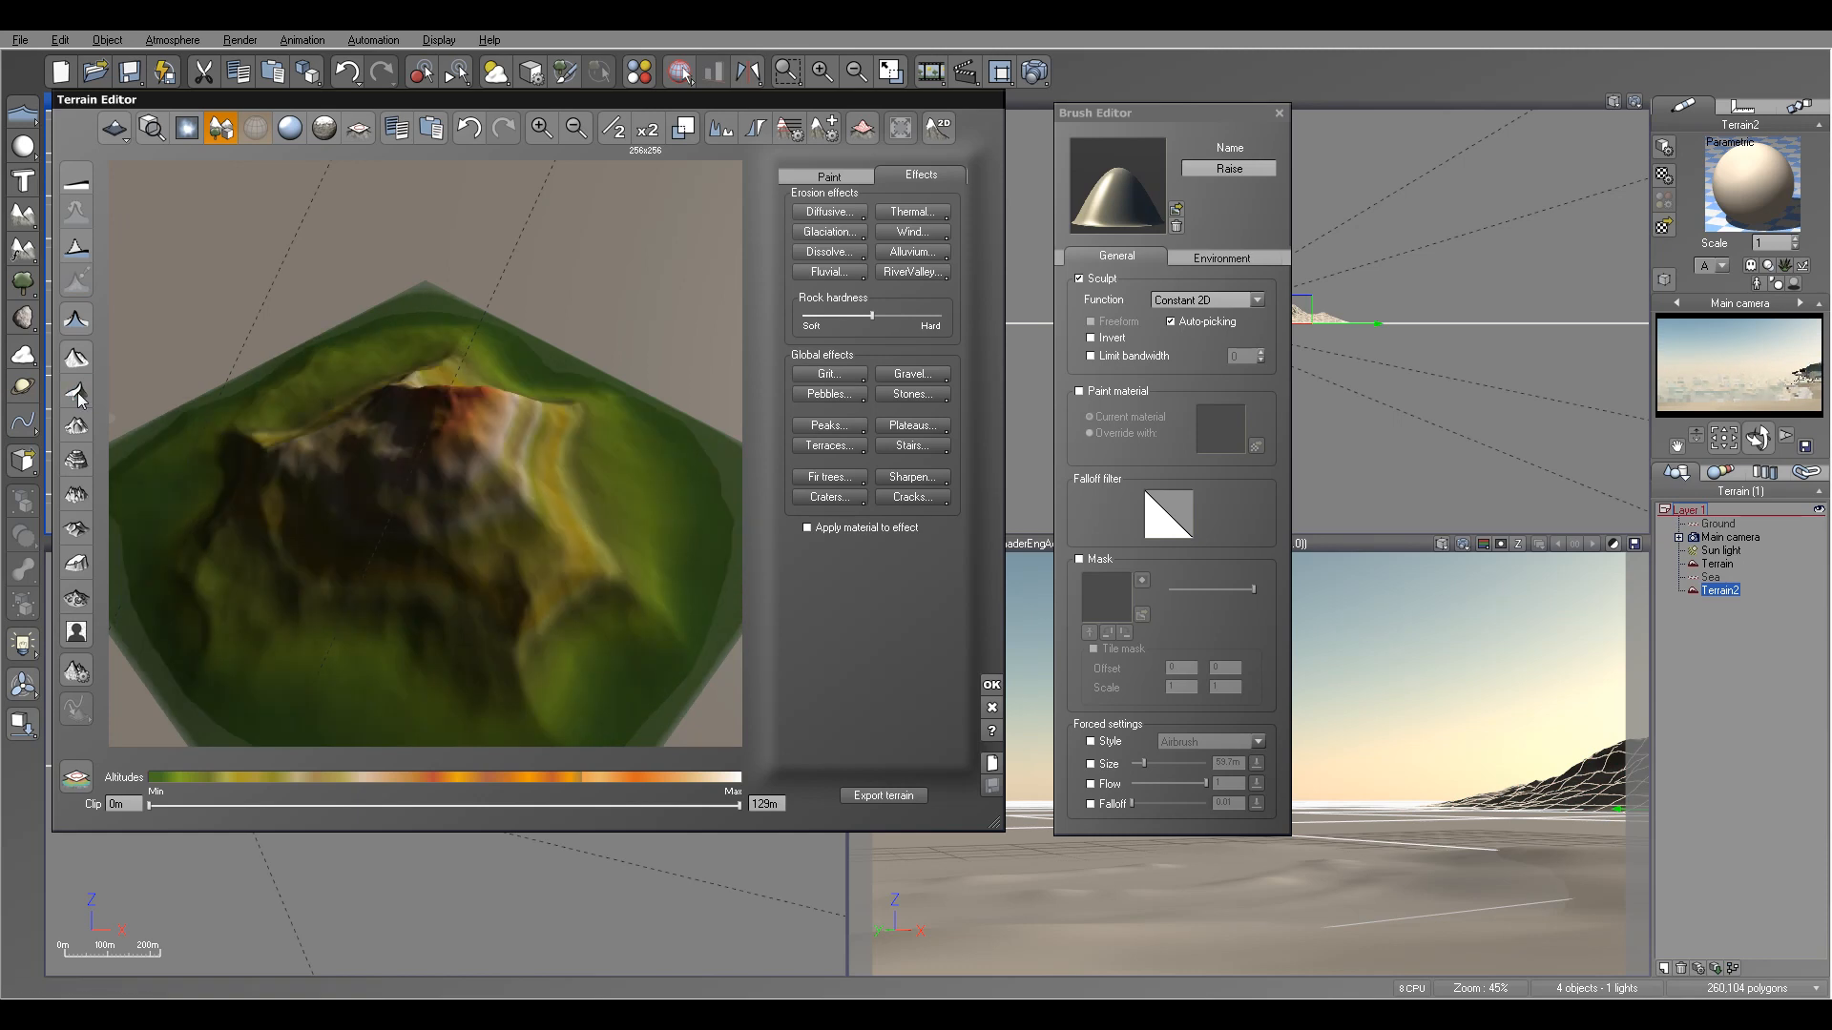
{"action": "right_click_drag", "start_coordinate": [447, 491], "coordinate": [598, 444]}
{"action": "right_click_drag", "start_coordinate": [477, 410], "coordinate": [585, 531]}
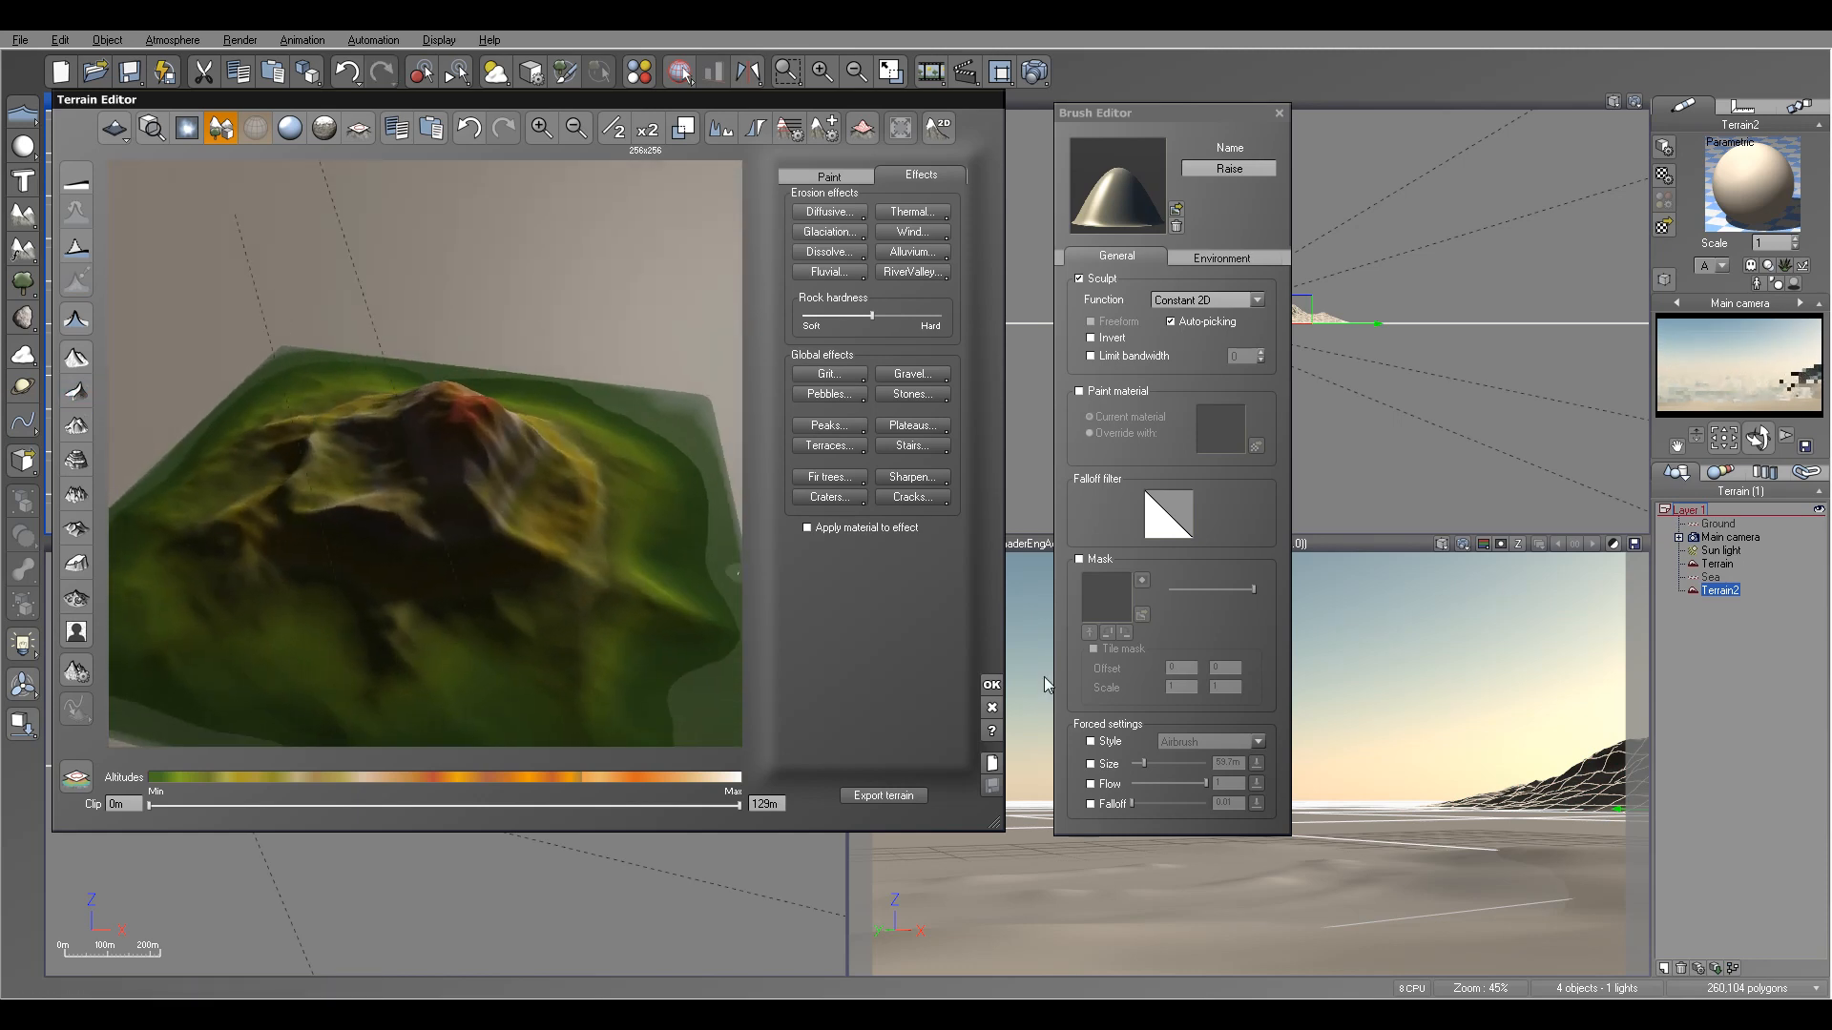
{"action": "left_click", "coordinate": [992, 685]}
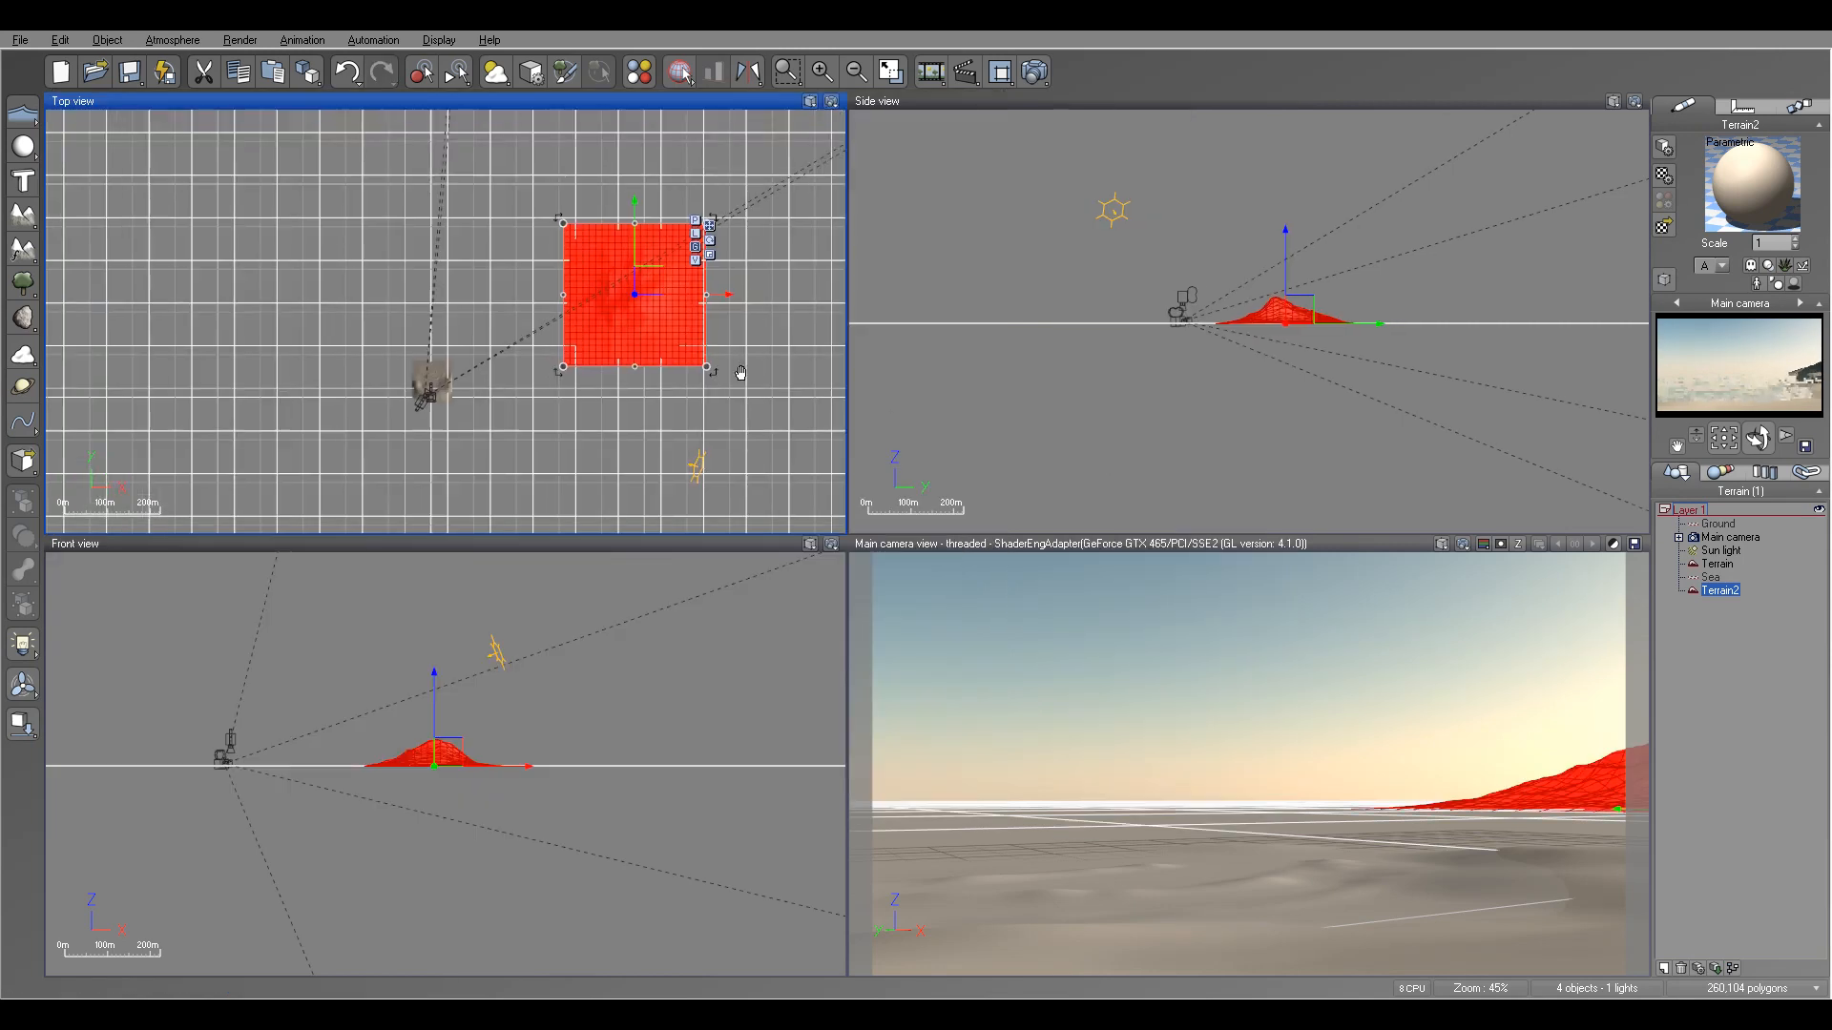
- Widen the second terrain to about one and a half times its width and rotate it about 12° counterclockwise from above
{"action": "left_click_drag", "start_coordinate": [559, 318], "coordinate": [502, 313]}
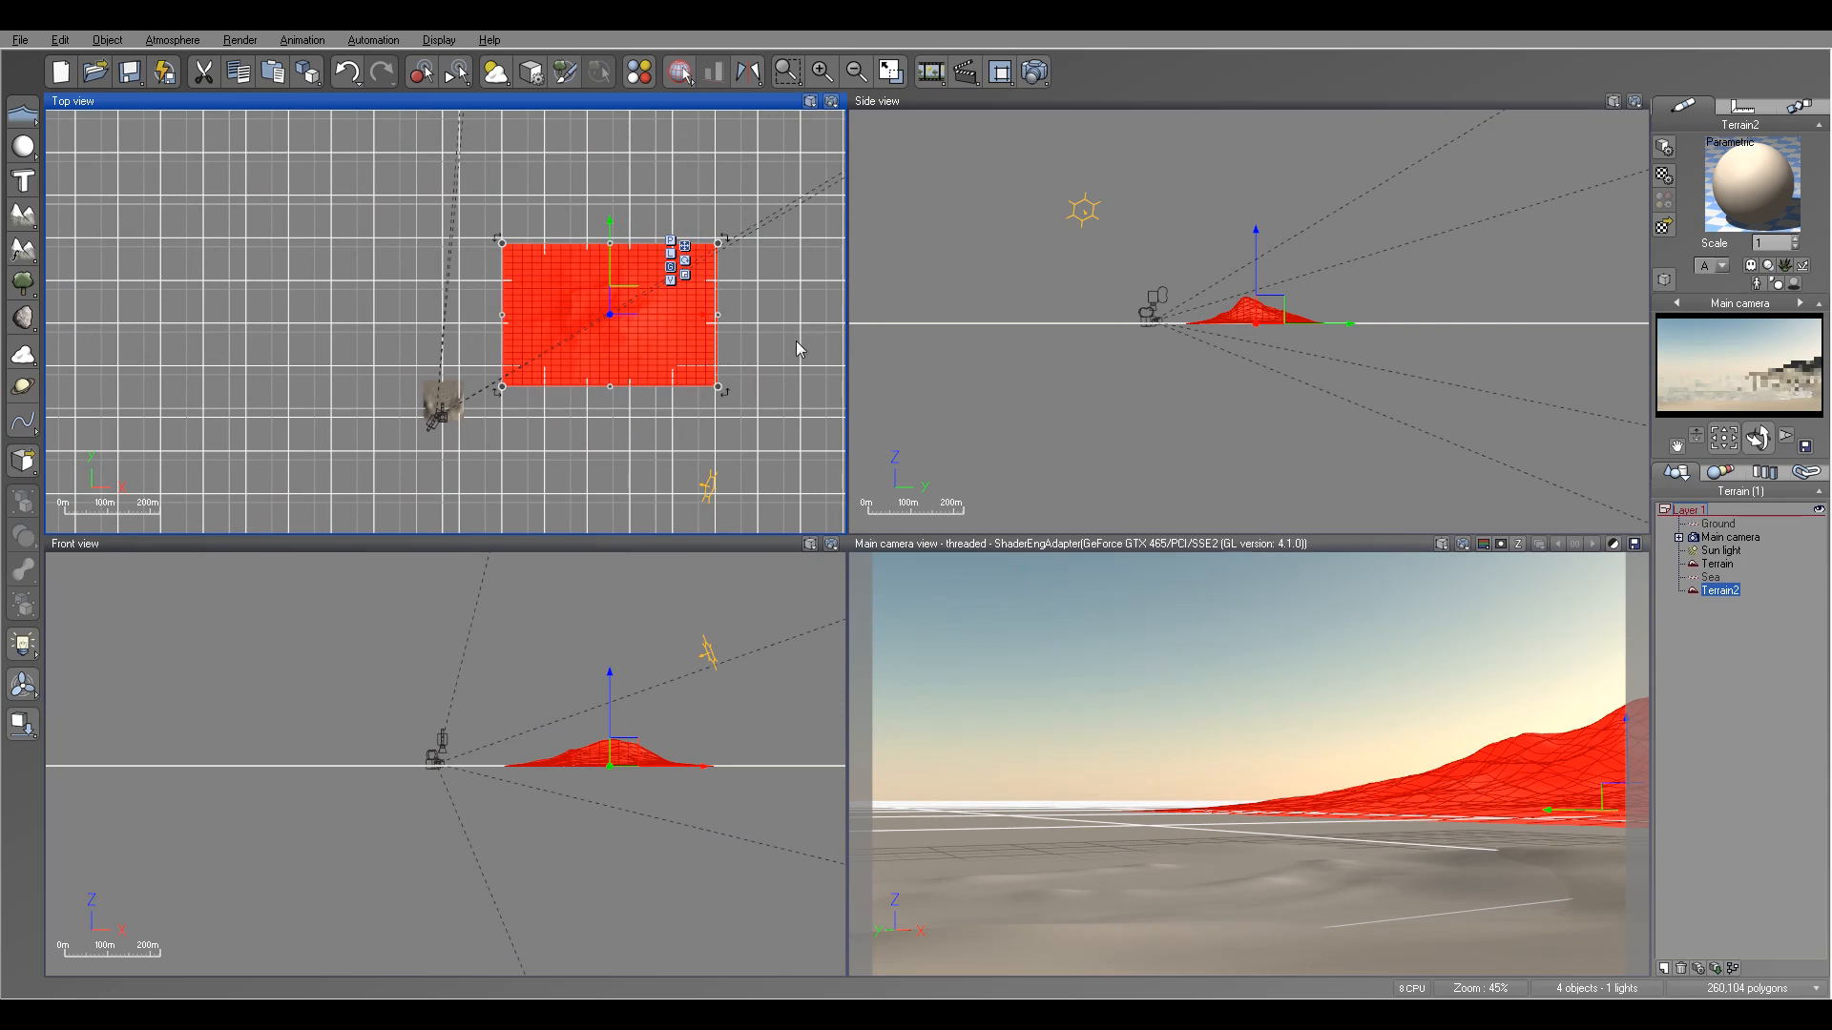
{"action": "left_click_drag", "start_coordinate": [721, 391], "coordinate": [743, 377]}
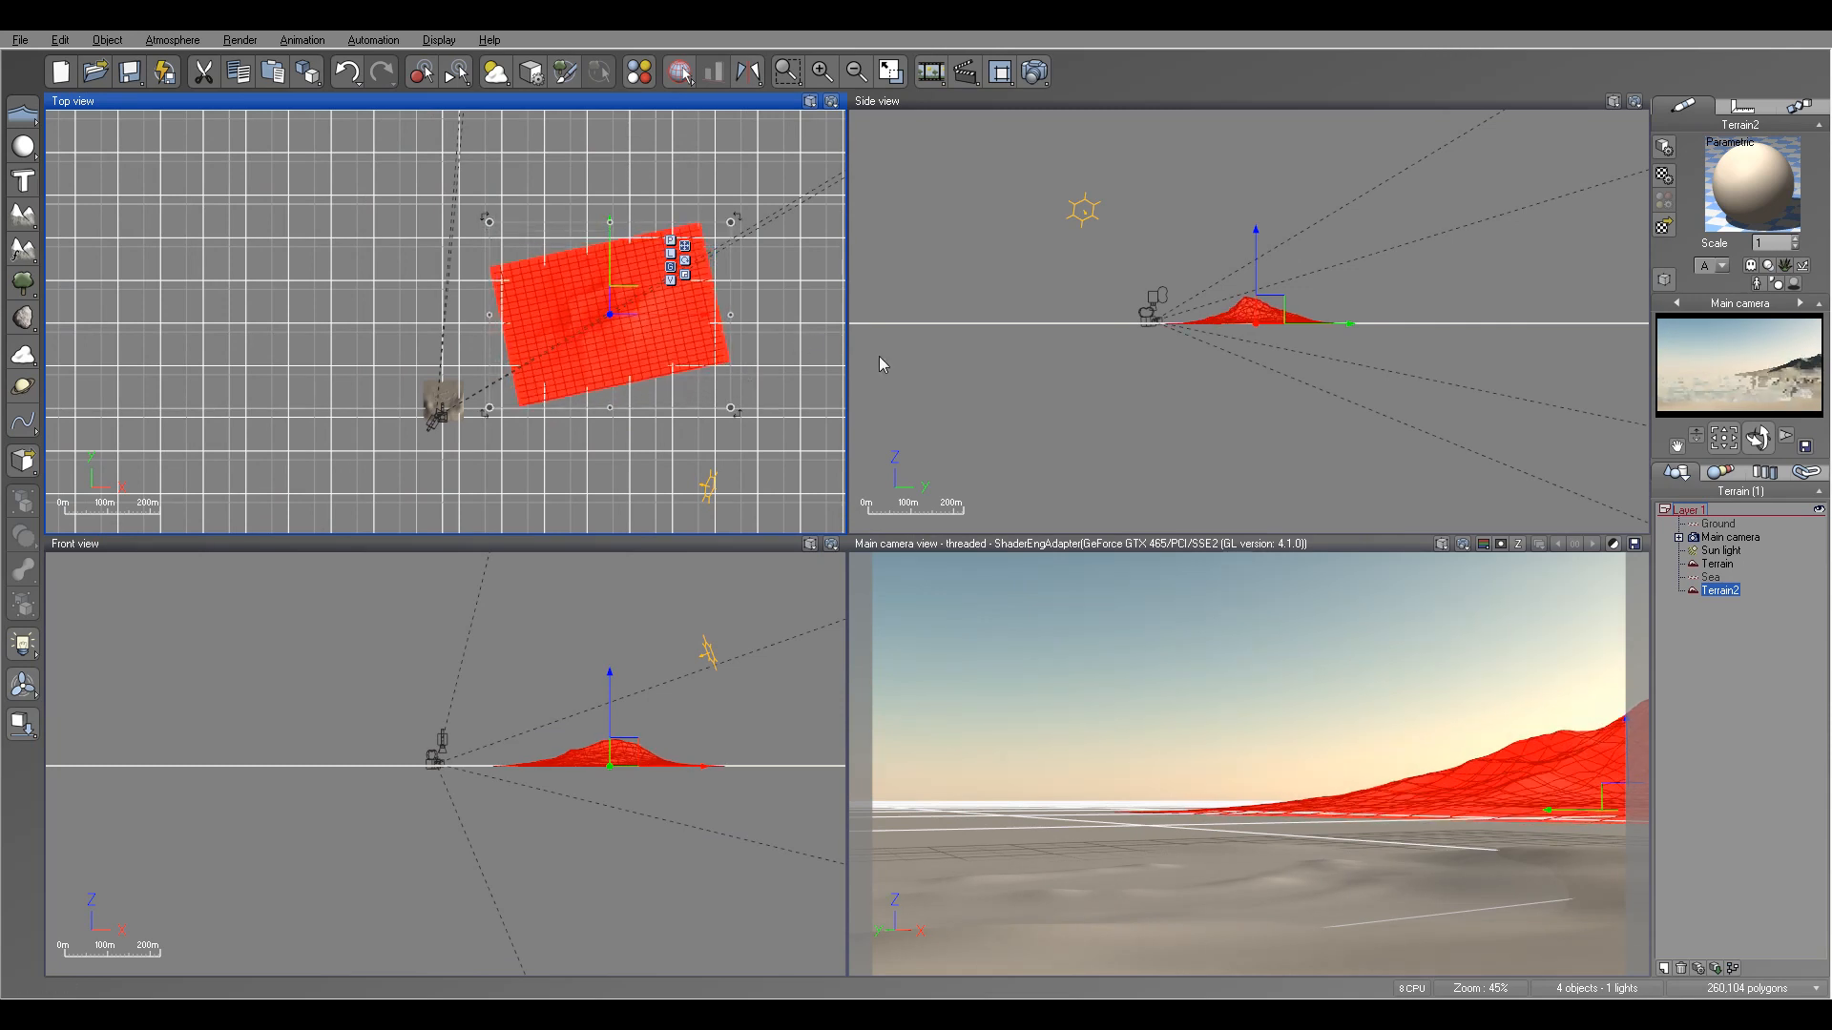
- Scale the second terrain to about half its size and move it onto the right edge of the camera's view
{"action": "left_click", "coordinate": [1269, 307]}
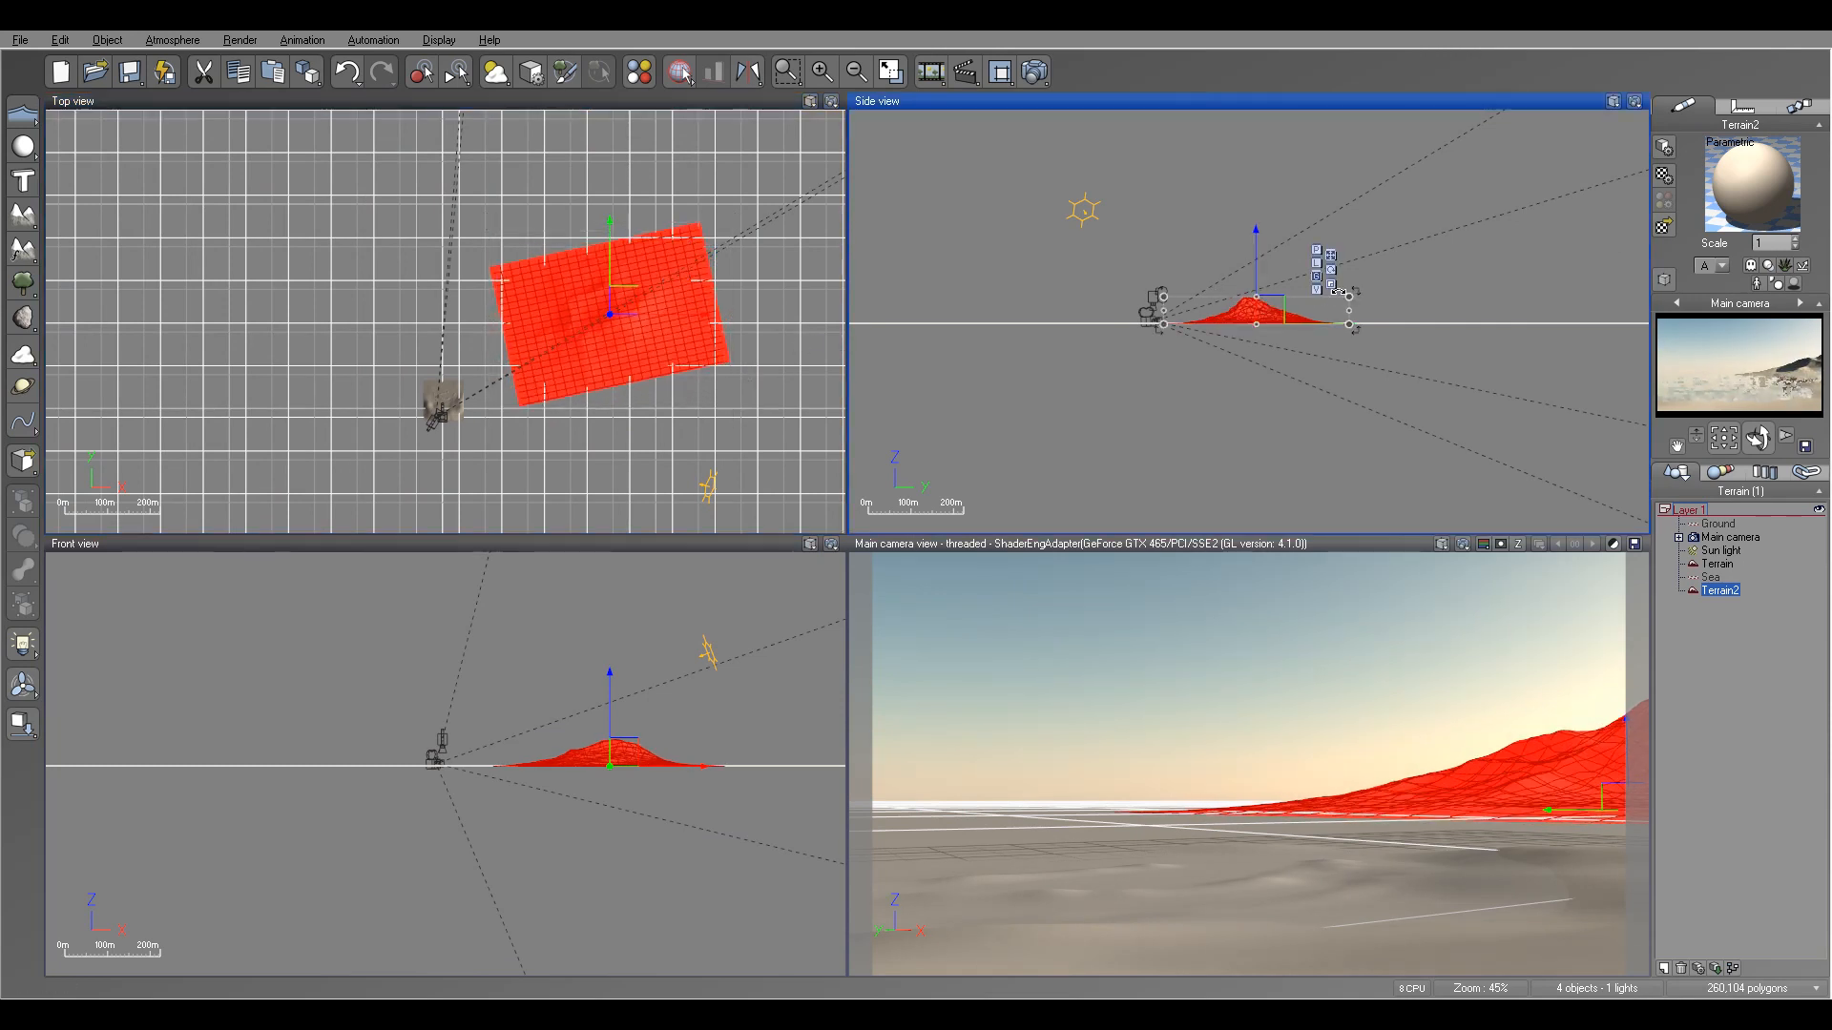
{"action": "left_click_drag", "start_coordinate": [1349, 292], "coordinate": [1276, 309]}
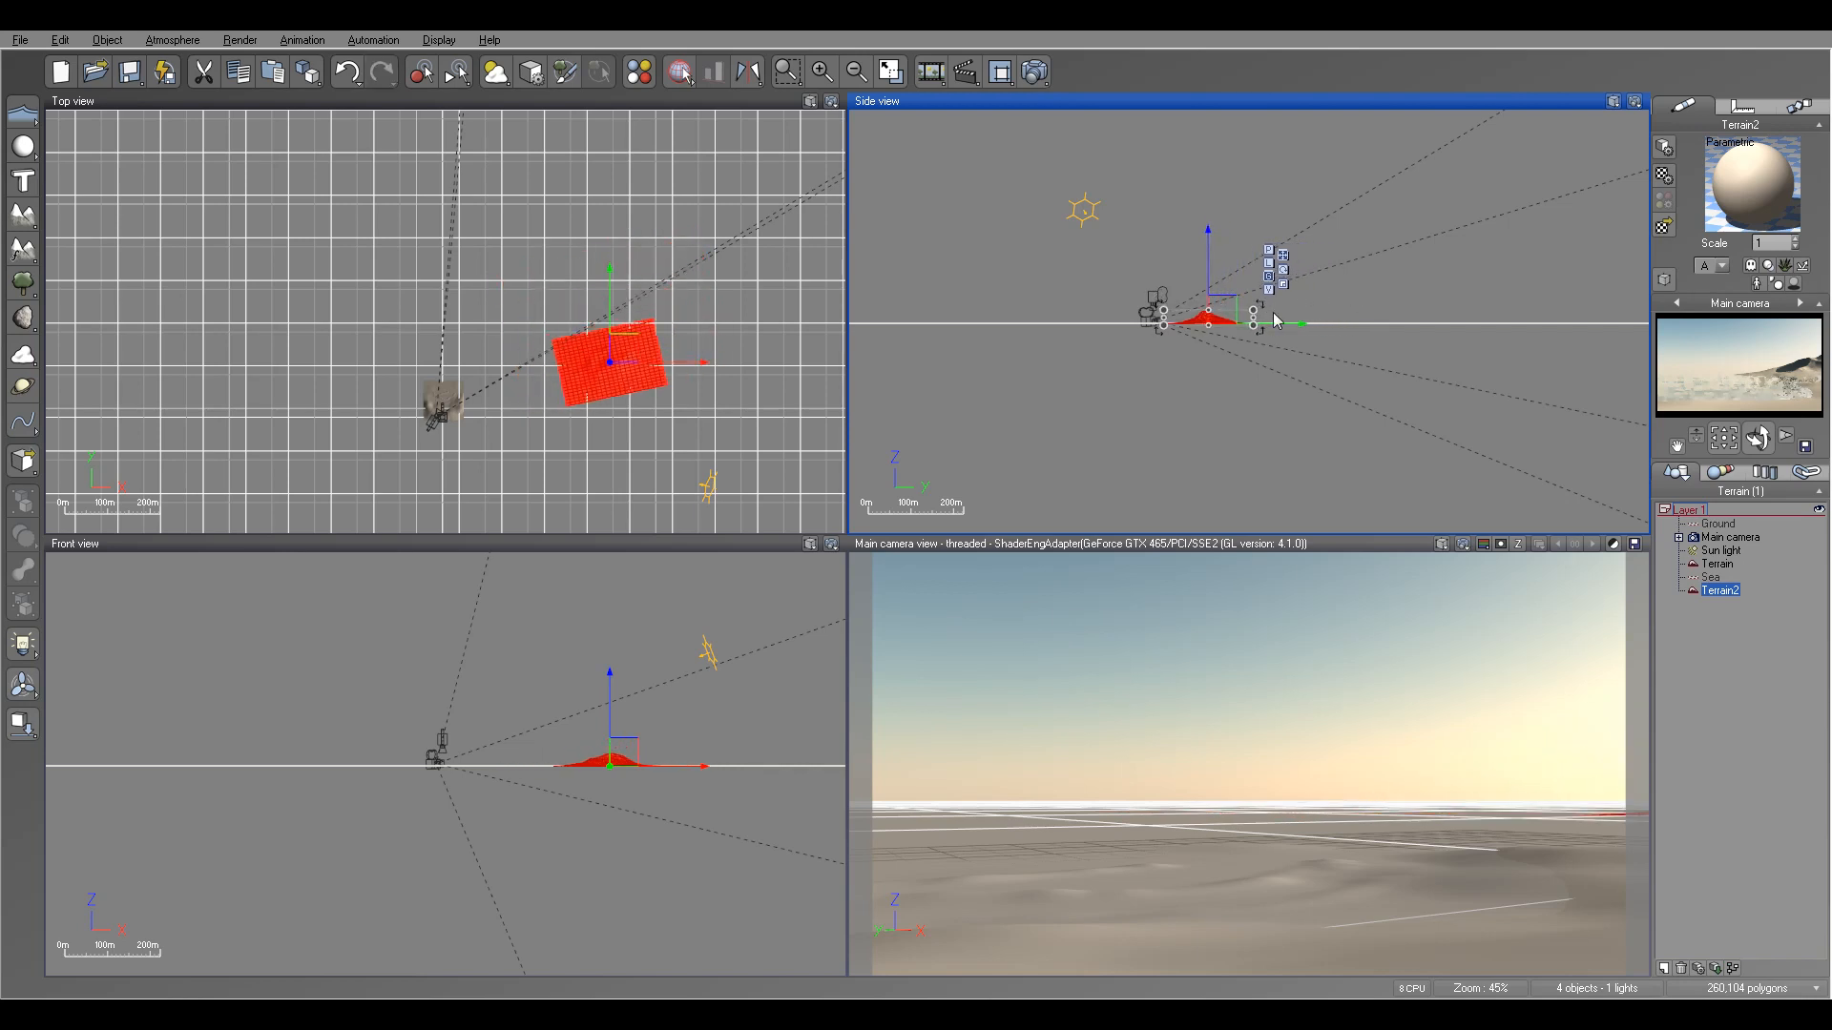
{"action": "left_click_drag", "start_coordinate": [619, 354], "coordinate": [576, 330]}
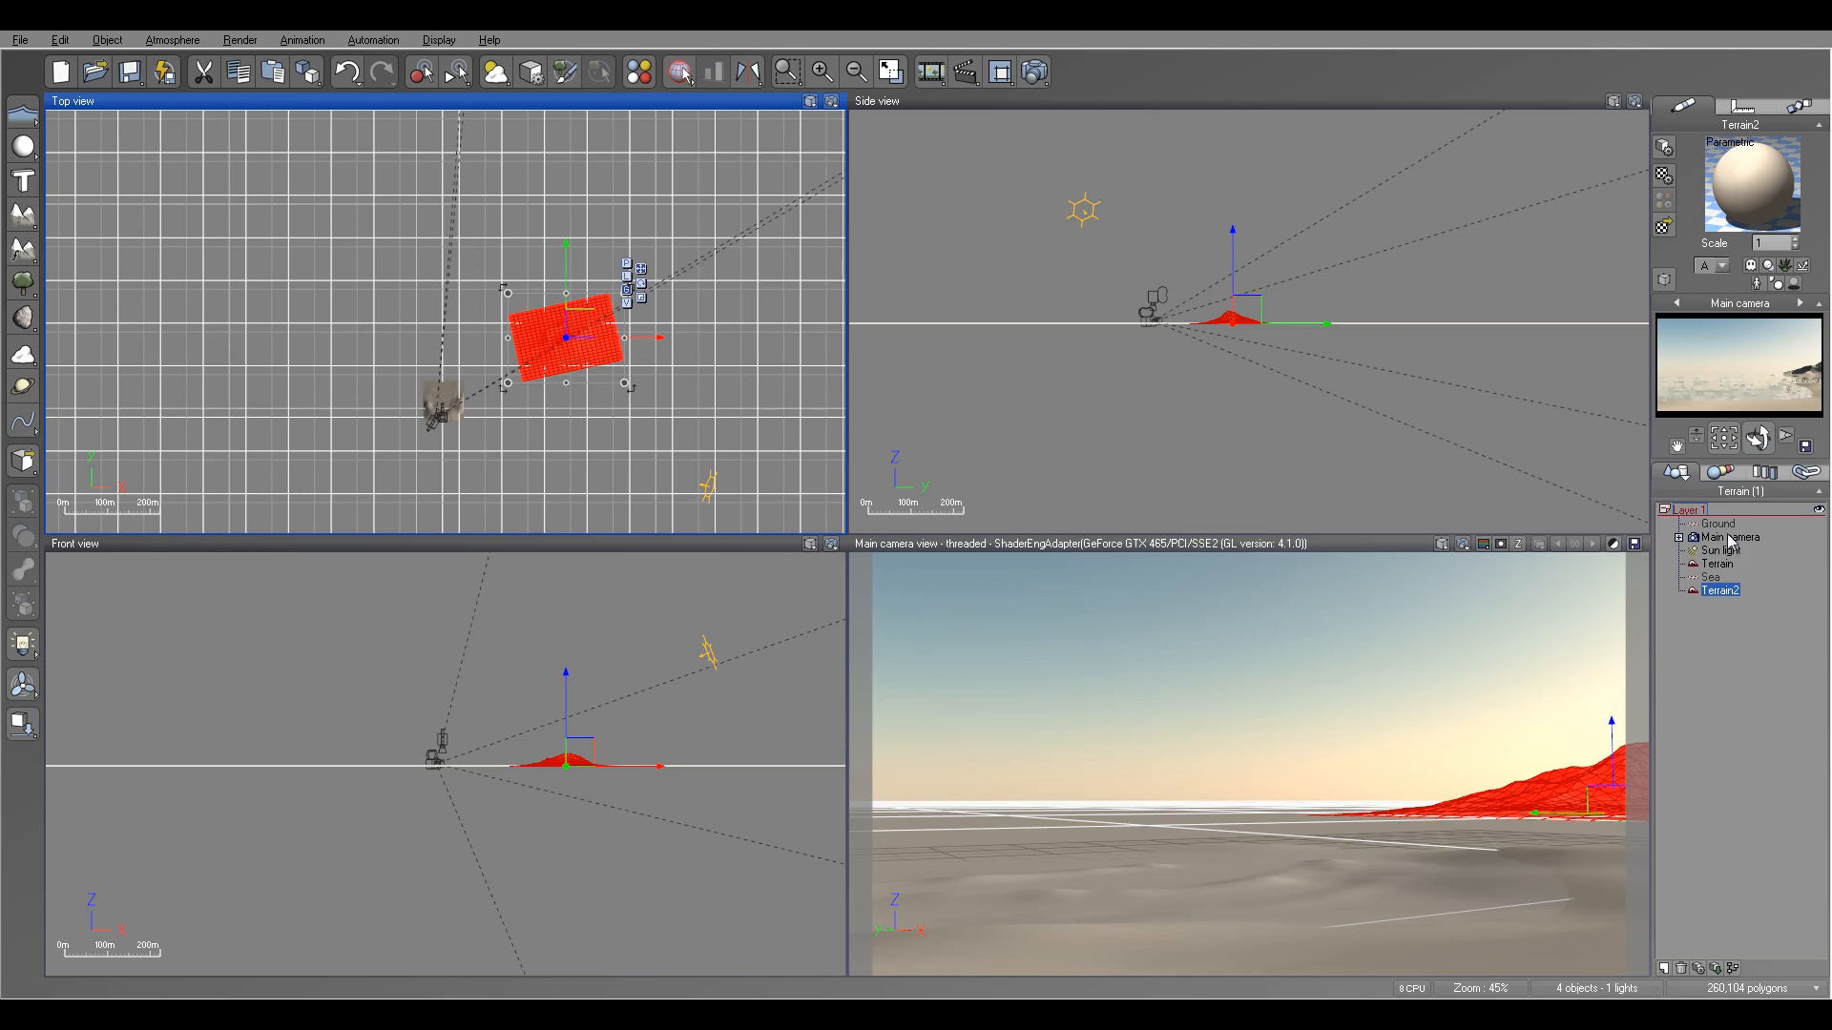
- Tilt the main camera slightly upward and lower it to a height of about 93 cm
{"action": "left_click", "coordinate": [1756, 440]}
{"action": "left_click_drag", "start_coordinate": [1754, 445], "coordinate": [1755, 459]}
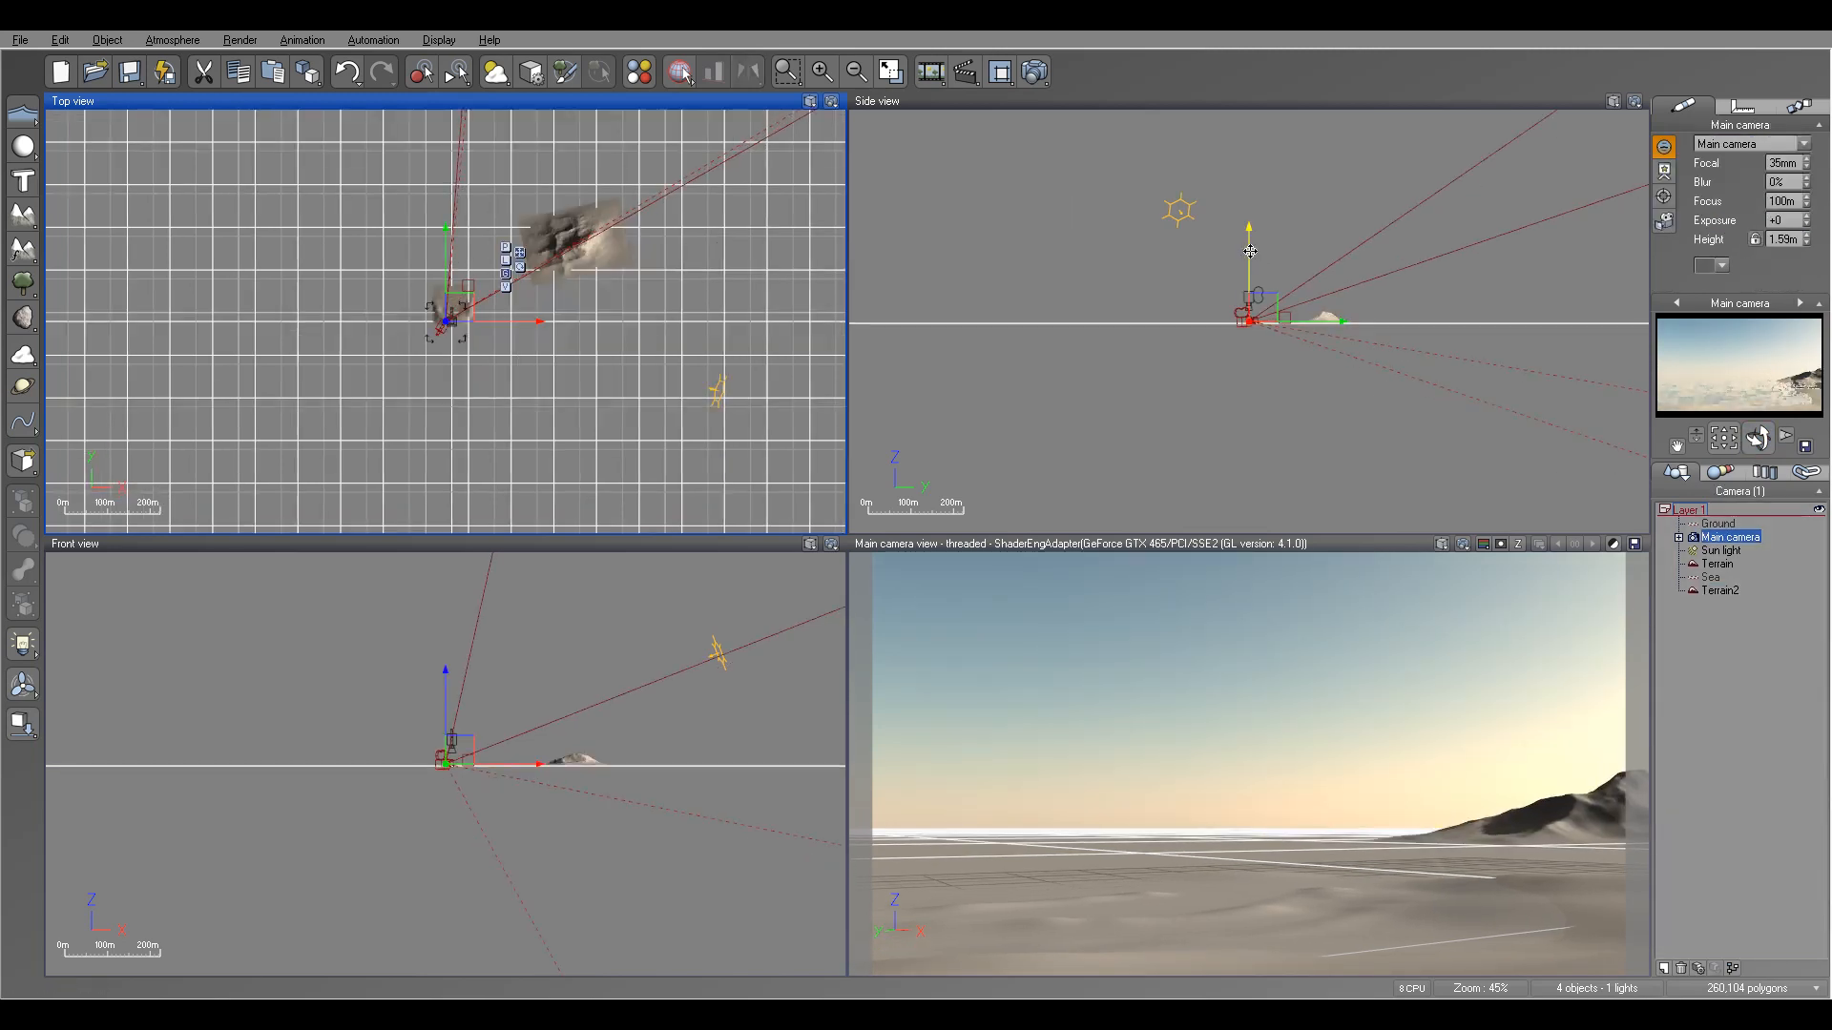
{"action": "left_click_drag", "start_coordinate": [1250, 251], "coordinate": [1249, 253]}
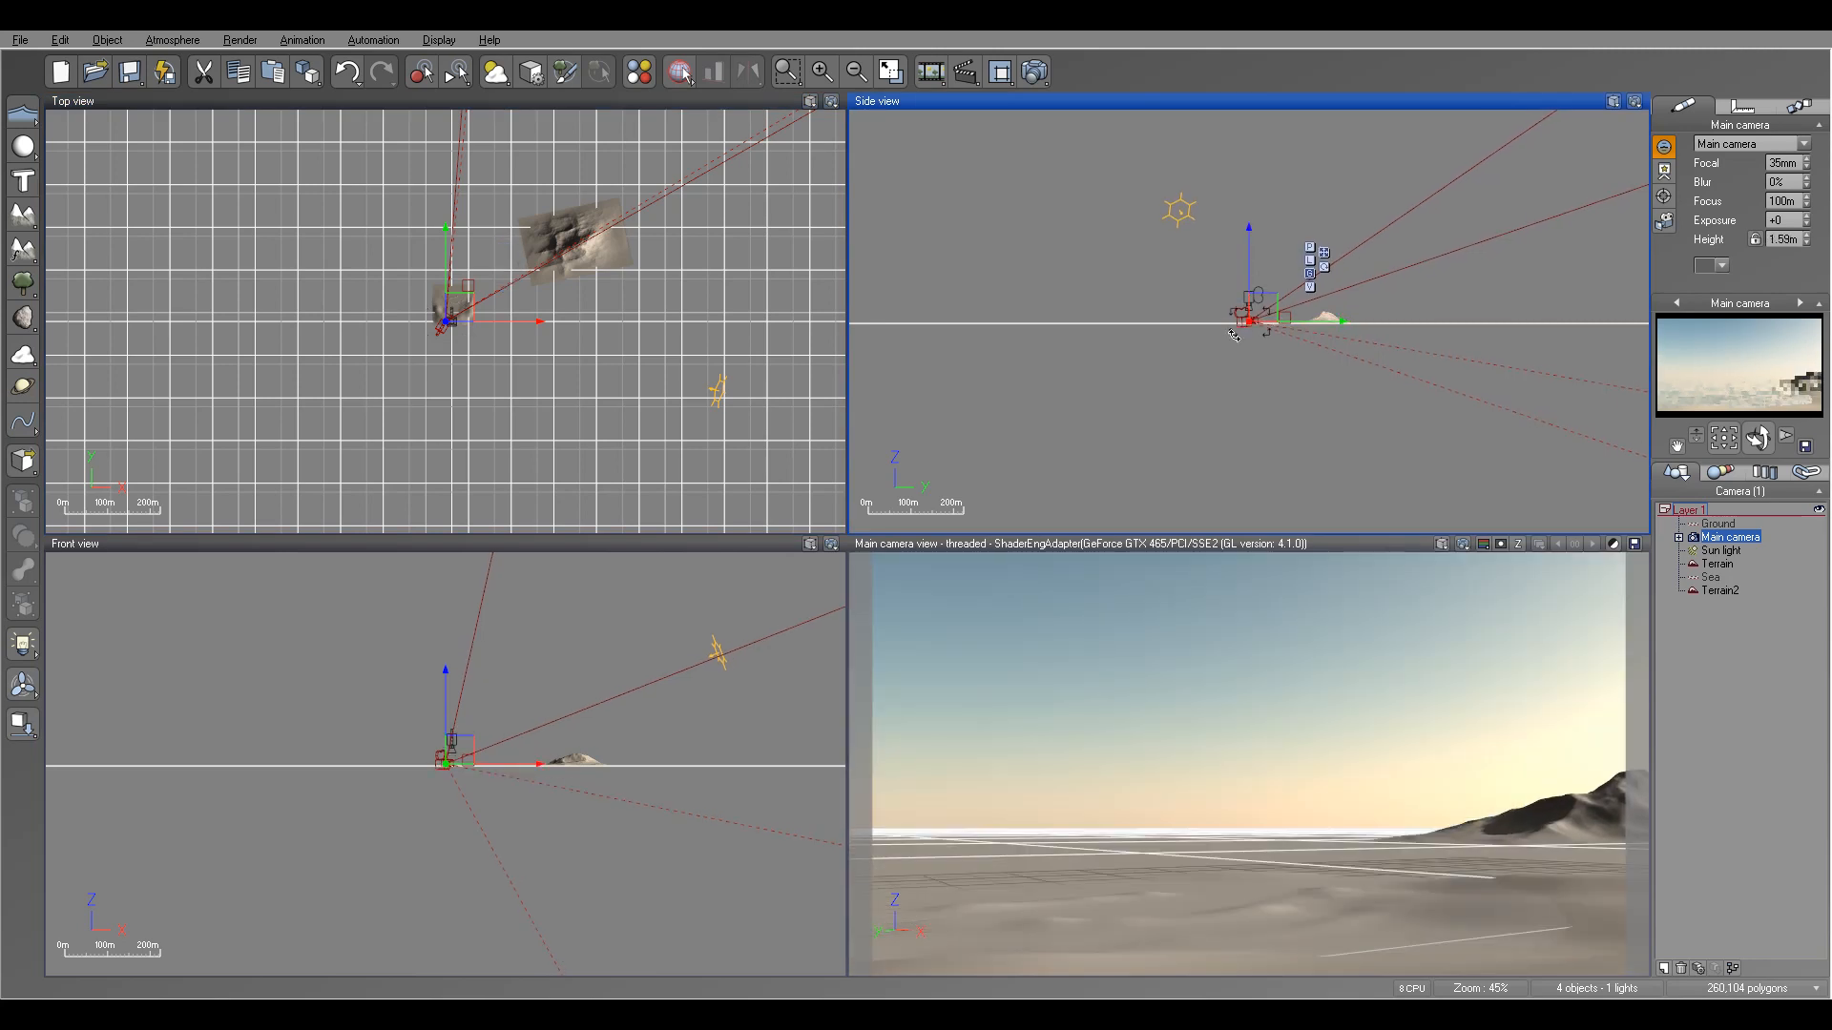
{"action": "scroll", "coordinate": [1320, 273], "scroll_direction": "up", "scroll_amount": 8}
{"action": "right_click_drag", "start_coordinate": [1406, 398], "coordinate": [1393, 343]}
{"action": "left_click_drag", "start_coordinate": [1340, 319], "coordinate": [1340, 327]}
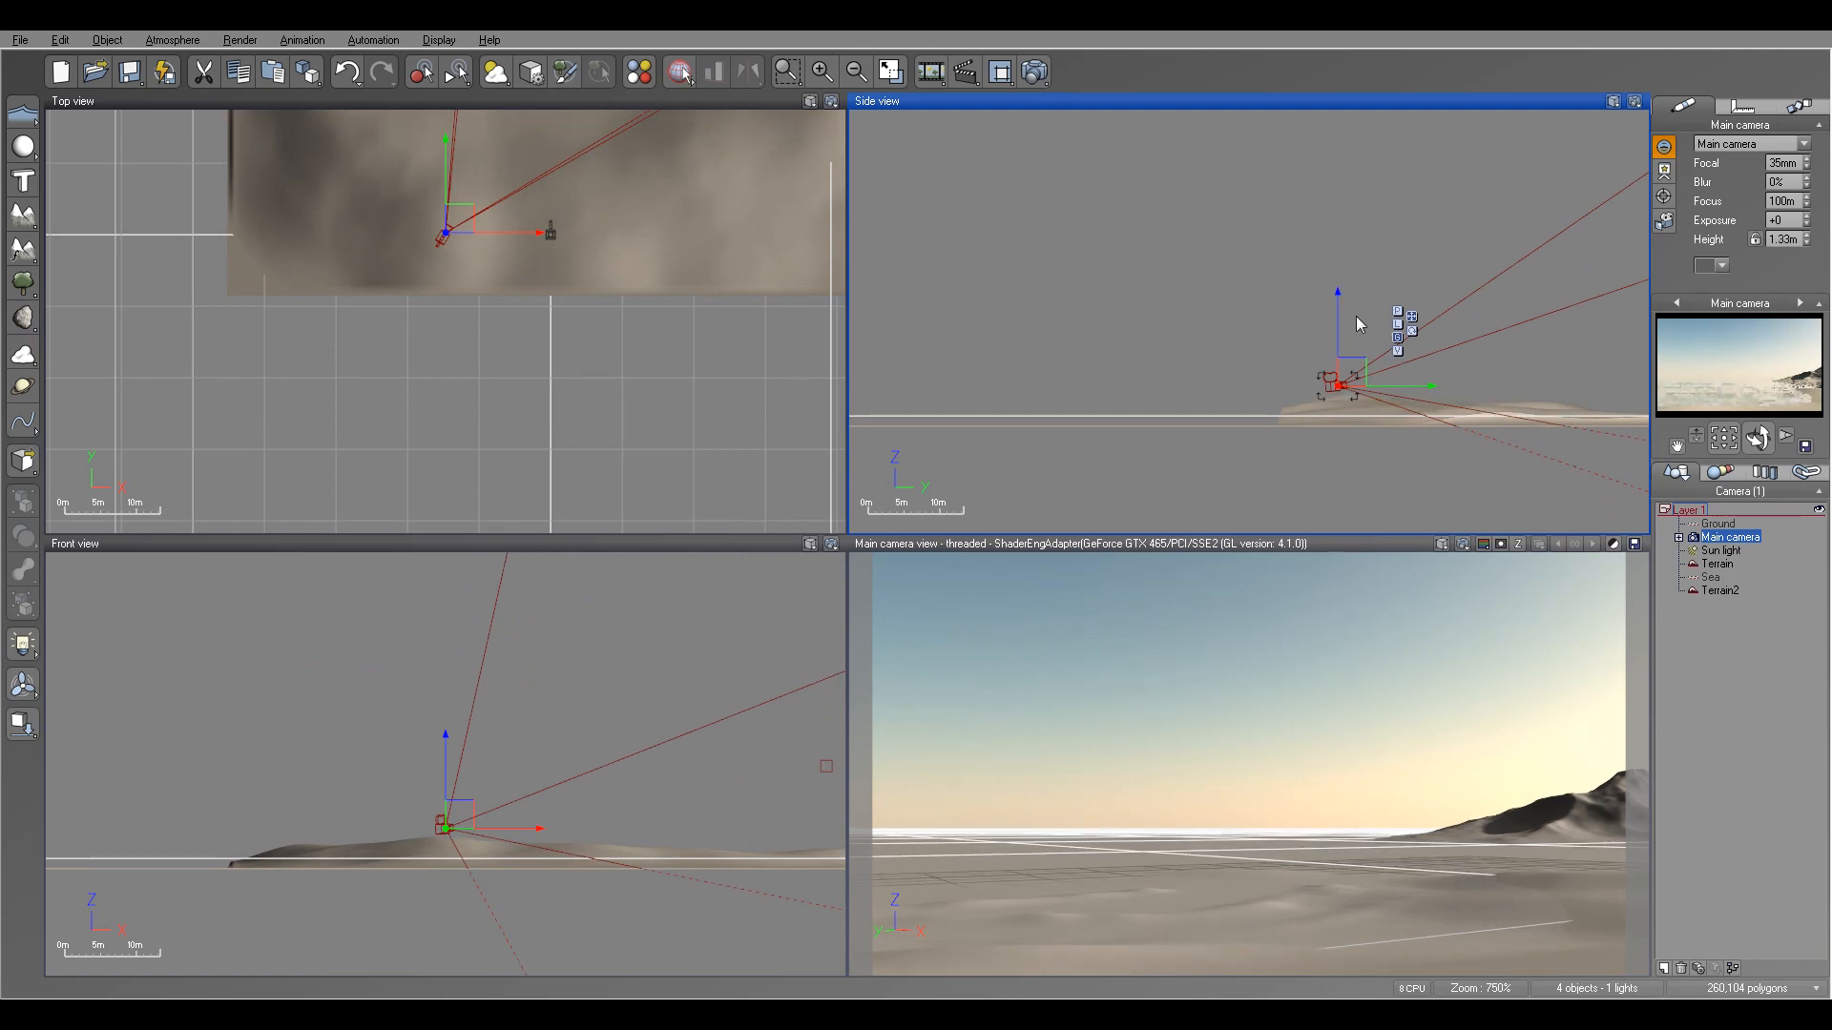
{"action": "left_click_drag", "start_coordinate": [1764, 438], "coordinate": [1763, 433]}
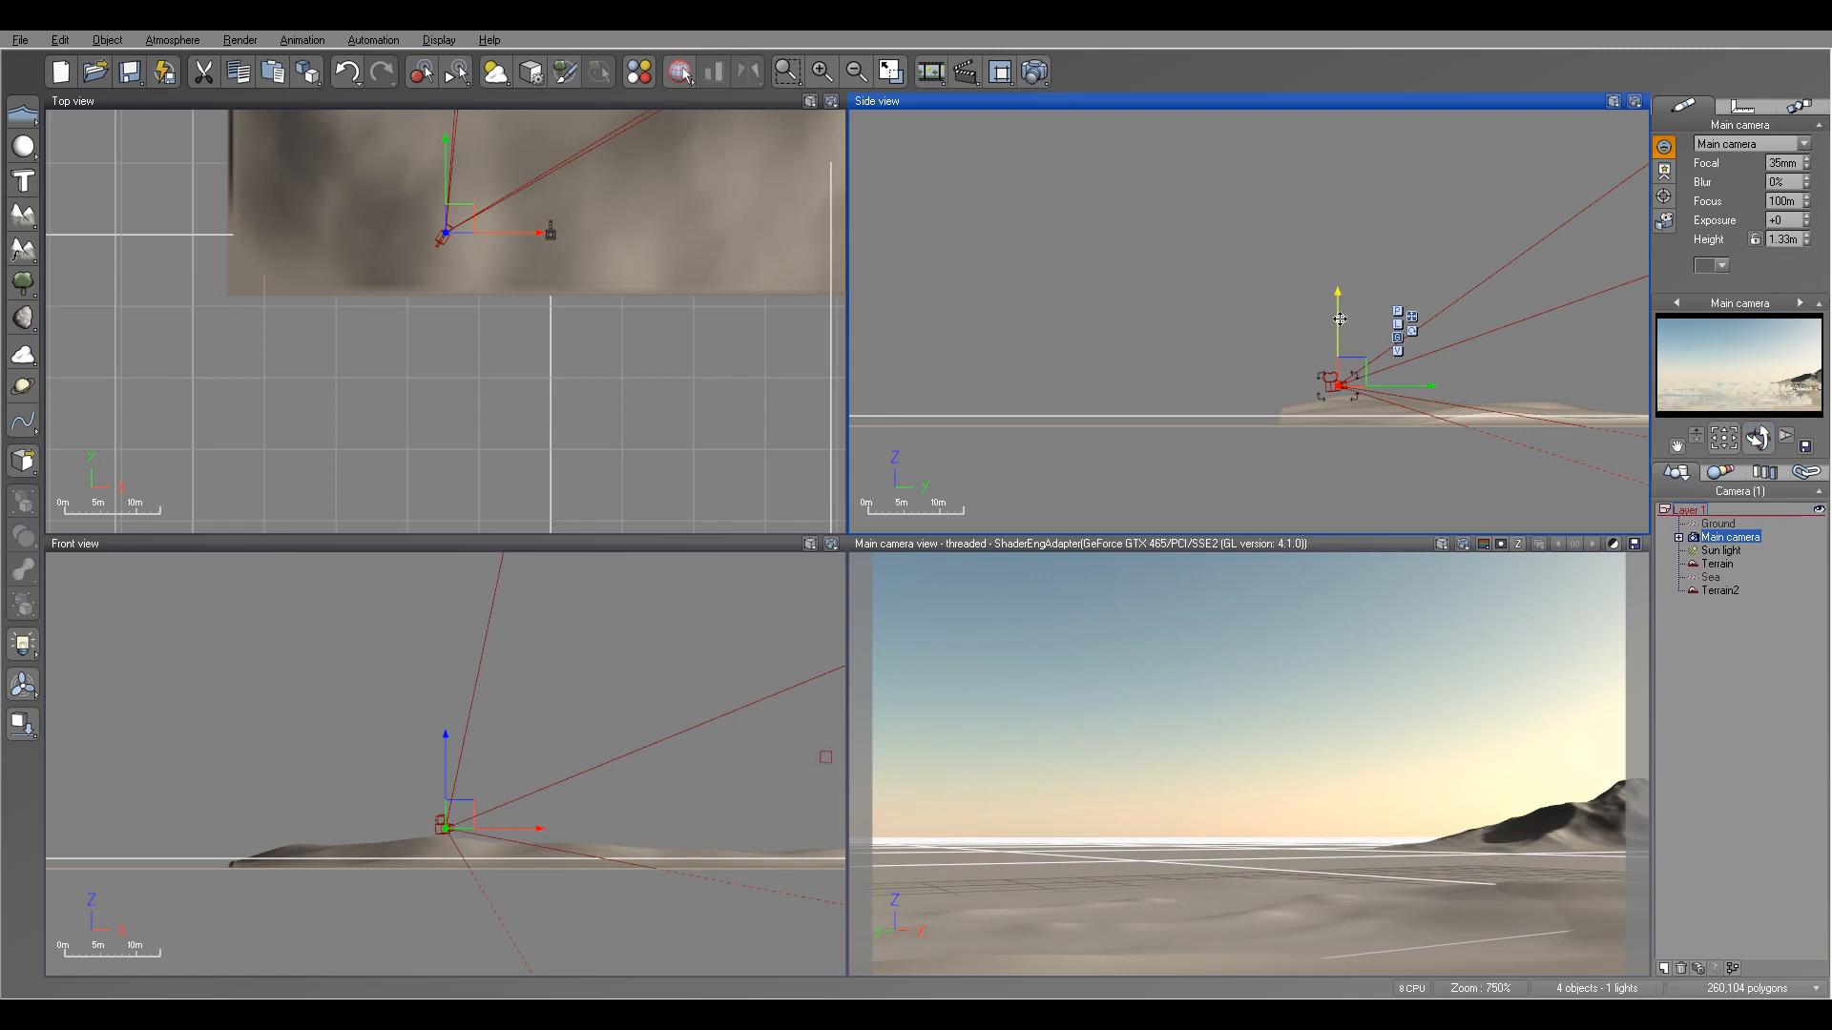
{"action": "left_click_drag", "start_coordinate": [1341, 326], "coordinate": [1339, 322]}
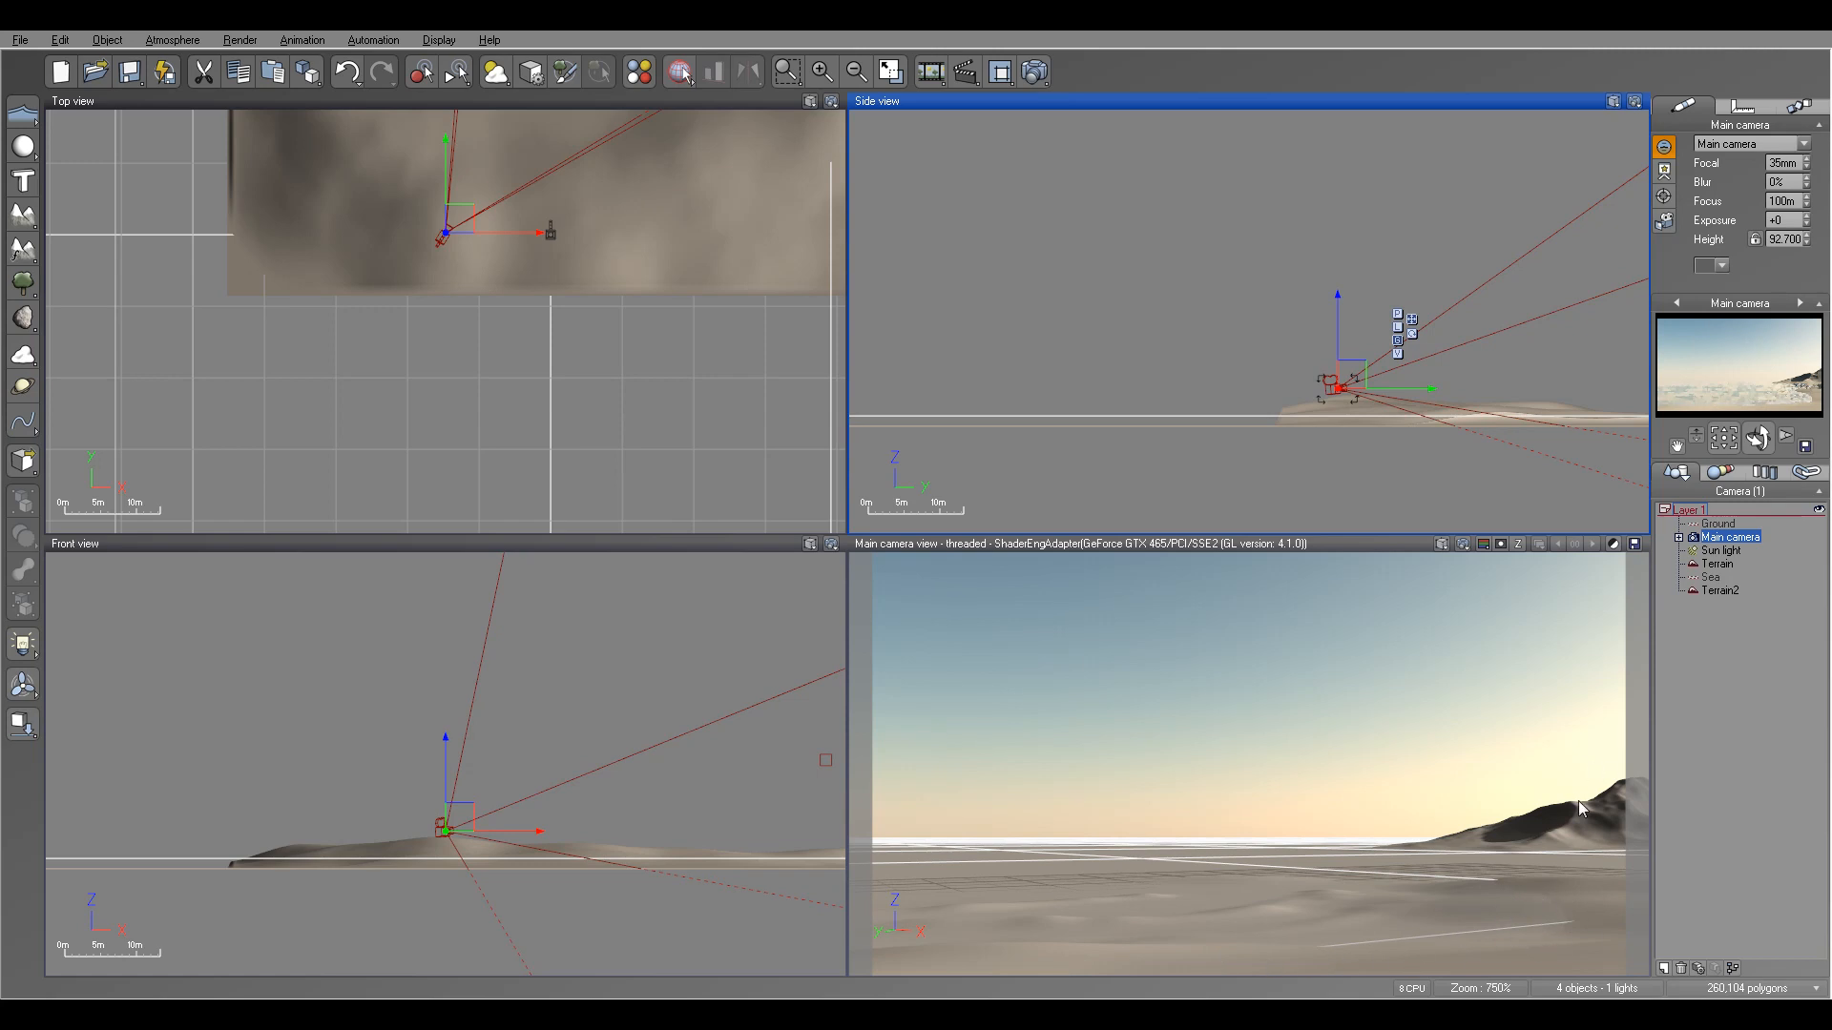
- Add a third terrain beyond the second one and widen it across the camera's view
{"action": "scroll", "coordinate": [600, 268], "scroll_direction": "down", "scroll_amount": 10}
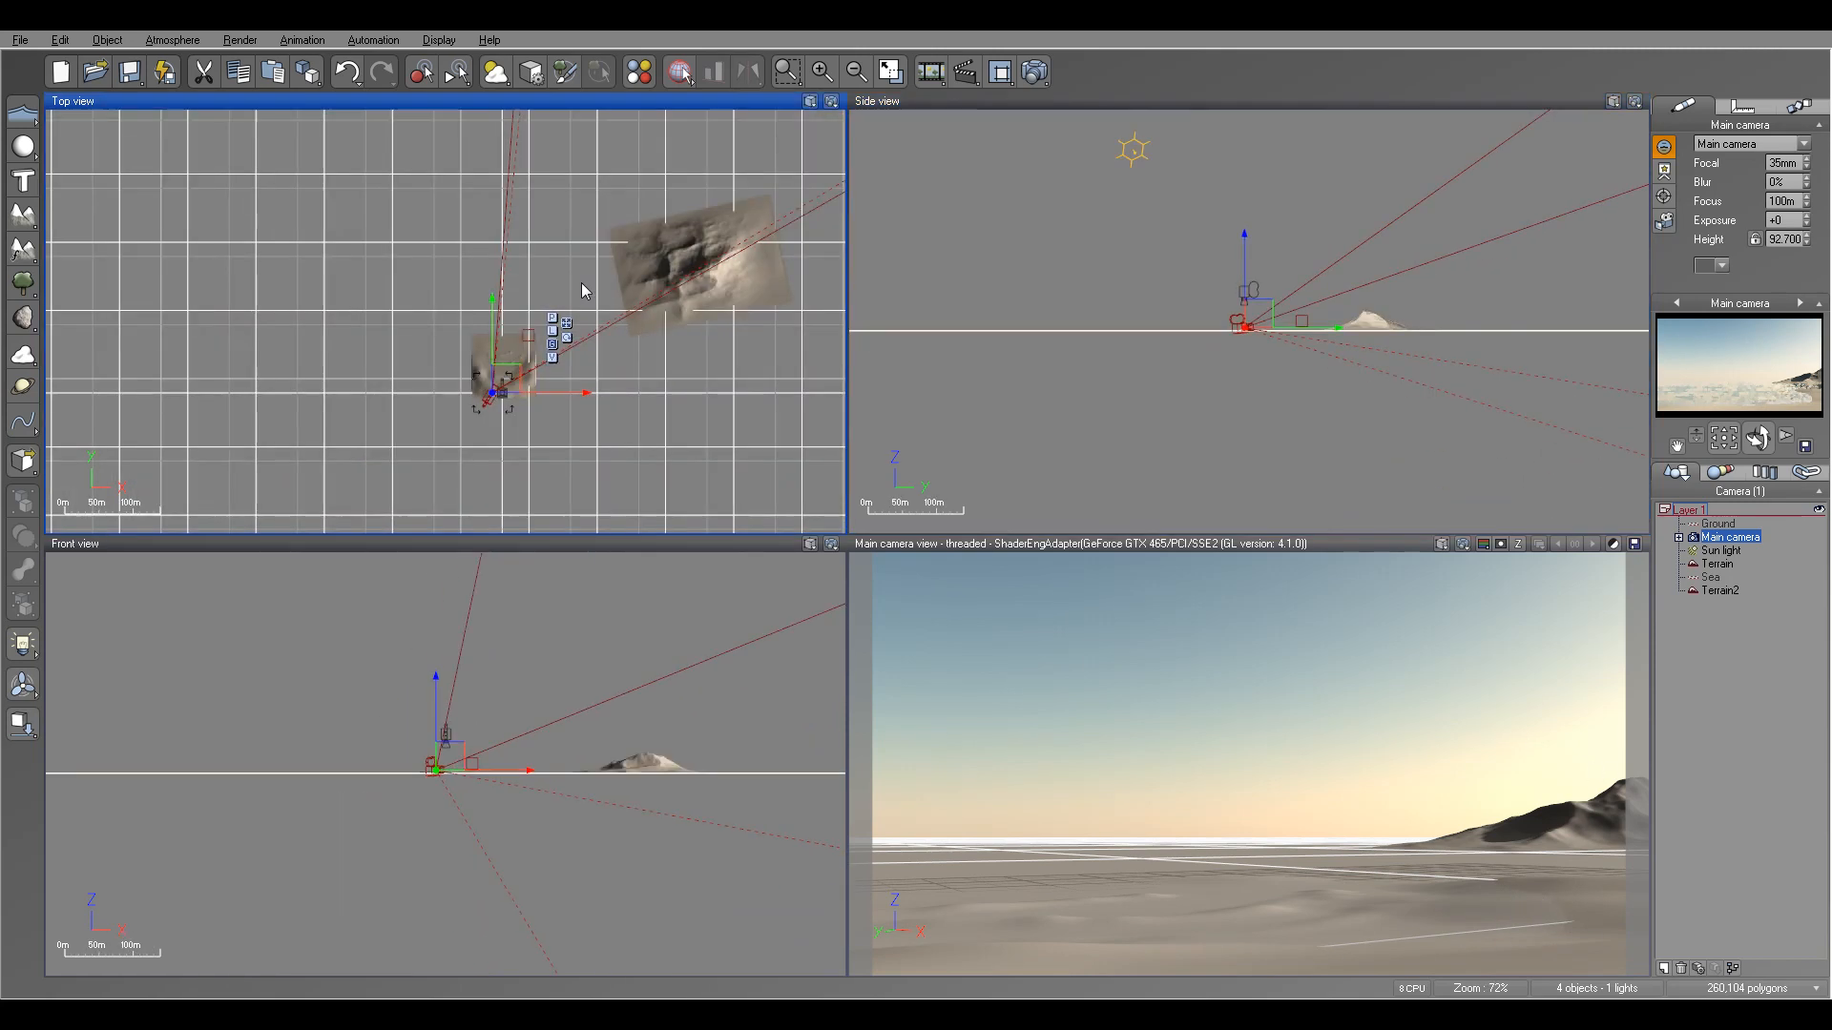
{"action": "scroll", "coordinate": [624, 225], "scroll_direction": "down", "scroll_amount": 4}
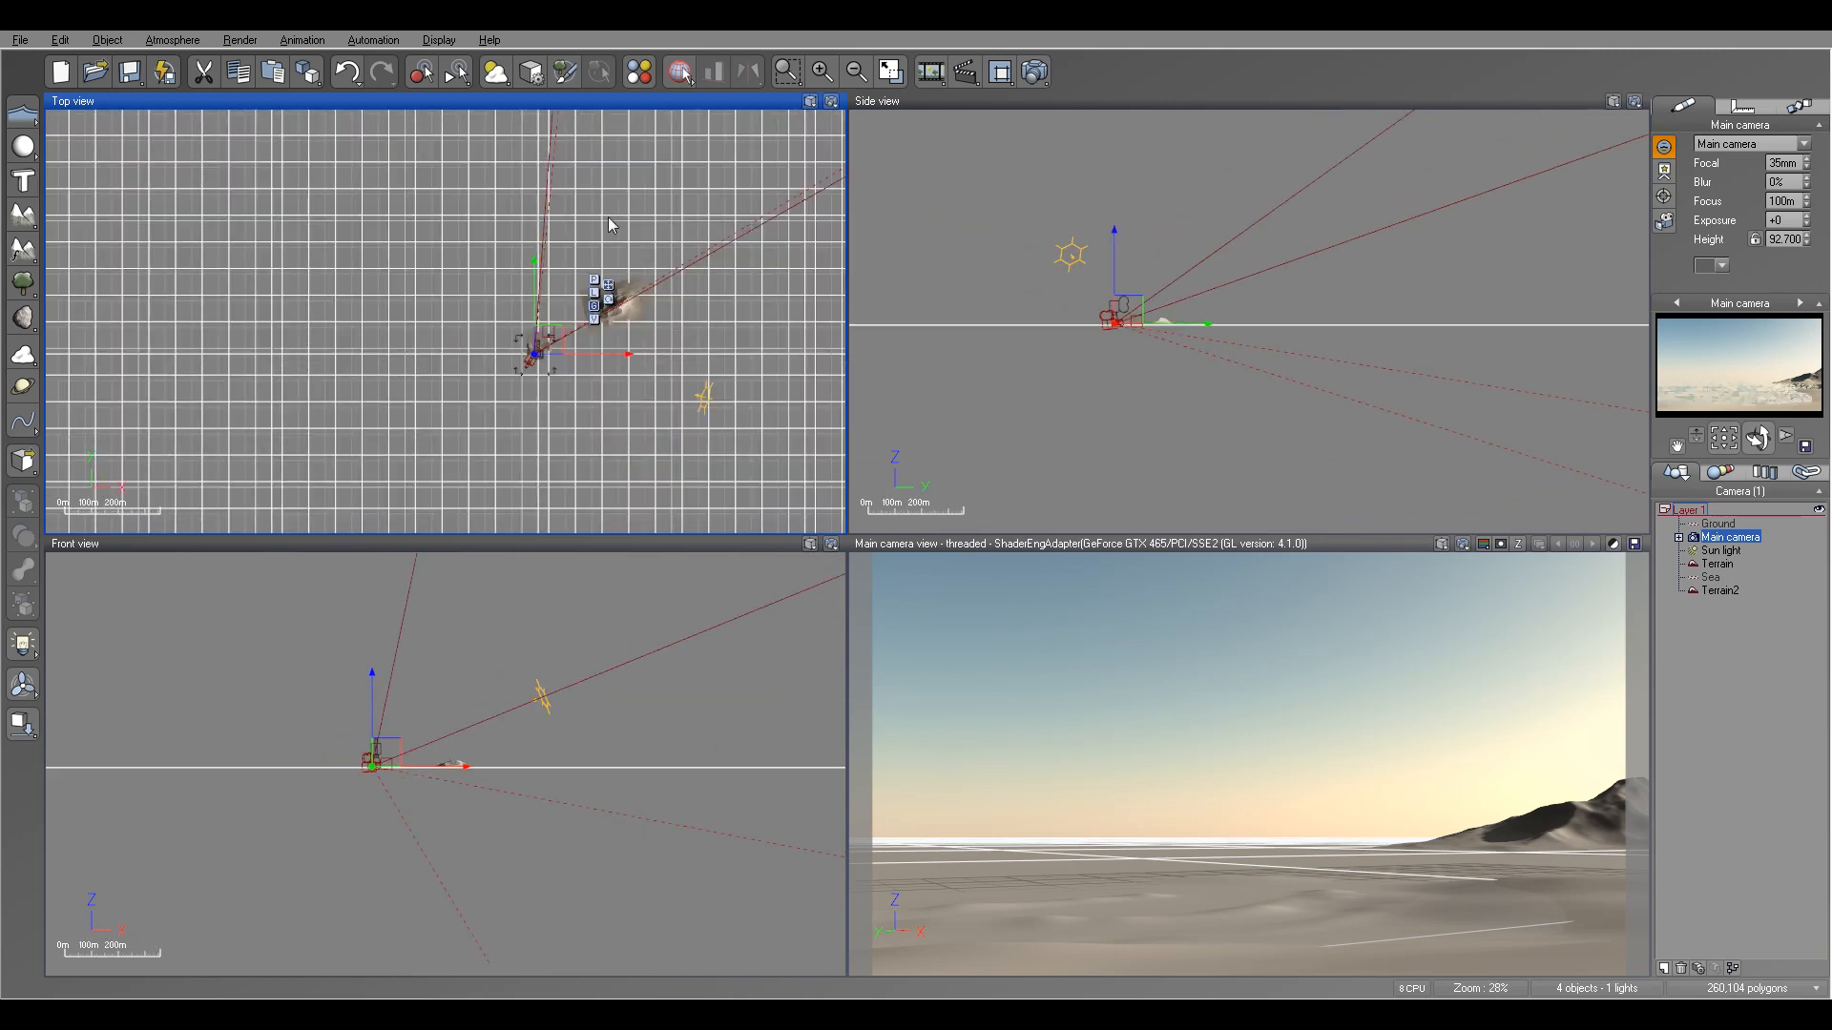
{"action": "left_click", "coordinate": [23, 214]}
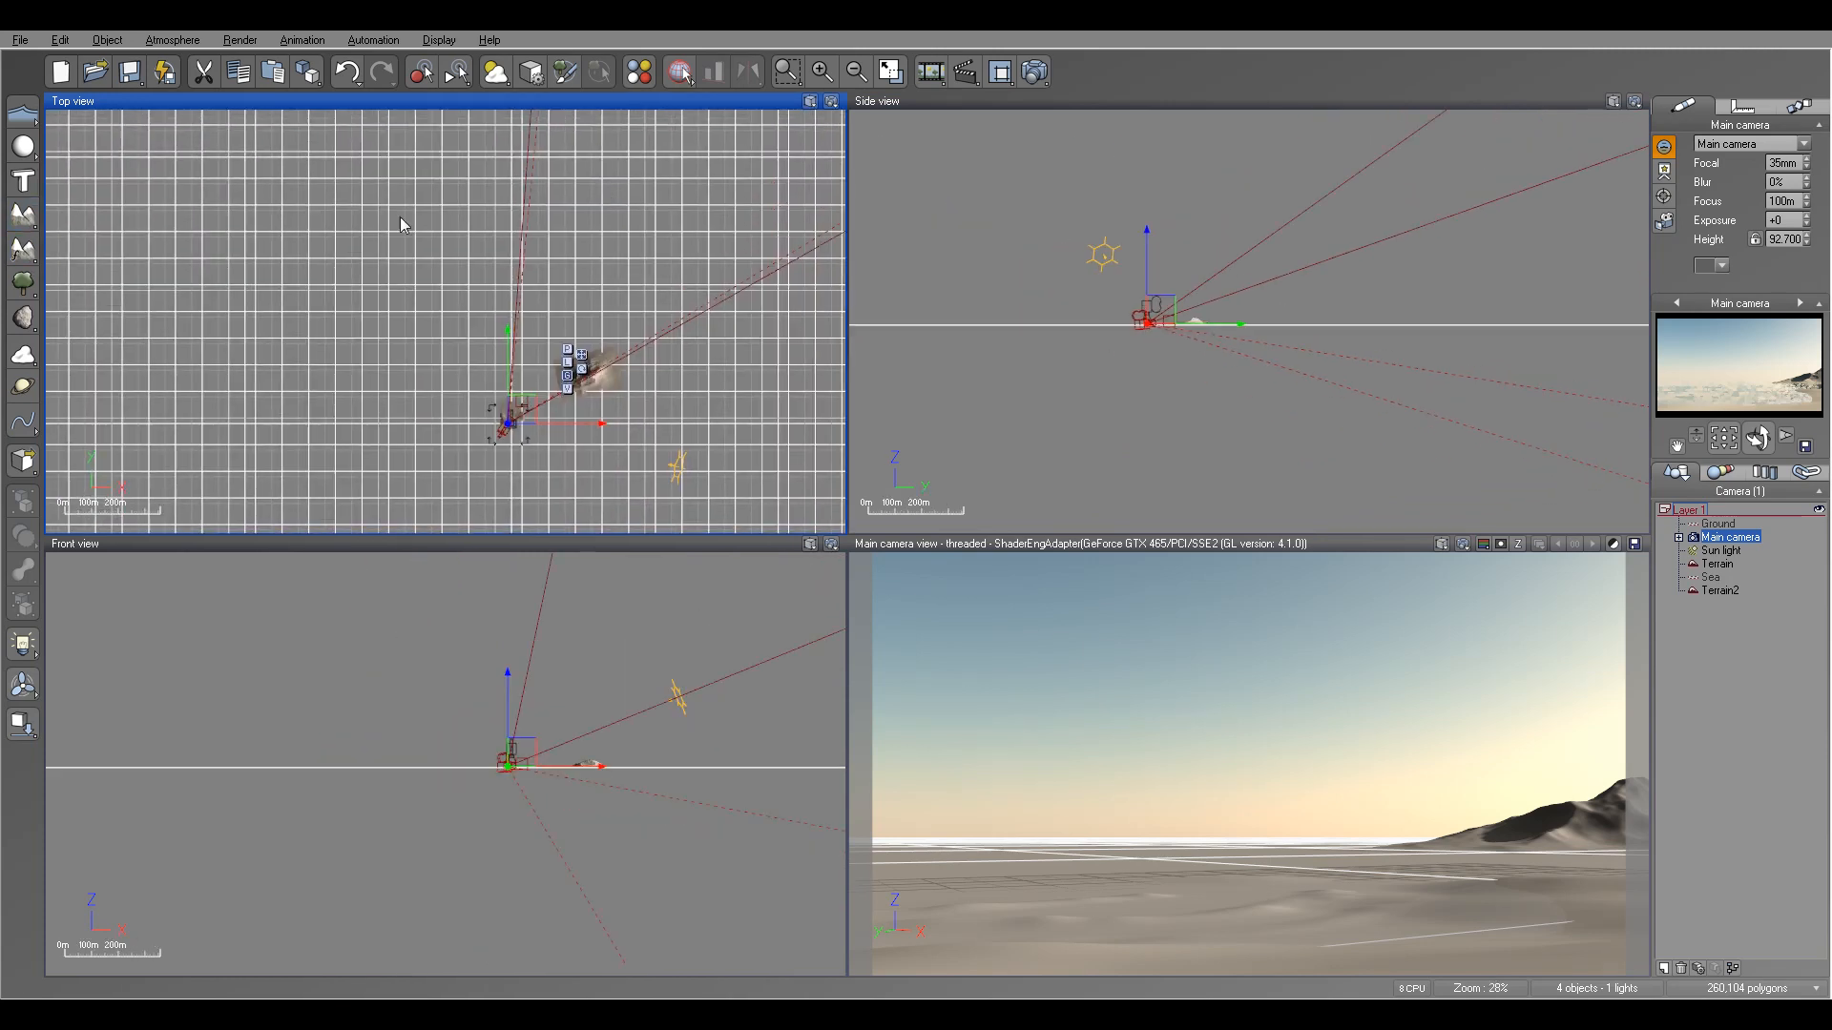
{"action": "left_click_drag", "start_coordinate": [466, 316], "coordinate": [483, 221]}
{"action": "left_click_drag", "start_coordinate": [592, 228], "coordinate": [789, 233]}
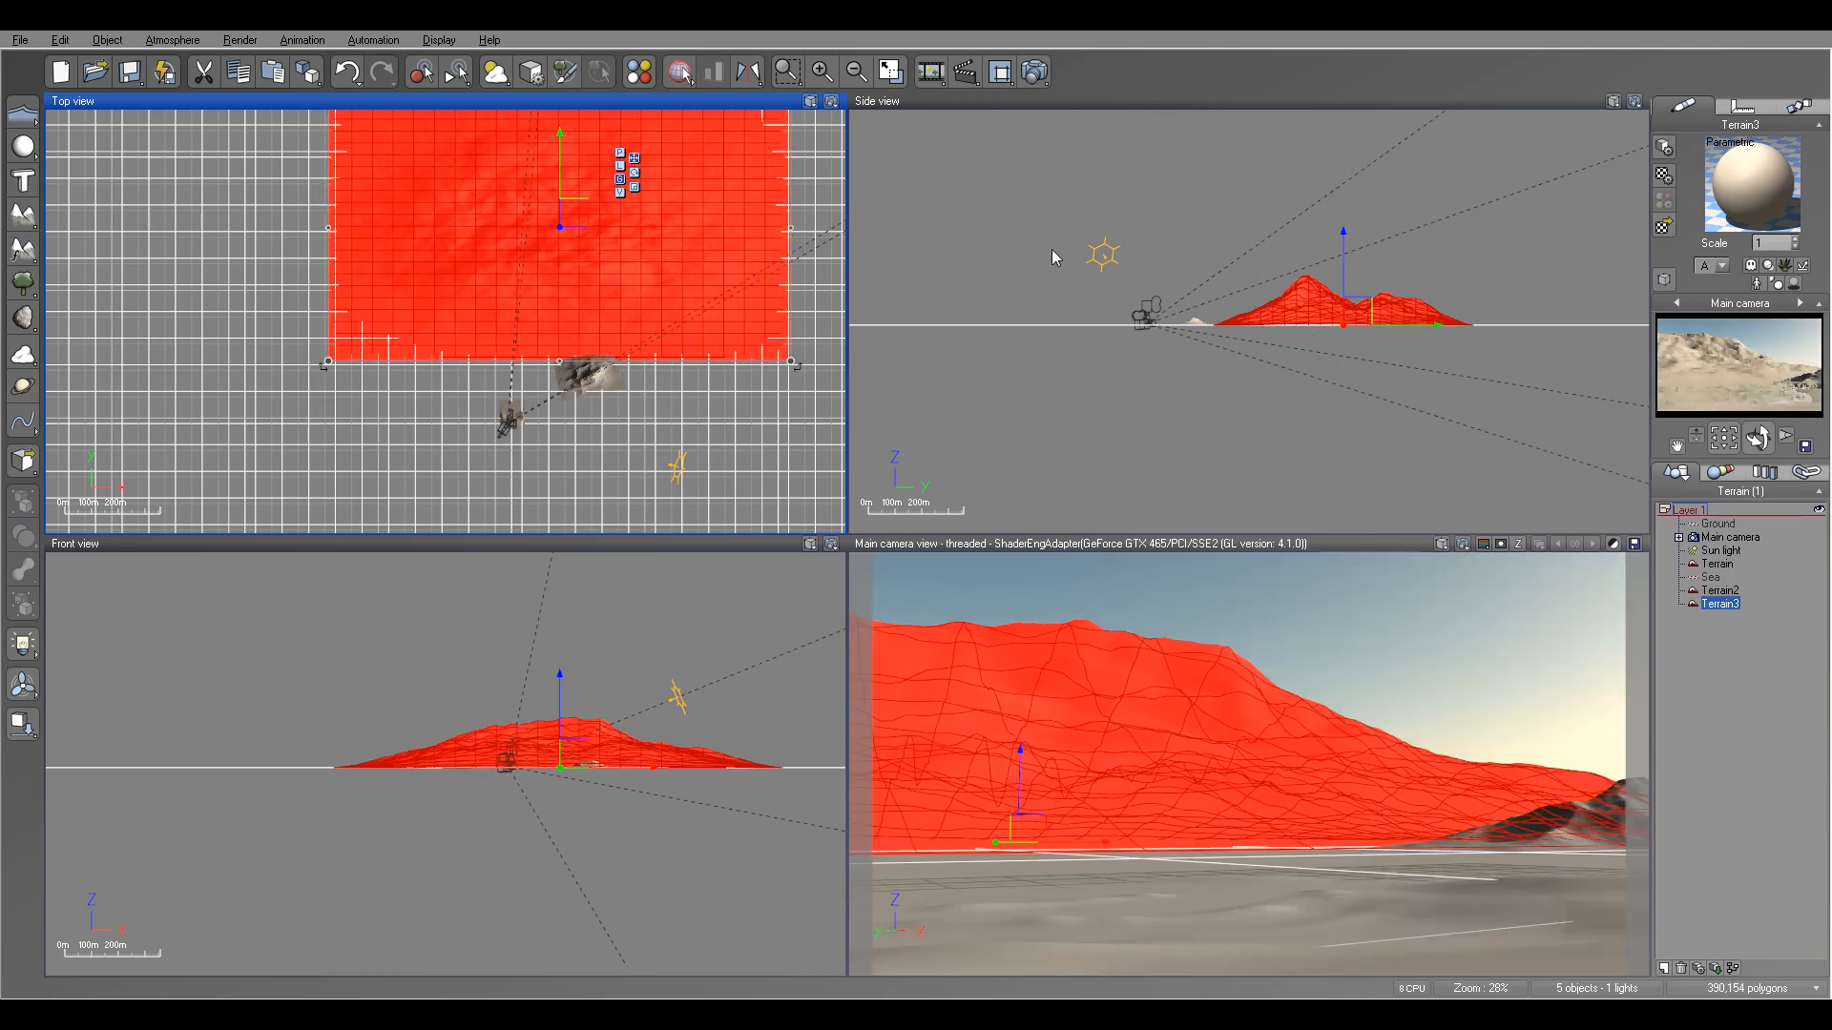
- Move the third terrain much farther from the camera and stretch it to about 2.5 km wide
{"action": "scroll", "coordinate": [553, 153], "scroll_direction": "down", "scroll_amount": 5}
{"action": "right_click_drag", "start_coordinate": [554, 153], "coordinate": [549, 278]}
{"action": "left_click_drag", "start_coordinate": [559, 292], "coordinate": [695, 232]}
- Reshape the third terrain into a single peak in the Terrain Editor
{"action": "right_click", "coordinate": [615, 237]}
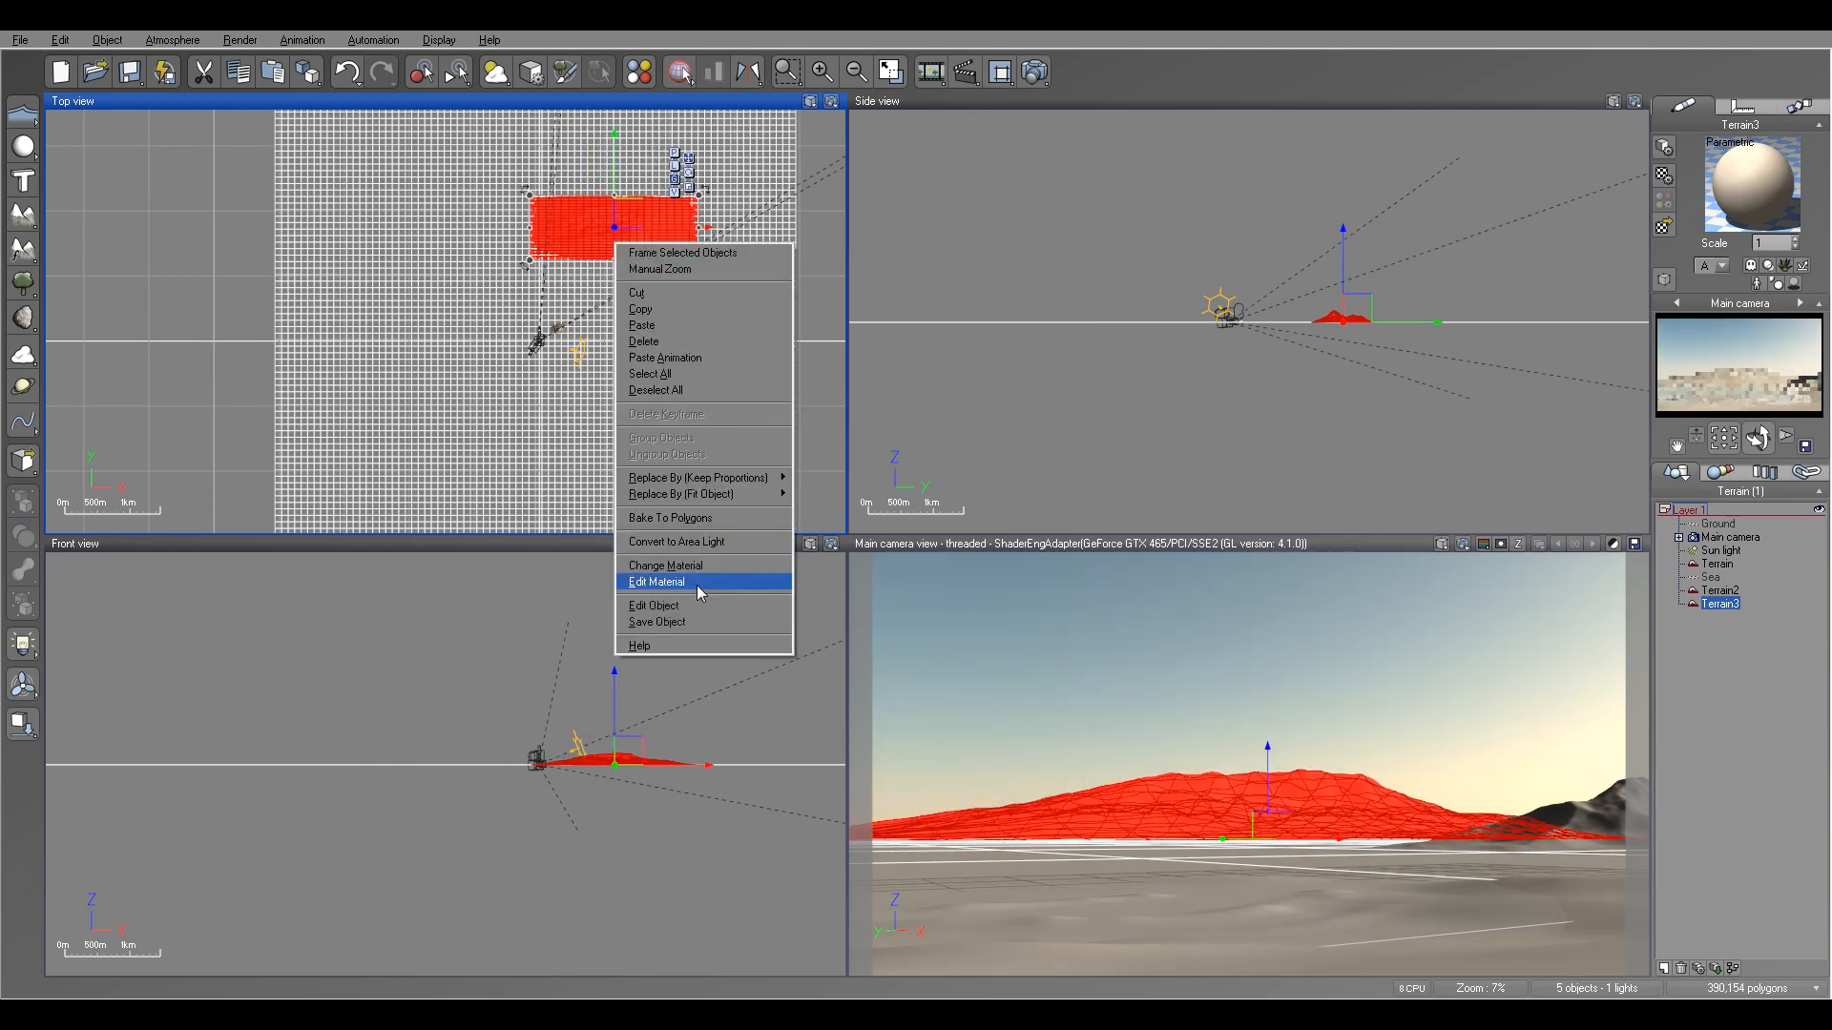
{"action": "left_click", "coordinate": [703, 605]}
{"action": "left_click", "coordinate": [76, 392]}
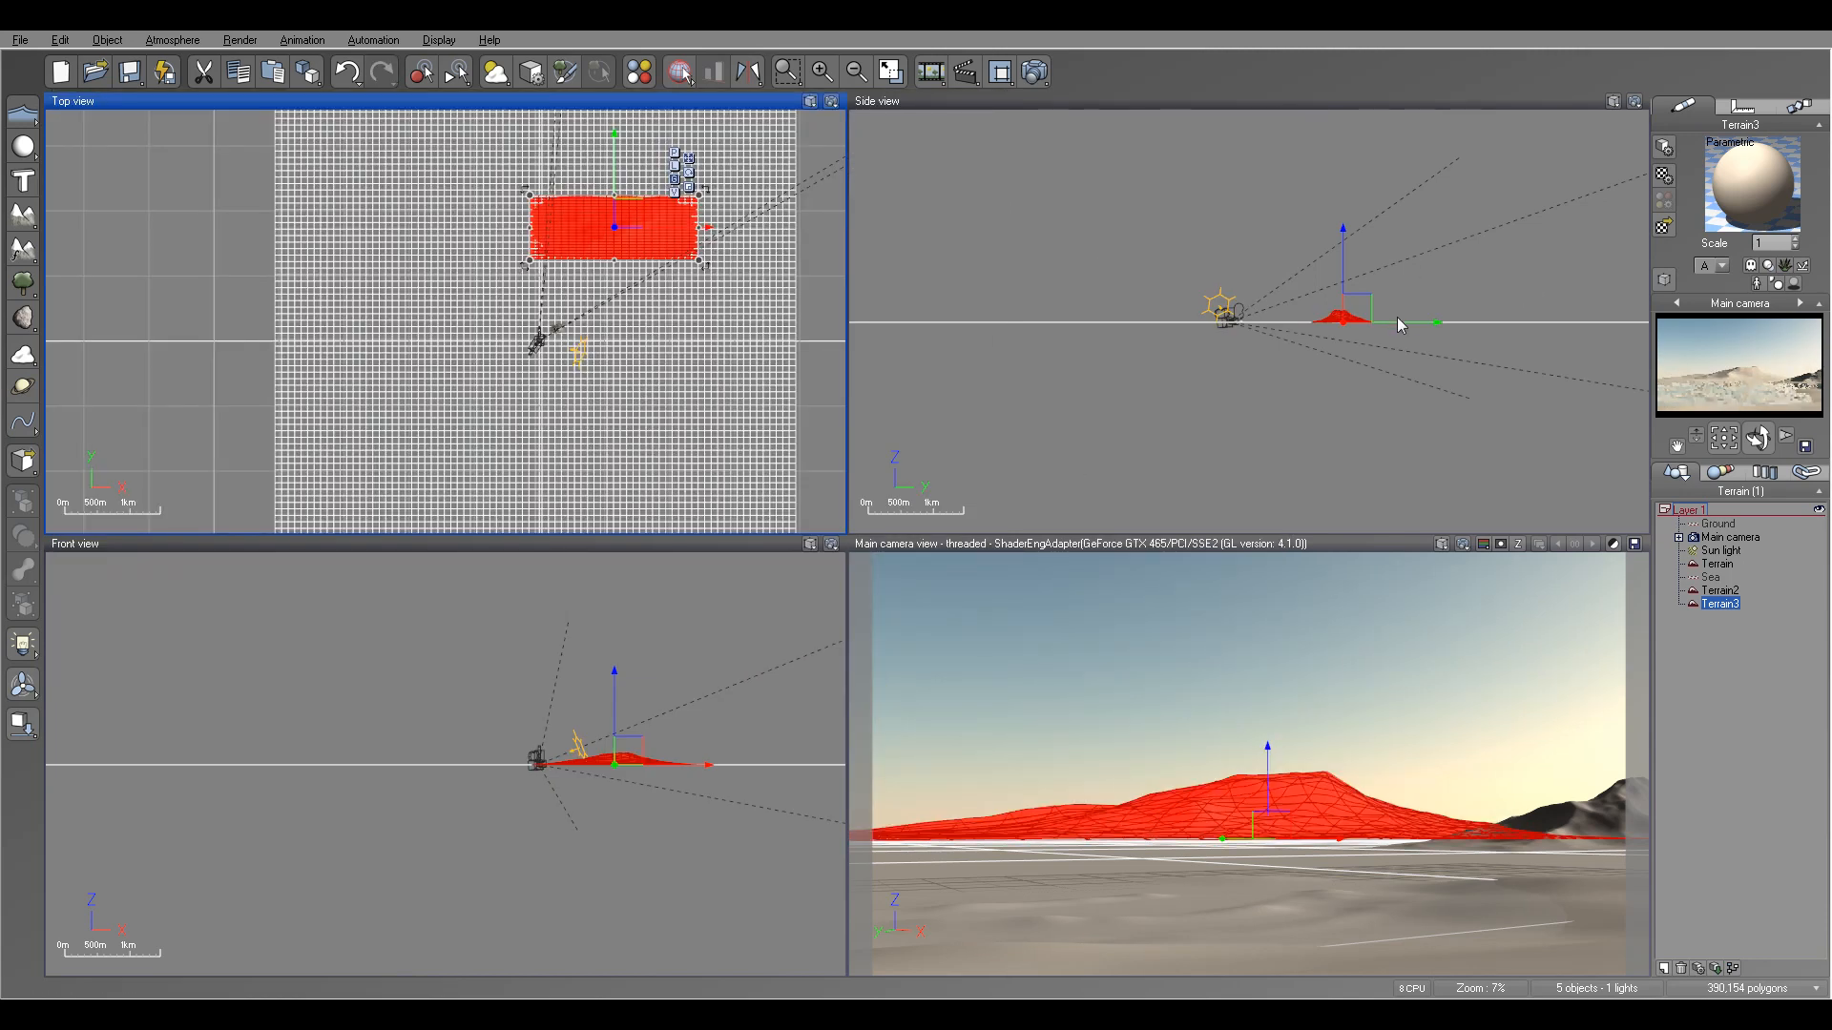
- Flatten the distant third terrain to about half its height and shift it sideways toward the second terrain in the camera view
{"action": "left_click", "coordinate": [1361, 323]}
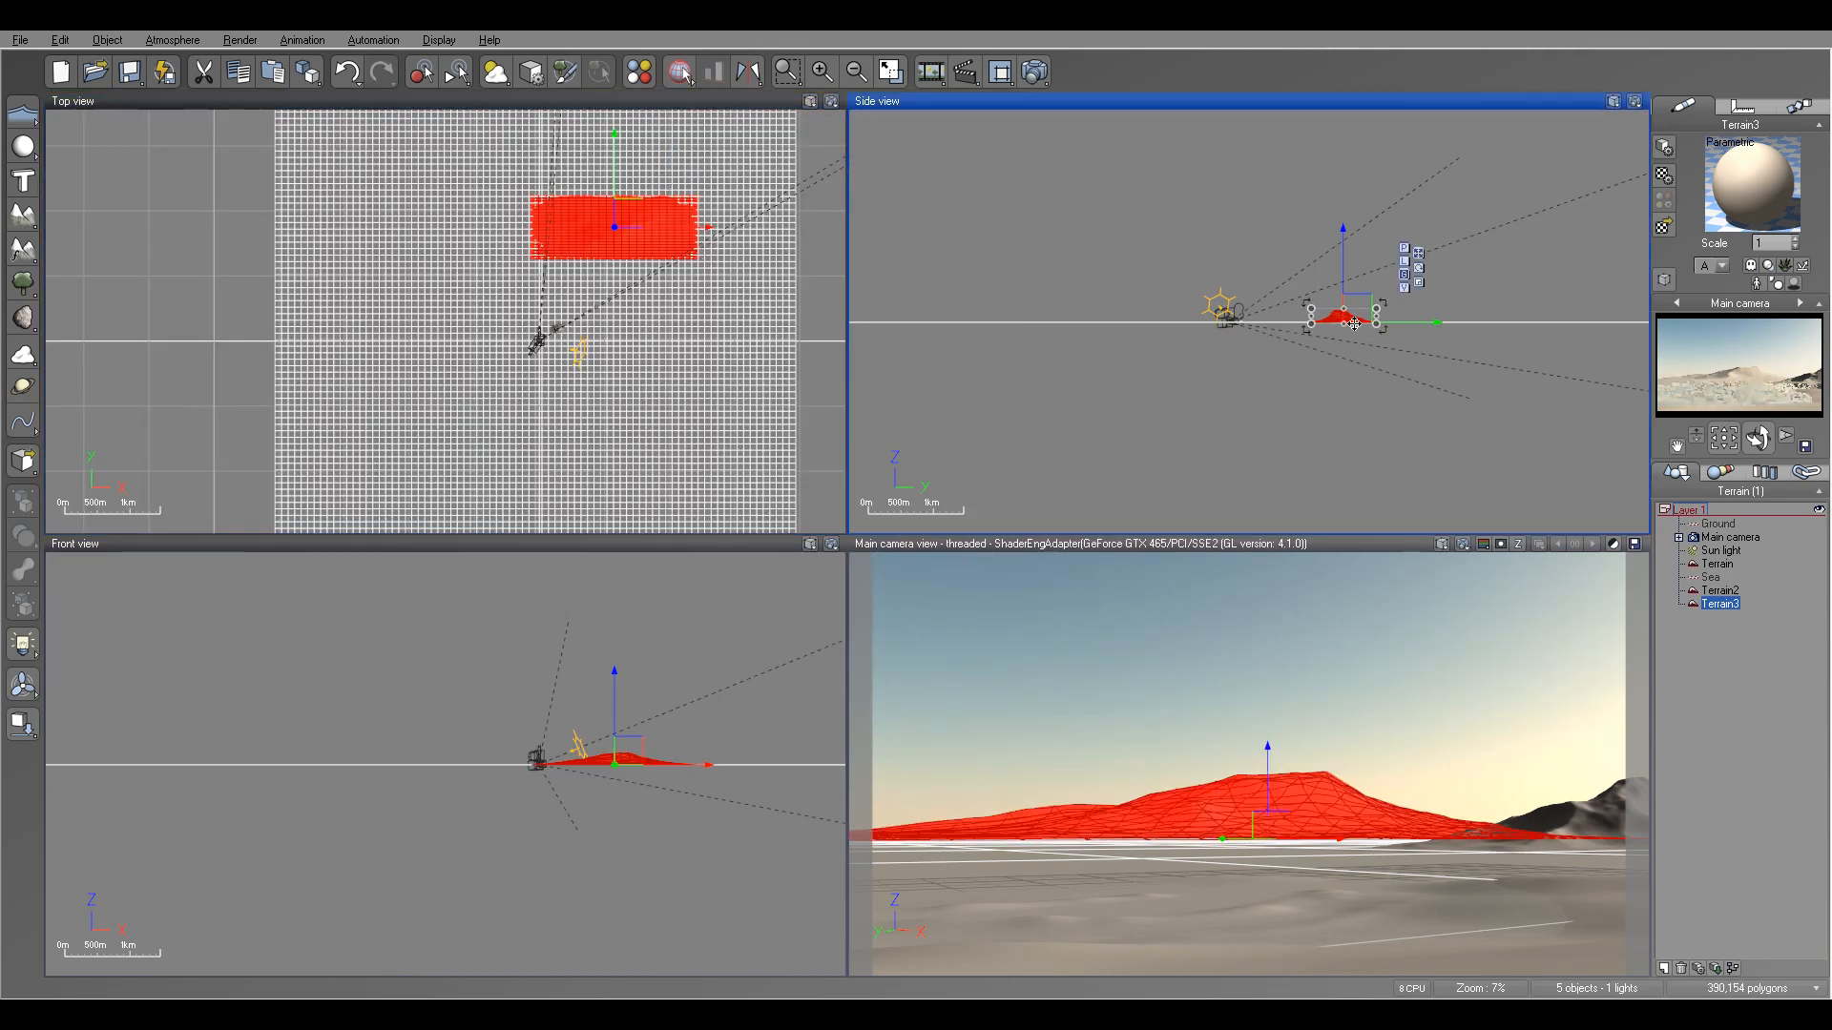
{"action": "scroll", "coordinate": [1343, 324], "scroll_direction": "up", "scroll_amount": 3}
{"action": "left_click_drag", "start_coordinate": [1345, 270], "coordinate": [1344, 297]}
{"action": "scroll", "coordinate": [632, 237], "scroll_direction": "down", "scroll_amount": 4}
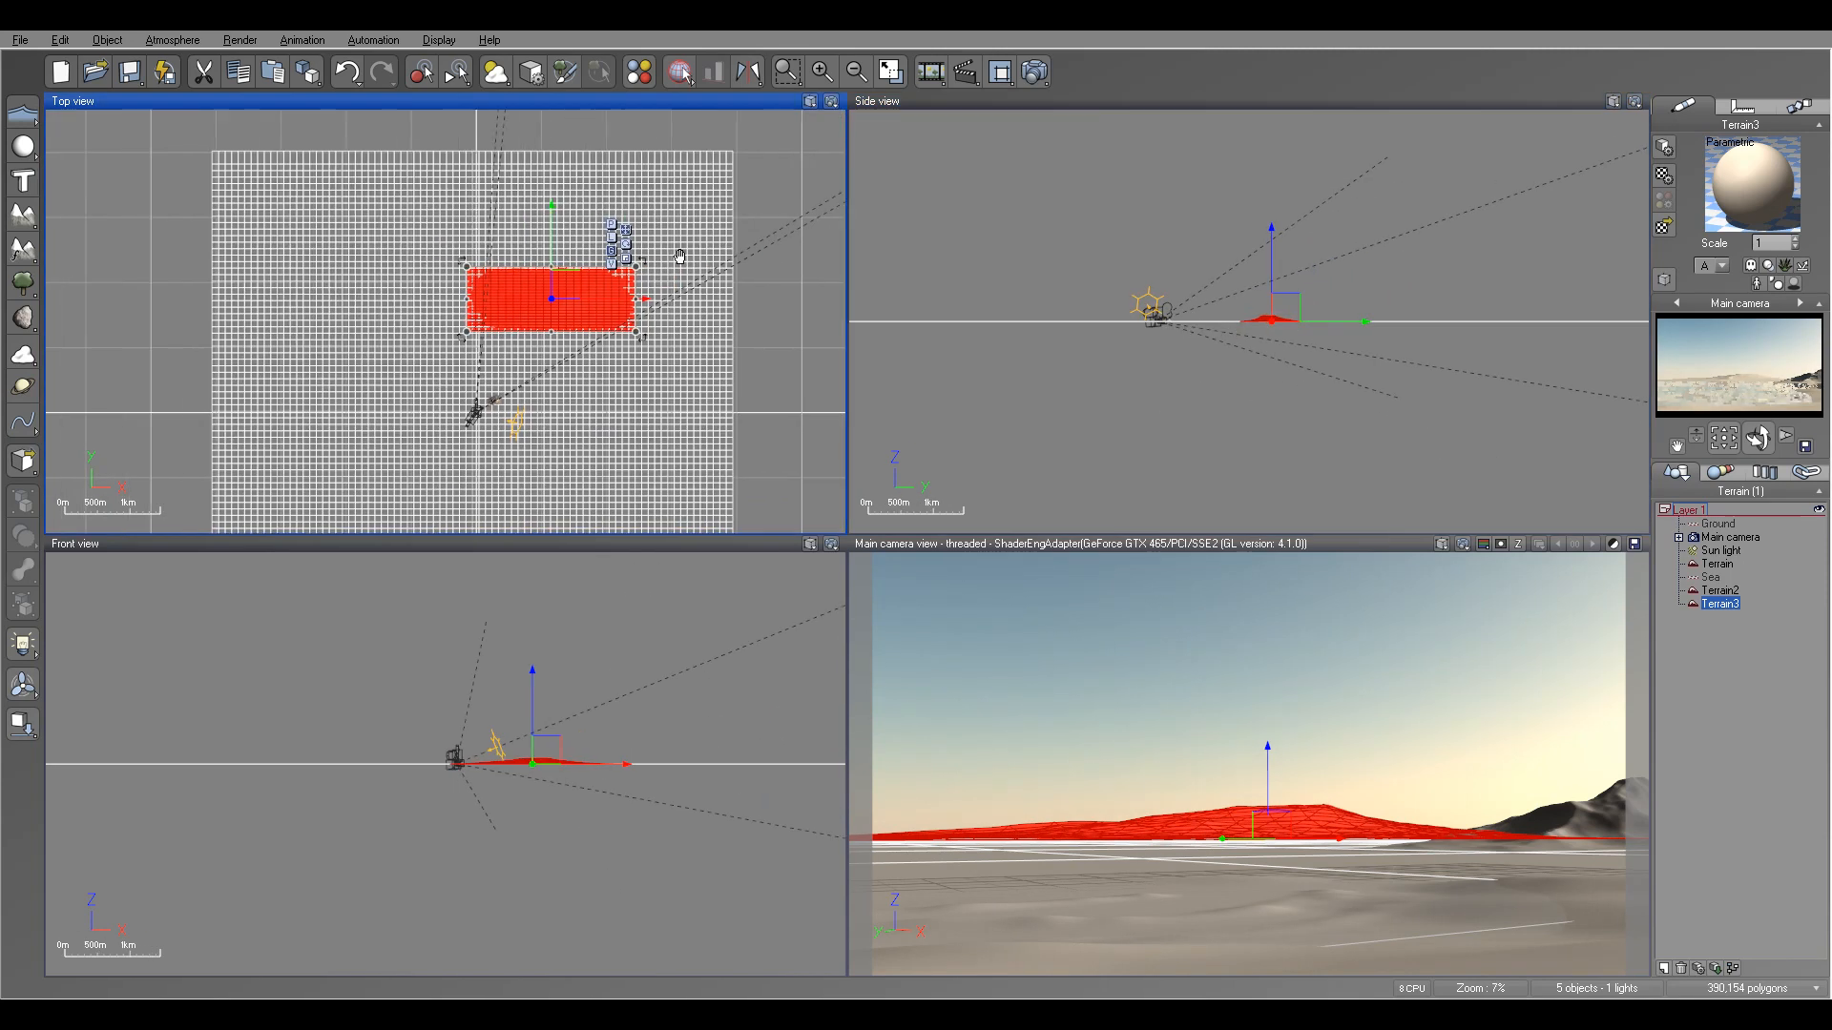
{"action": "left_click_drag", "start_coordinate": [611, 293], "coordinate": [641, 297]}
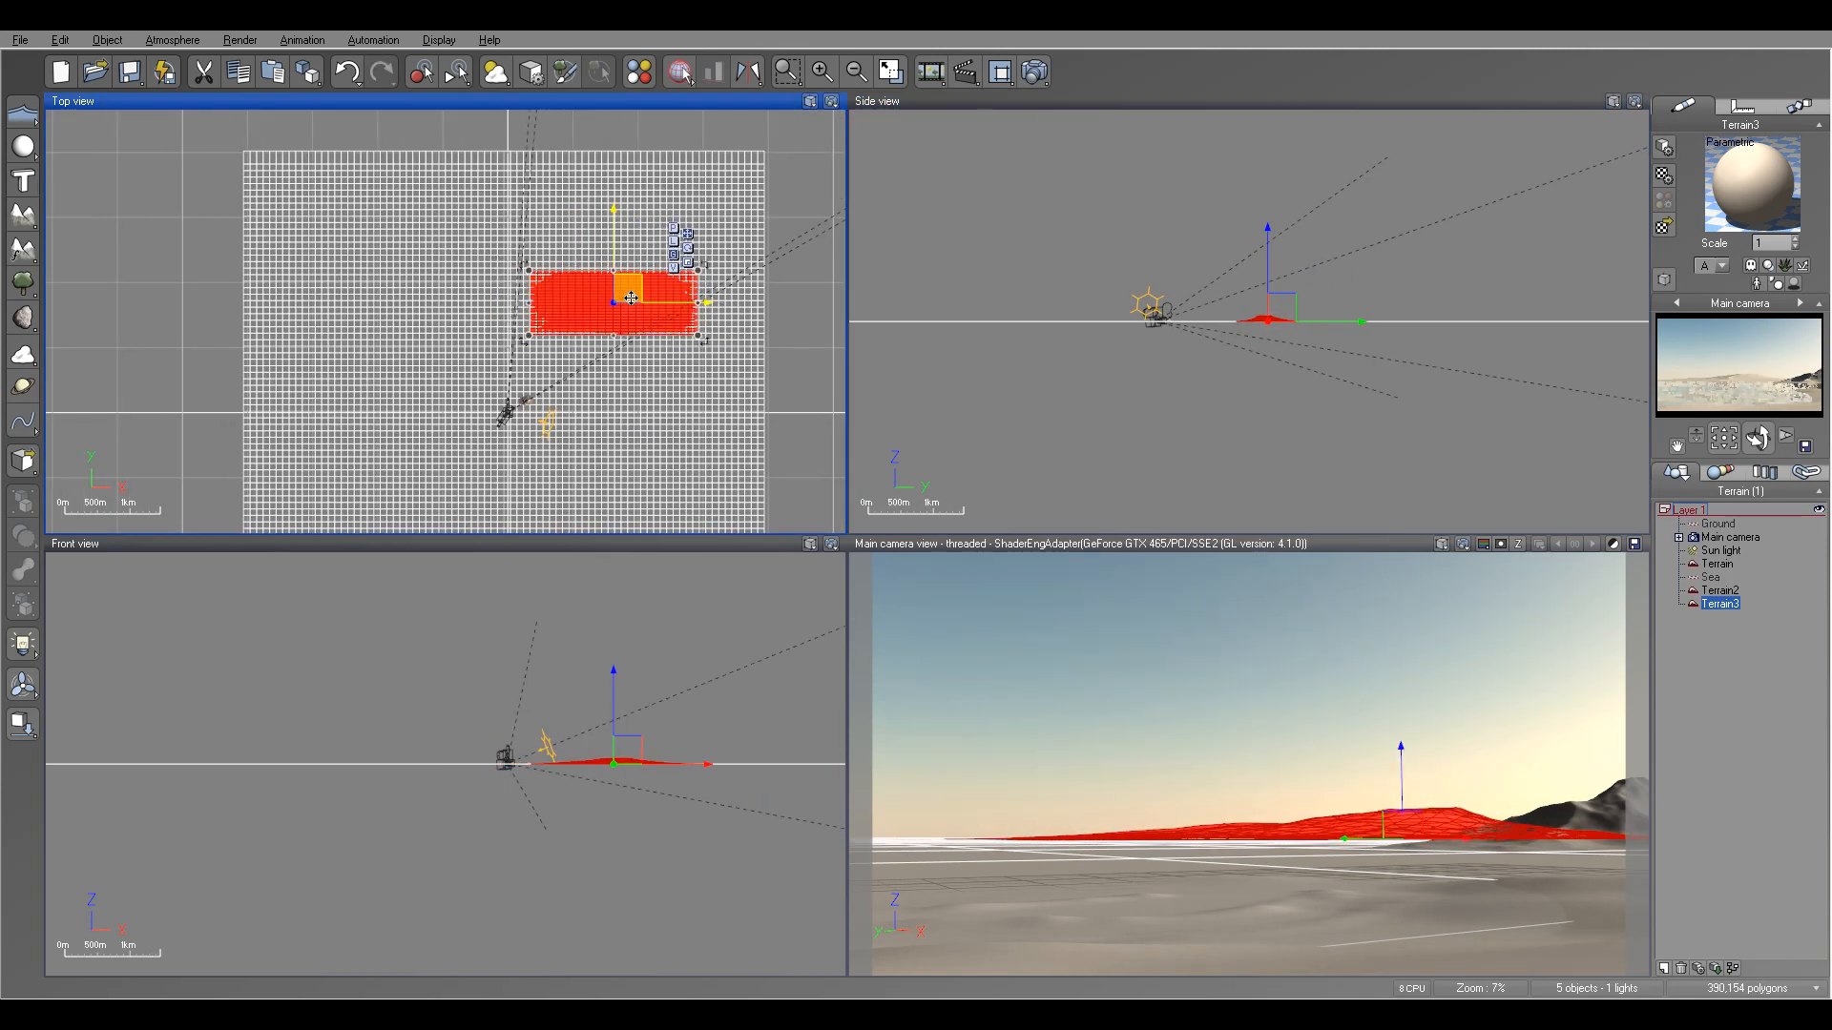
- Render the coastal scene with both background terrains and accept the post-render options
{"action": "left_click", "coordinate": [1034, 72]}
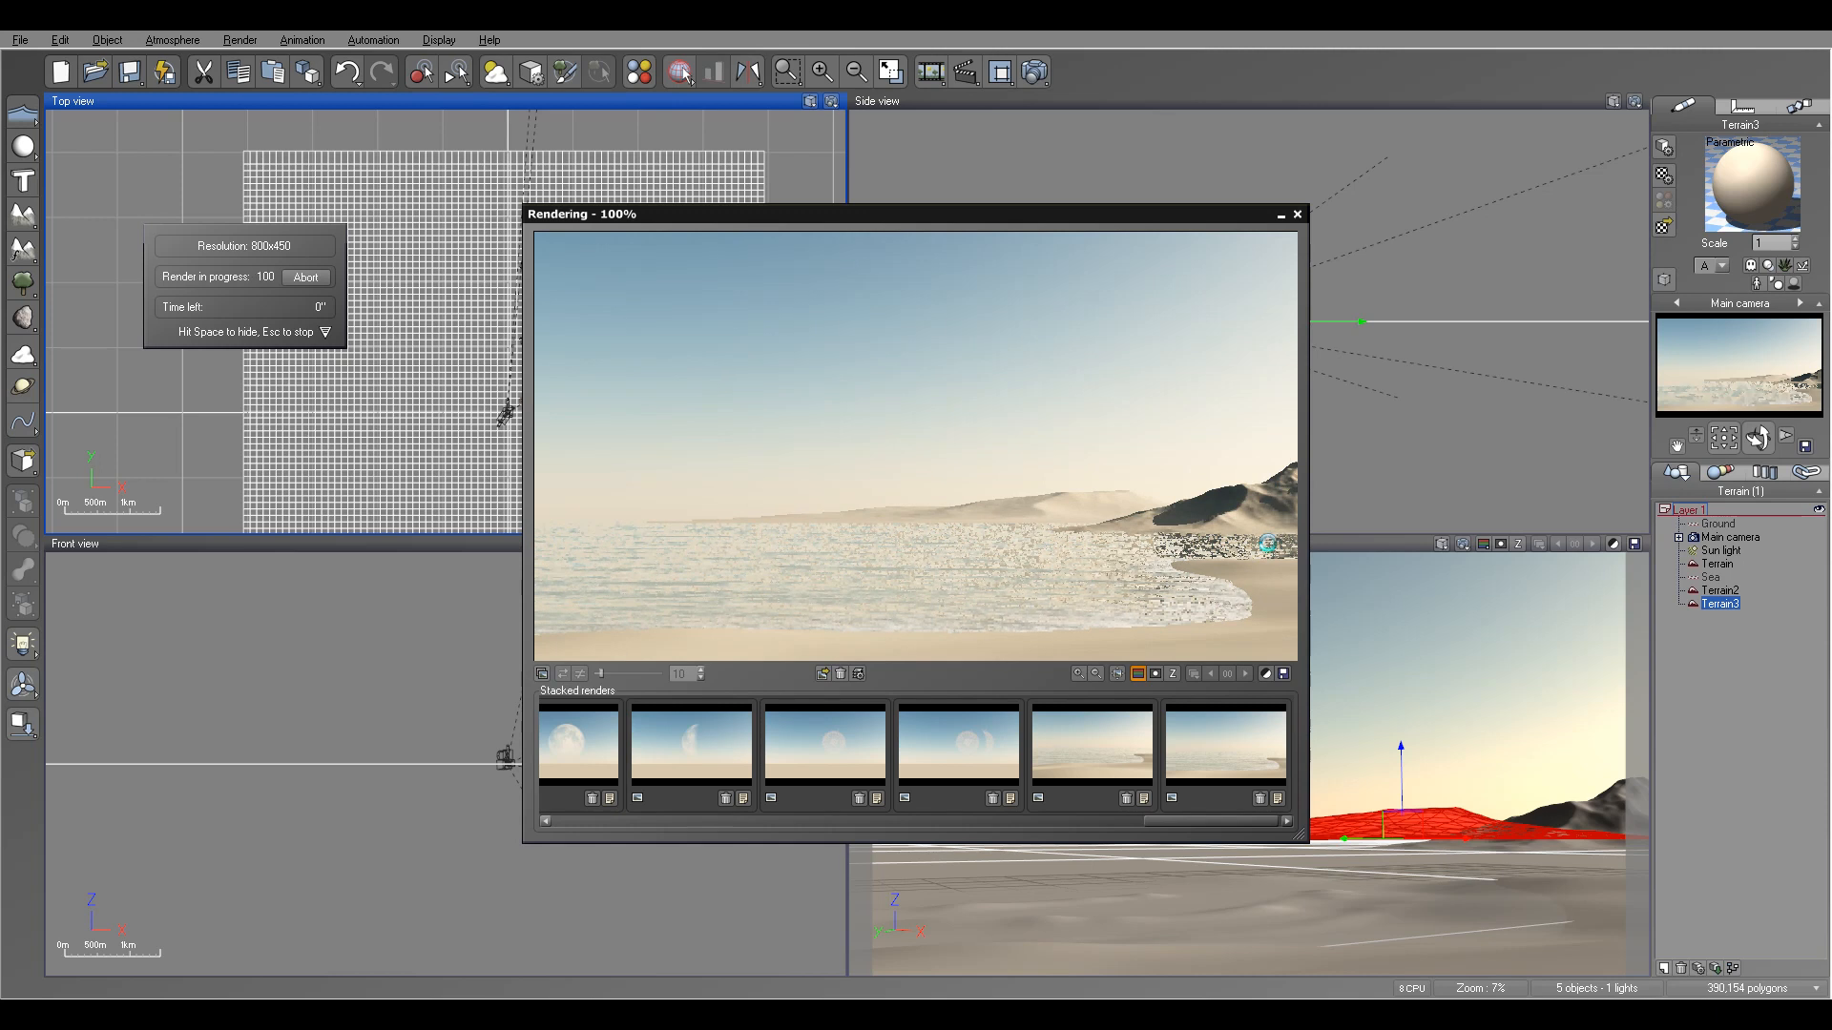
{"action": "left_click", "coordinate": [1037, 617]}
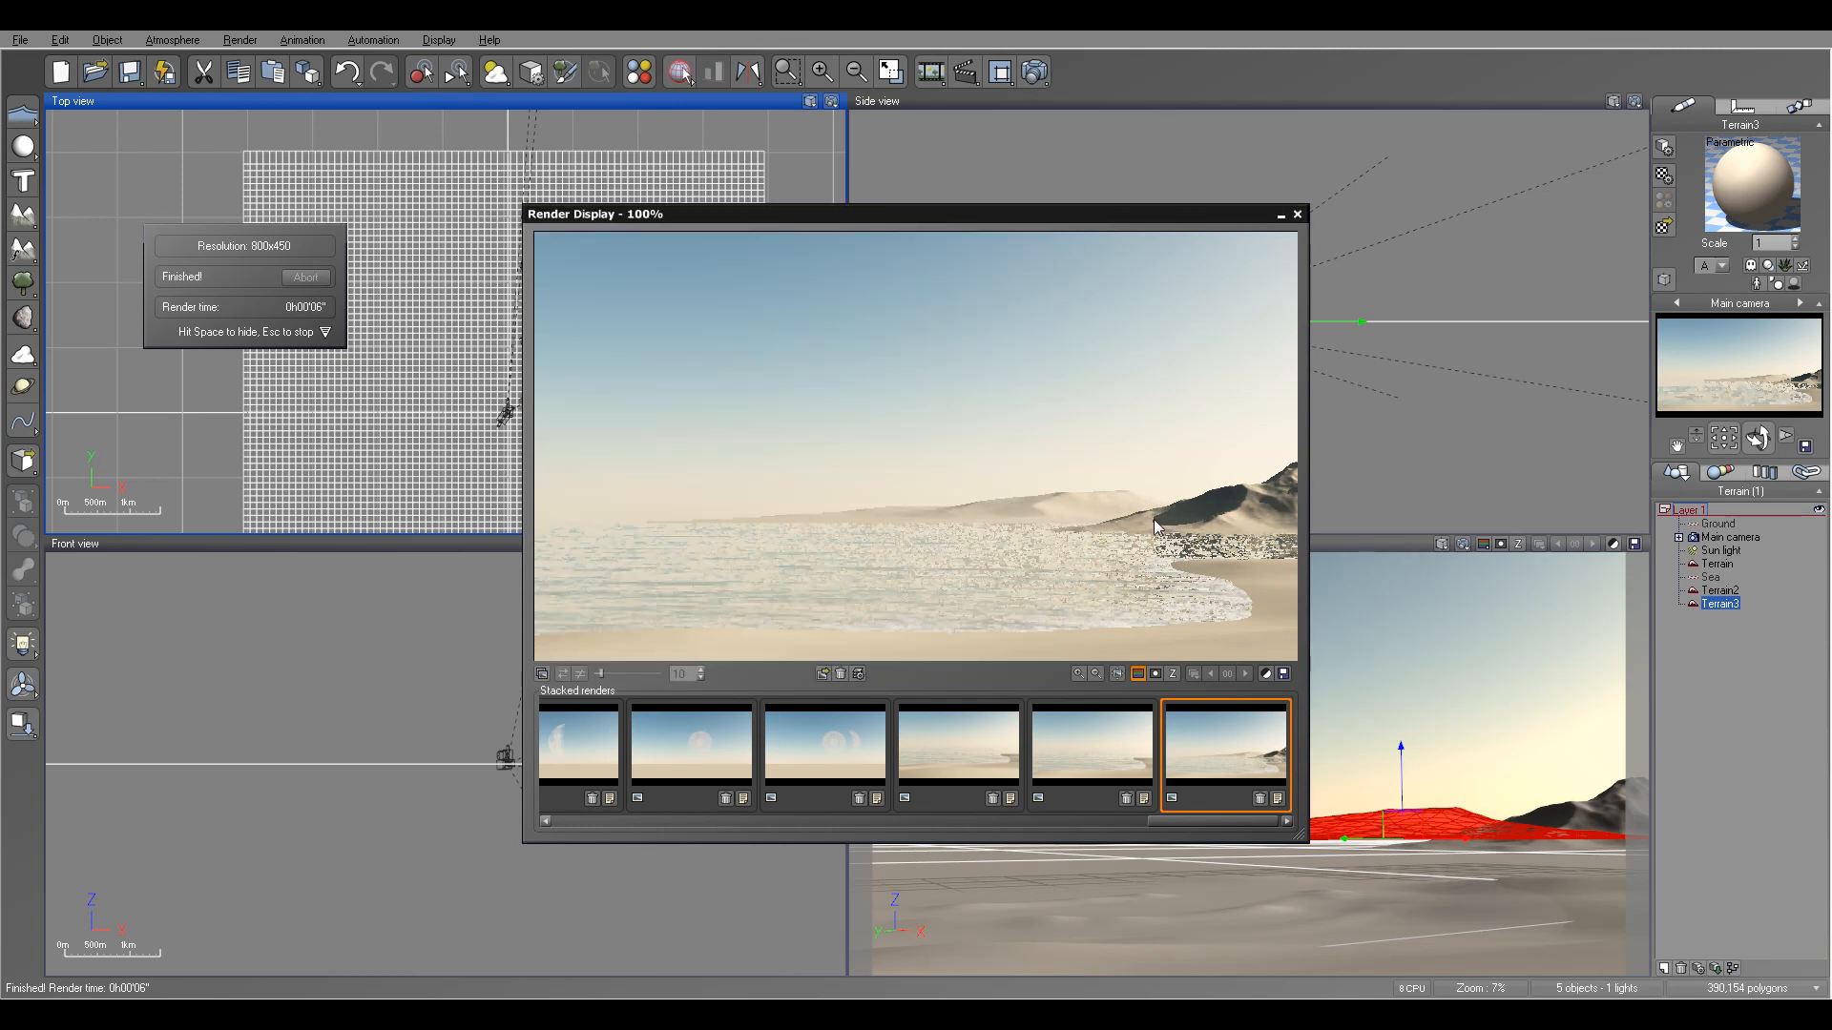
- Assign the Sand material from the Rocks collection to all three terrains together and render the scene
{"action": "left_click", "coordinate": [1298, 216]}
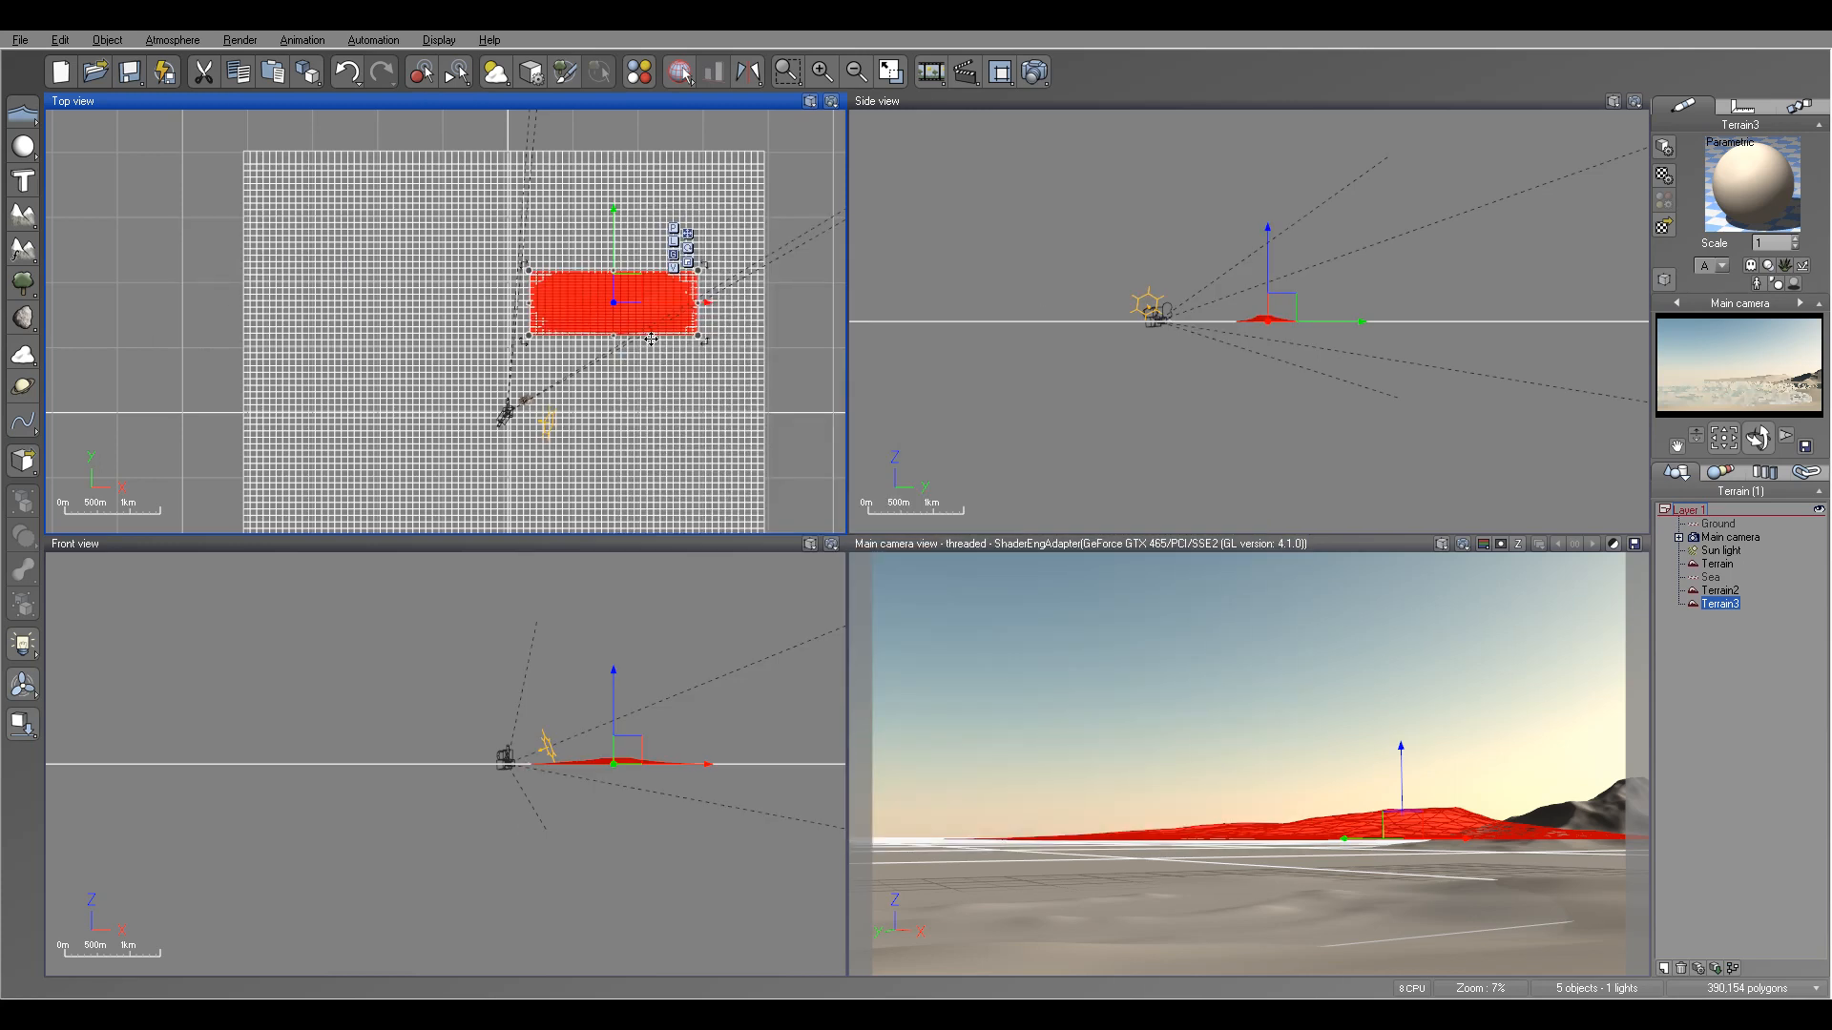
{"action": "mouse_move", "coordinate": [677, 402]}
{"action": "right_mouse_down"}
{"action": "mouse_move", "coordinate": [694, 390]}
{"action": "mouse_move", "coordinate": [572, 330]}
{"action": "mouse_move", "coordinate": [678, 366]}
{"action": "right_mouse_up"}
{"action": "scroll", "coordinate": [496, 331], "scroll_direction": "up", "scroll_amount": 3}
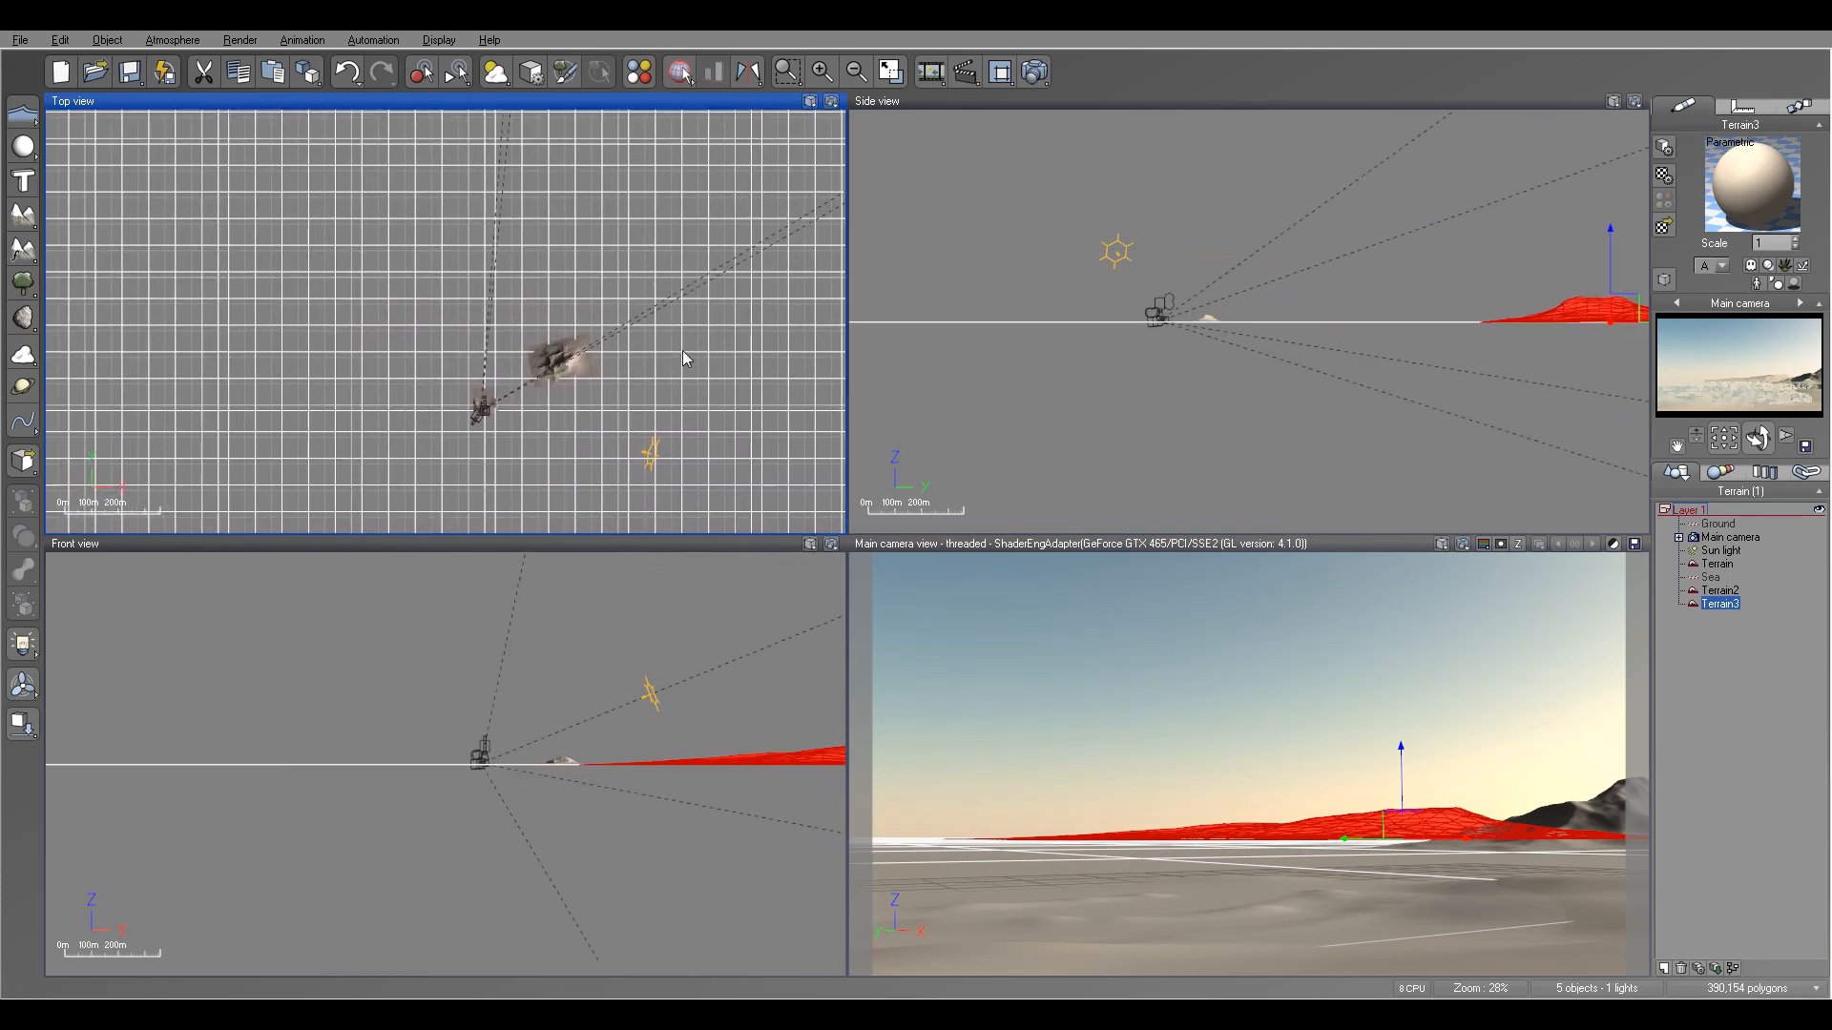
{"action": "left_click", "coordinate": [1718, 565]}
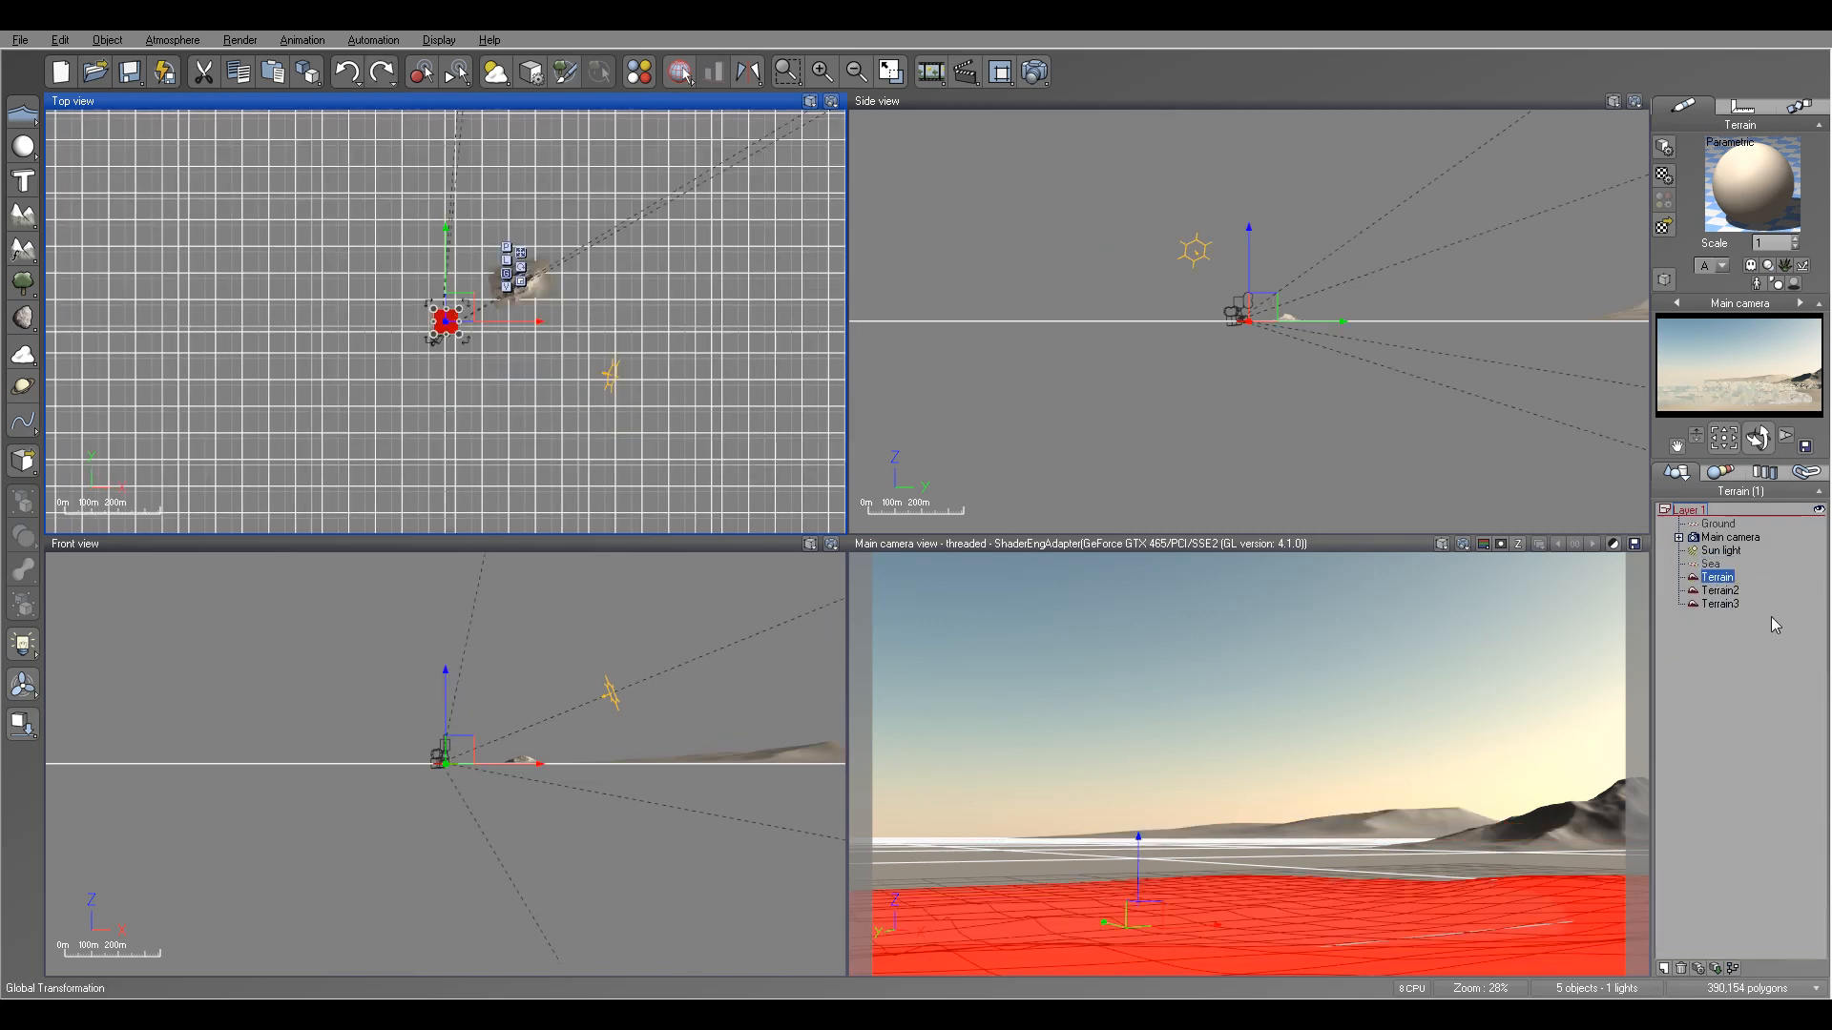
{"action": "left_click", "coordinate": [1727, 603], "text": "shift"}
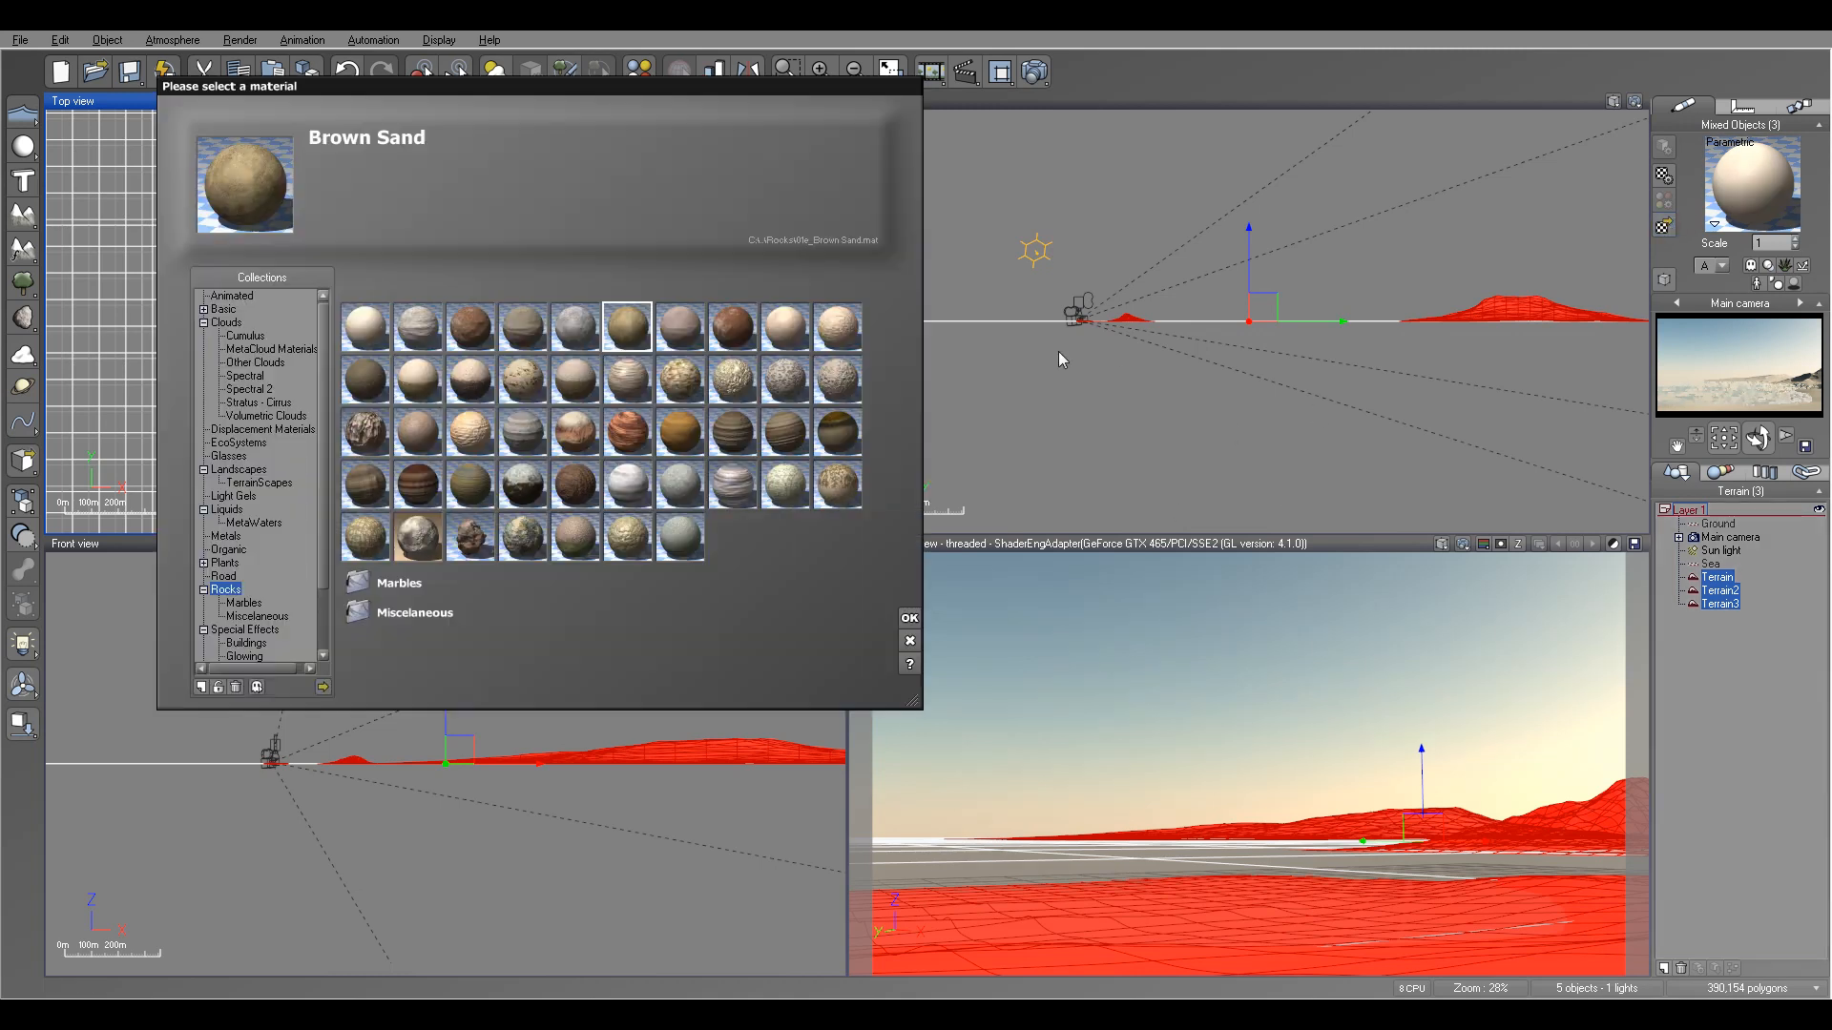
{"action": "left_click", "coordinate": [784, 328]}
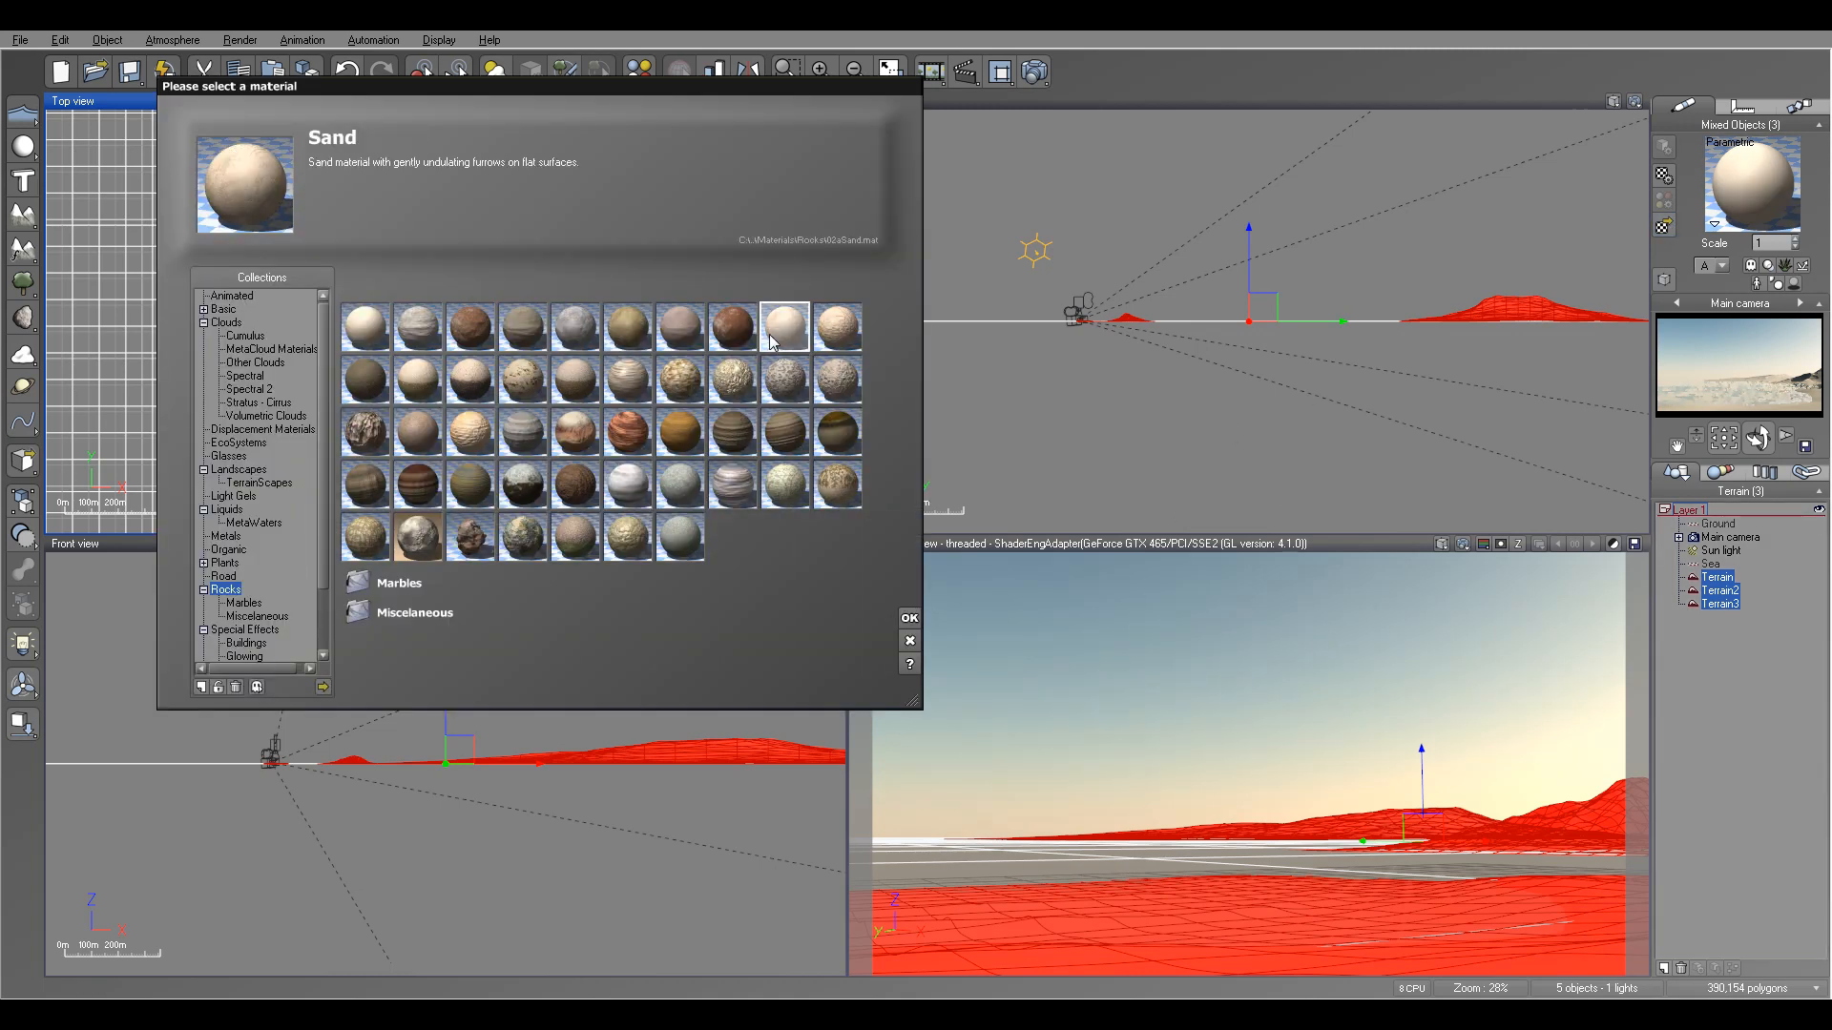
{"action": "left_click", "coordinate": [908, 620]}
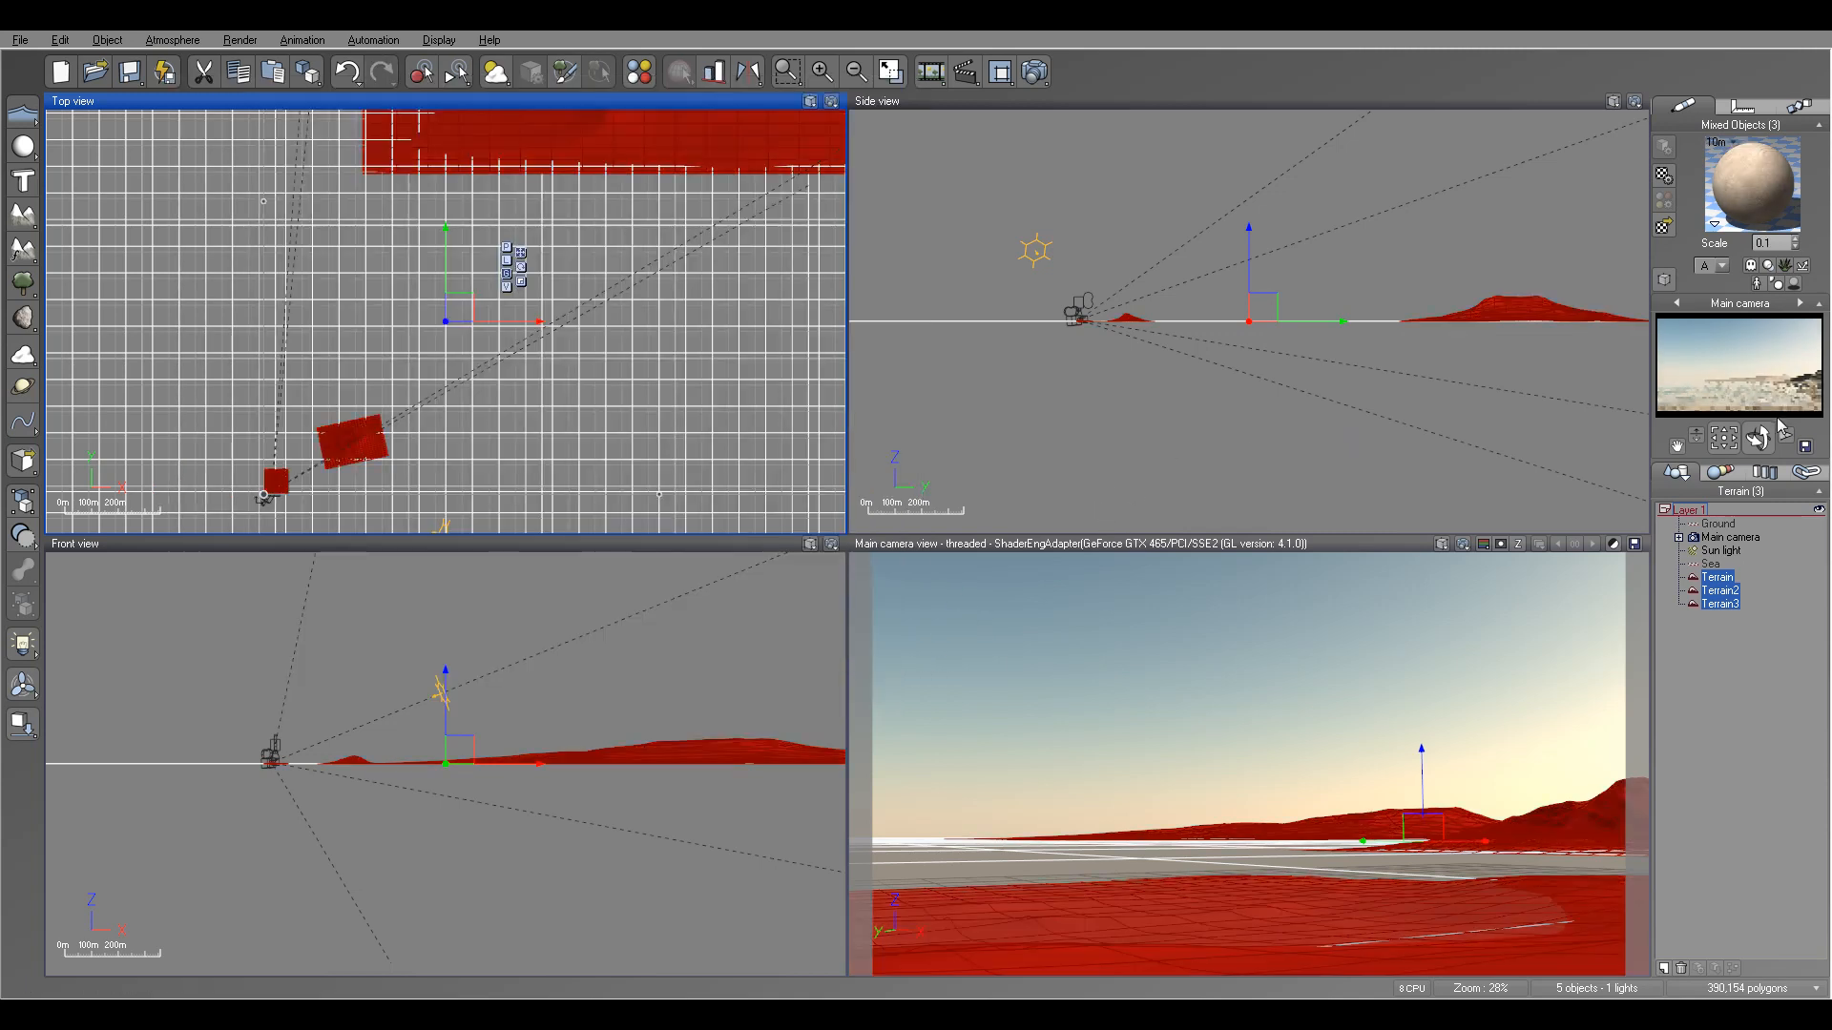
{"action": "left_click", "coordinate": [1029, 69]}
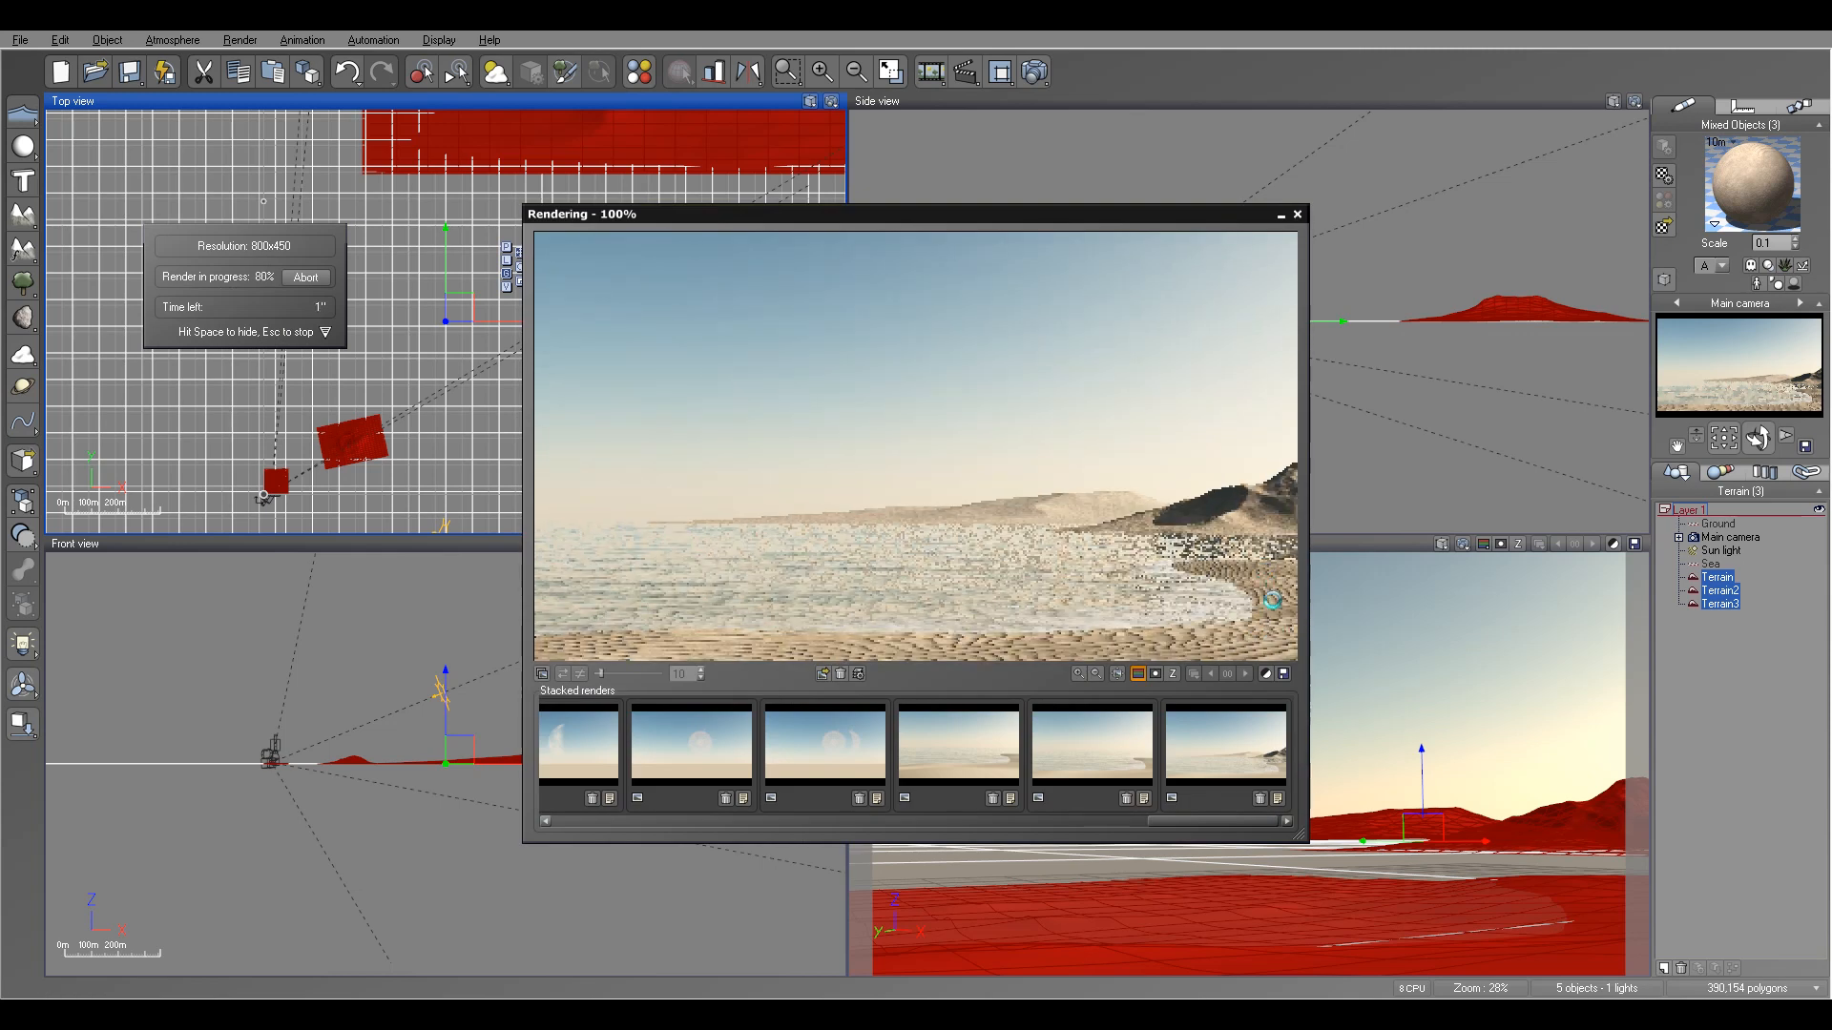
{"action": "left_click", "coordinate": [1297, 214]}
- Open the Sand material's bump production function and delete the wave pattern node that creates the furrows
{"action": "double_click", "coordinate": [1748, 198]}
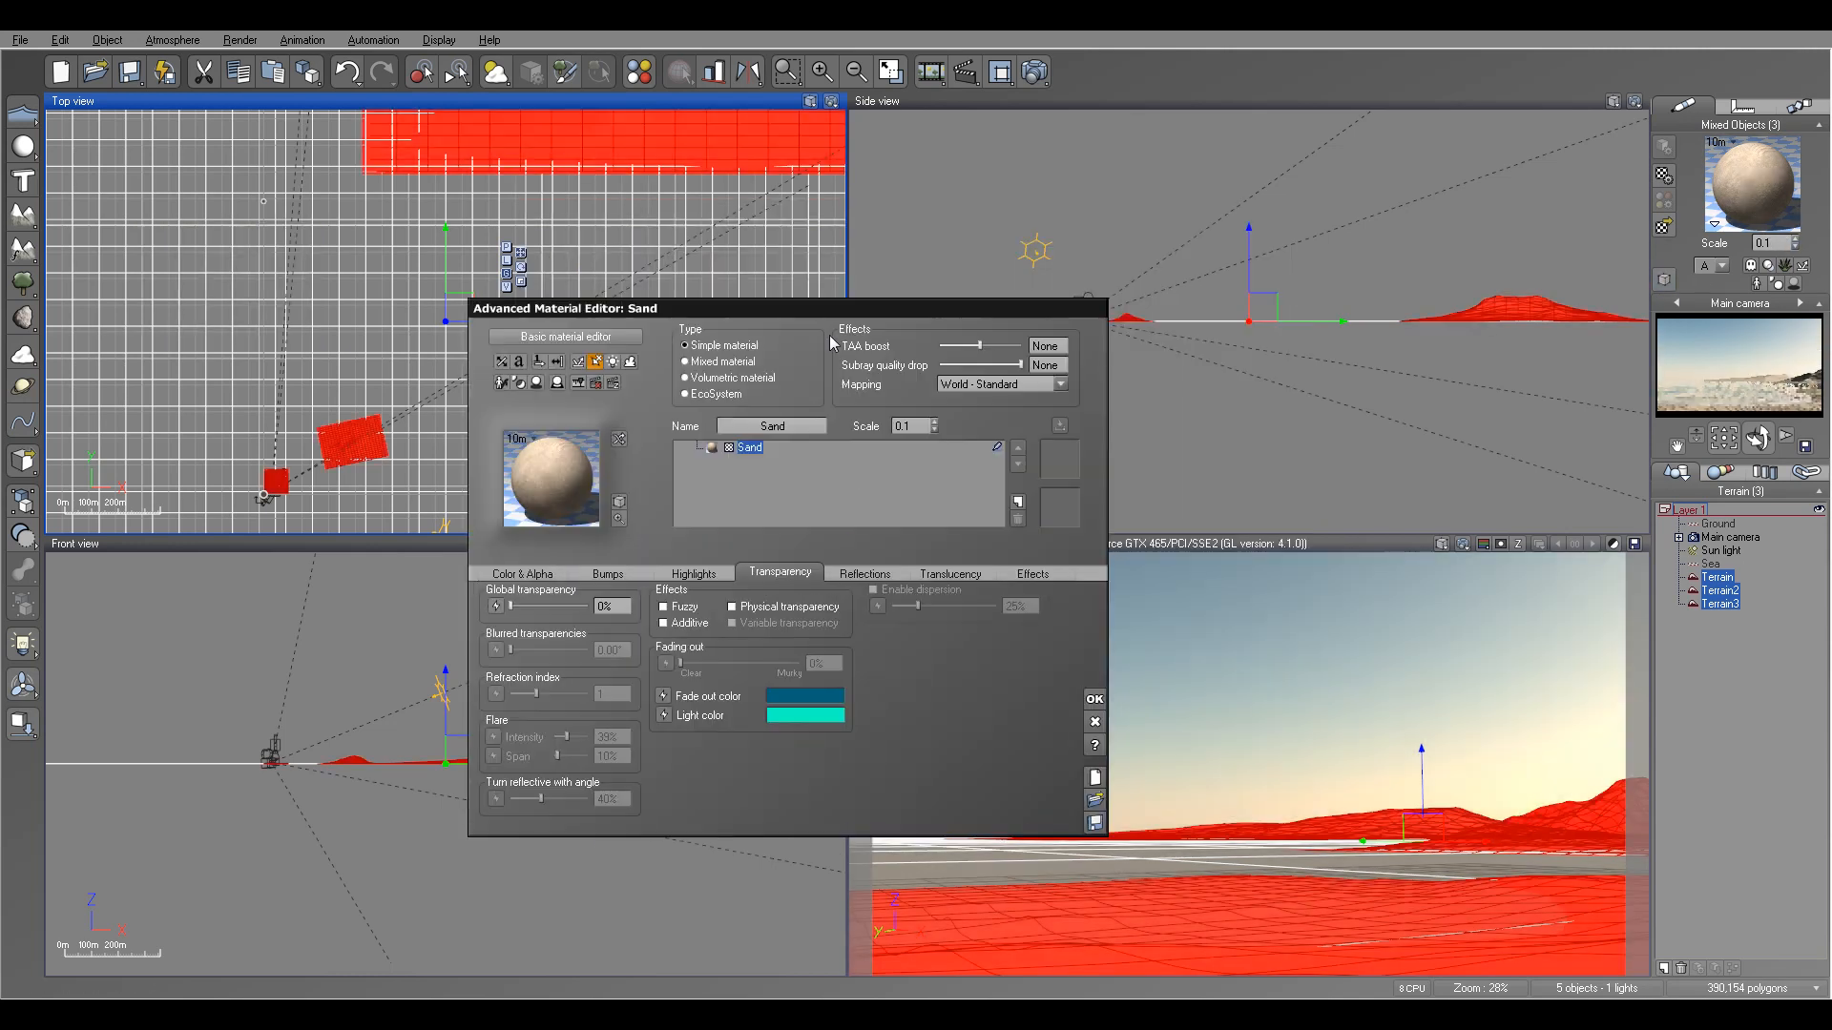
{"action": "left_click", "coordinate": [603, 574]}
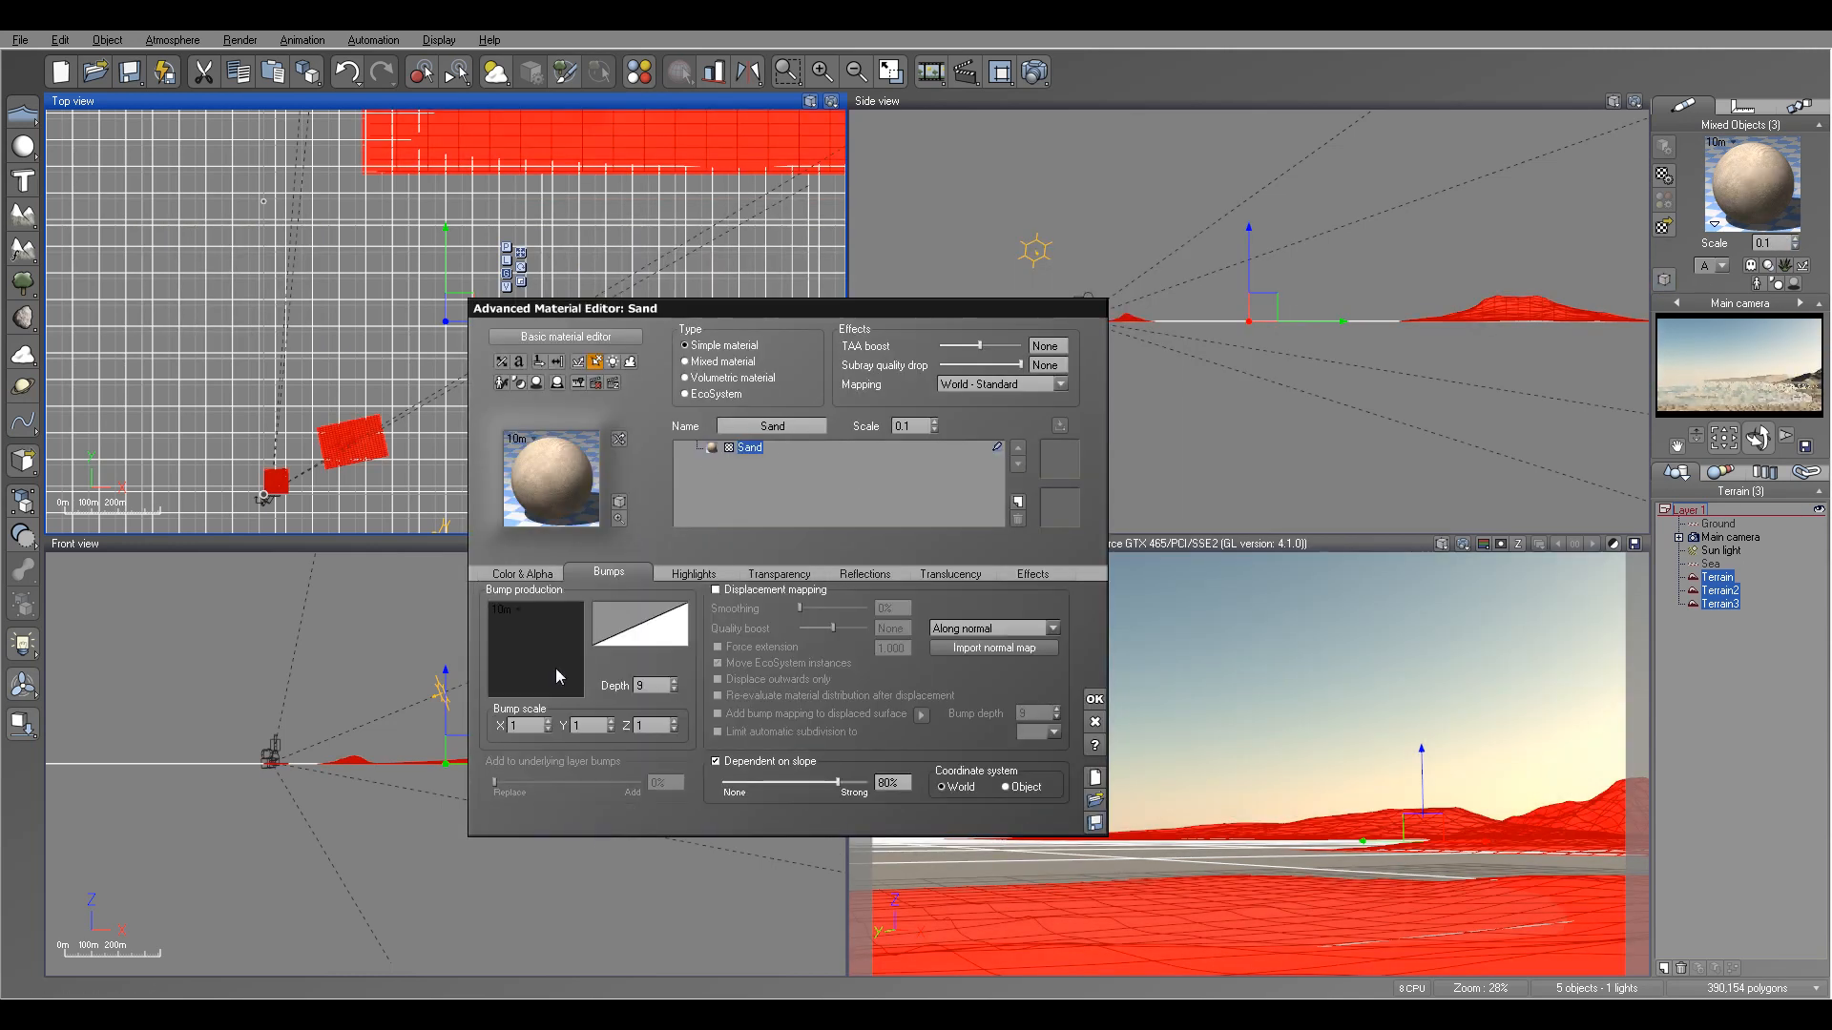
{"action": "right_click", "coordinate": [532, 642]}
{"action": "left_click", "coordinate": [591, 663]}
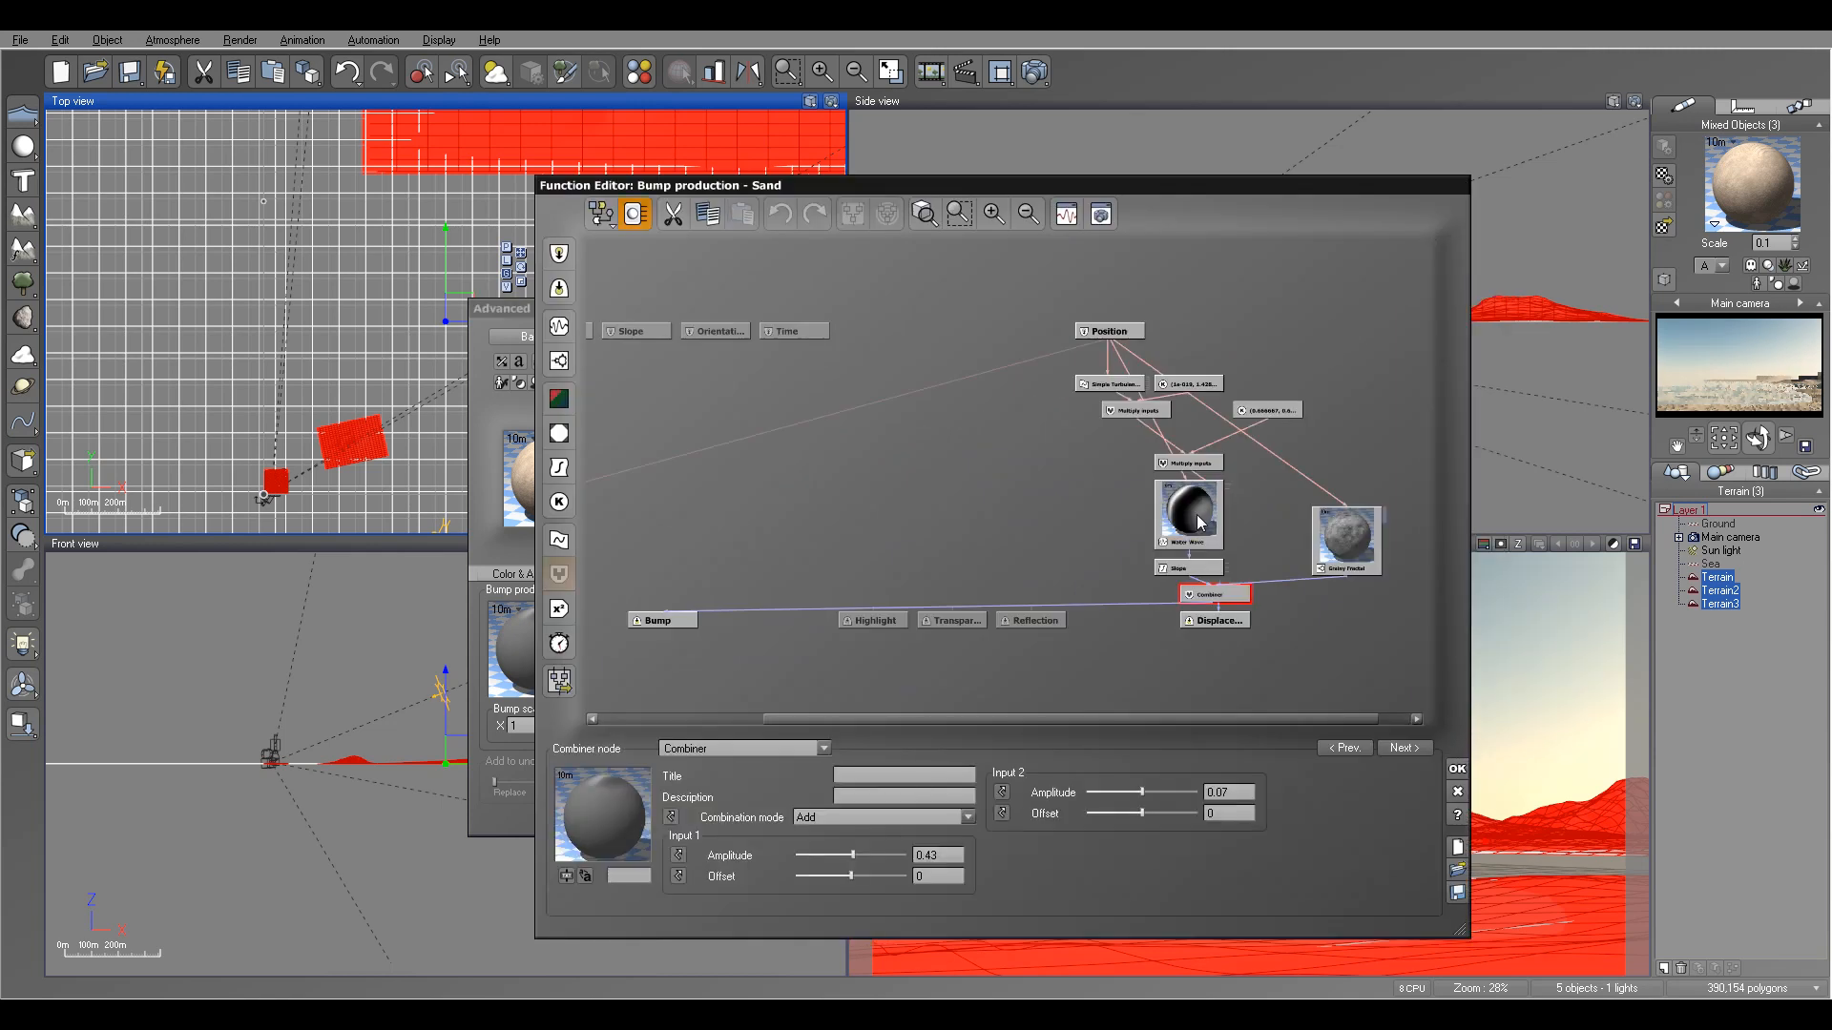
{"action": "left_click_drag", "start_coordinate": [1202, 514], "coordinate": [1098, 485]}
{"action": "key", "text": "Delete"}
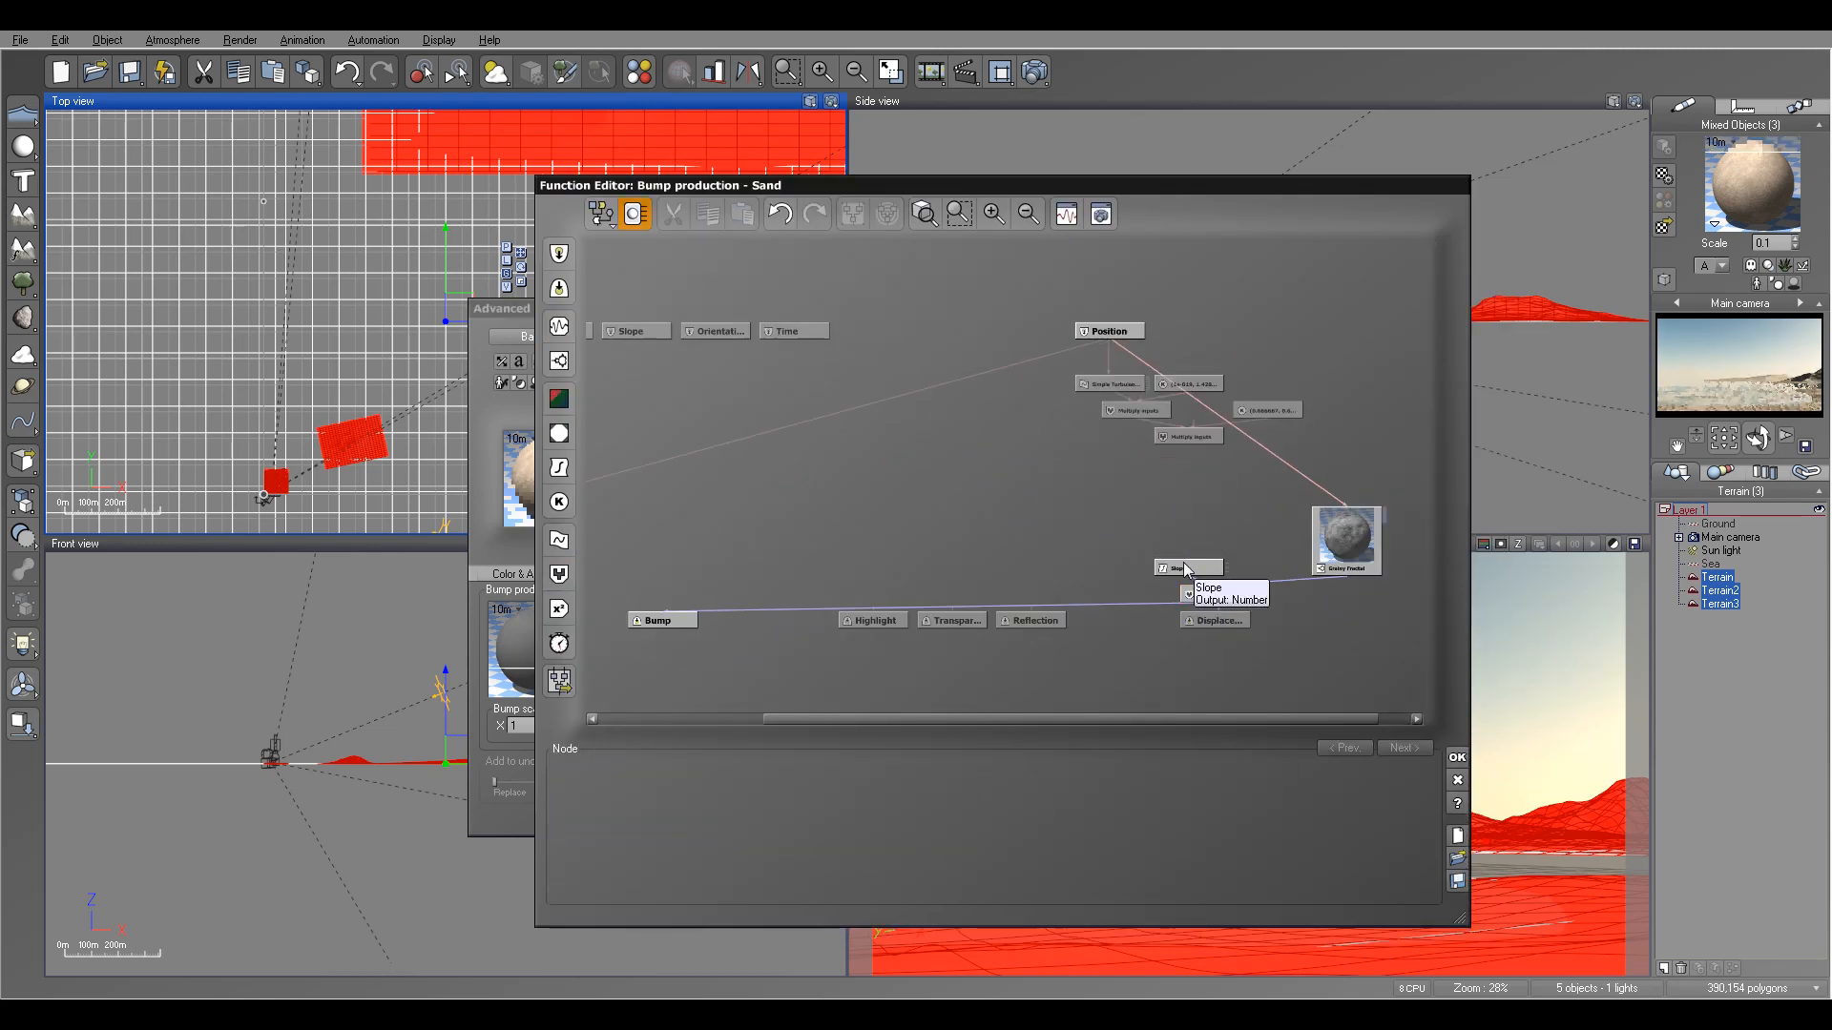
- Delete the leftover slope, multiply, constant and turbulence nodes, keeping Grainy Fractal and Combiner for the bump, and accept the Sand material
{"action": "left_click_drag", "start_coordinate": [1346, 530], "coordinate": [1054, 503]}
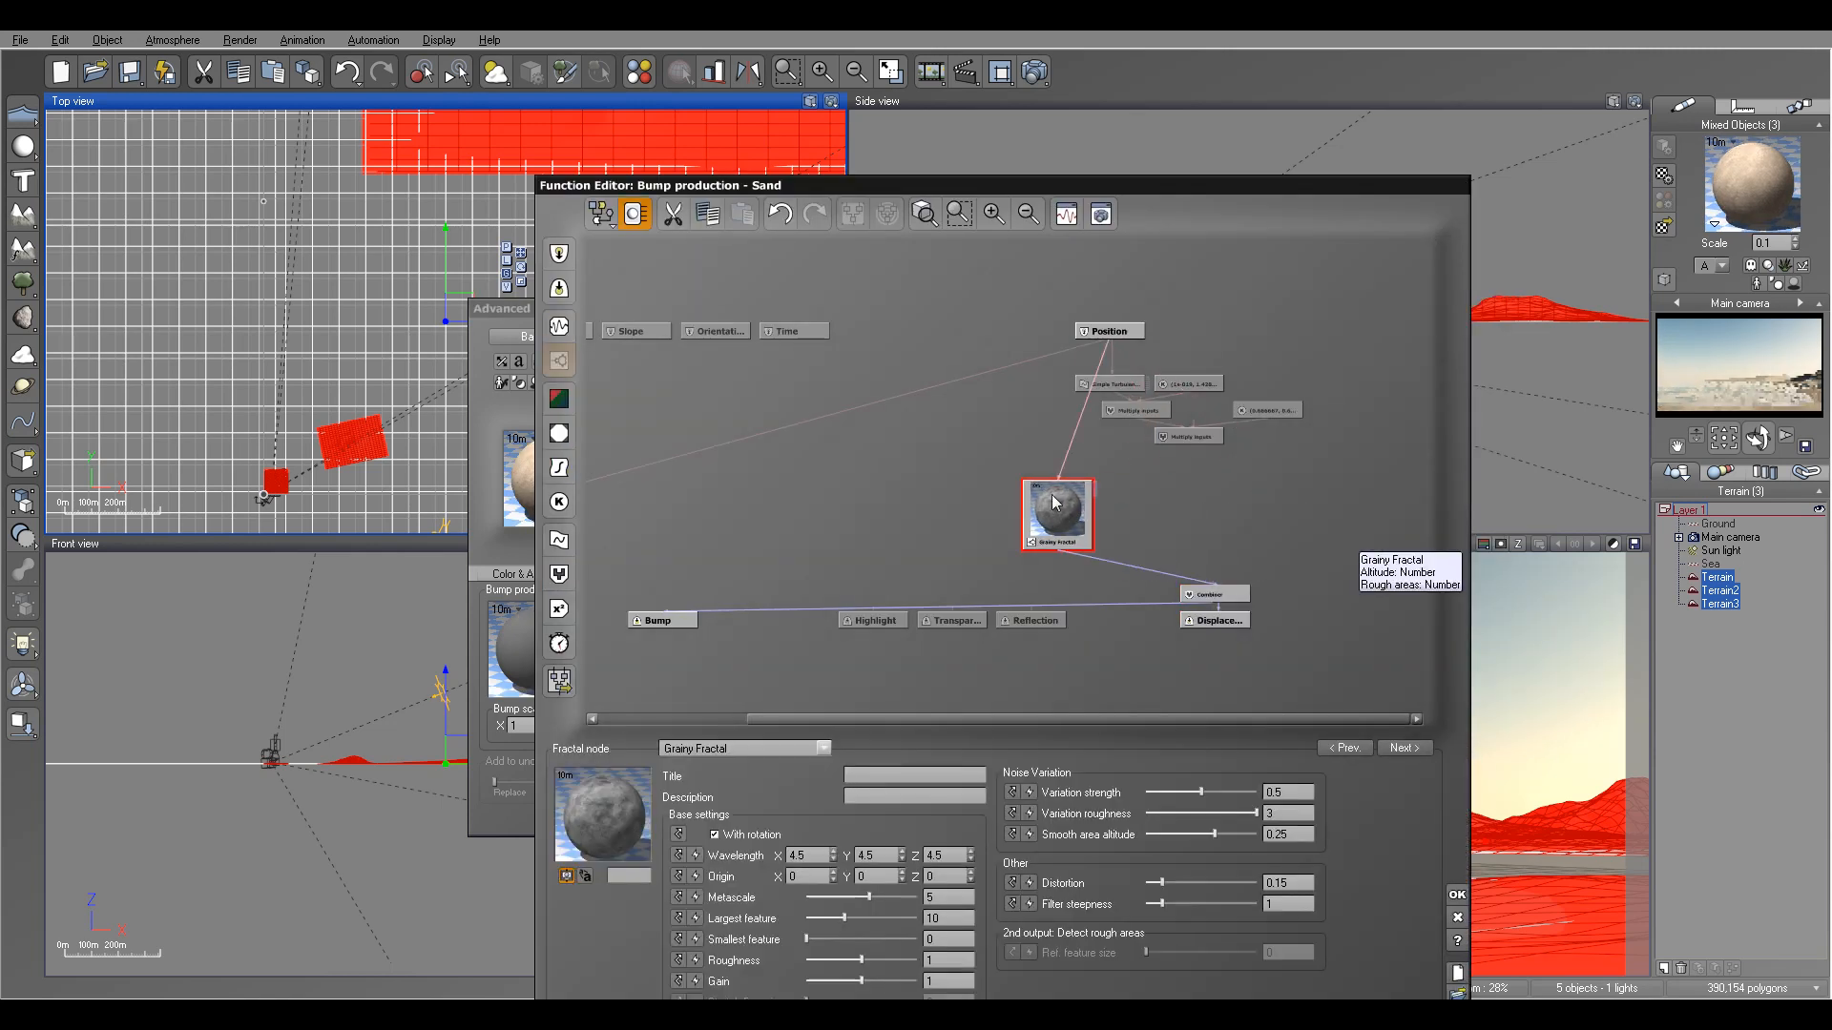
{"action": "left_click", "coordinate": [1195, 434]}
{"action": "key", "text": "Delete"}
{"action": "left_click", "coordinate": [1263, 405]}
{"action": "key", "text": "Delete"}
{"action": "left_click", "coordinate": [1196, 387]}
{"action": "key", "text": "Delete"}
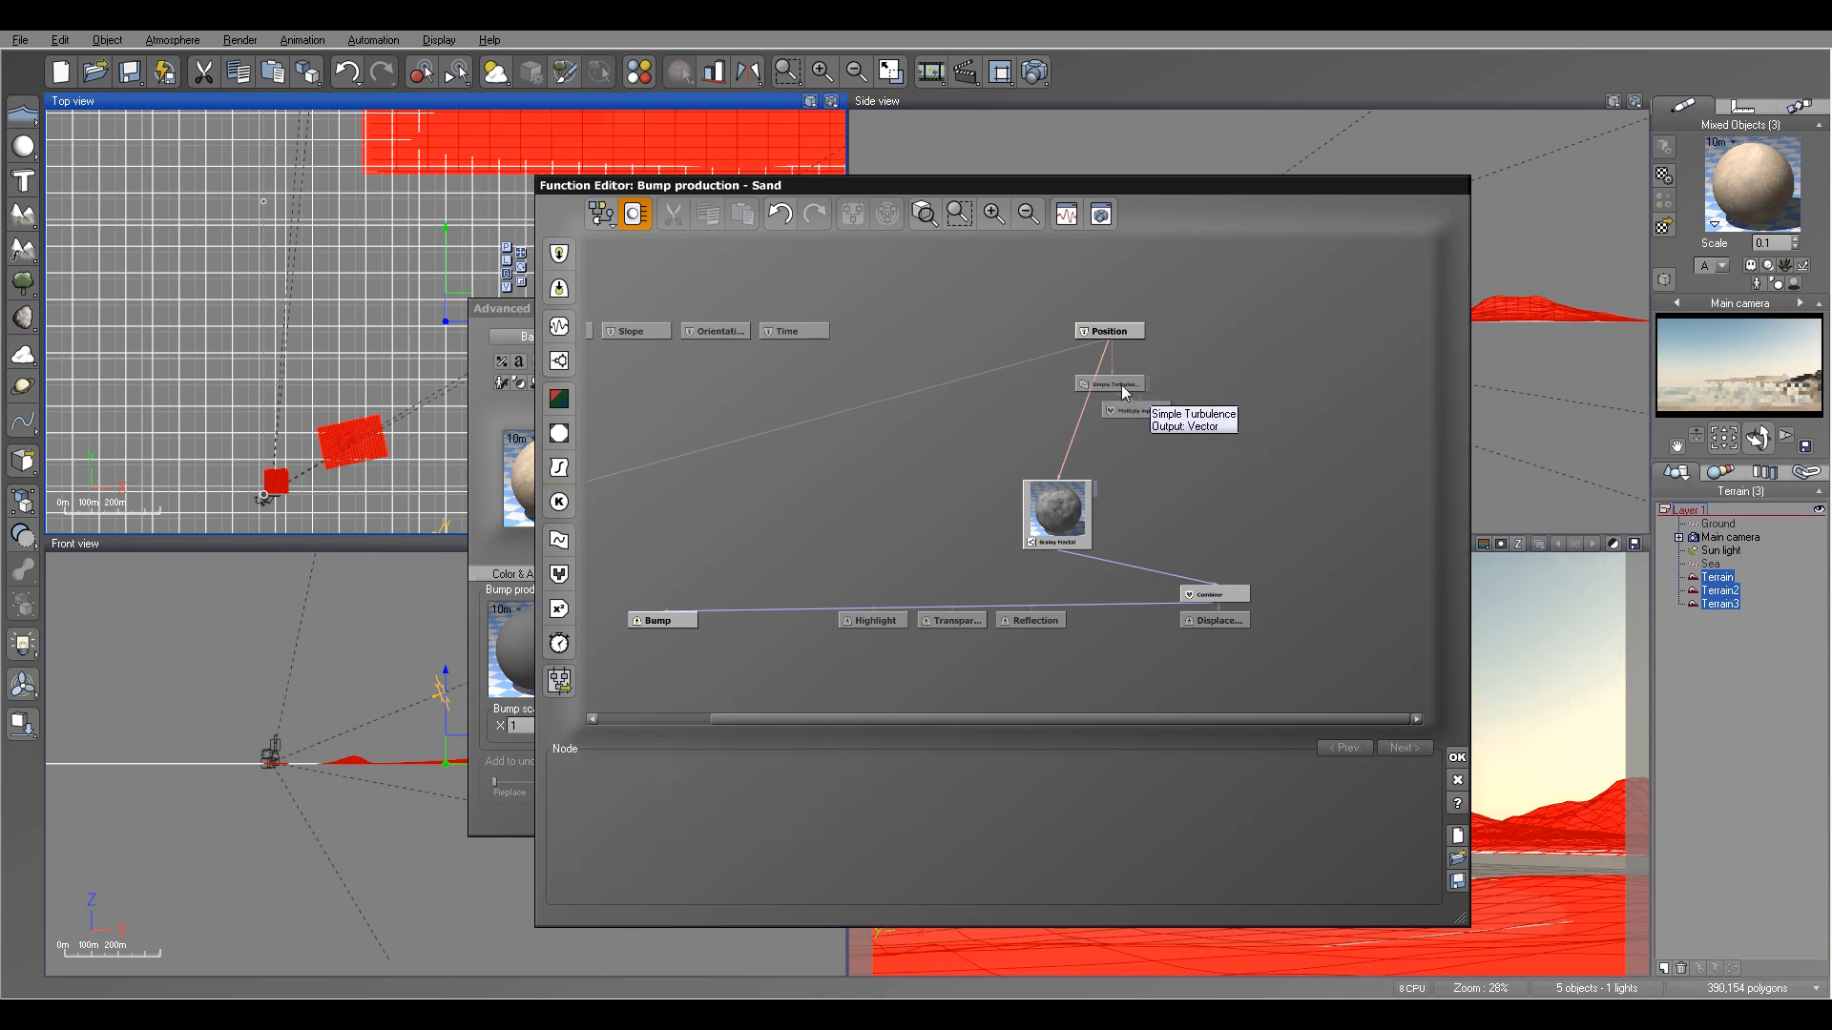
{"action": "left_click", "coordinate": [1122, 386]}
{"action": "key", "text": "Delete"}
{"action": "left_click", "coordinate": [1143, 410]}
{"action": "key", "text": "Delete"}
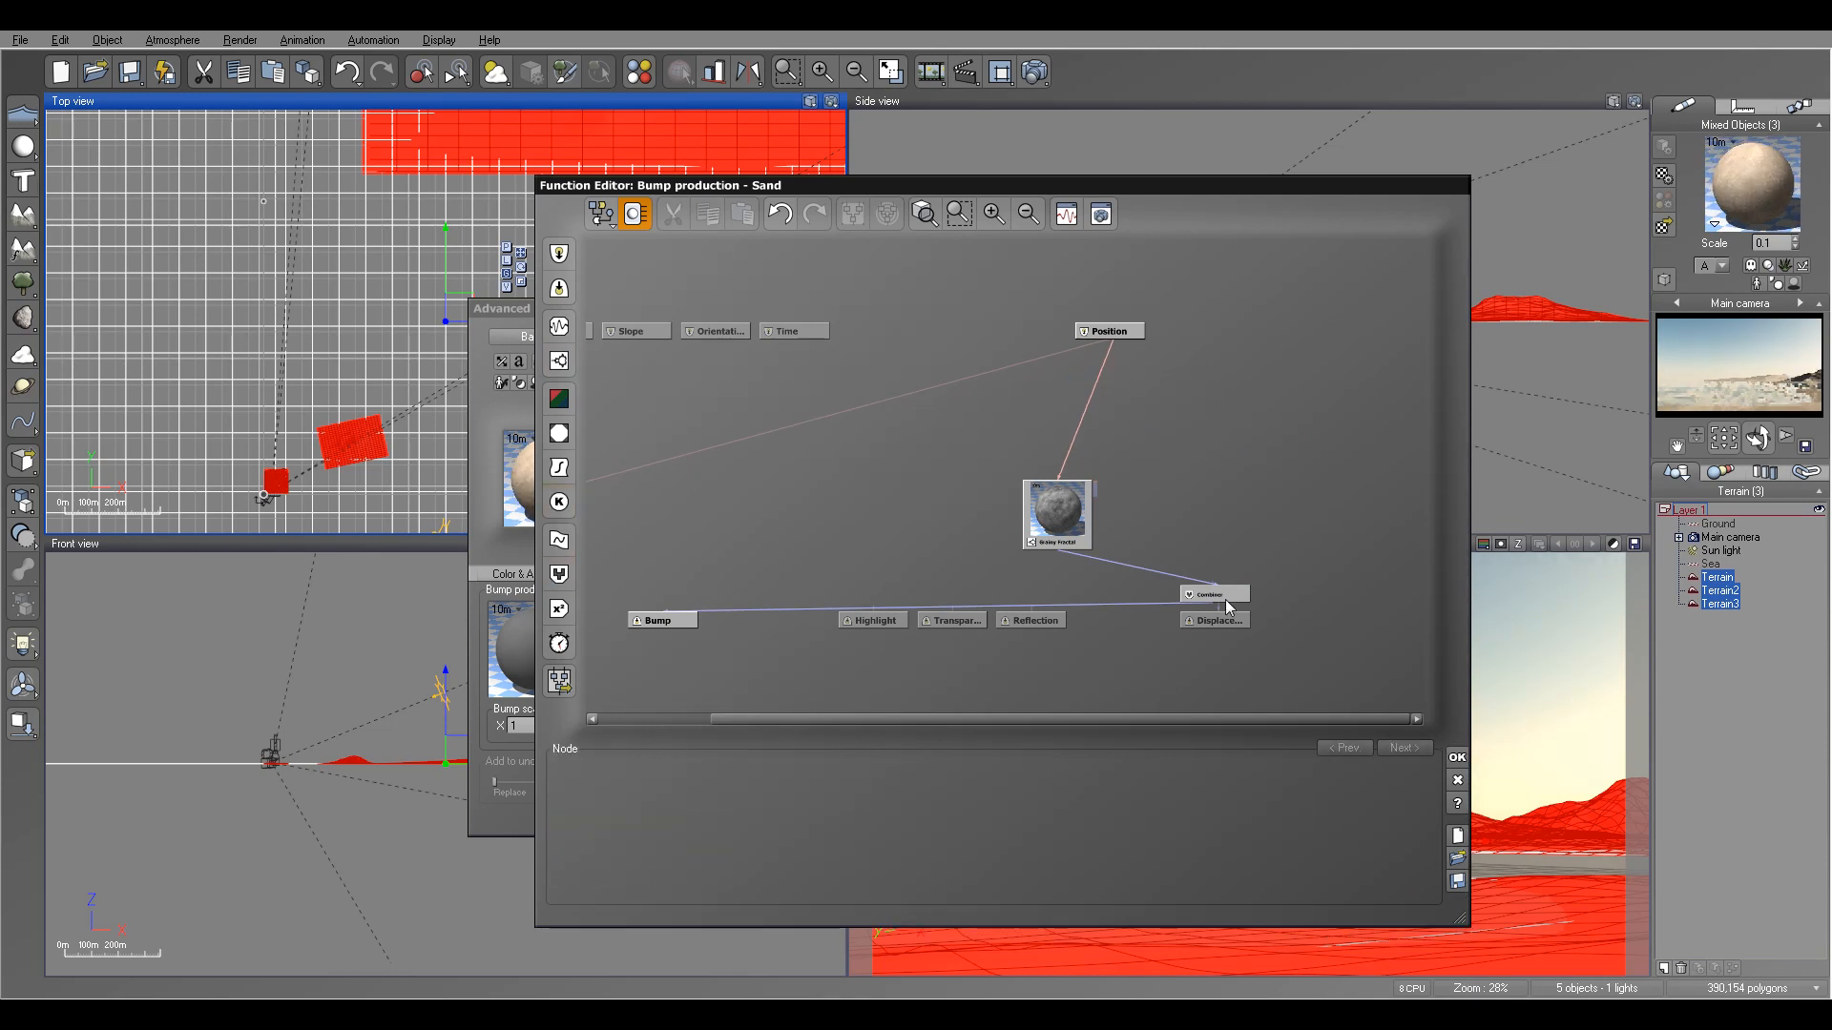
{"action": "left_click_drag", "start_coordinate": [1217, 595], "coordinate": [1084, 568]}
{"action": "left_click", "coordinate": [1458, 769]}
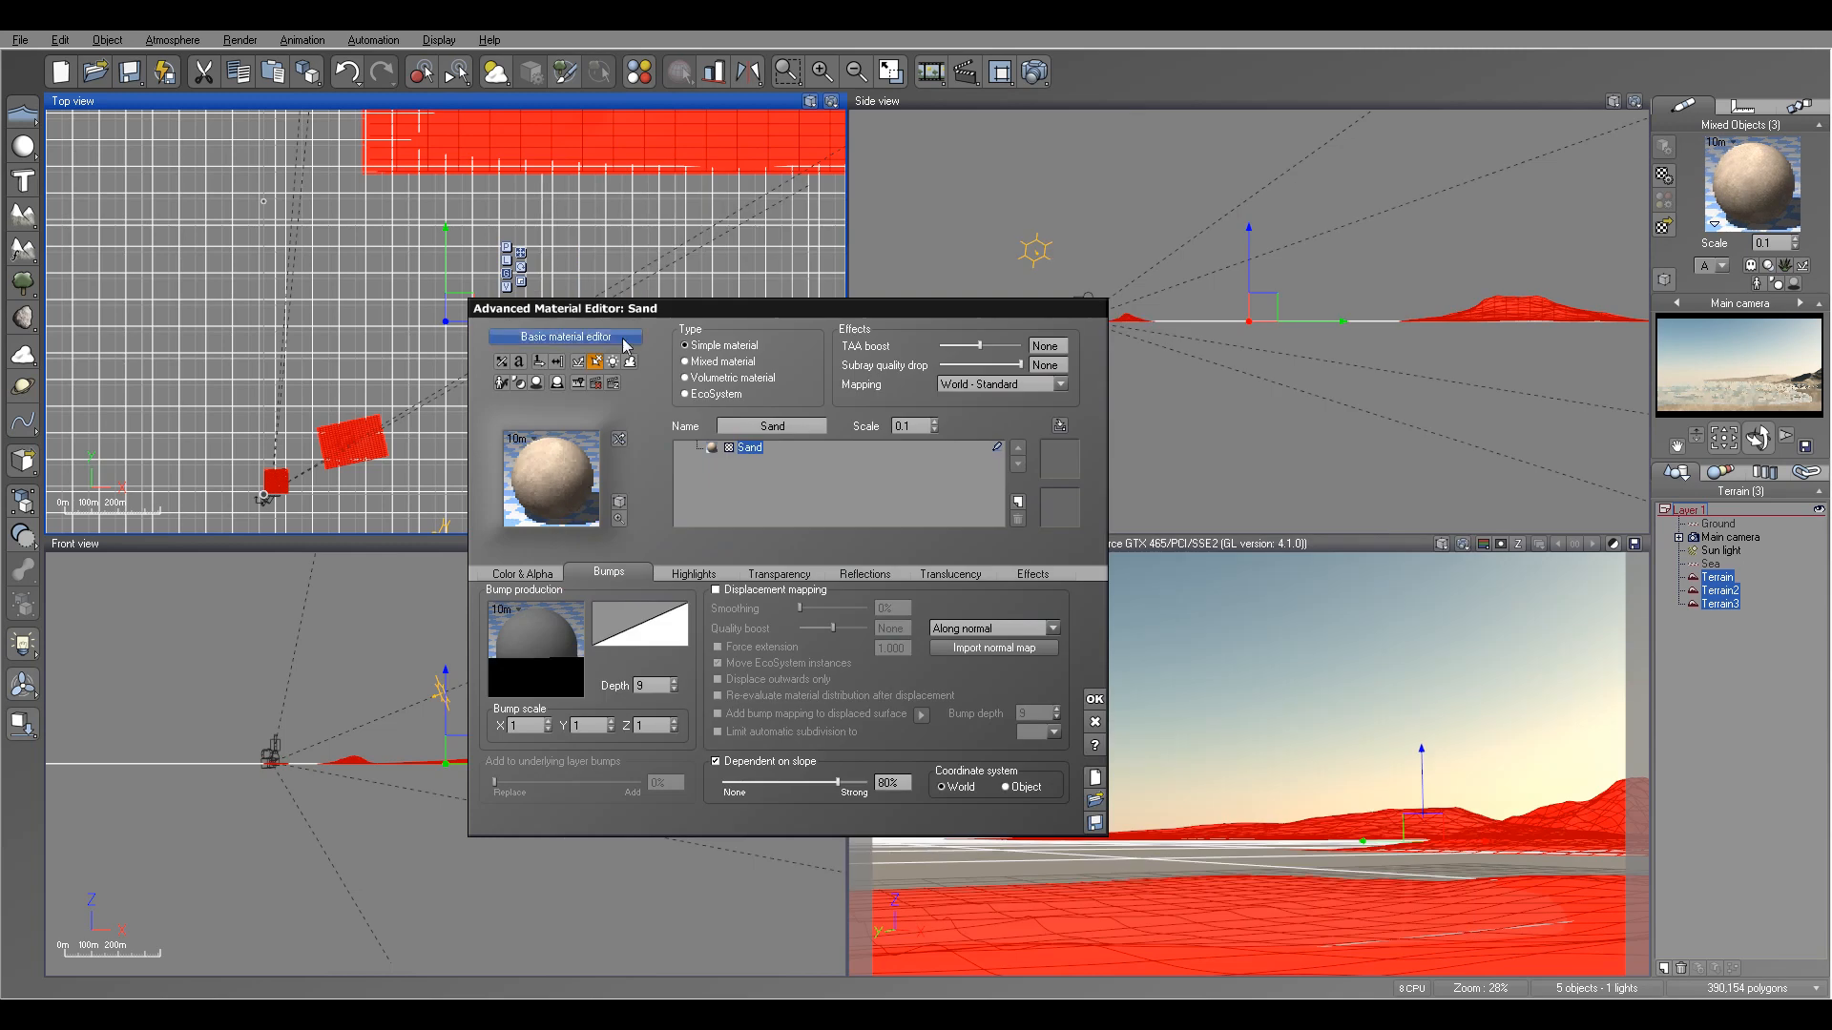
{"action": "left_click", "coordinate": [1093, 702]}
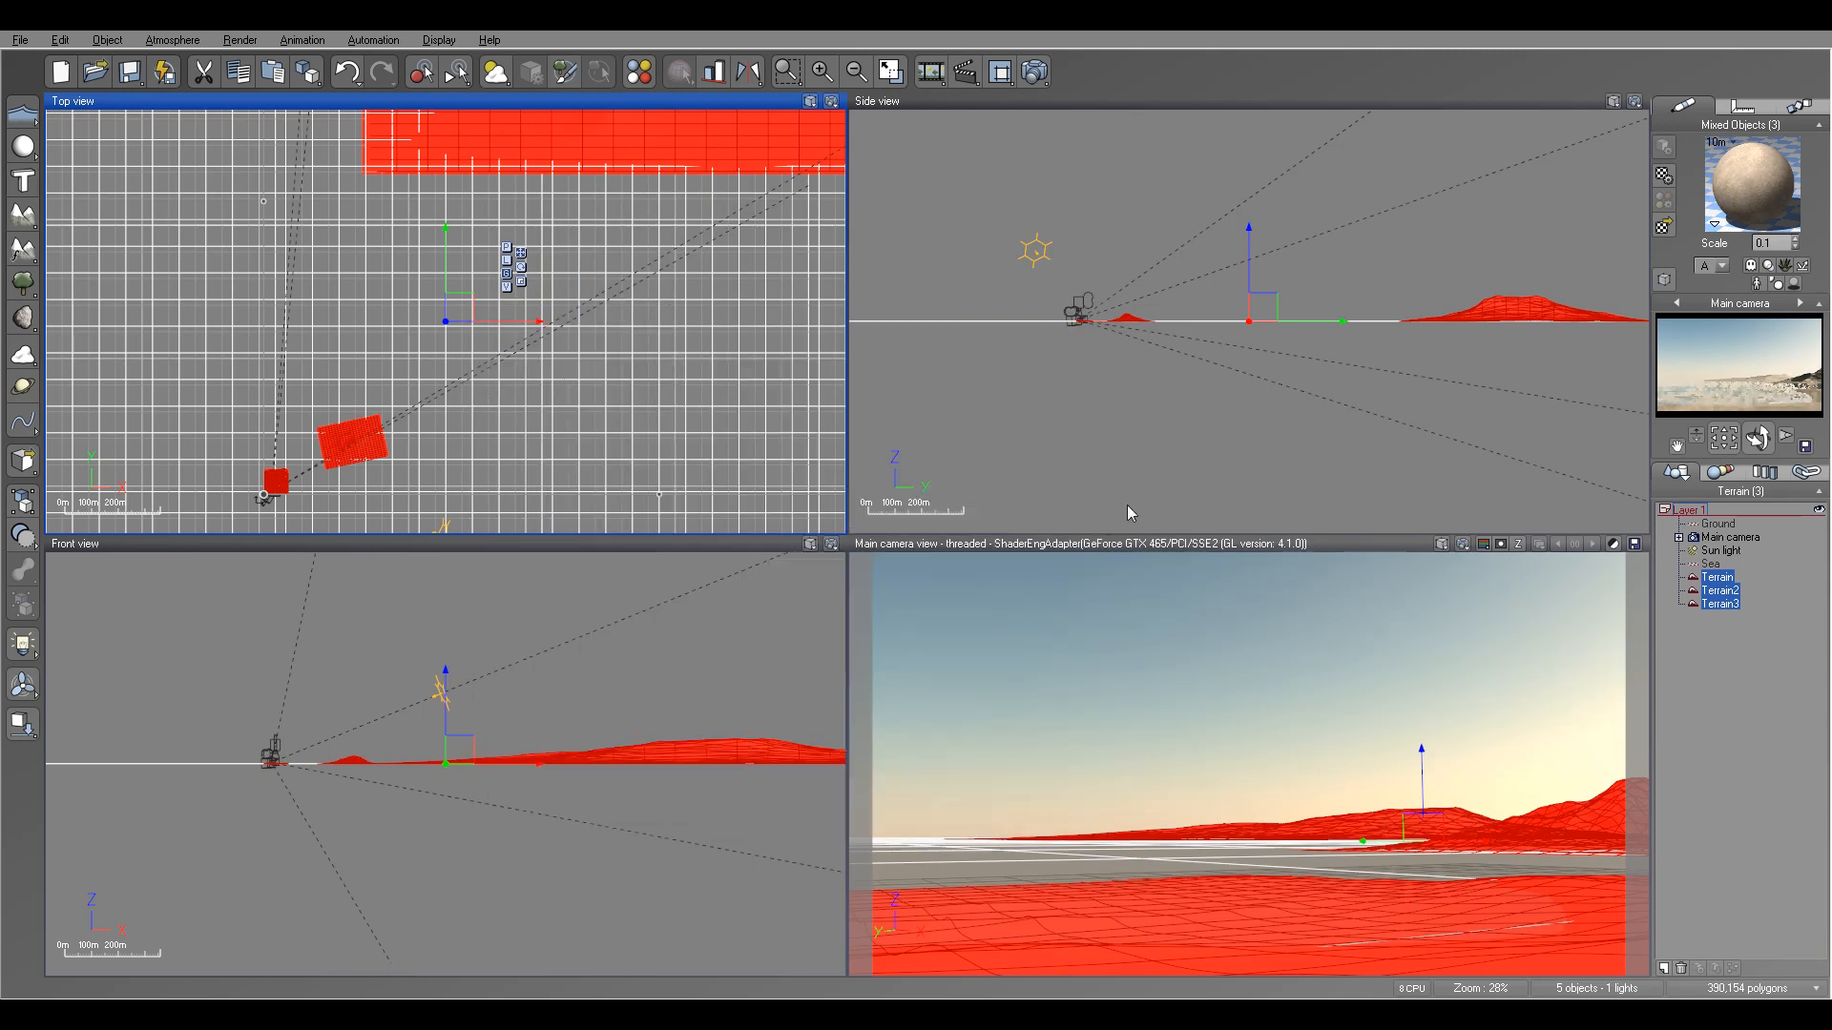
- Render the scene with the simplified sand bumps and accept the post-render options
{"action": "left_click", "coordinate": [1035, 72]}
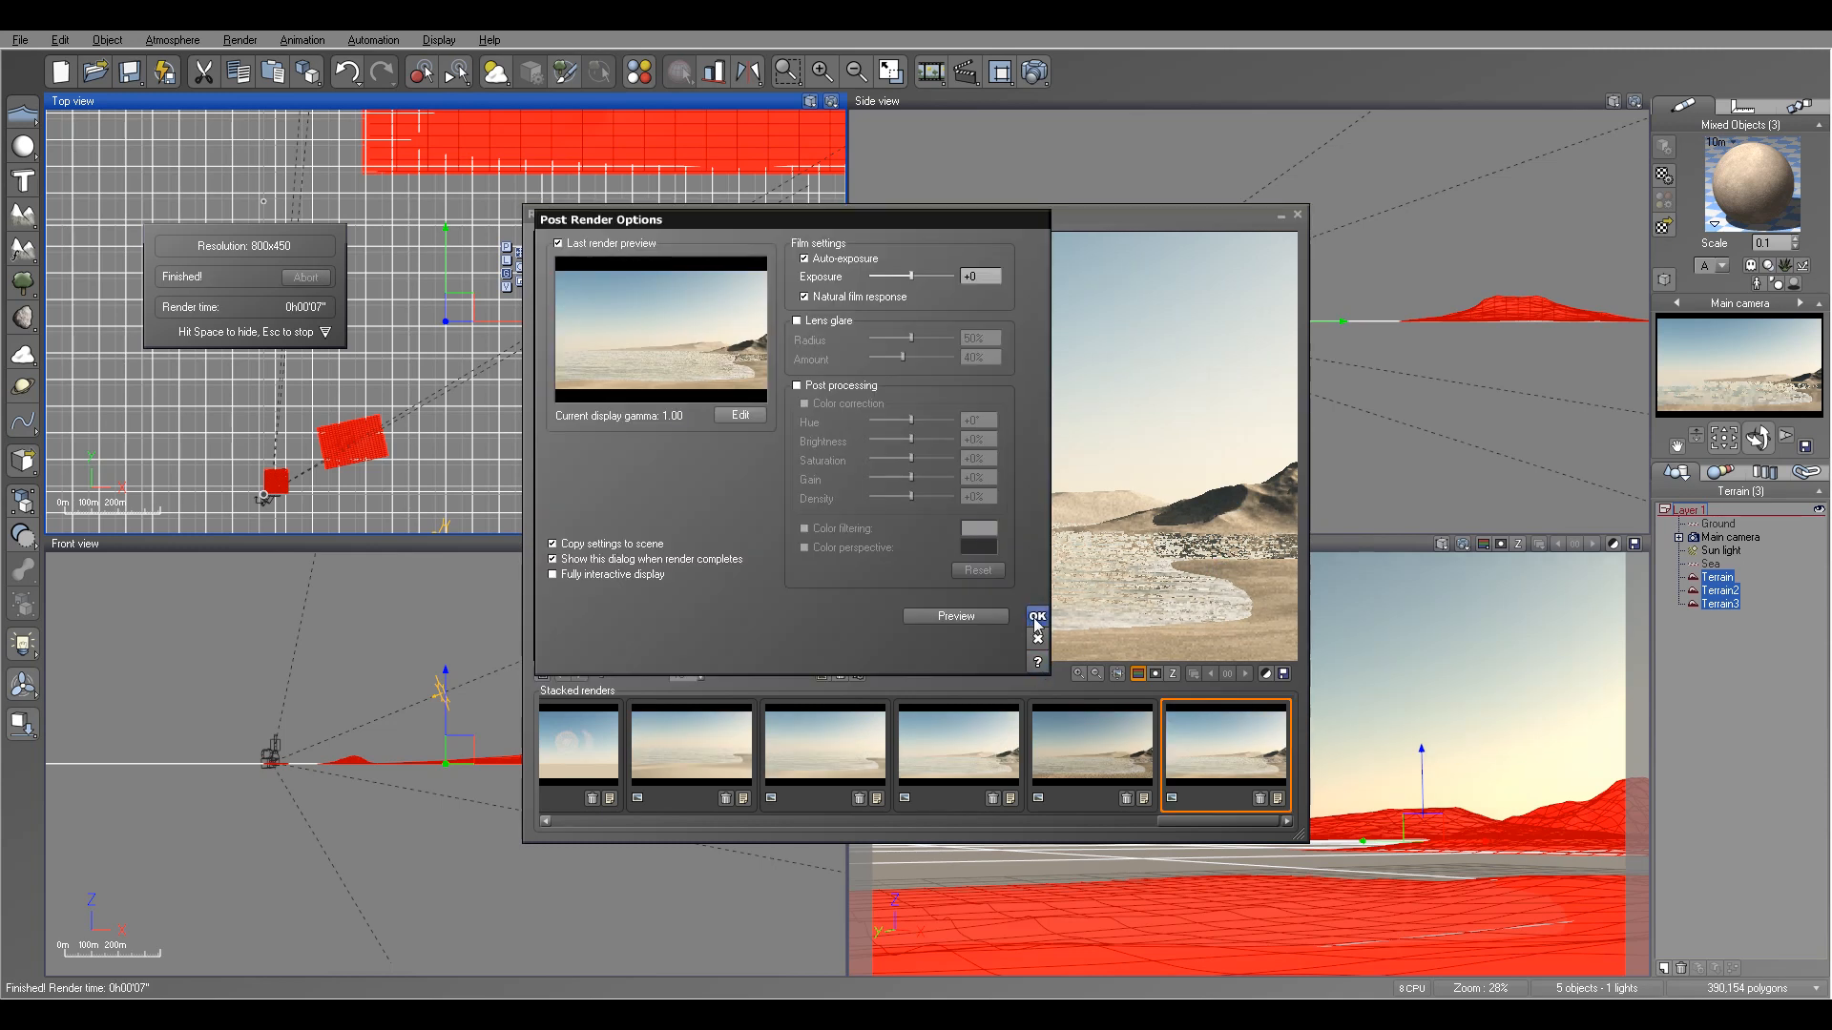
{"action": "left_click", "coordinate": [1035, 620]}
{"action": "left_click", "coordinate": [1298, 215]}
- Lower the bump depth of the Default water layer in the sea's material to about 0.15
{"action": "left_click", "coordinate": [1710, 564]}
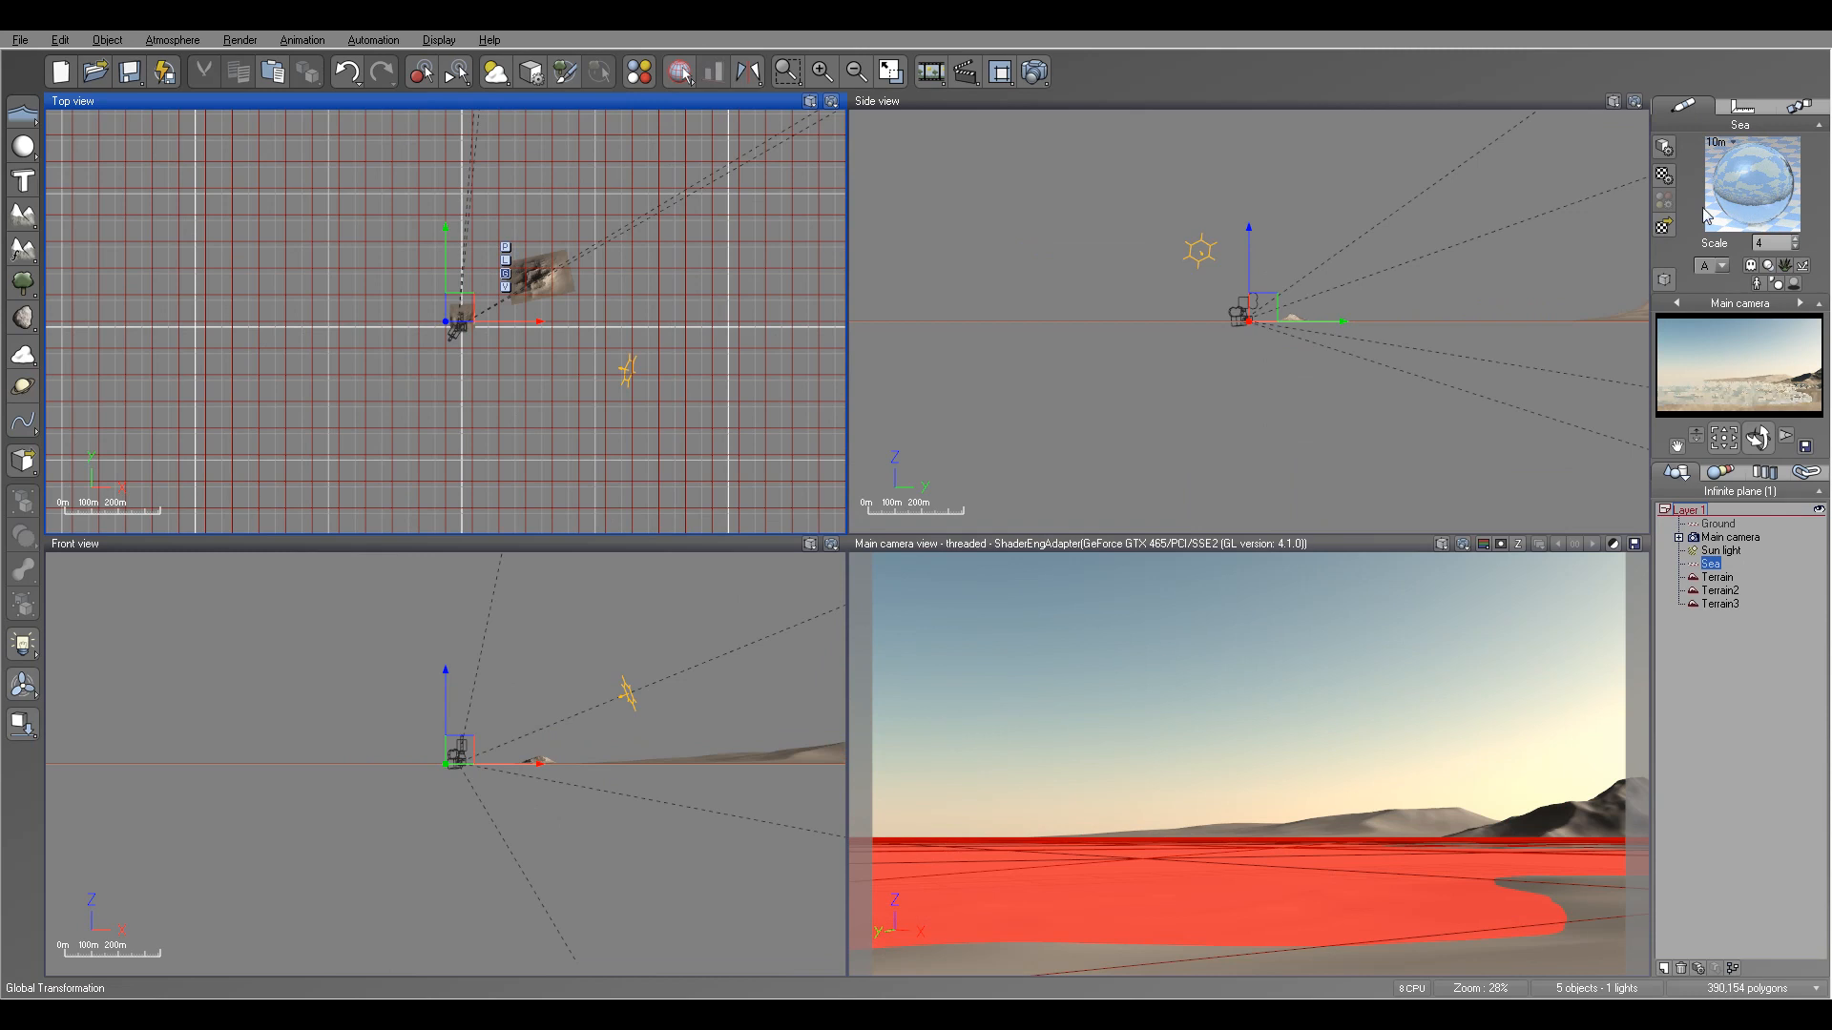
{"action": "double_click", "coordinate": [1755, 190]}
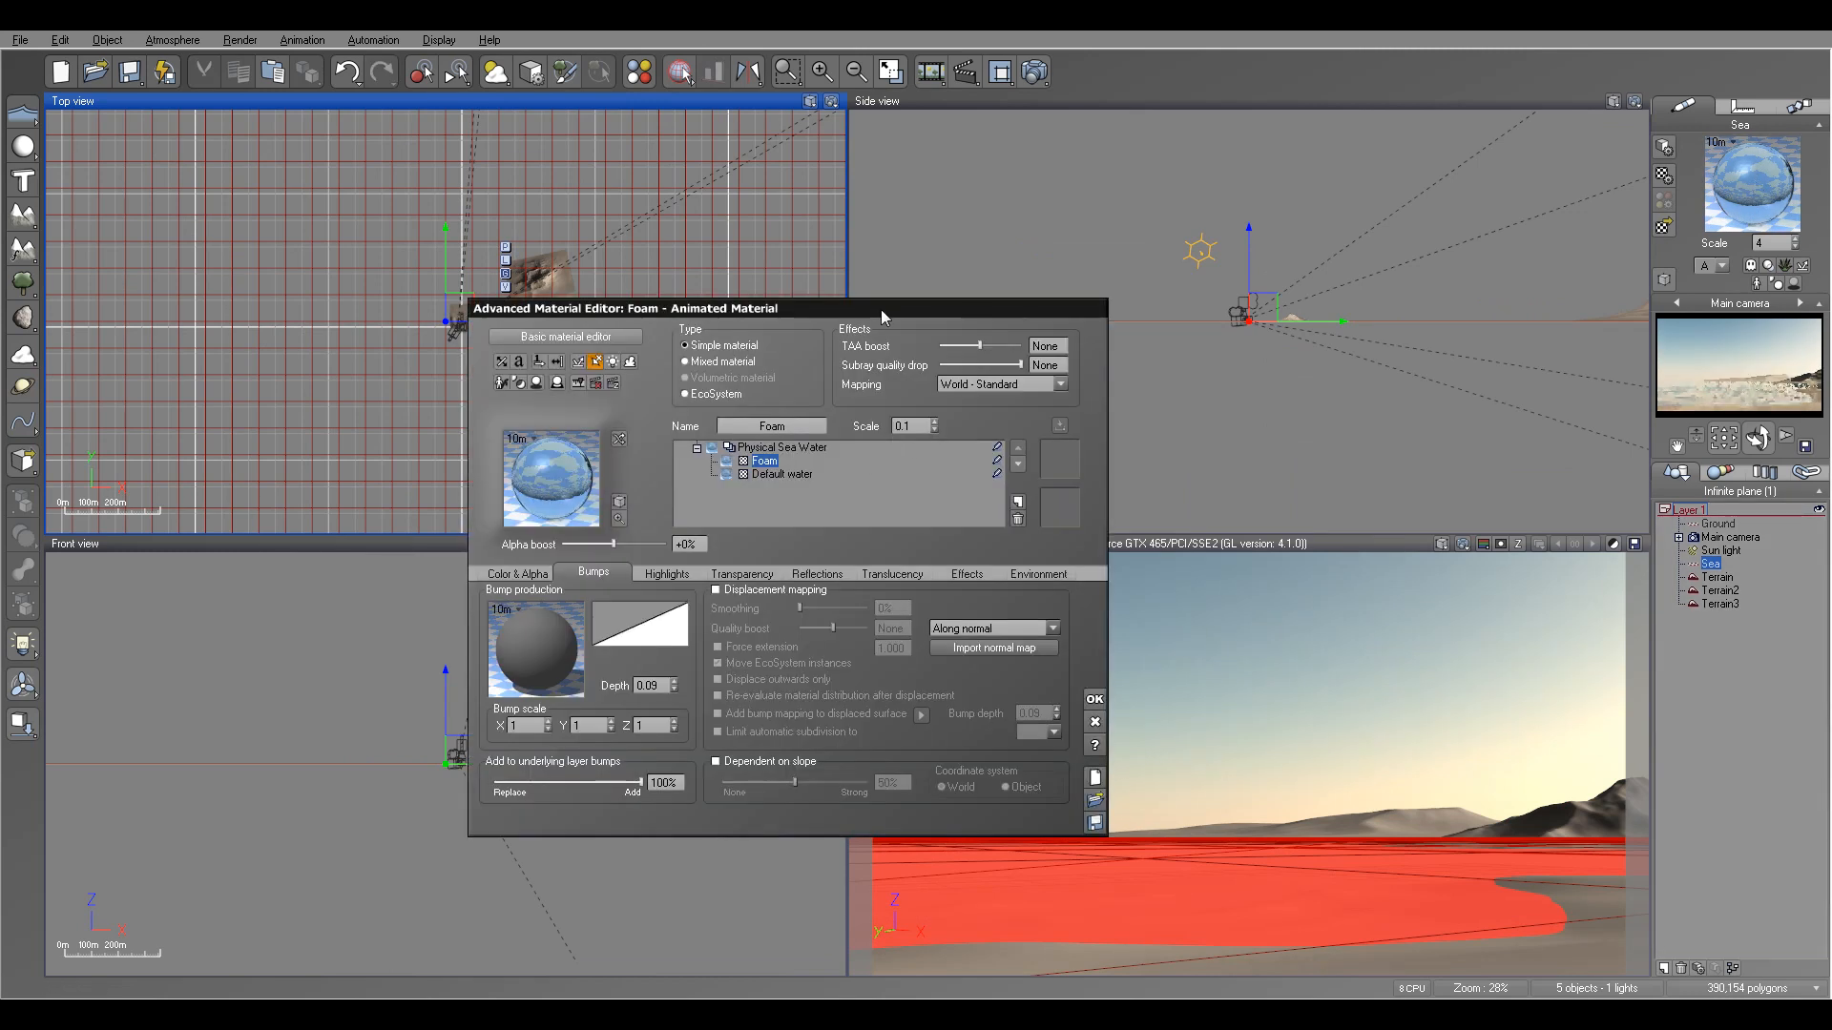
{"action": "left_click_drag", "start_coordinate": [883, 299], "coordinate": [940, 223]}
{"action": "left_click", "coordinate": [811, 380]}
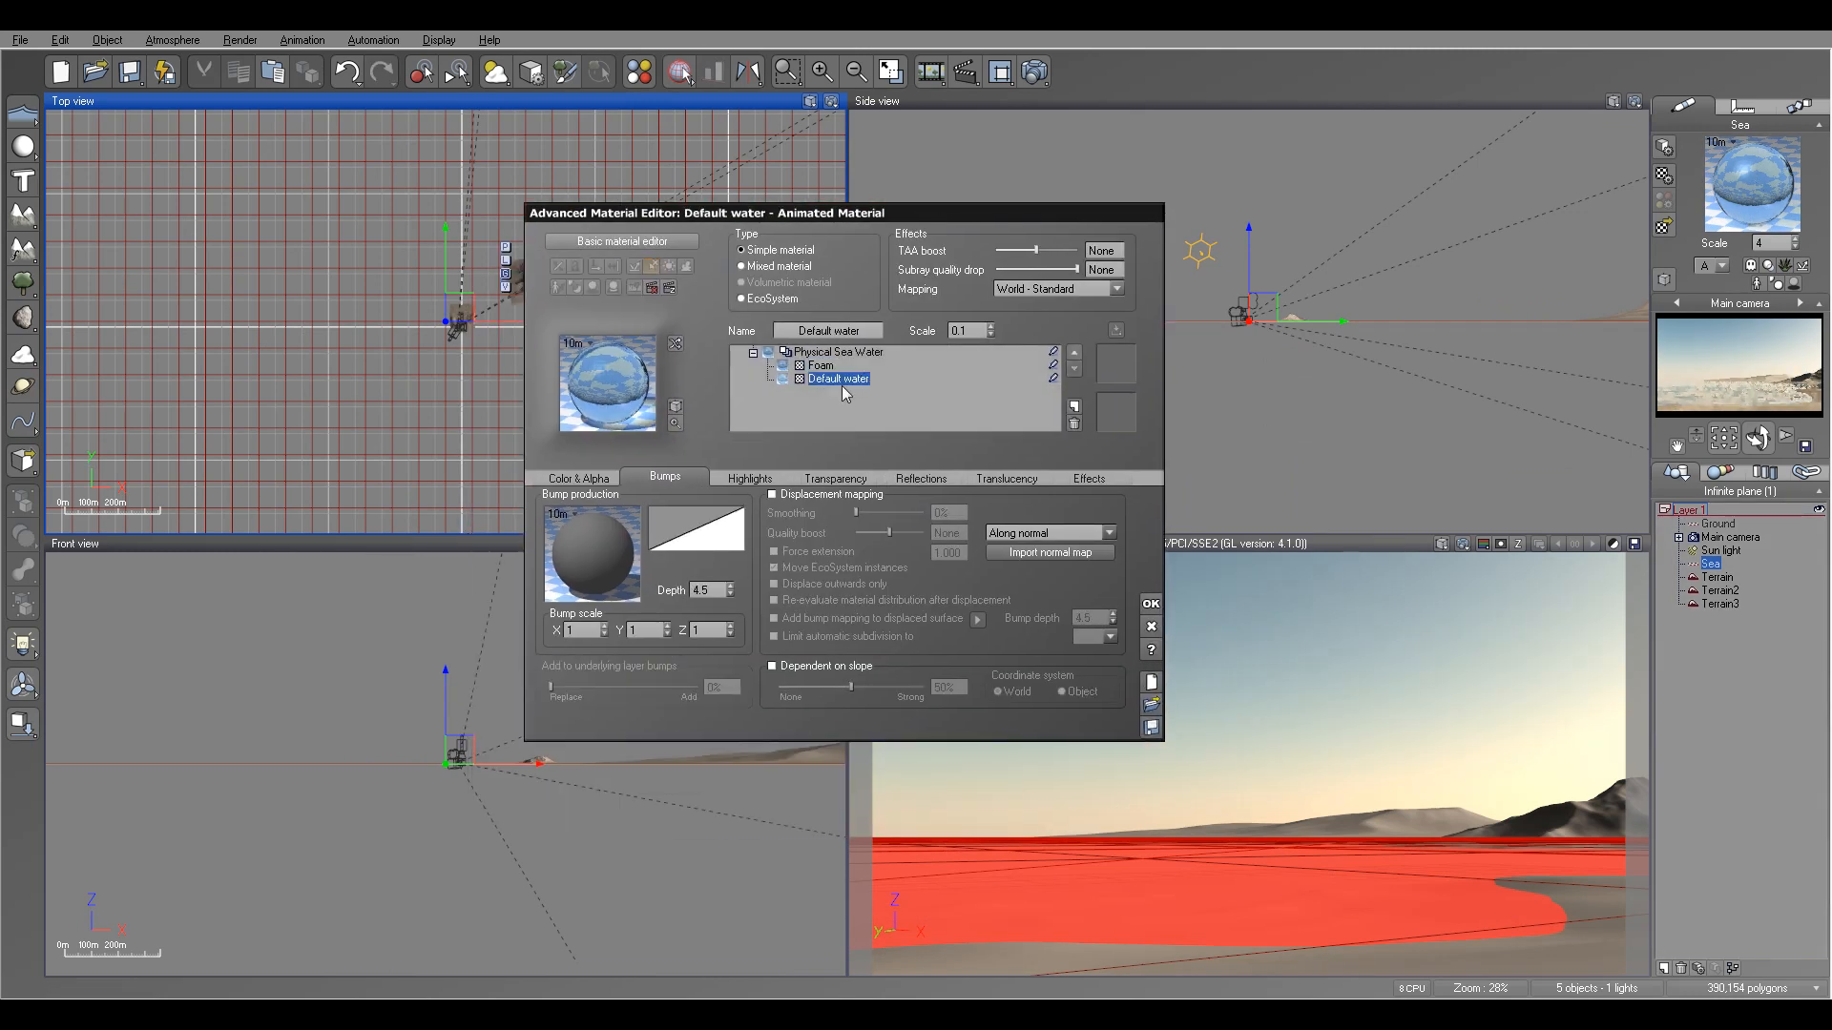
{"action": "left_click", "coordinate": [727, 589]}
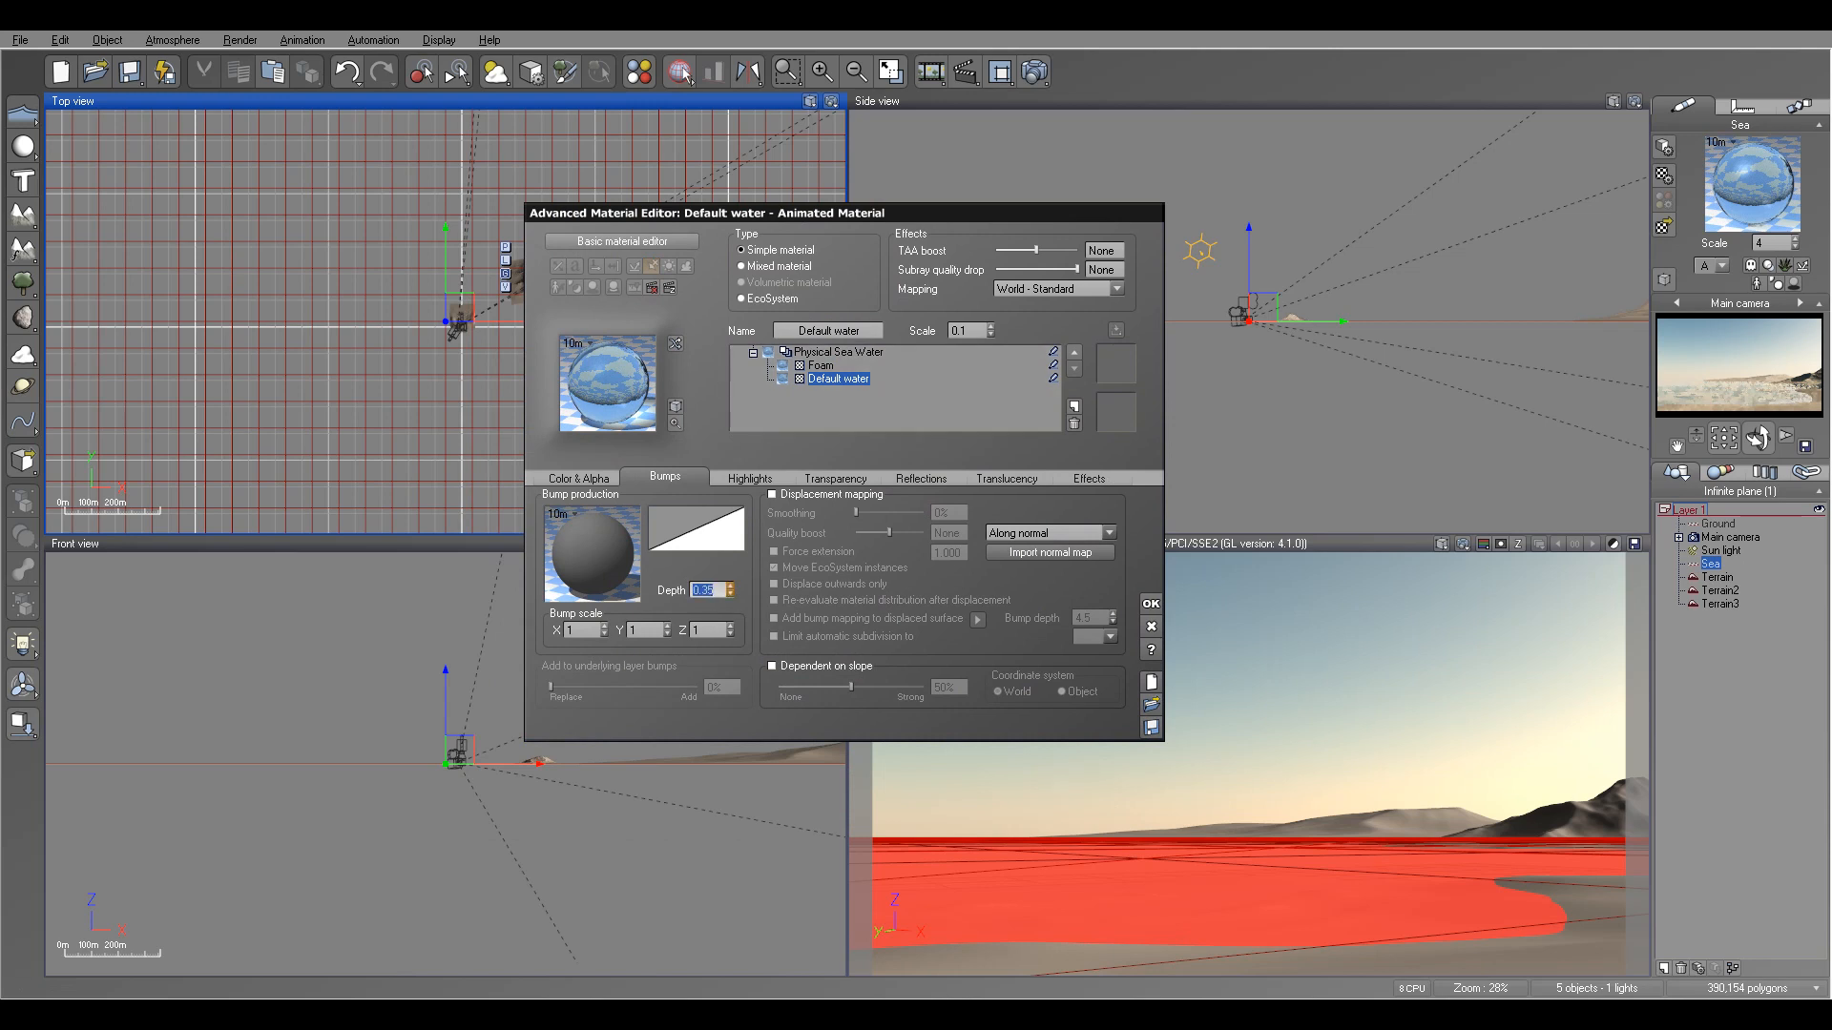
{"action": "left_click_drag", "start_coordinate": [730, 590], "coordinate": [769, 530]}
{"action": "left_click_drag", "start_coordinate": [731, 591], "coordinate": [732, 603]}
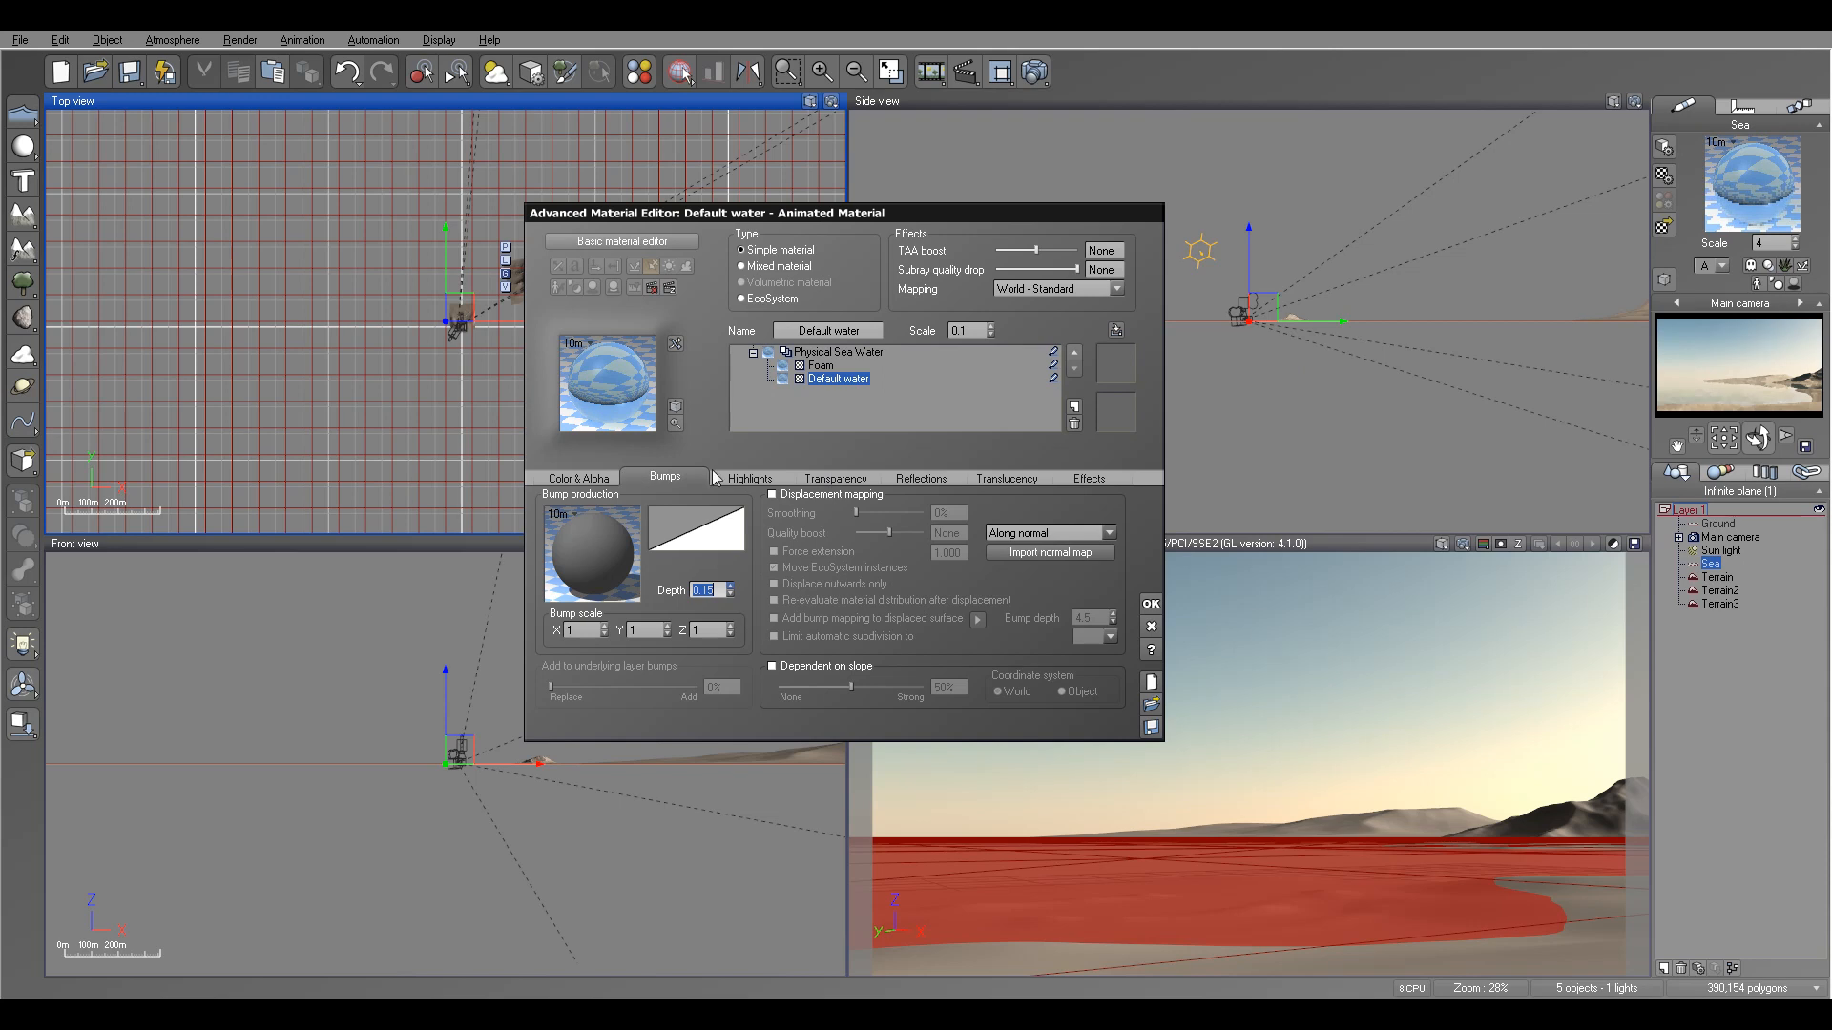
- Set the Default water layer's Turn reflective with angle to 66% and render the scene
{"action": "left_click", "coordinate": [836, 478]}
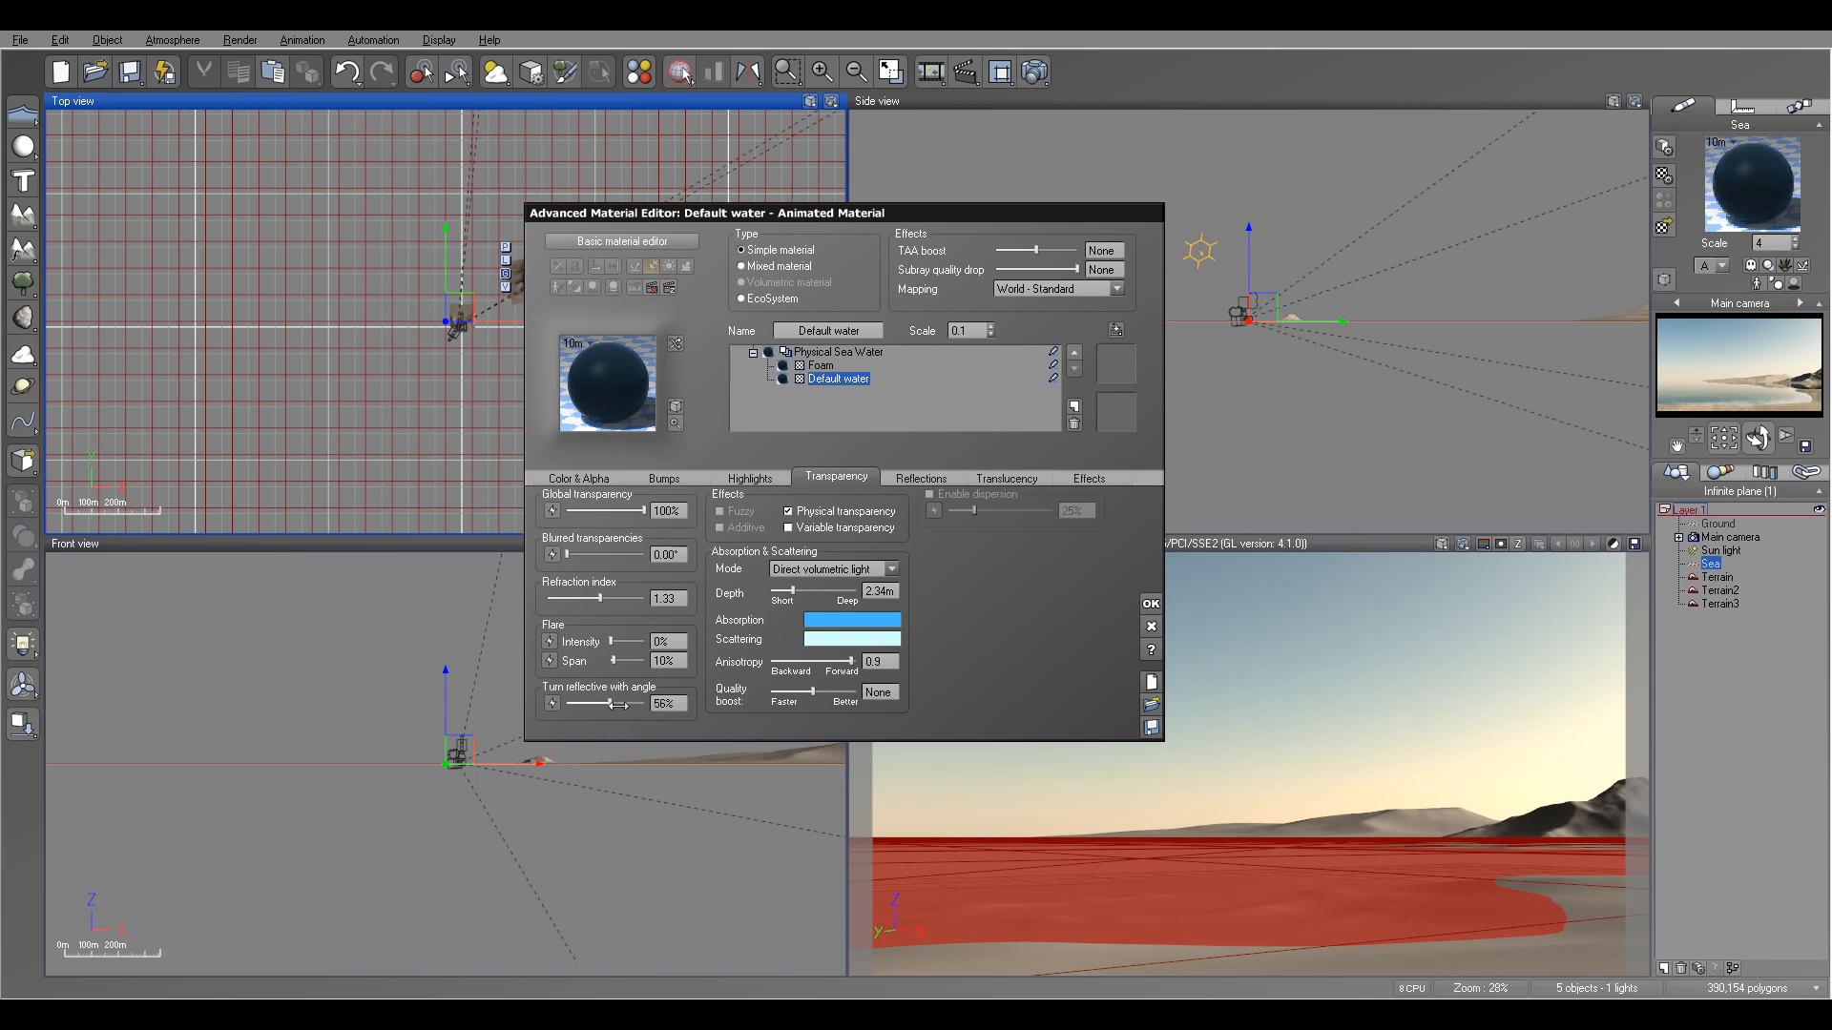
{"action": "left_click_drag", "start_coordinate": [620, 704], "coordinate": [621, 707]}
{"action": "left_click", "coordinate": [1032, 72]}
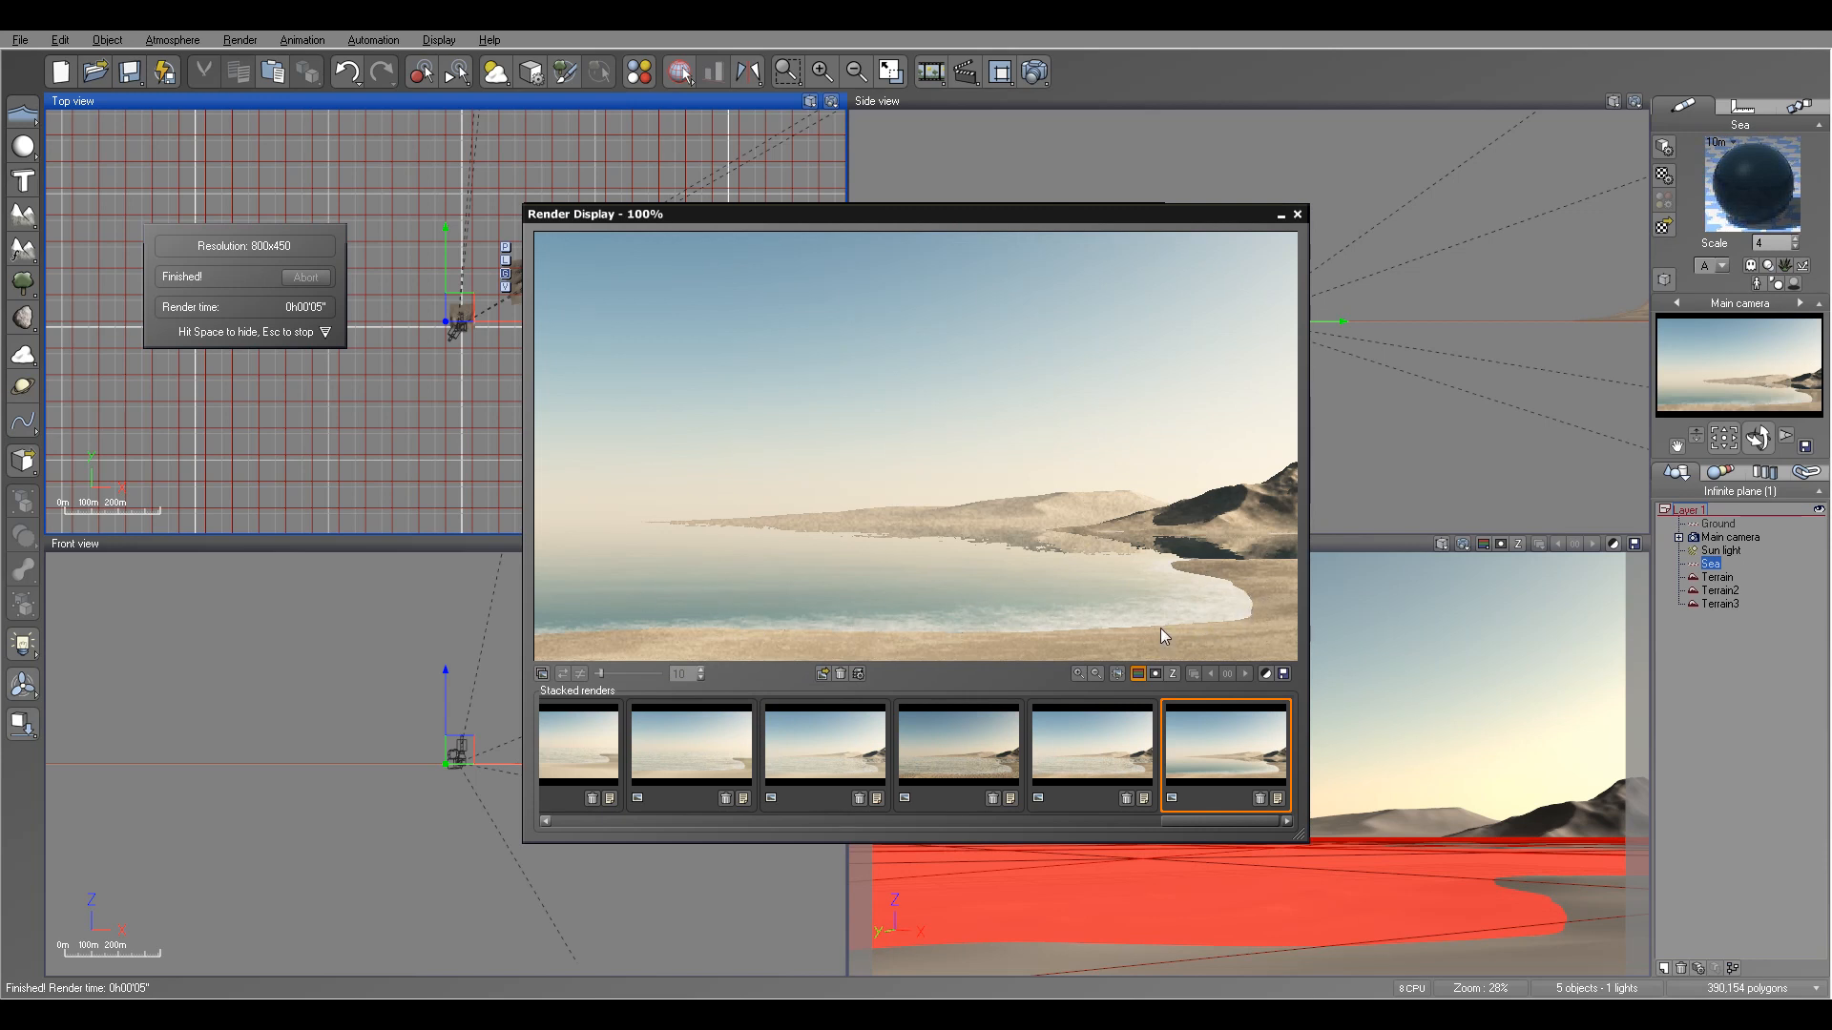
{"action": "left_click", "coordinate": [1297, 216]}
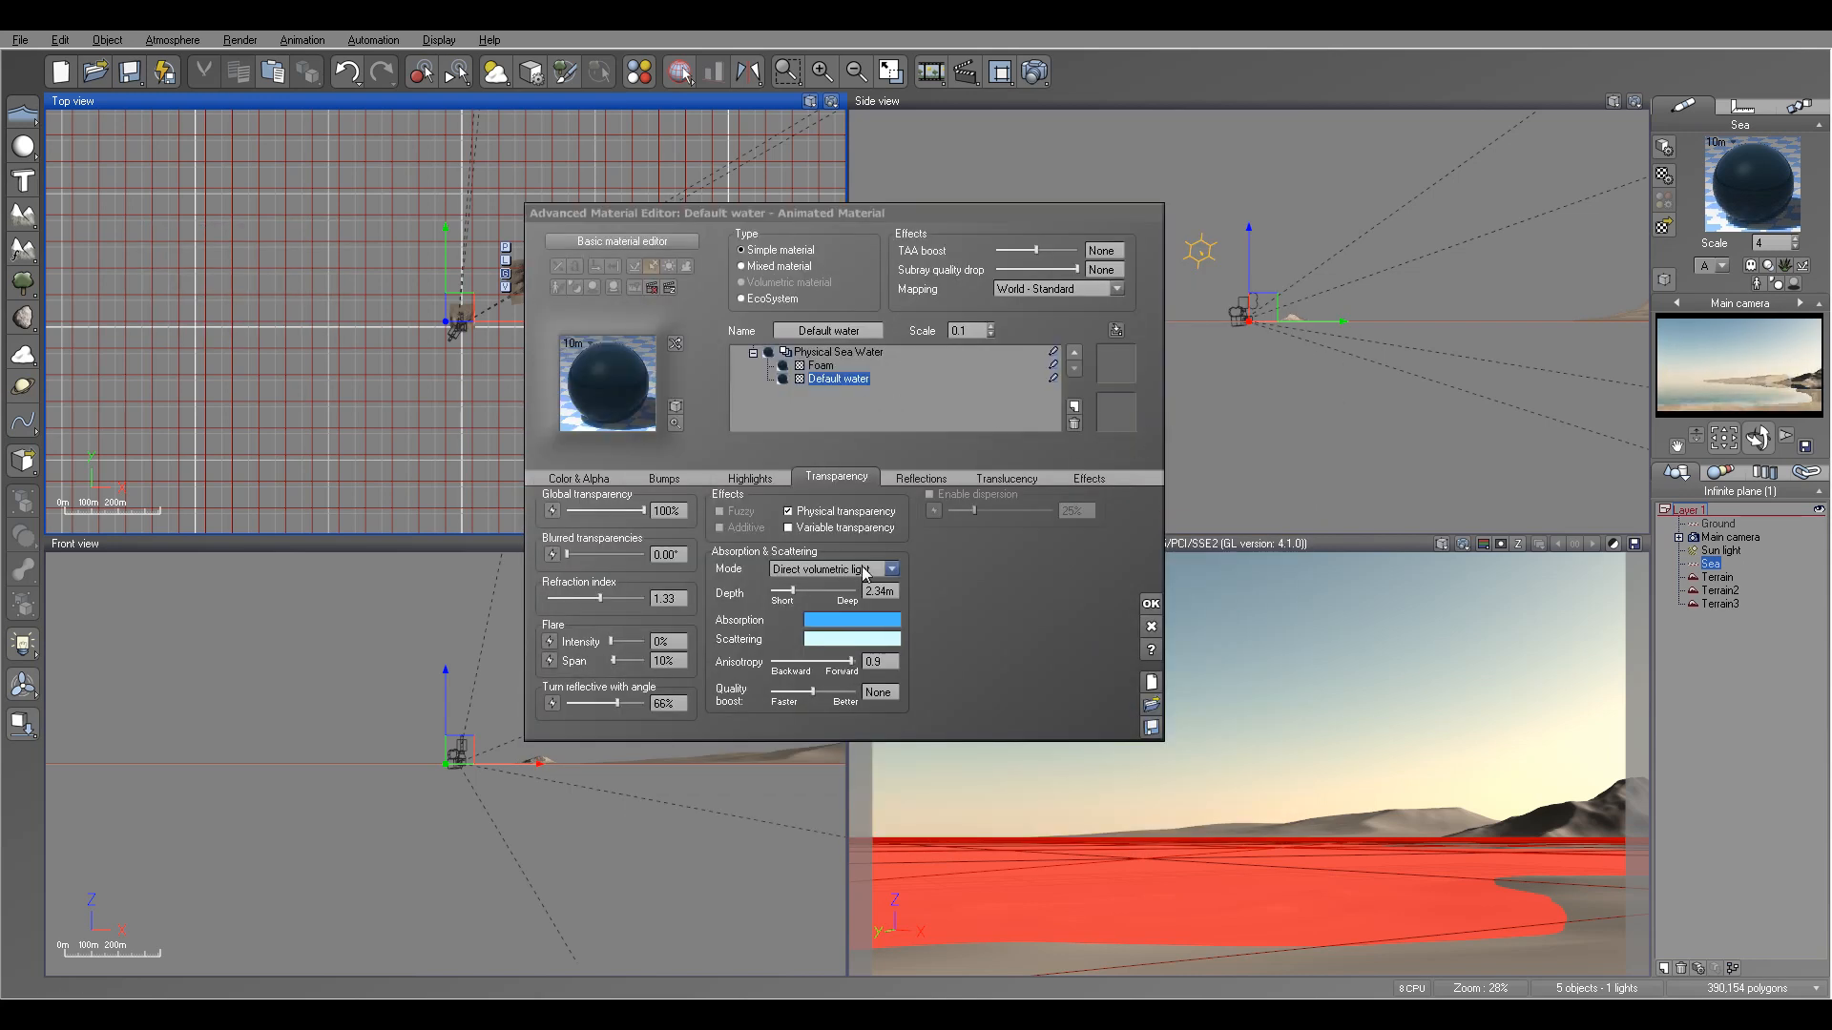
- Set the Foam layer's alpha boost to -17% and accept the sea material
{"action": "left_click", "coordinate": [825, 367]}
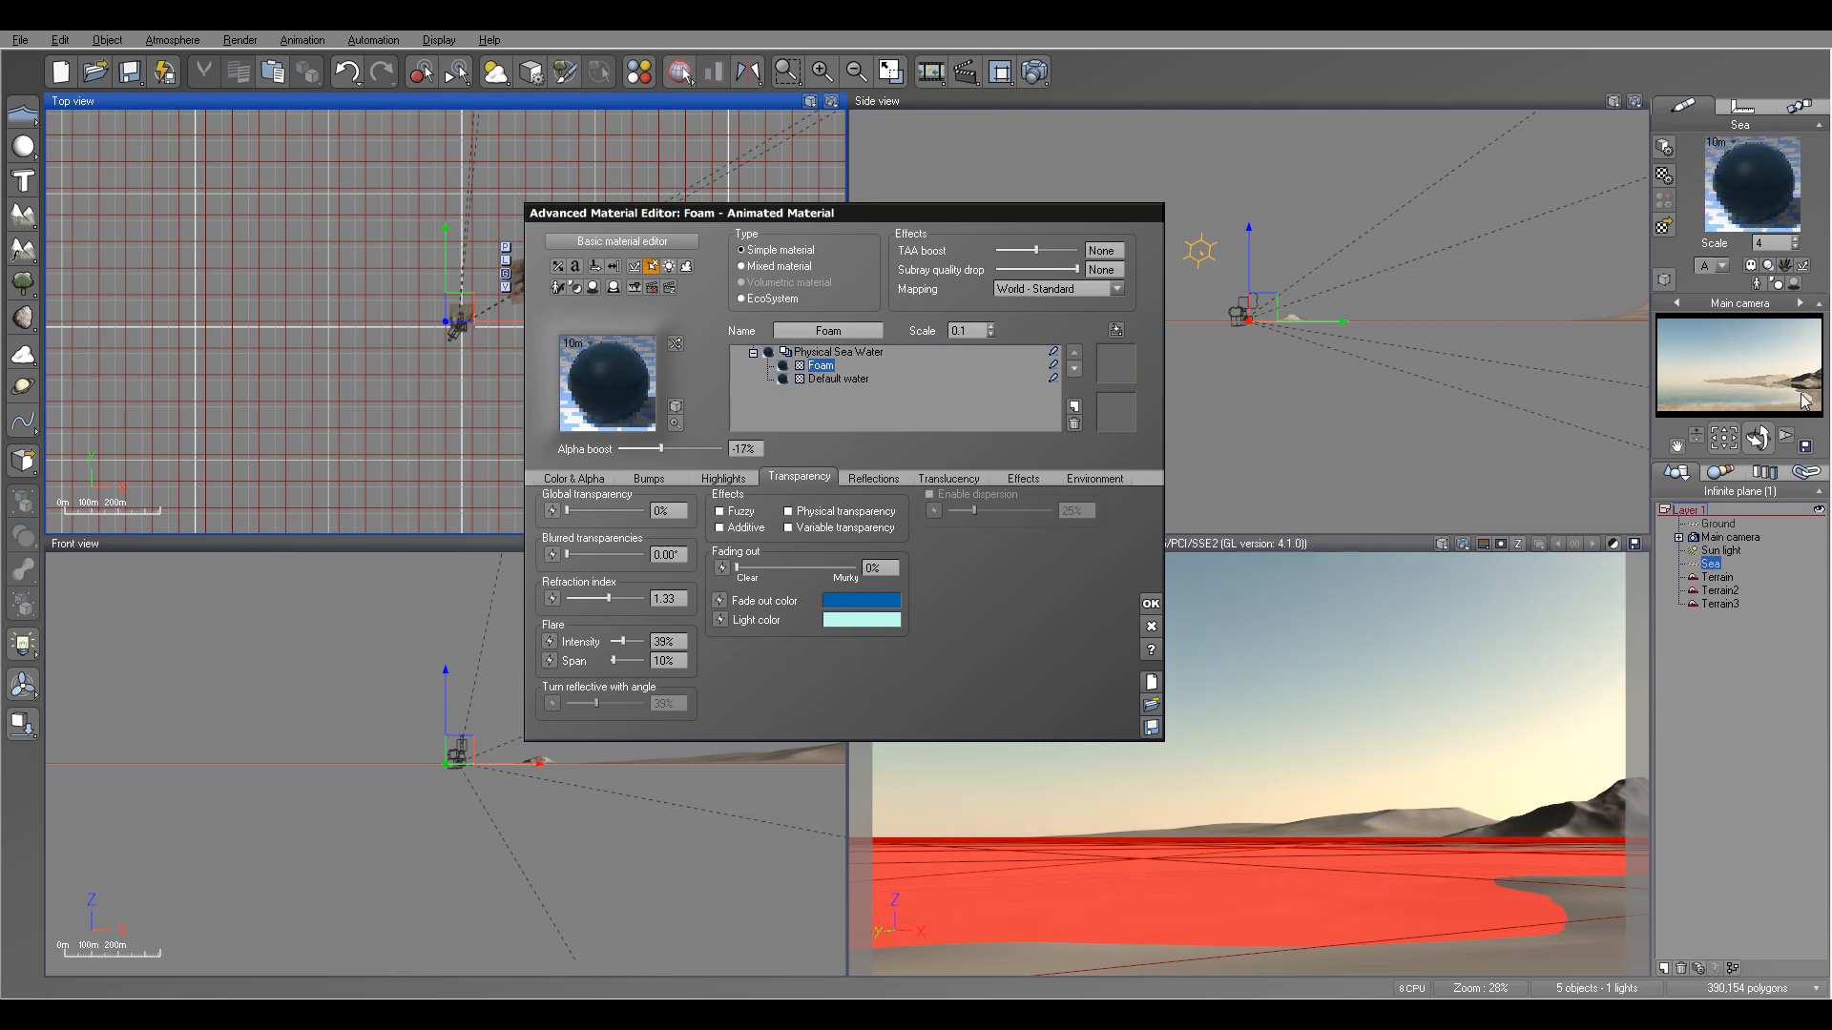
{"action": "left_click", "coordinate": [1152, 607]}
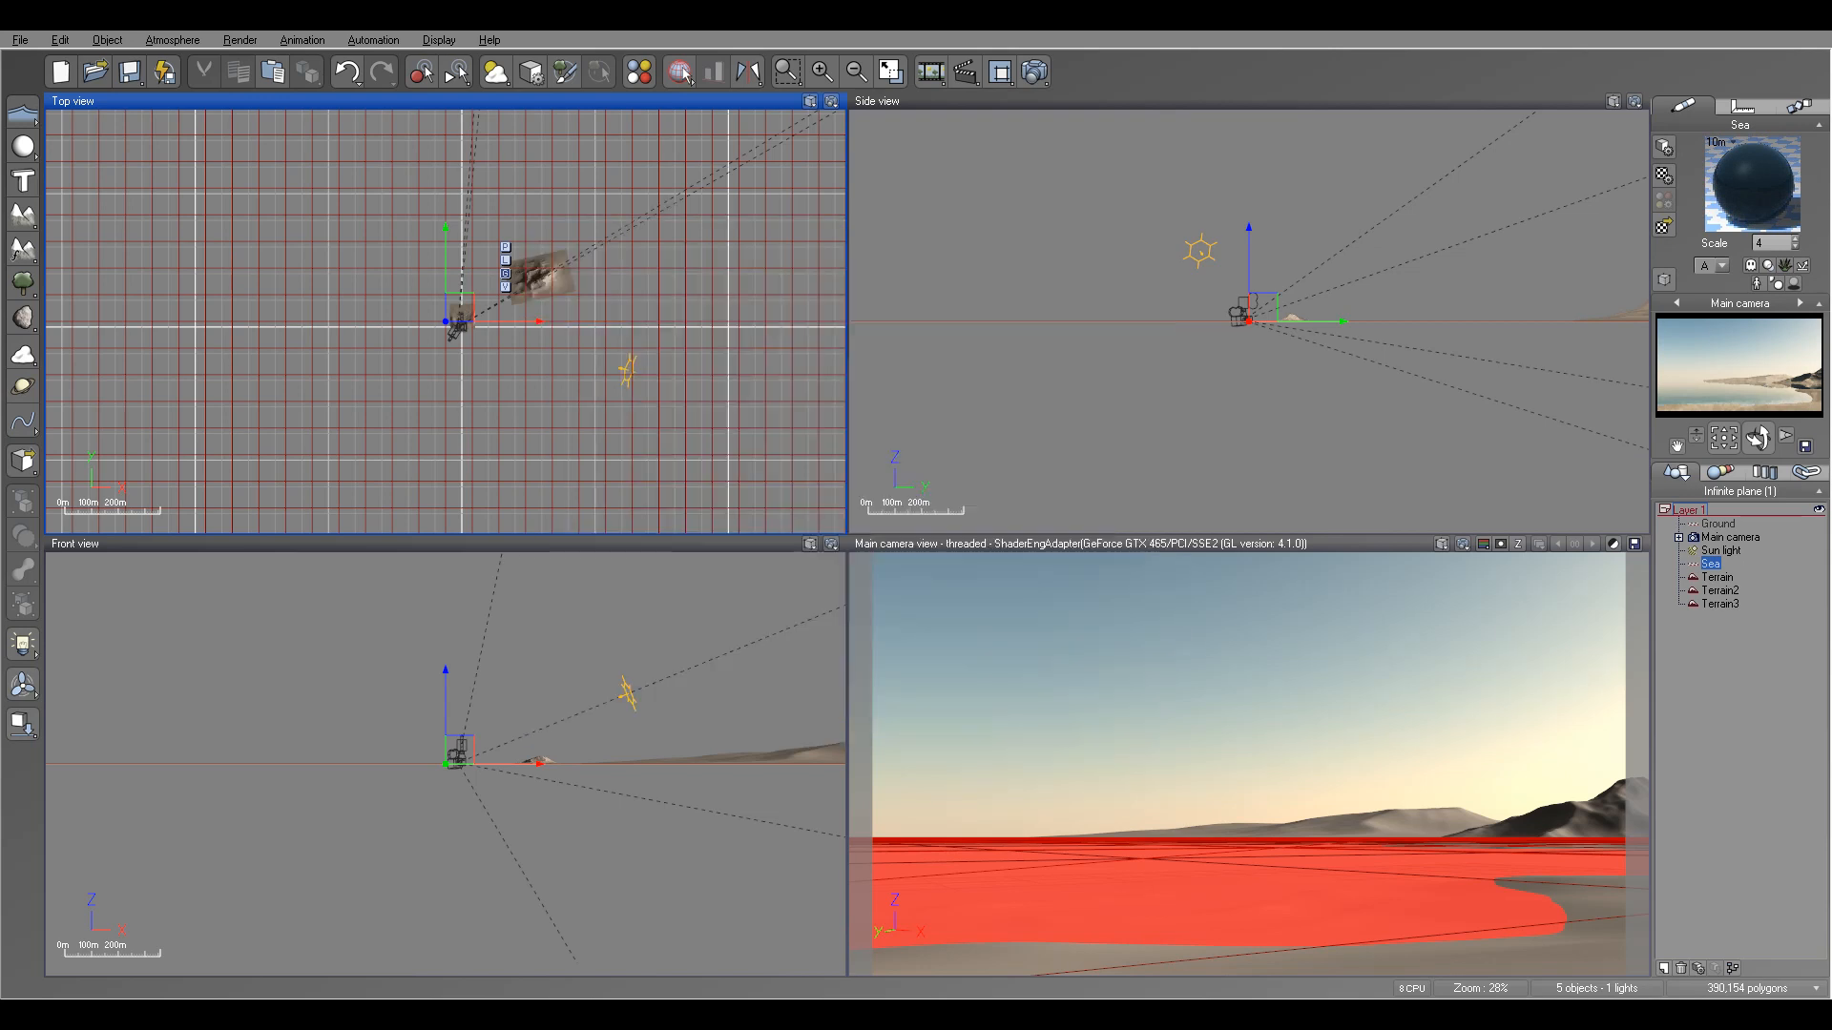
- Add a planet high in the sky above the background terrains and enlarge it to about three times its size
{"action": "right_click_drag", "start_coordinate": [748, 283], "coordinate": [835, 282]}
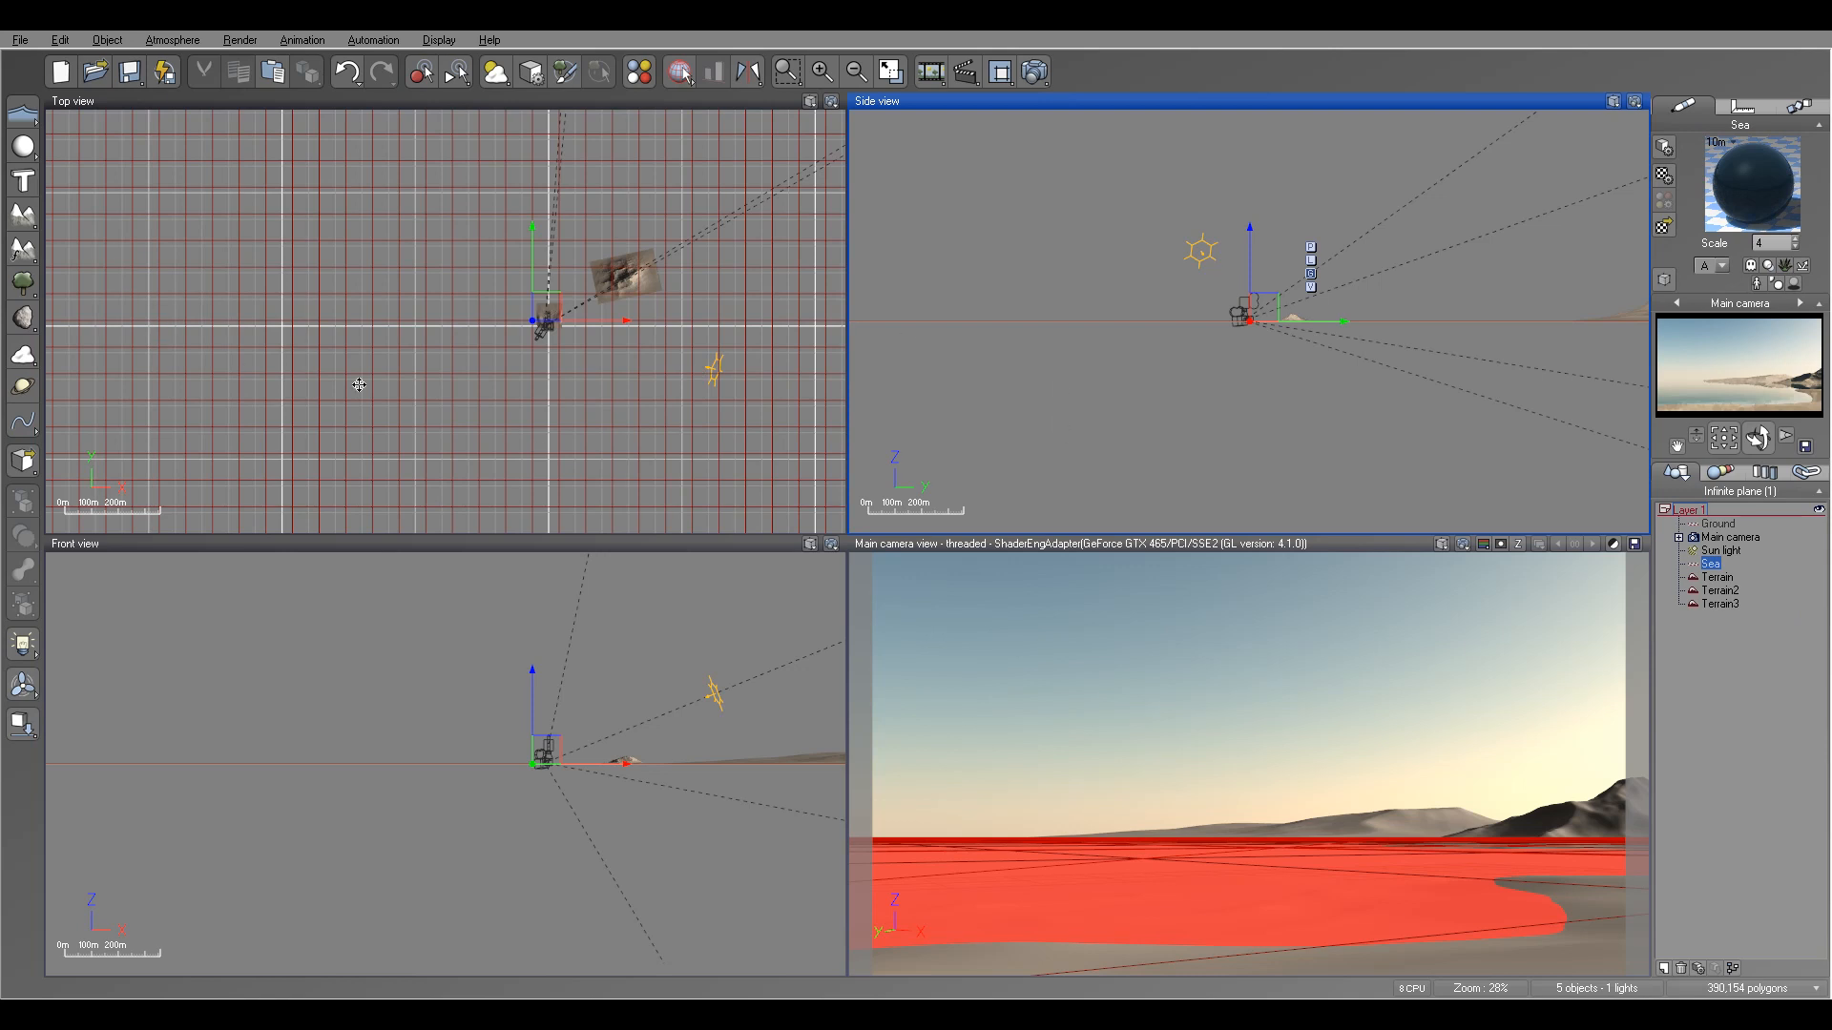
{"action": "left_click", "coordinate": [23, 387]}
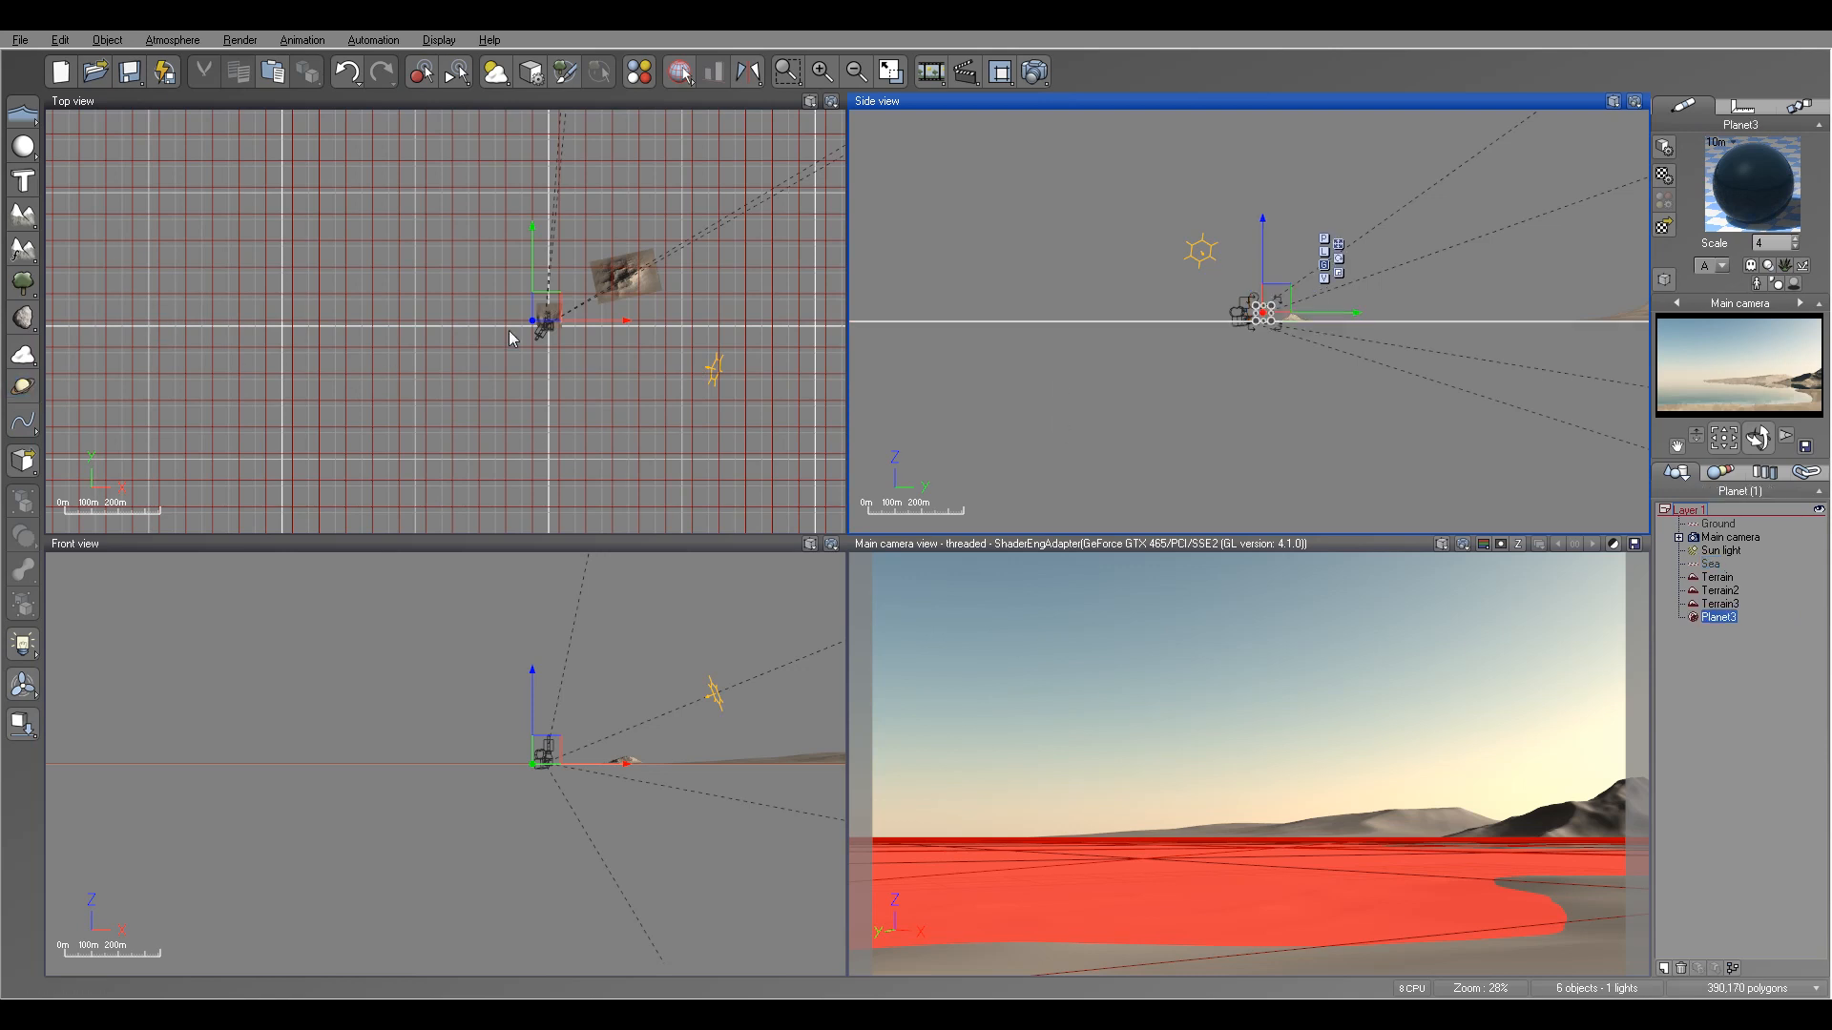
{"action": "scroll", "coordinate": [560, 327], "scroll_direction": "up", "scroll_amount": 5}
{"action": "right_click_drag", "start_coordinate": [695, 283], "coordinate": [530, 347]}
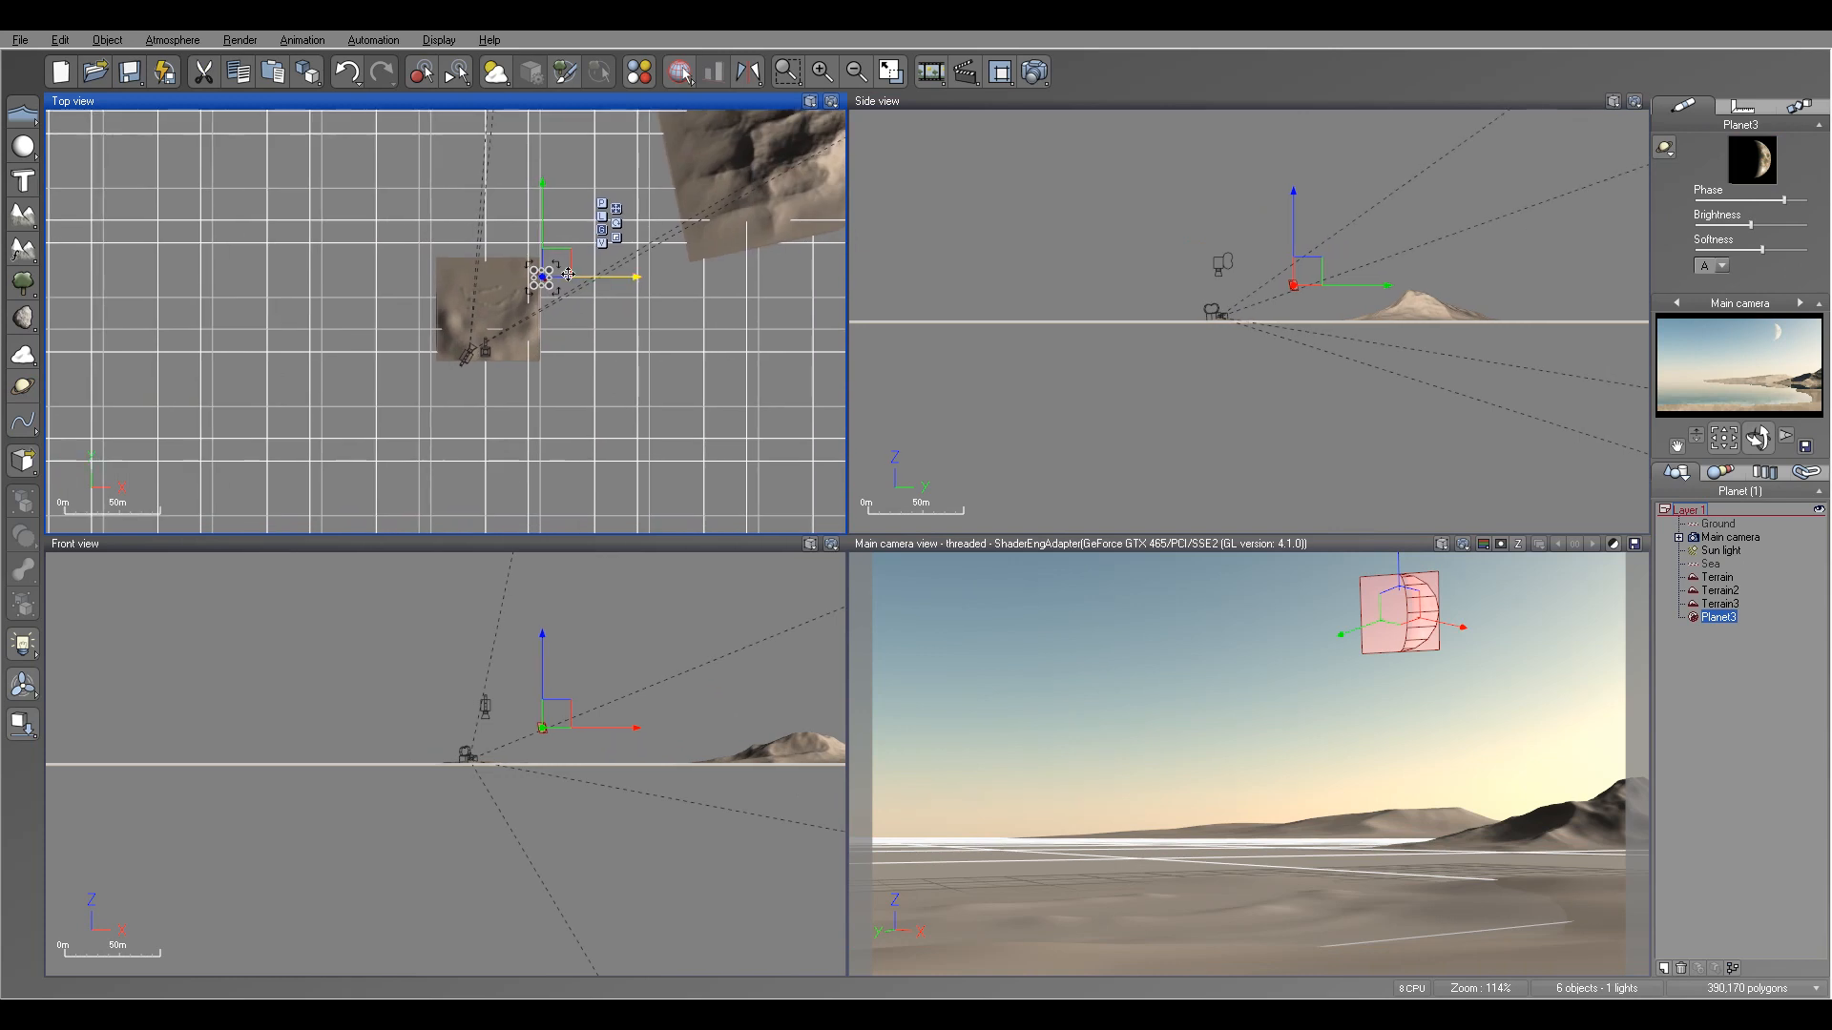
{"action": "left_click_drag", "start_coordinate": [550, 270], "coordinate": [630, 266]}
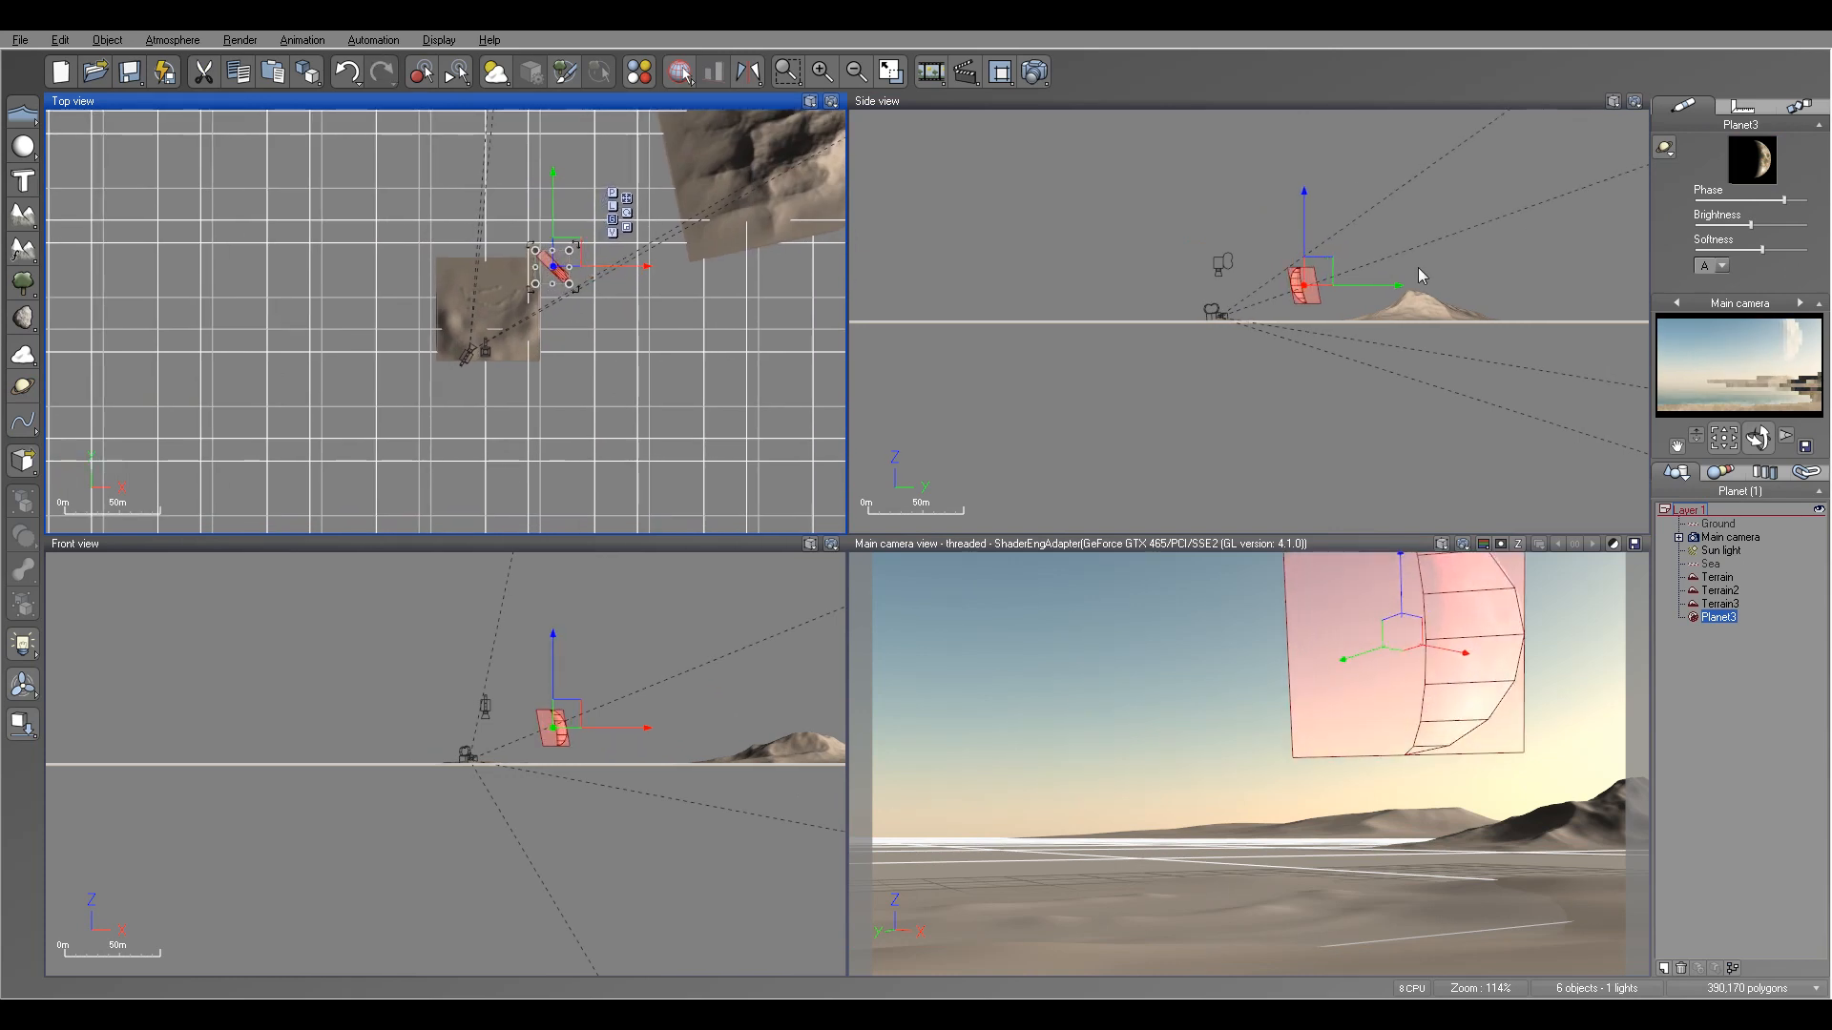
- Set the planet's phase to full and load a dark planet picture from the epiclandscape folder as its custom image
{"action": "left_click_drag", "start_coordinate": [1771, 201], "coordinate": [1756, 202]}
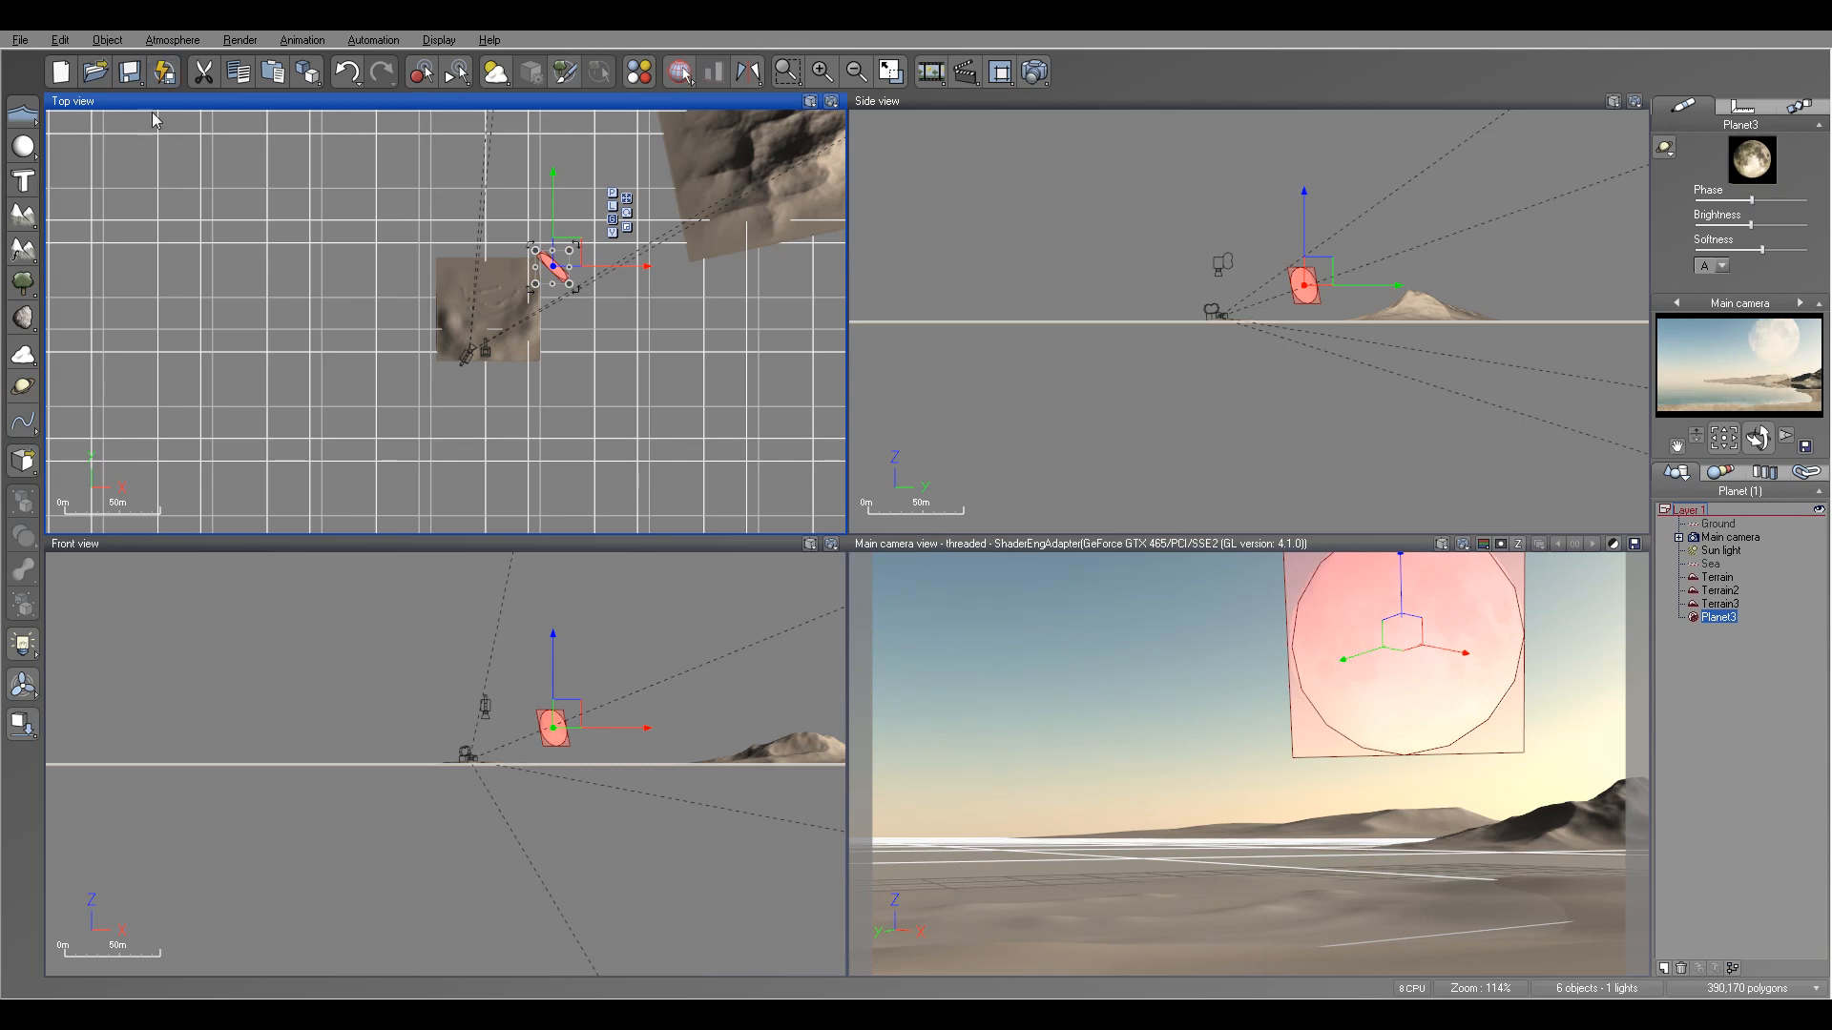
{"action": "left_click", "coordinate": [1665, 149]}
{"action": "left_click", "coordinate": [1706, 349]}
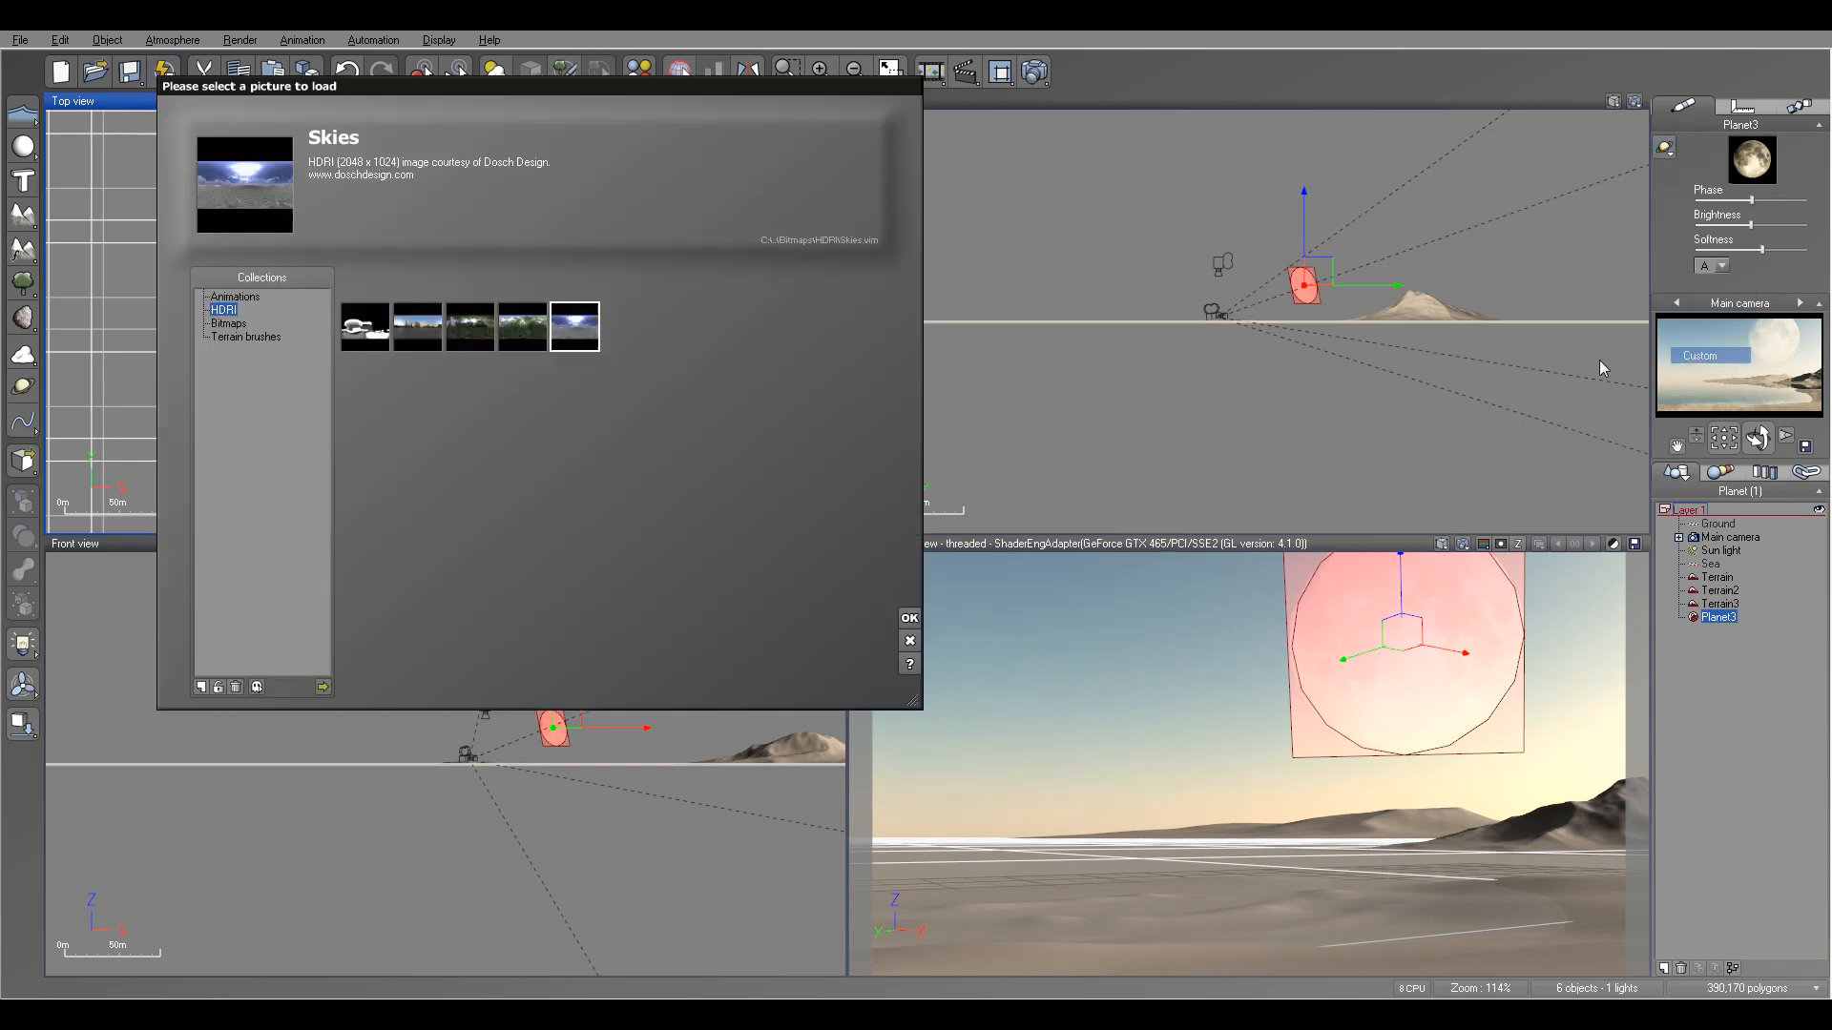
{"action": "left_click", "coordinate": [322, 687]}
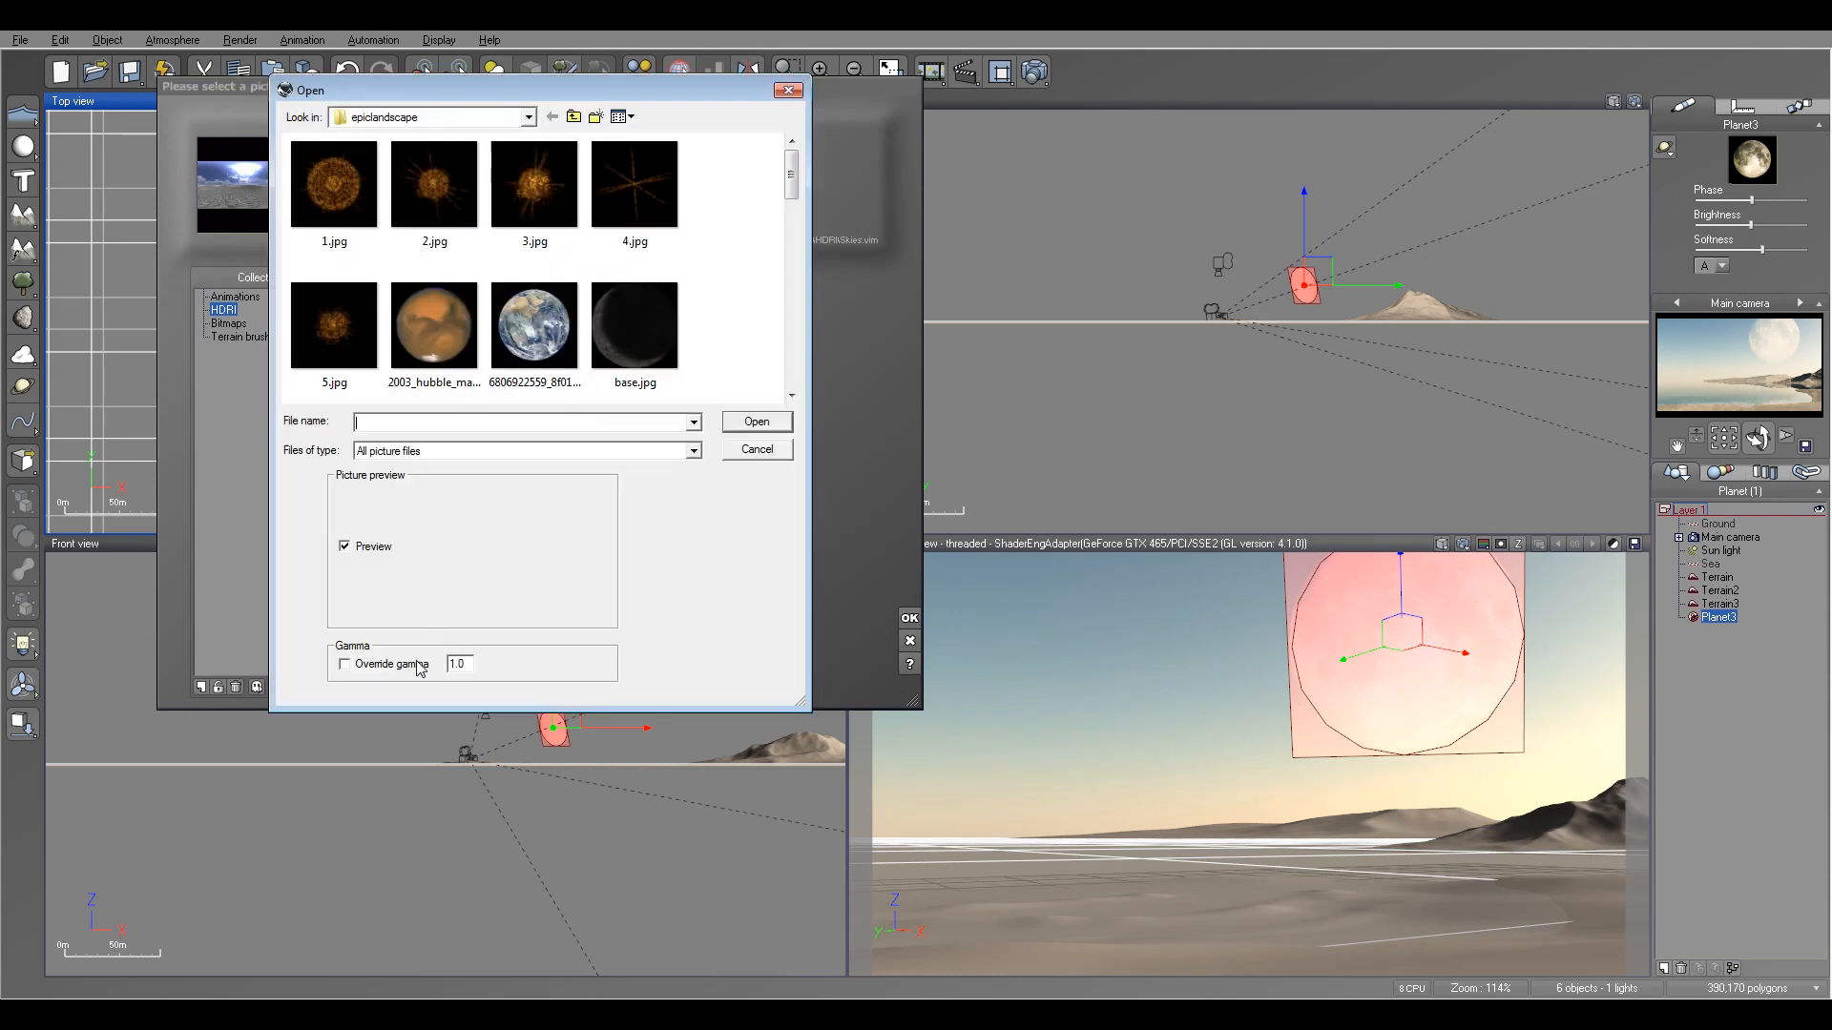
{"action": "left_click_drag", "start_coordinate": [791, 164], "coordinate": [815, 206]}
{"action": "left_click", "coordinate": [635, 243]}
{"action": "left_click", "coordinate": [758, 422]}
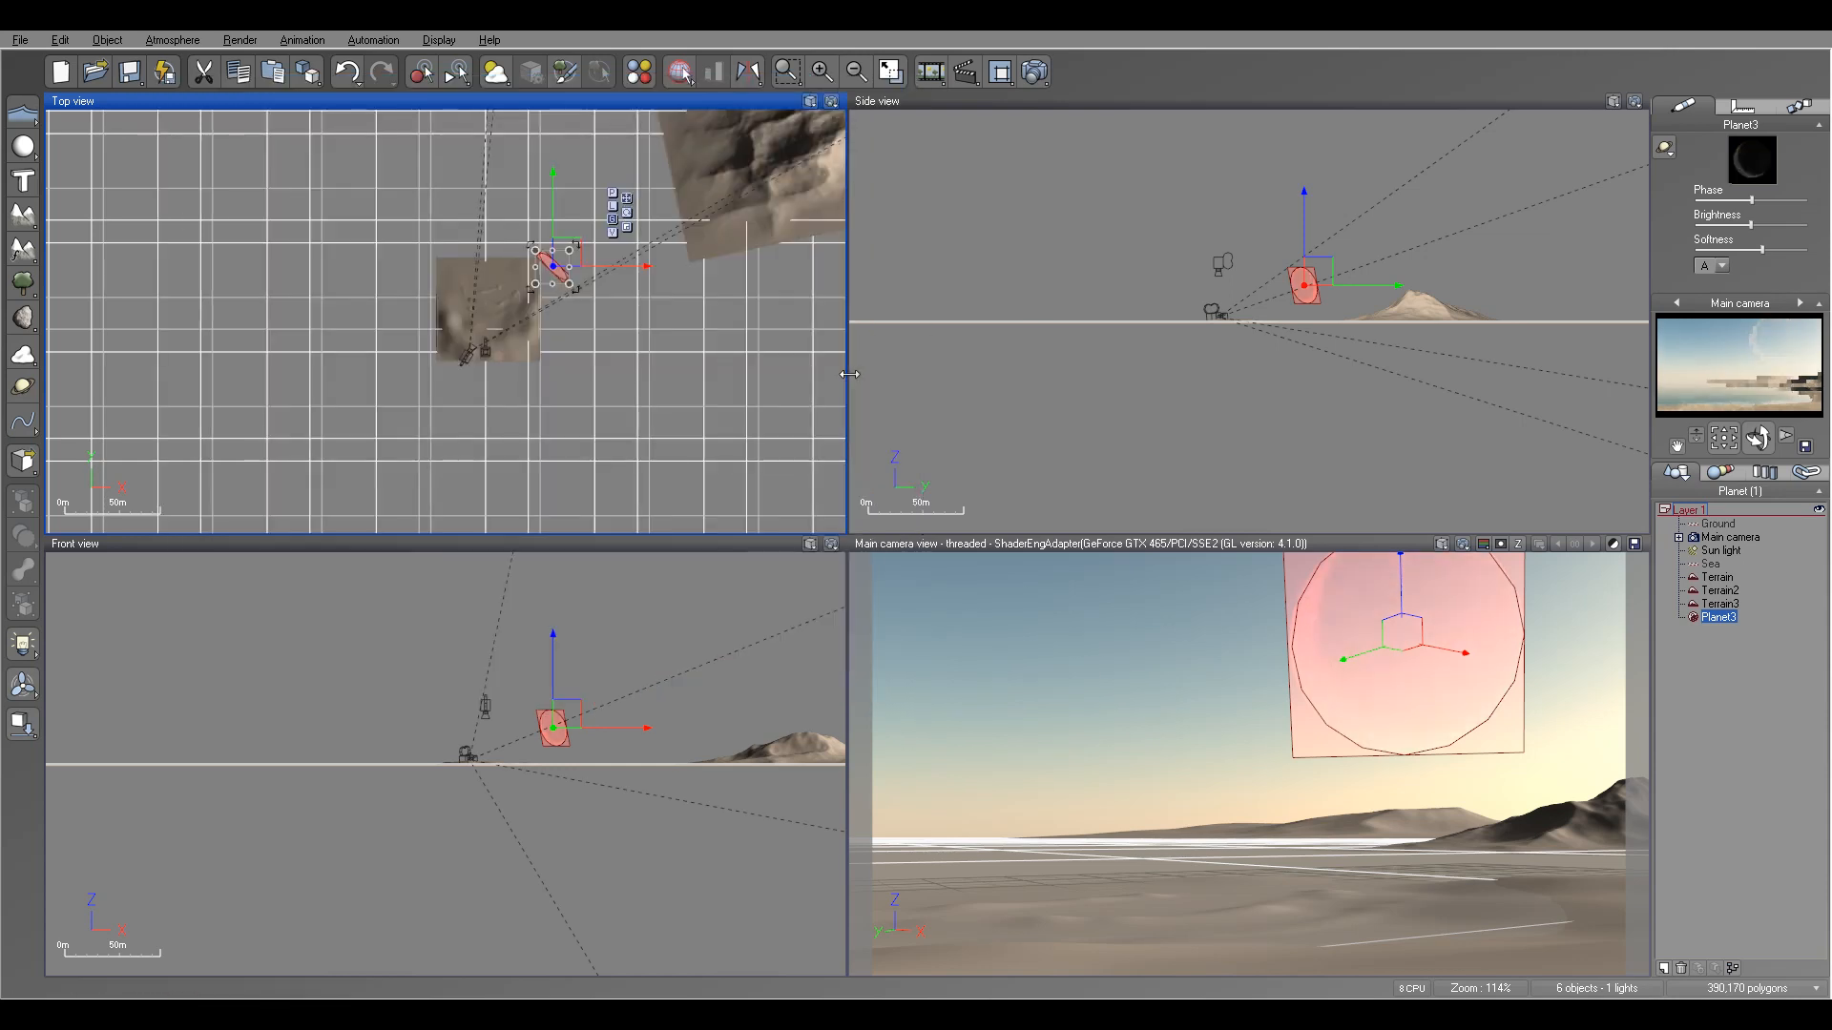
- Enlarge the planet further and shift it slightly so it fills the upper right of the camera's sky
{"action": "left_click", "coordinate": [1312, 274]}
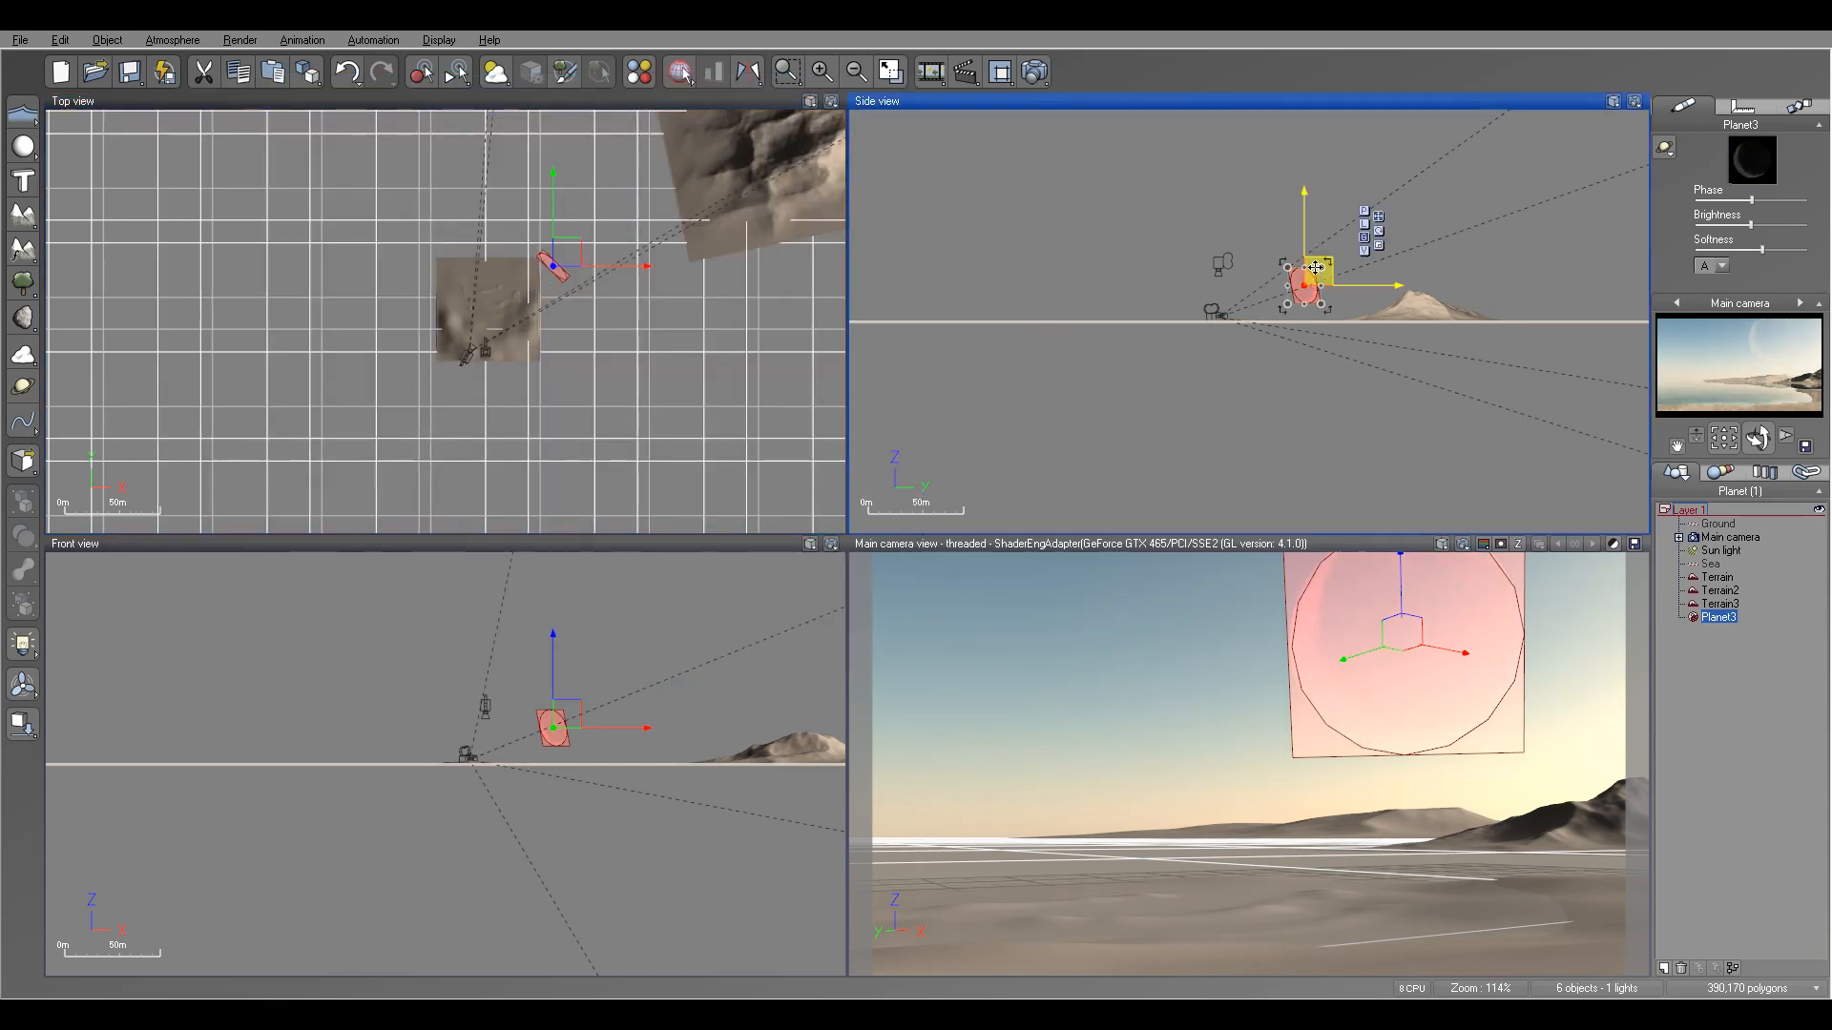
{"action": "left_click_drag", "start_coordinate": [1325, 264], "coordinate": [1359, 263]}
{"action": "right_click_drag", "start_coordinate": [583, 340], "coordinate": [617, 352]}
{"action": "left_click_drag", "start_coordinate": [607, 255], "coordinate": [619, 263]}
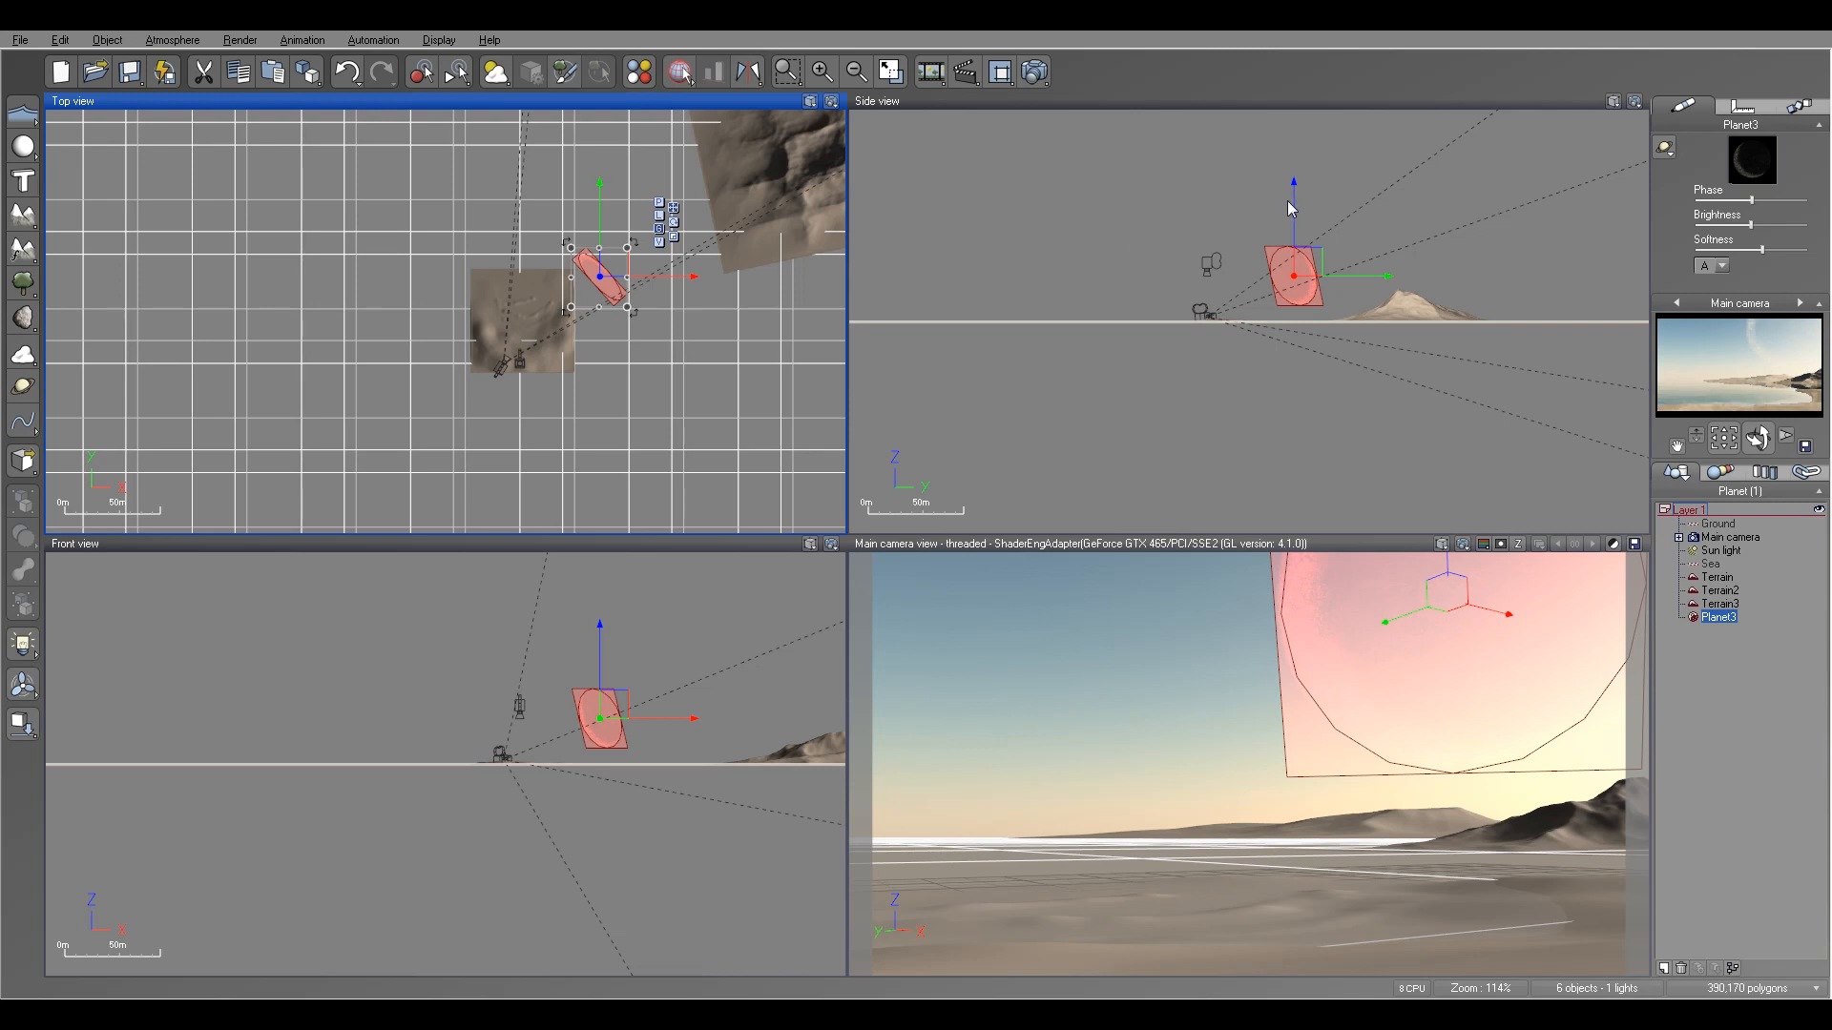
{"action": "left_click", "coordinate": [1292, 244]}
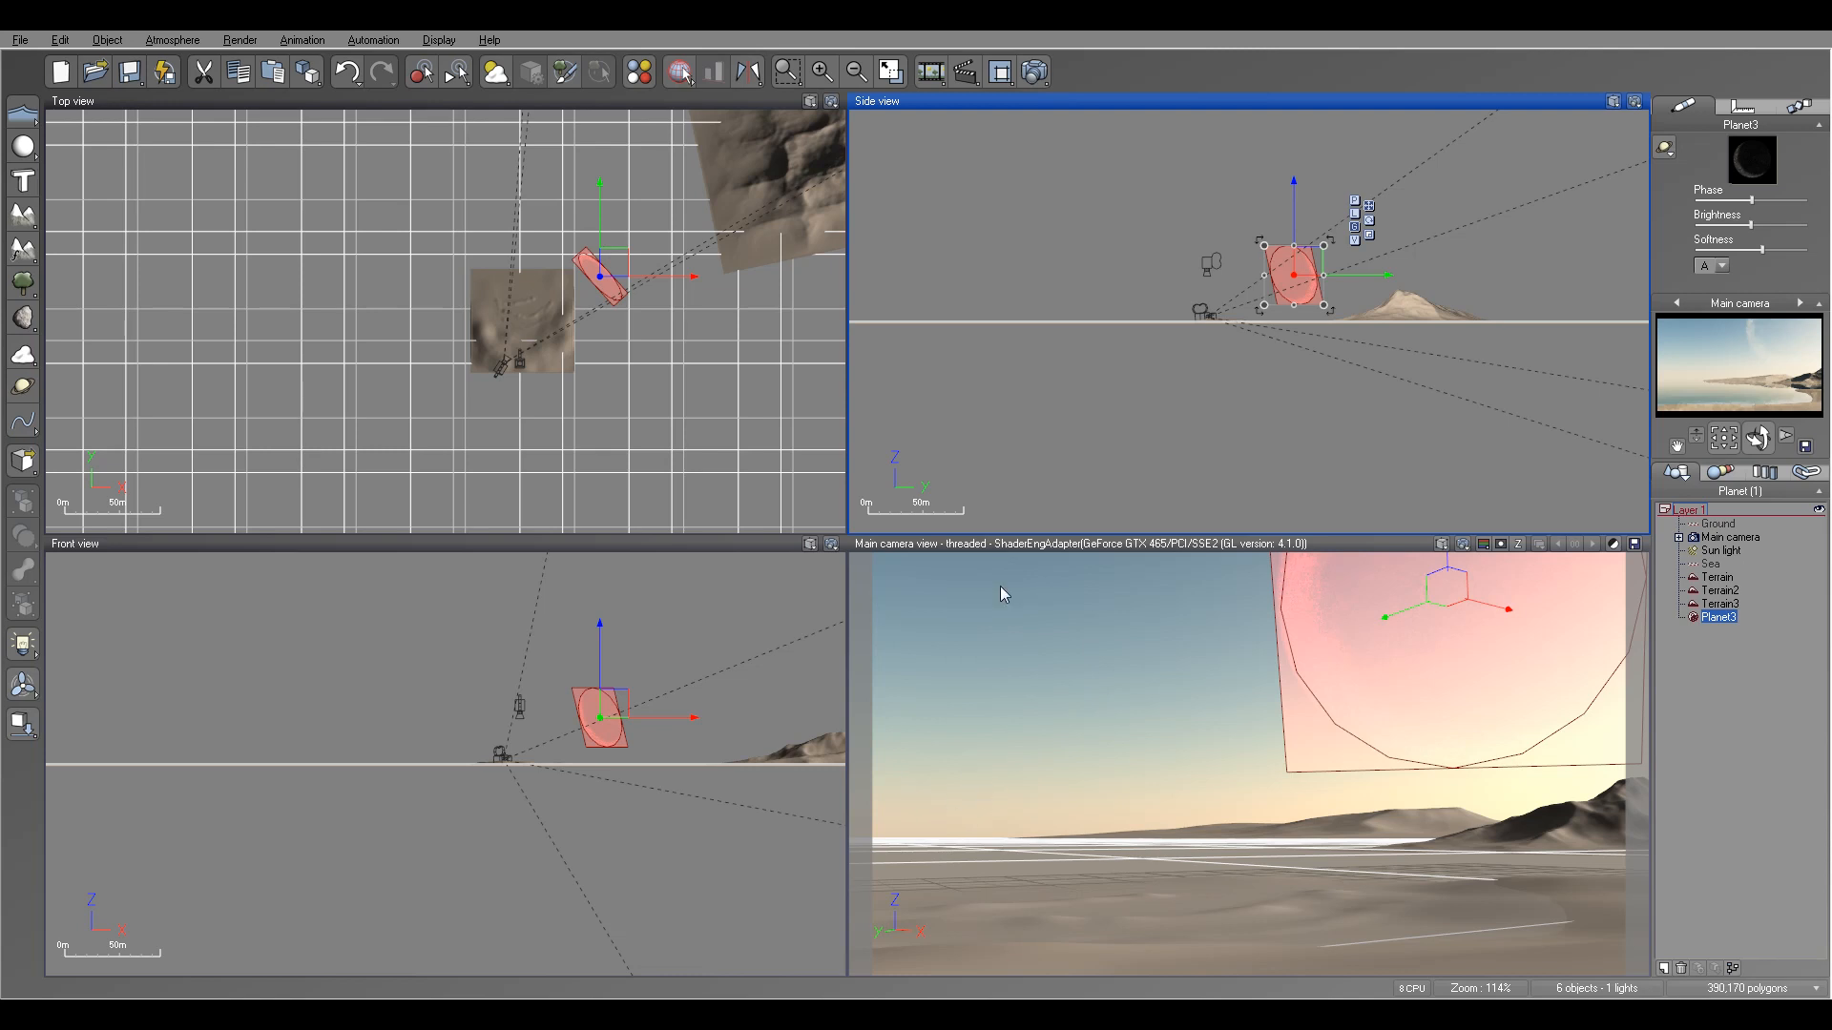
- Move the sun light down close to the horizon at the left of the camera view for a sunset
{"action": "left_click", "coordinate": [1726, 550]}
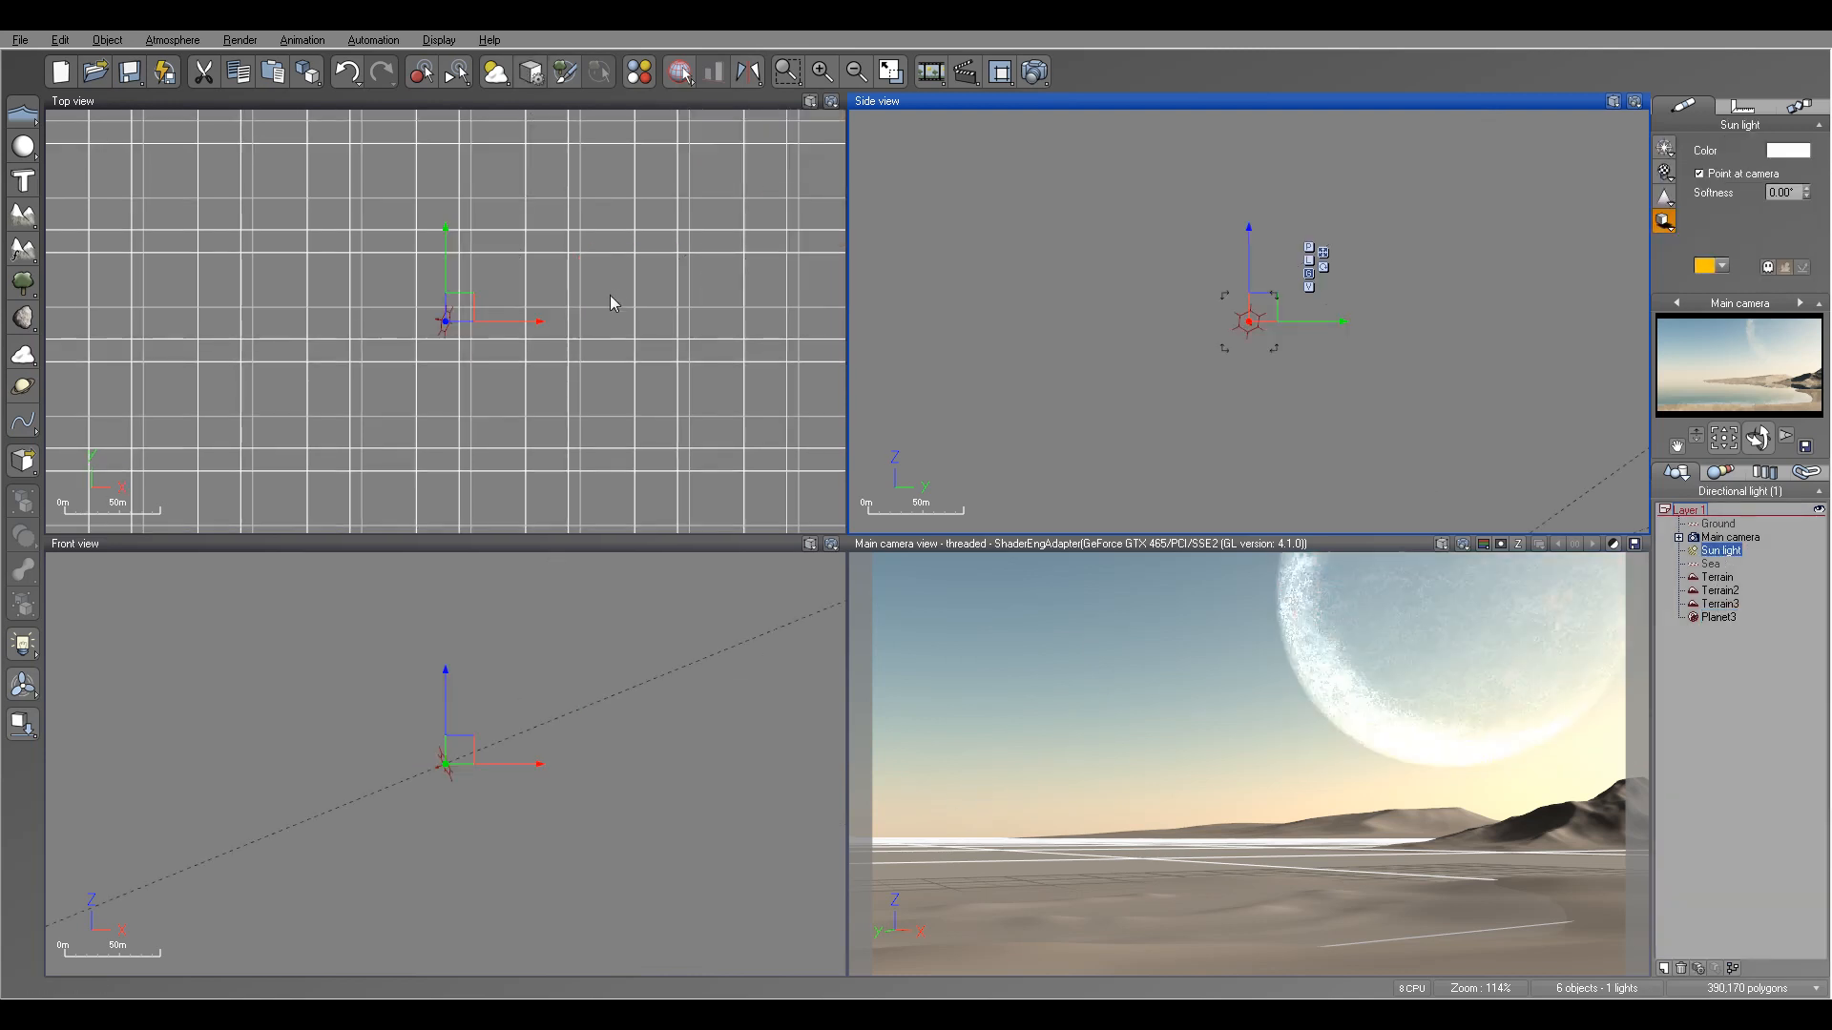
{"action": "right_click_drag", "start_coordinate": [497, 351], "coordinate": [643, 399]}
{"action": "scroll", "coordinate": [647, 408], "scroll_direction": "down", "scroll_amount": 10}
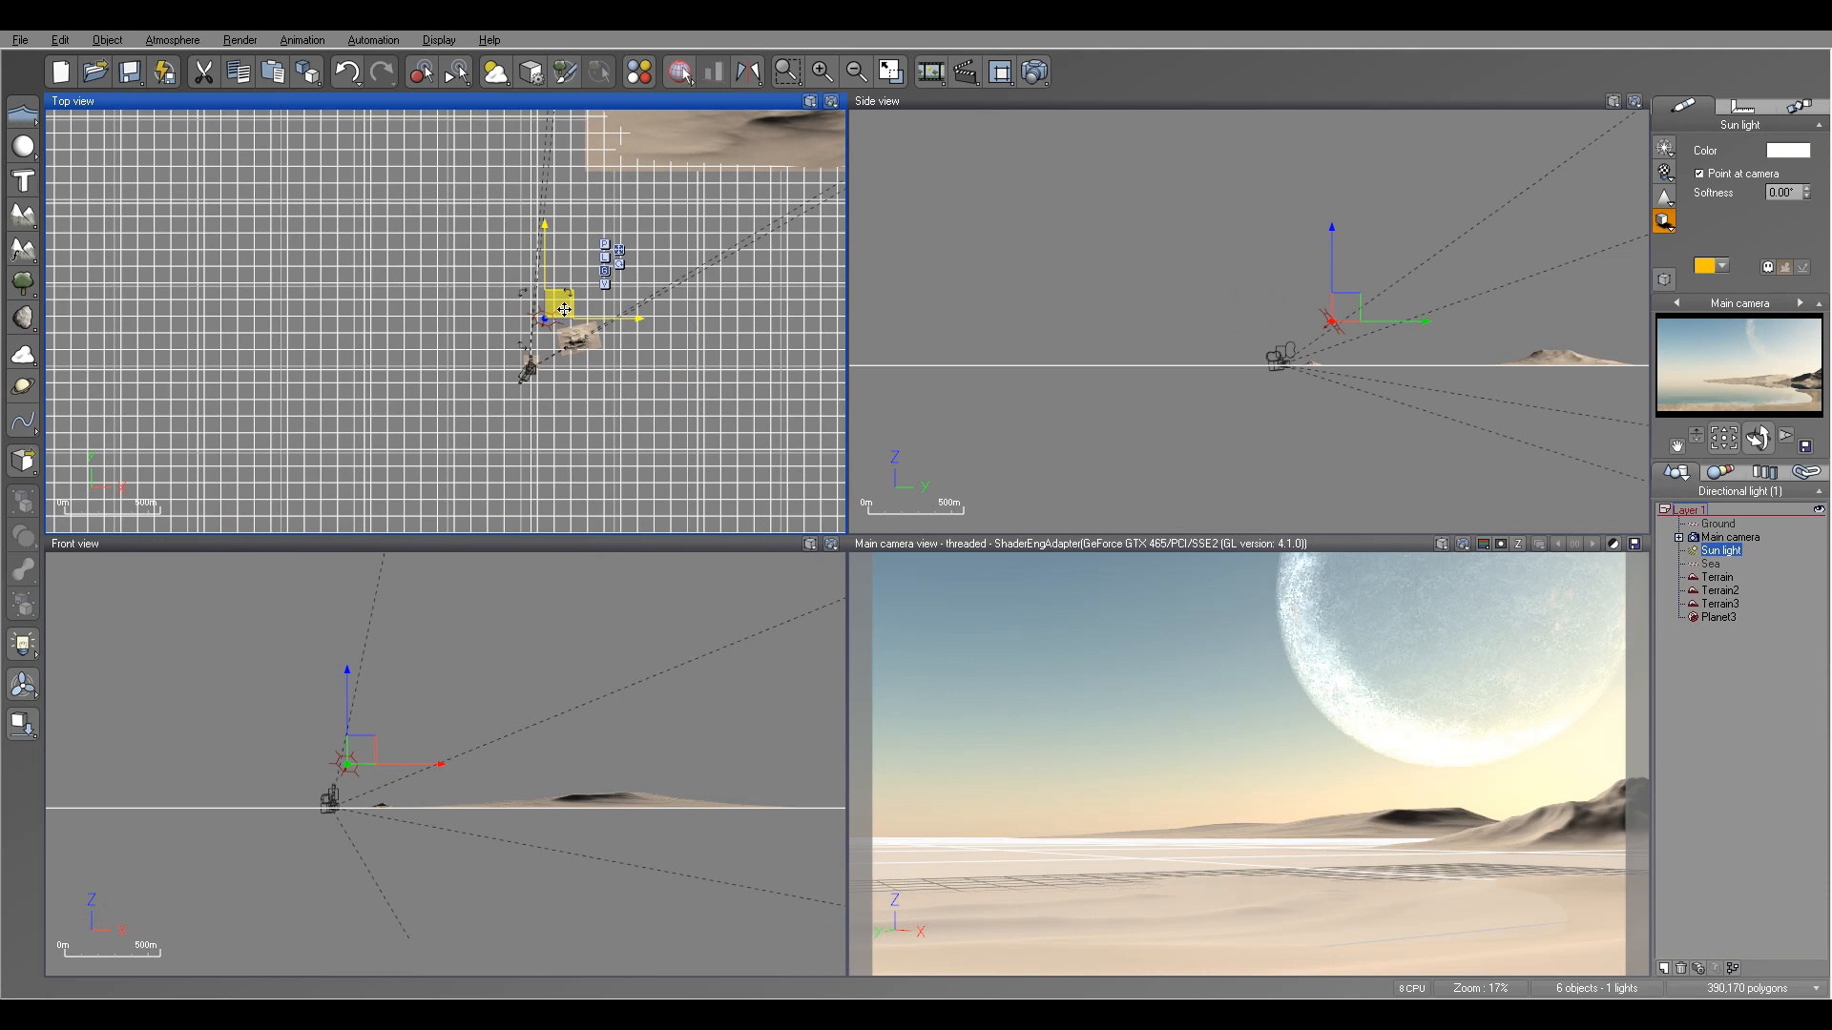
{"action": "right_click_drag", "start_coordinate": [1460, 346], "coordinate": [1347, 337]}
{"action": "left_click_drag", "start_coordinate": [1231, 296], "coordinate": [1254, 331]}
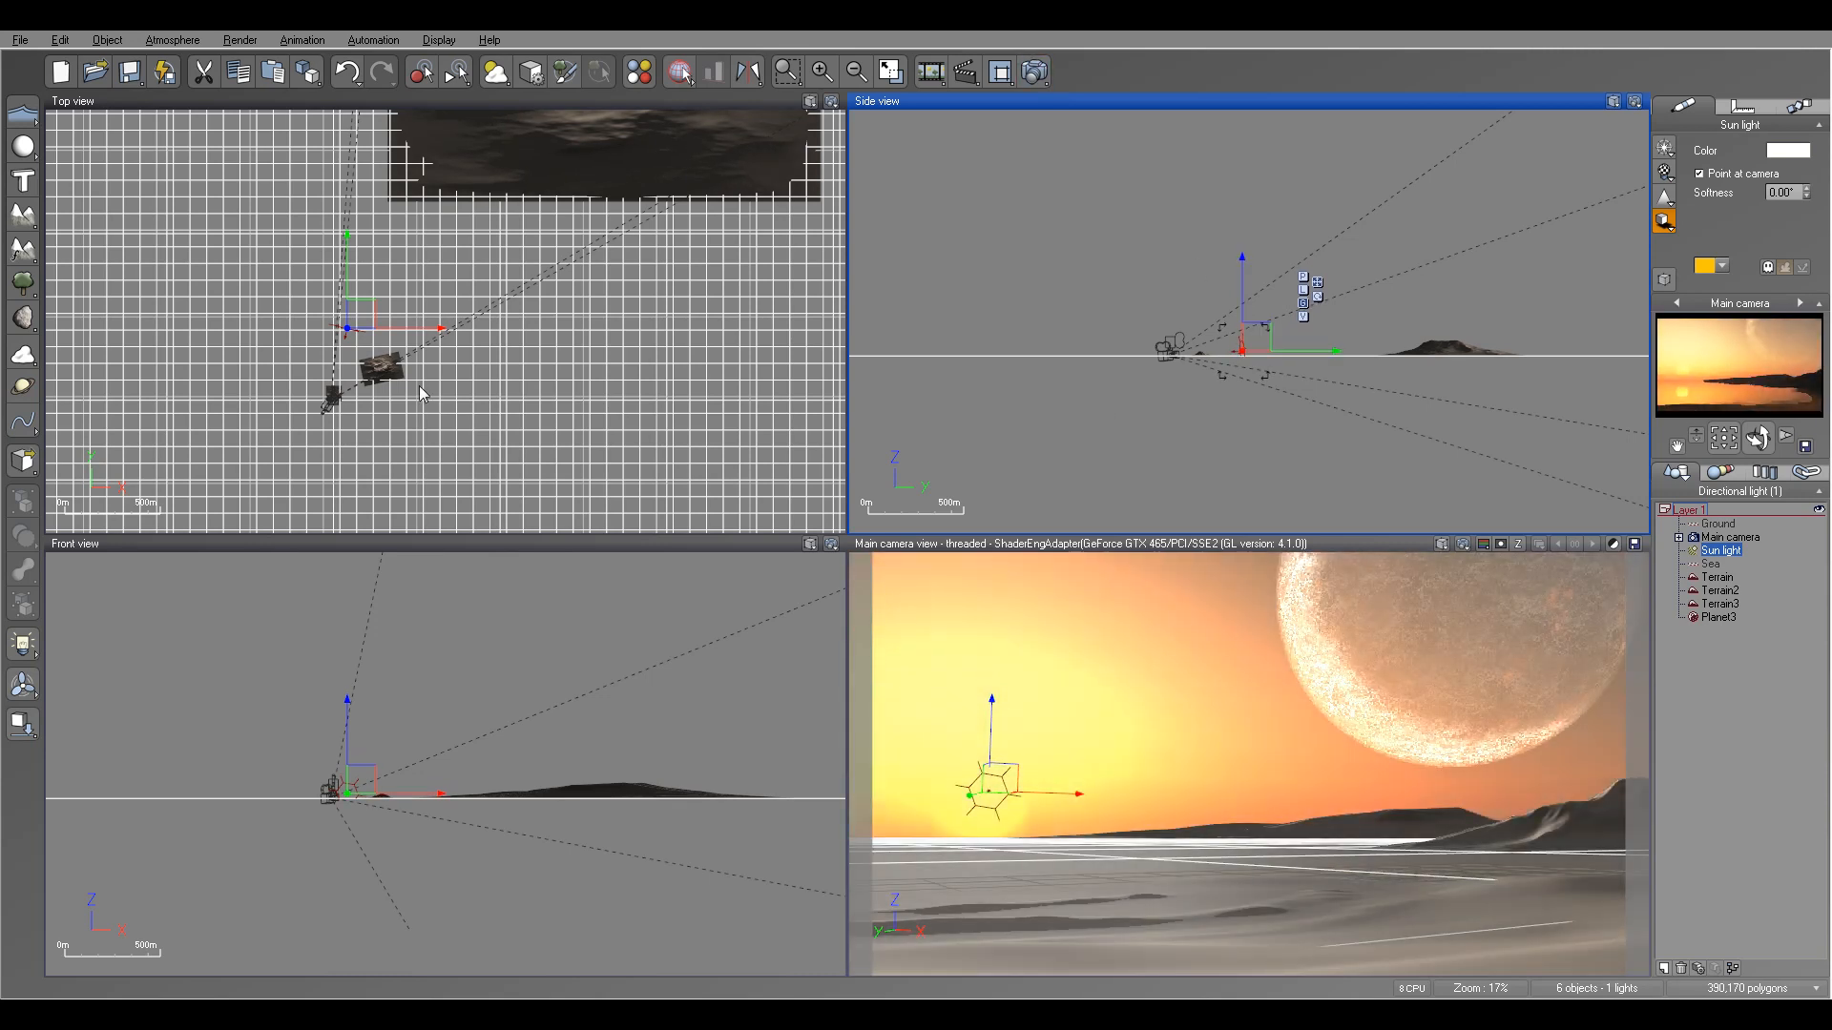
{"action": "left_click_drag", "start_coordinate": [399, 327], "coordinate": [393, 327]}
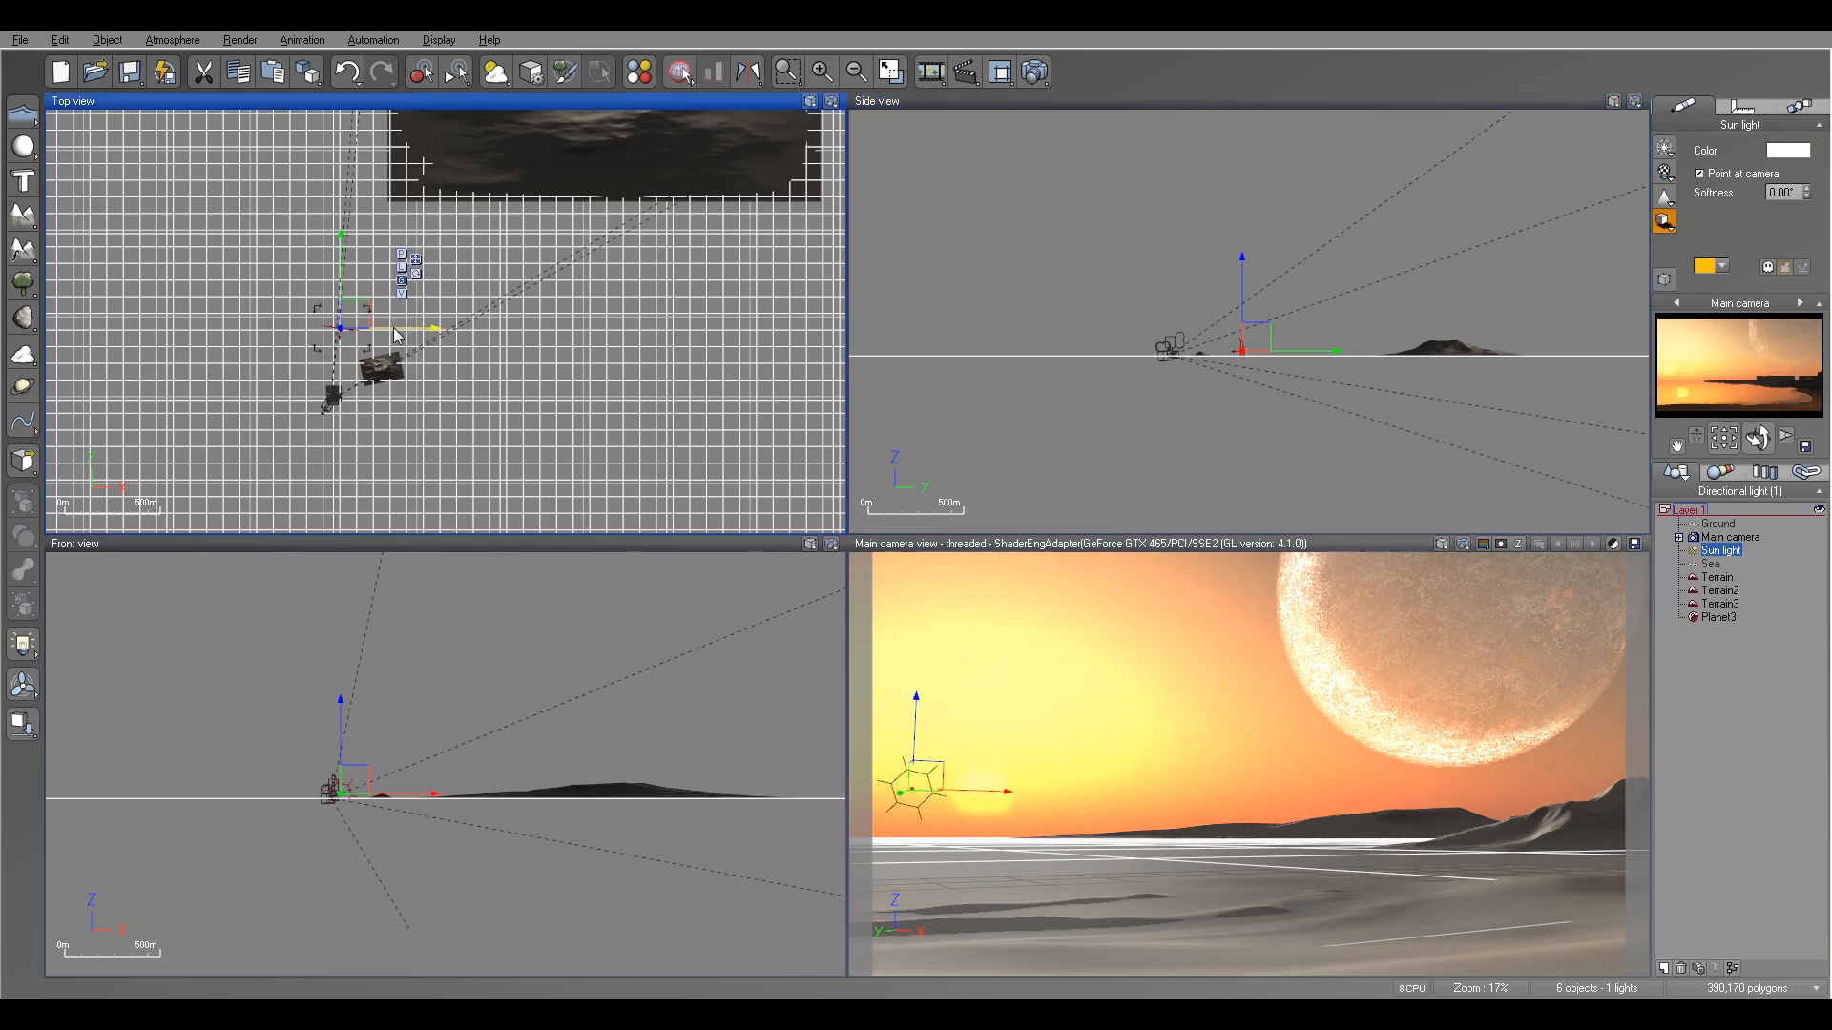
- Render the sunset scene from the main camera, review the picture and close the render display
{"action": "left_click", "coordinate": [1035, 73]}
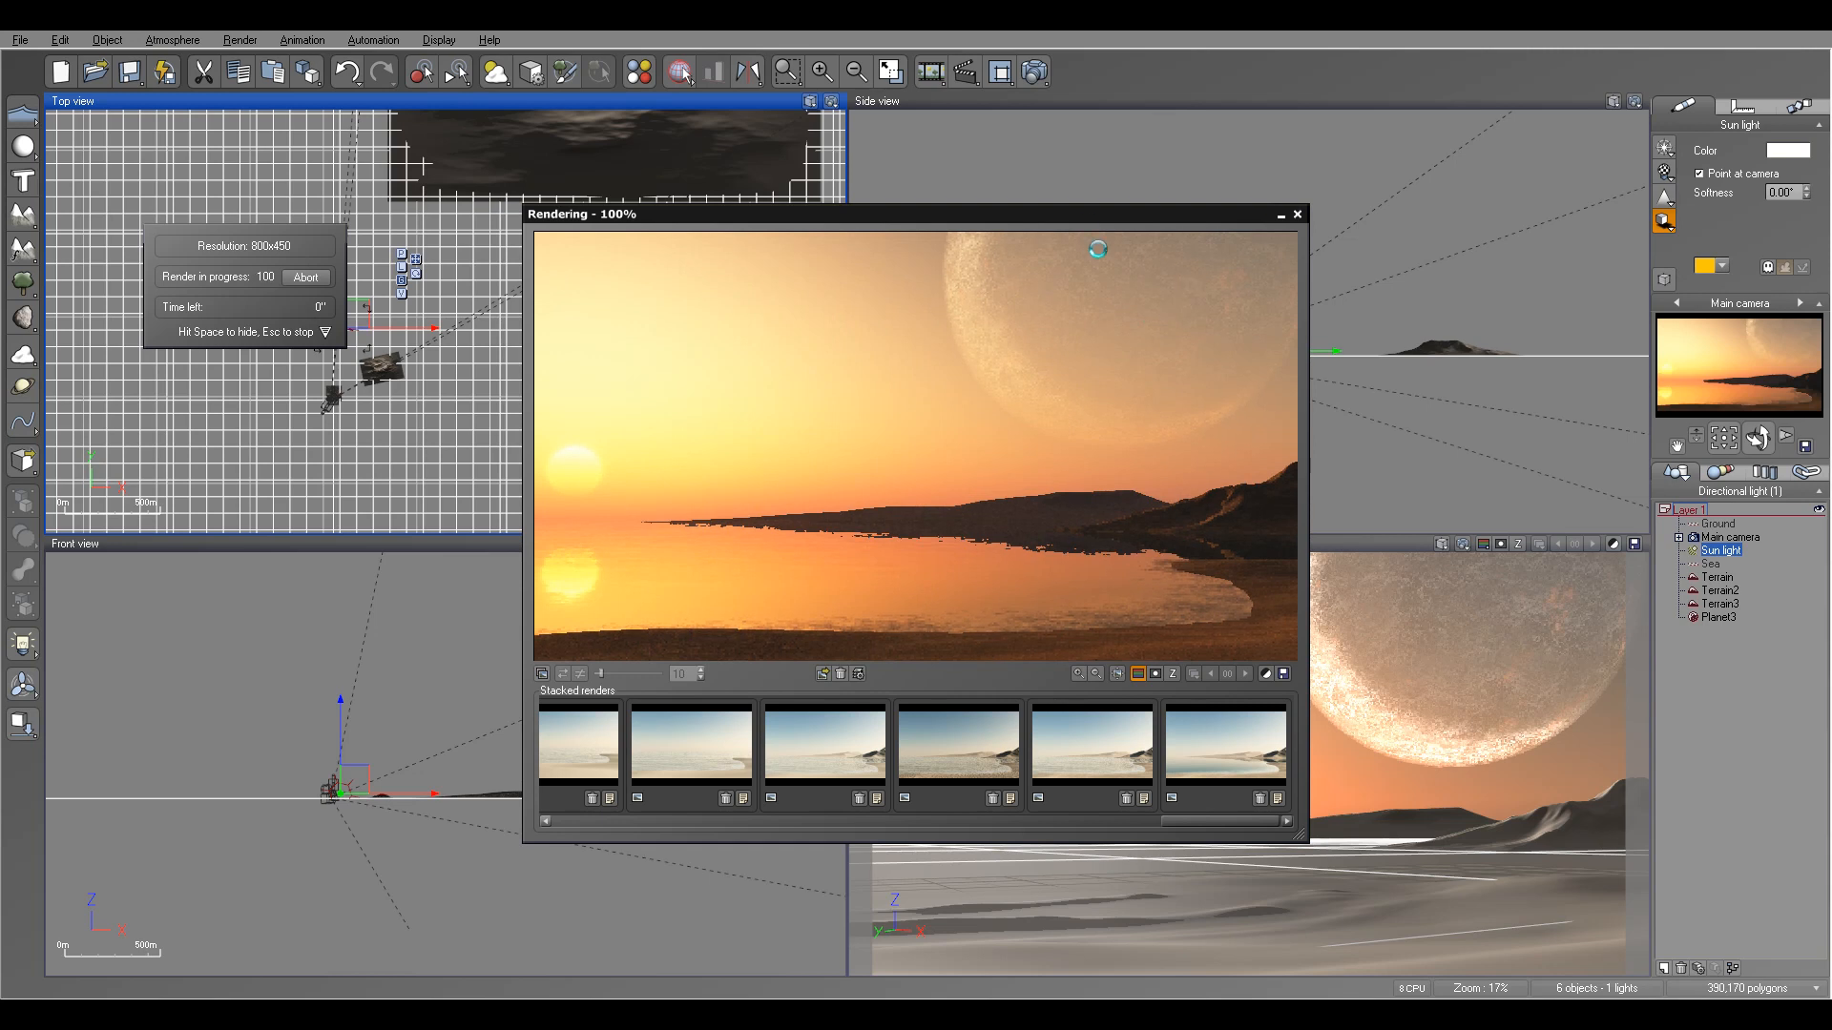
{"action": "left_click", "coordinate": [1037, 617]}
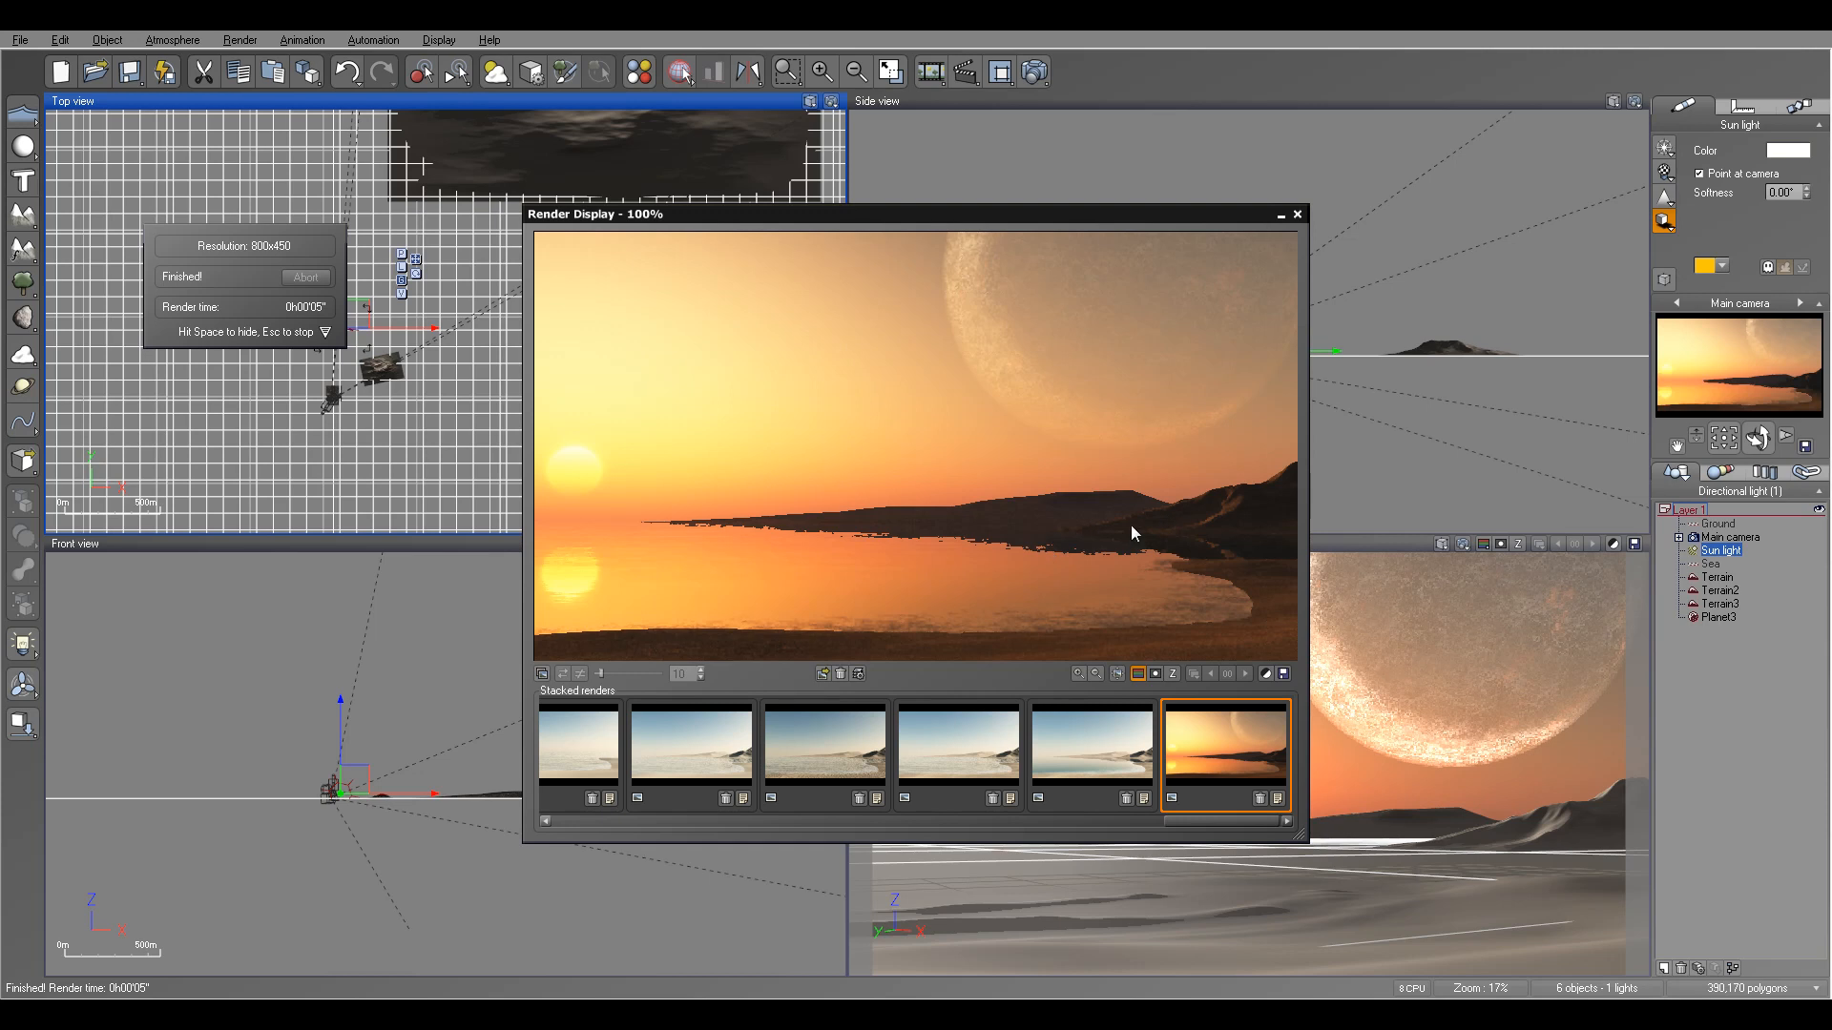
{"action": "left_click", "coordinate": [1296, 215]}
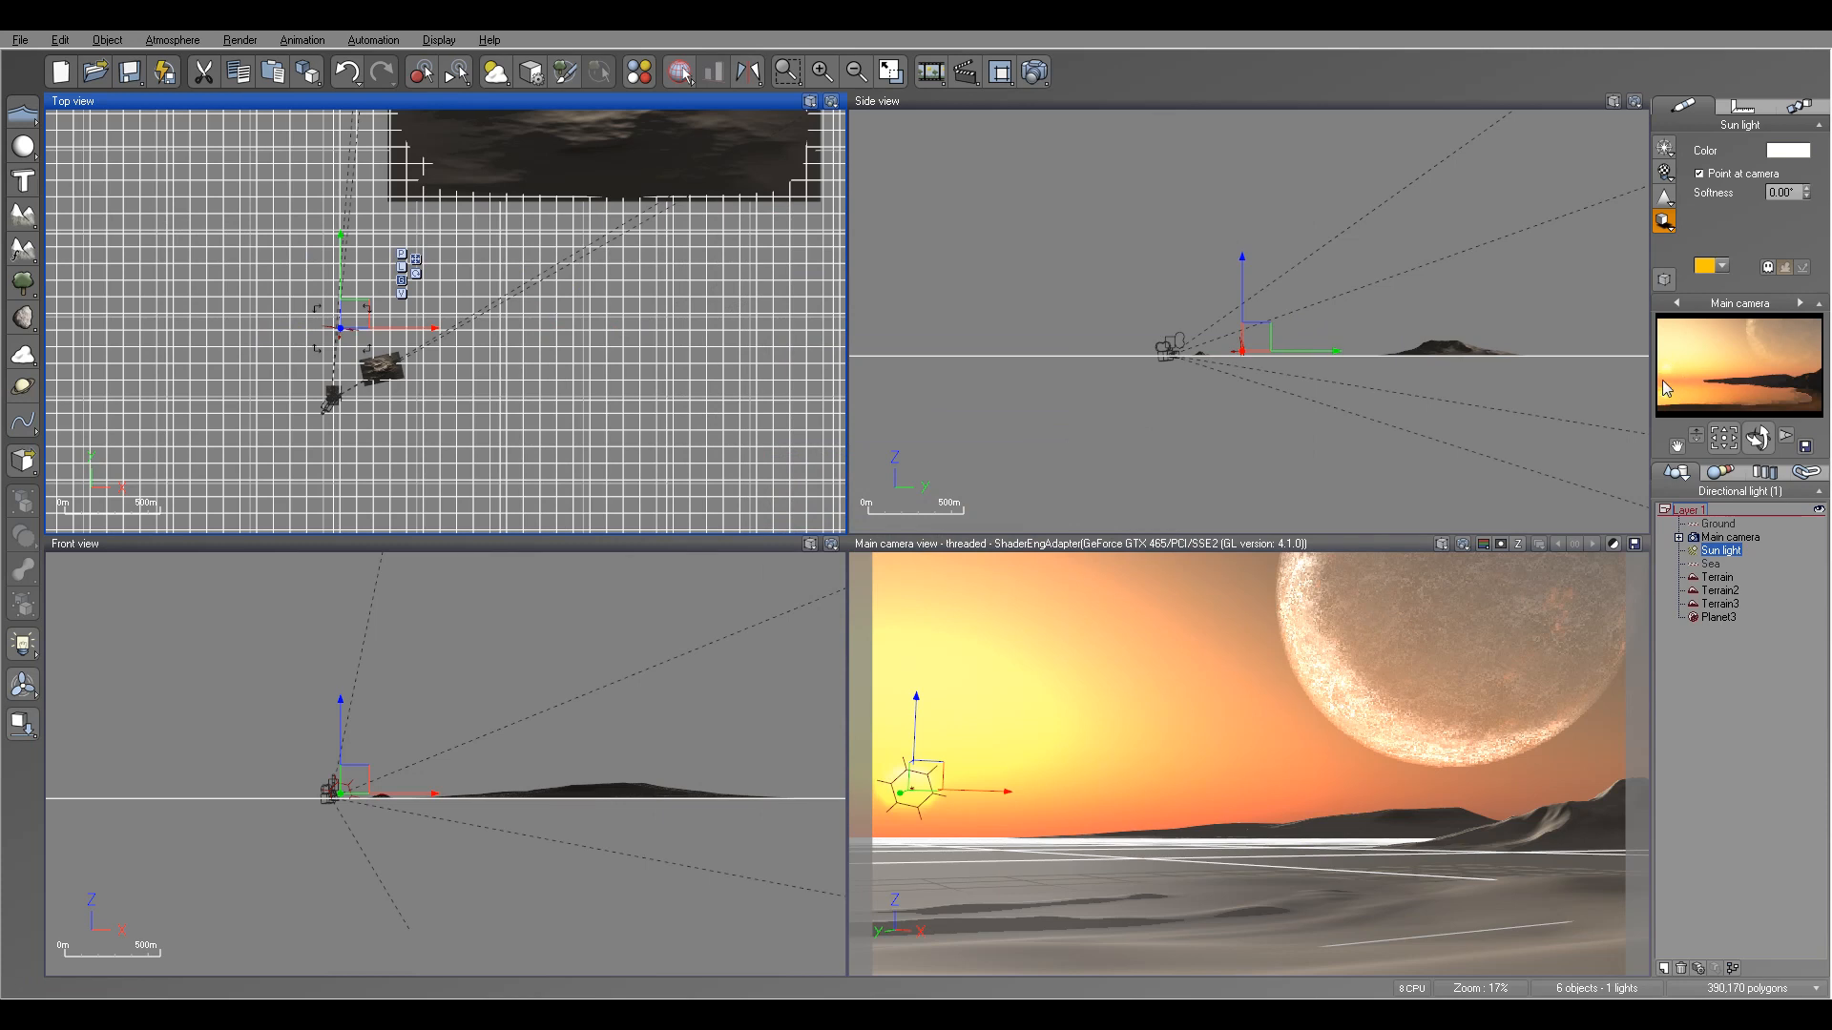
- Set the size of the sun and the size of the corona to 0% in the Atmosphere Editor
{"action": "left_click", "coordinate": [173, 40]}
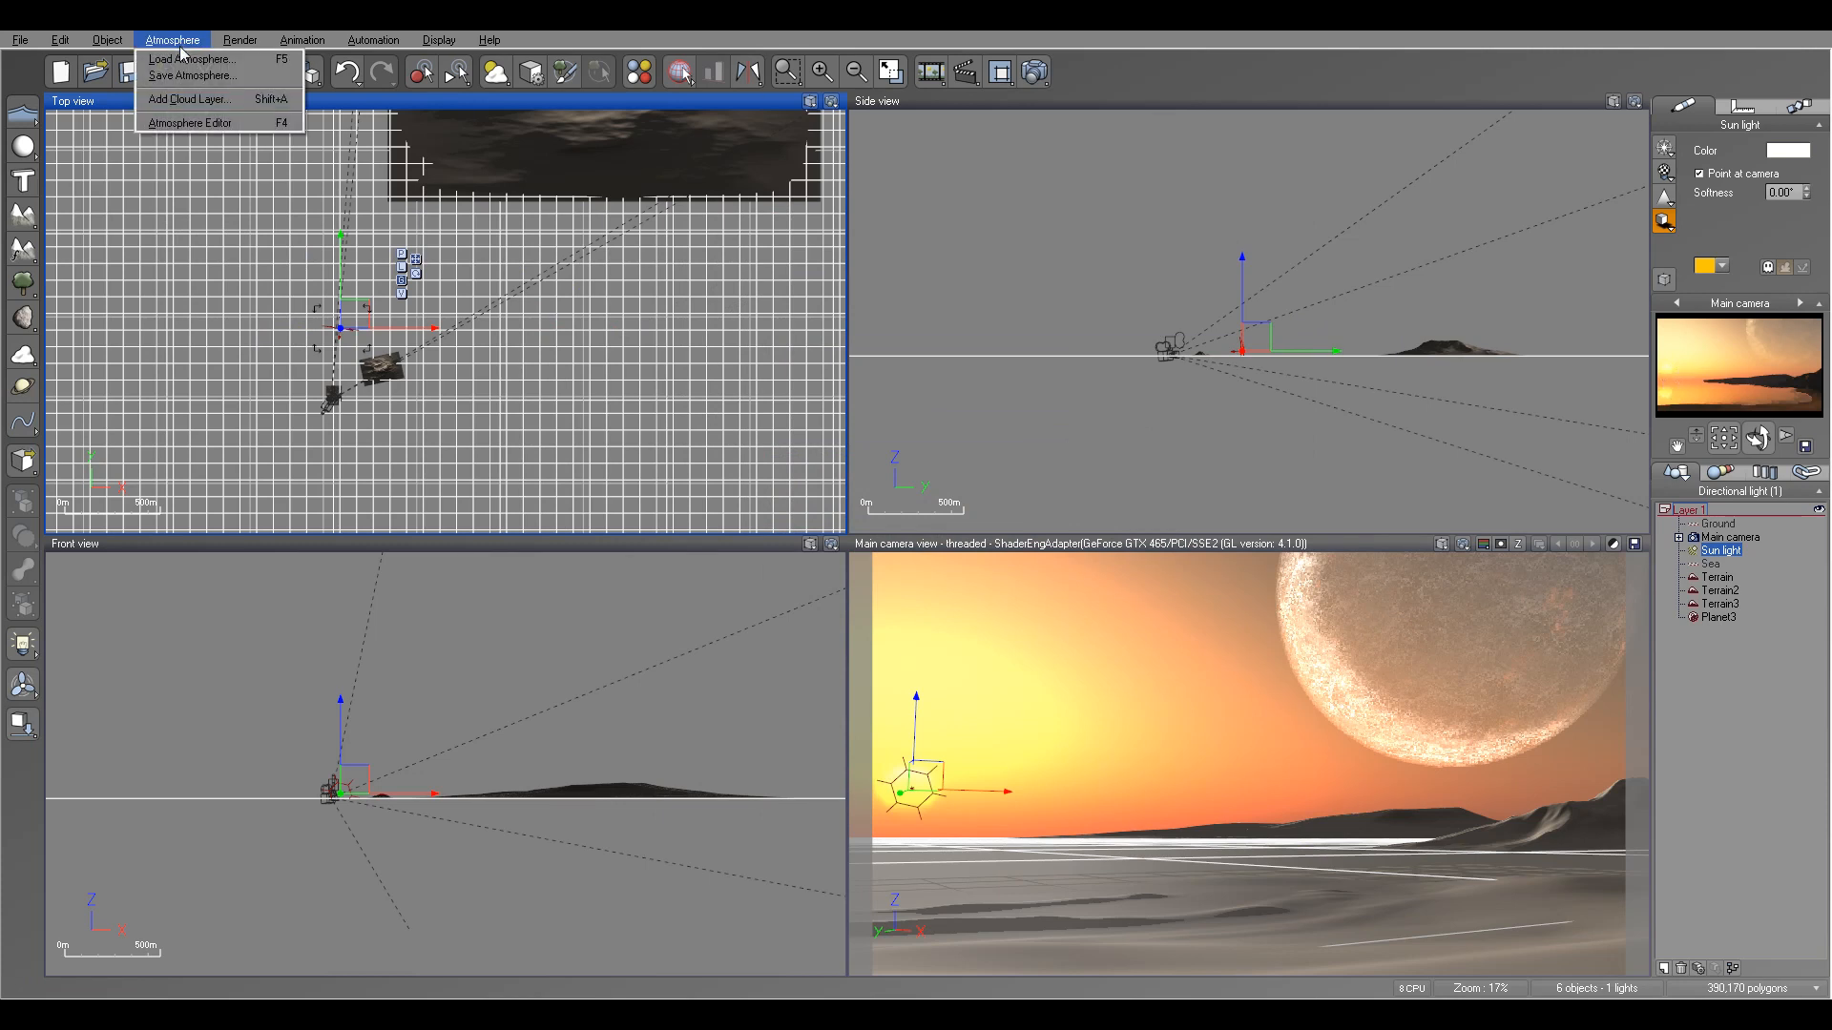
{"action": "left_click", "coordinate": [219, 138]}
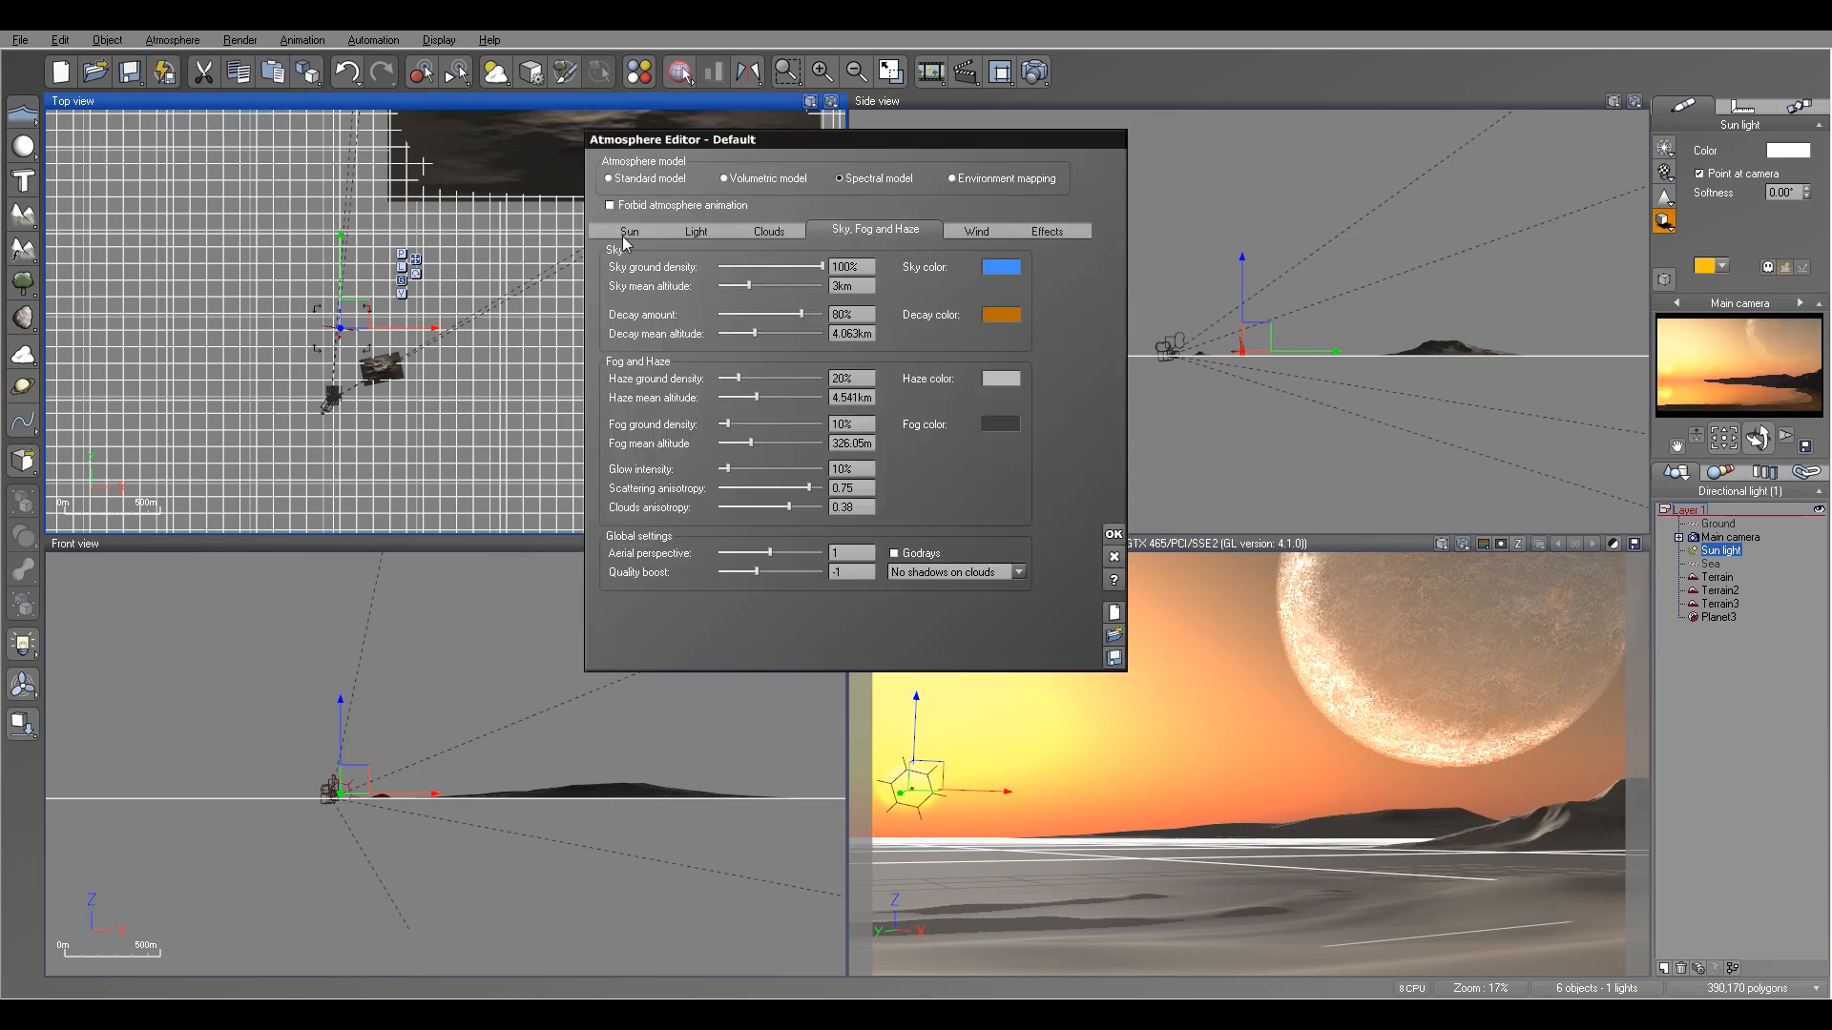
{"action": "left_click", "coordinate": [626, 231]}
{"action": "left_click_drag", "start_coordinate": [739, 397], "coordinate": [697, 447]}
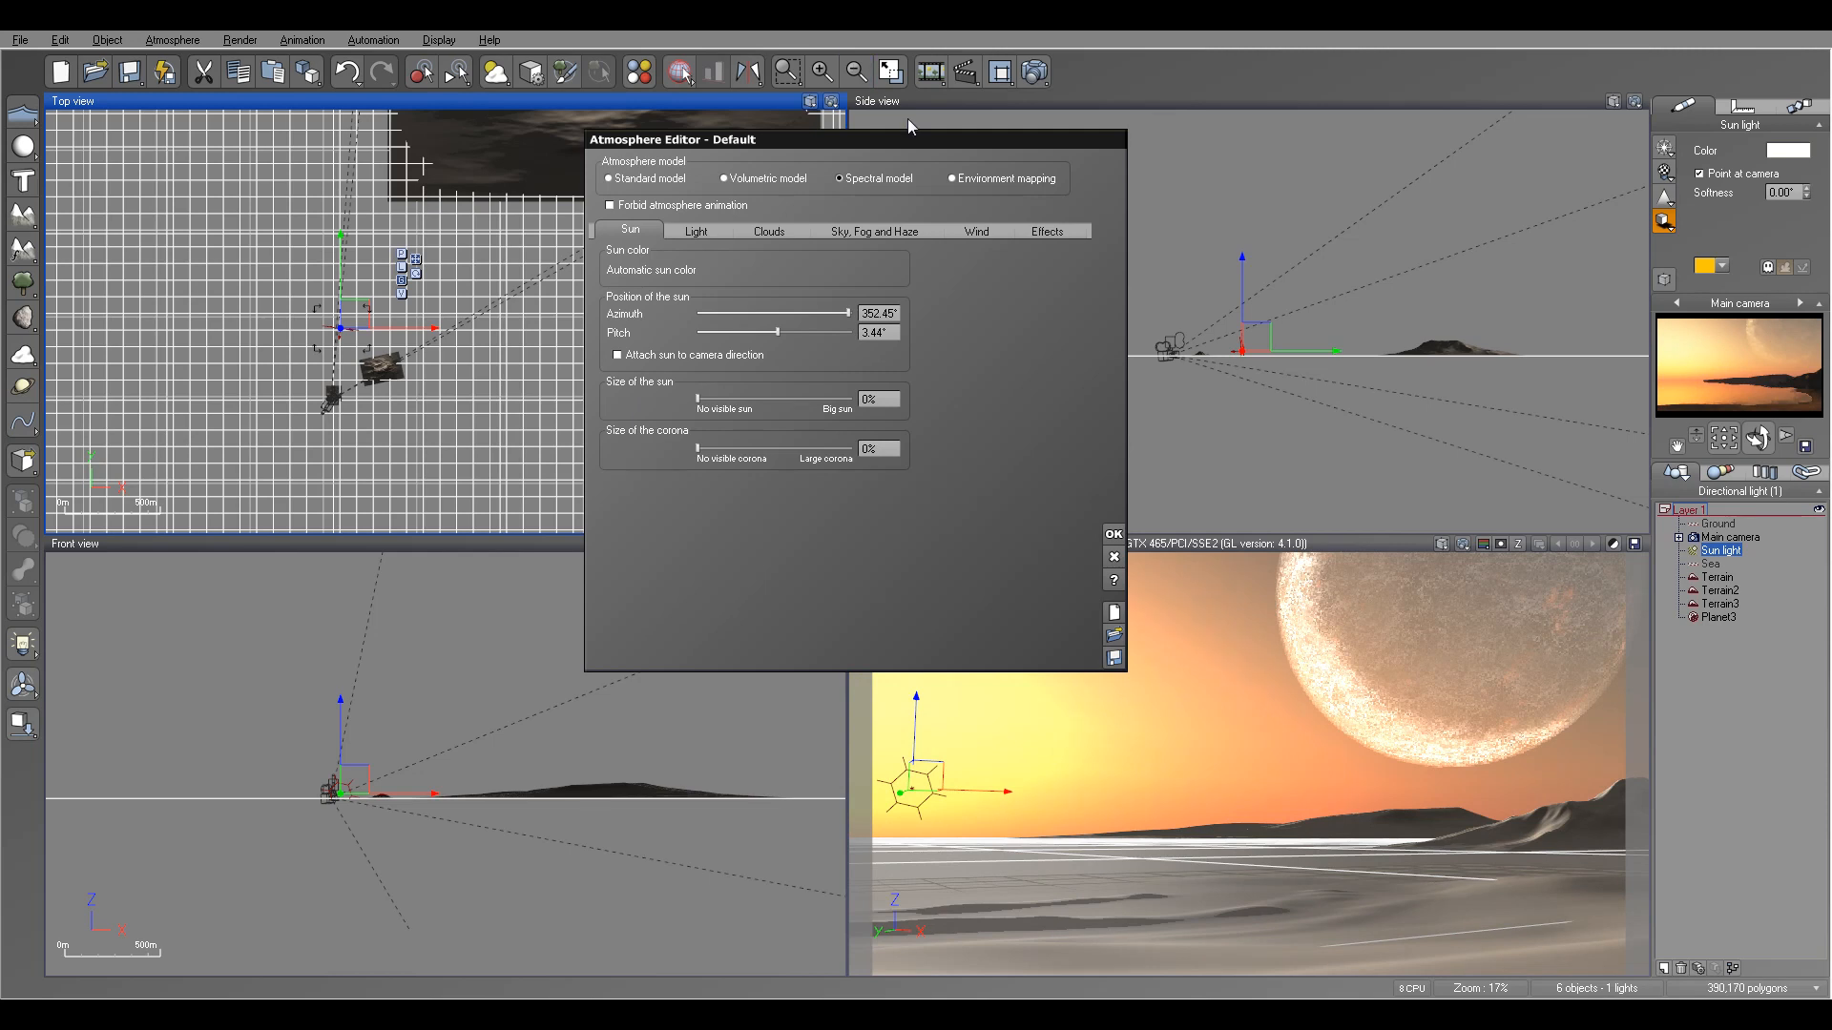
- Lower the sun light slightly further toward the horizon, keeping the Atmosphere Editor open and out of the way
{"action": "left_click_drag", "start_coordinate": [917, 145], "coordinate": [851, 137]}
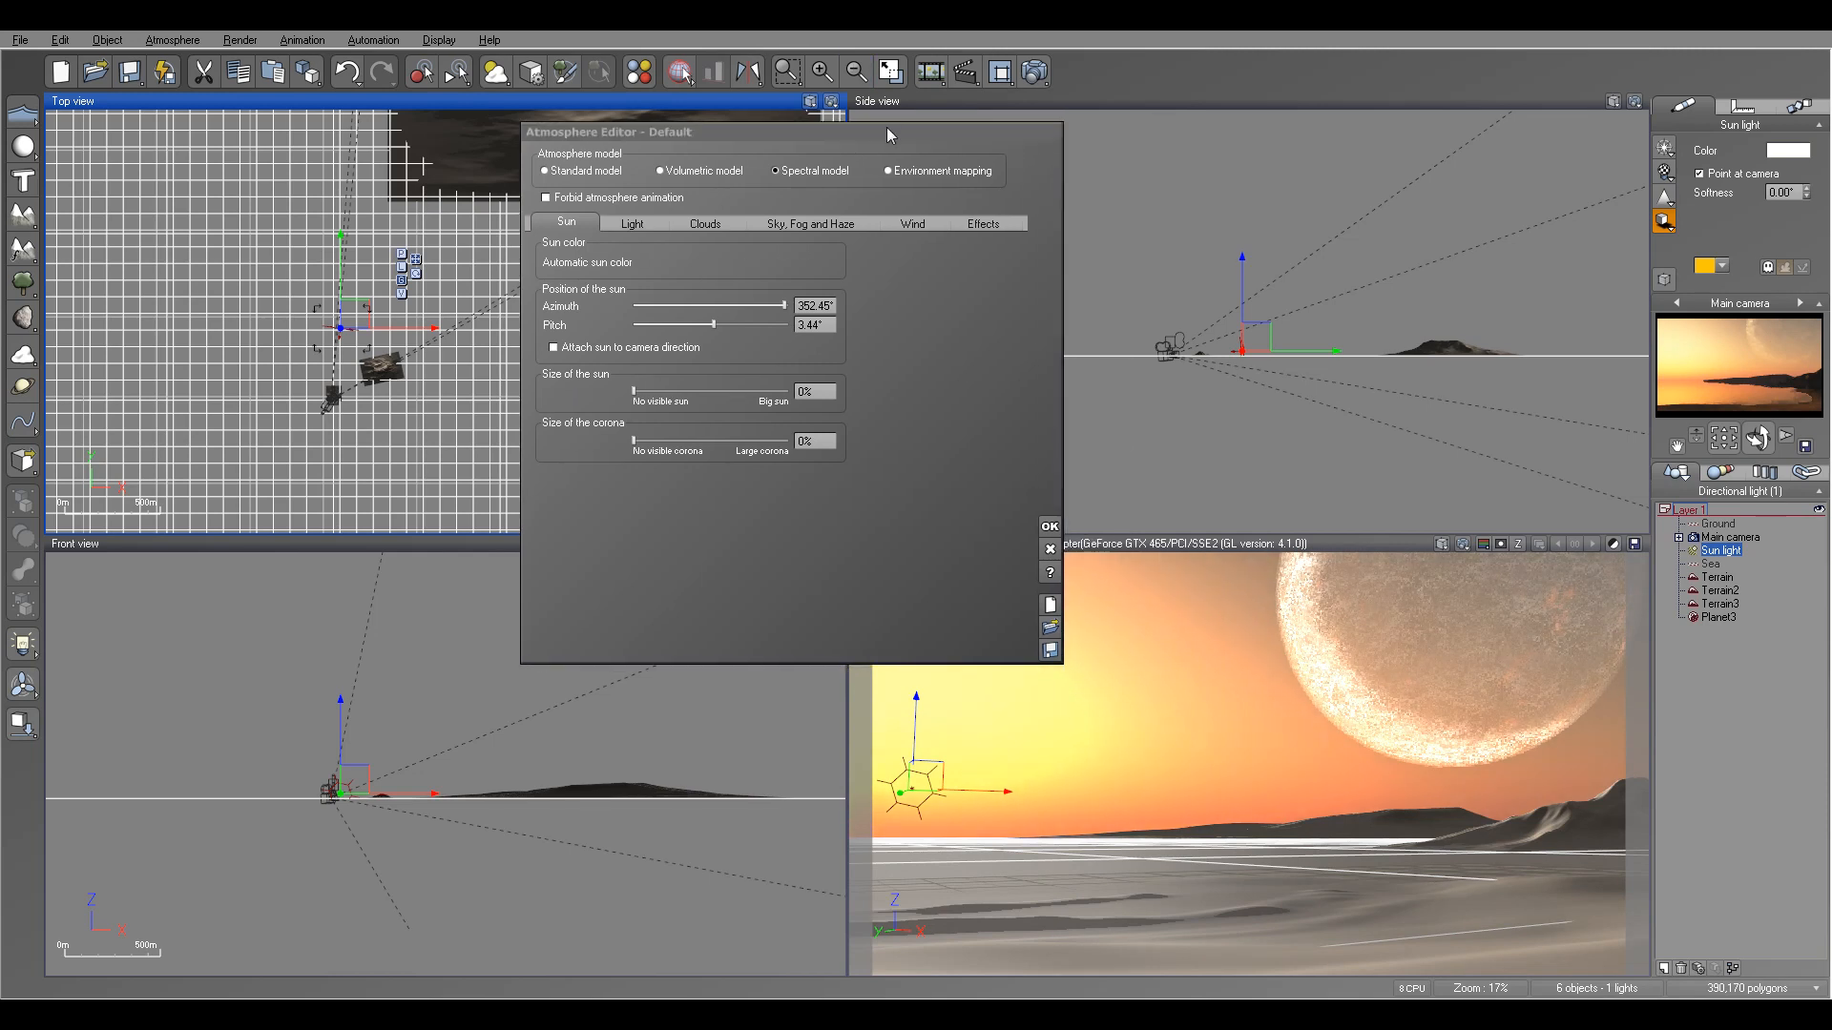
{"action": "left_click_drag", "start_coordinate": [887, 134], "coordinate": [813, 140]}
{"action": "left_click", "coordinate": [1204, 356]}
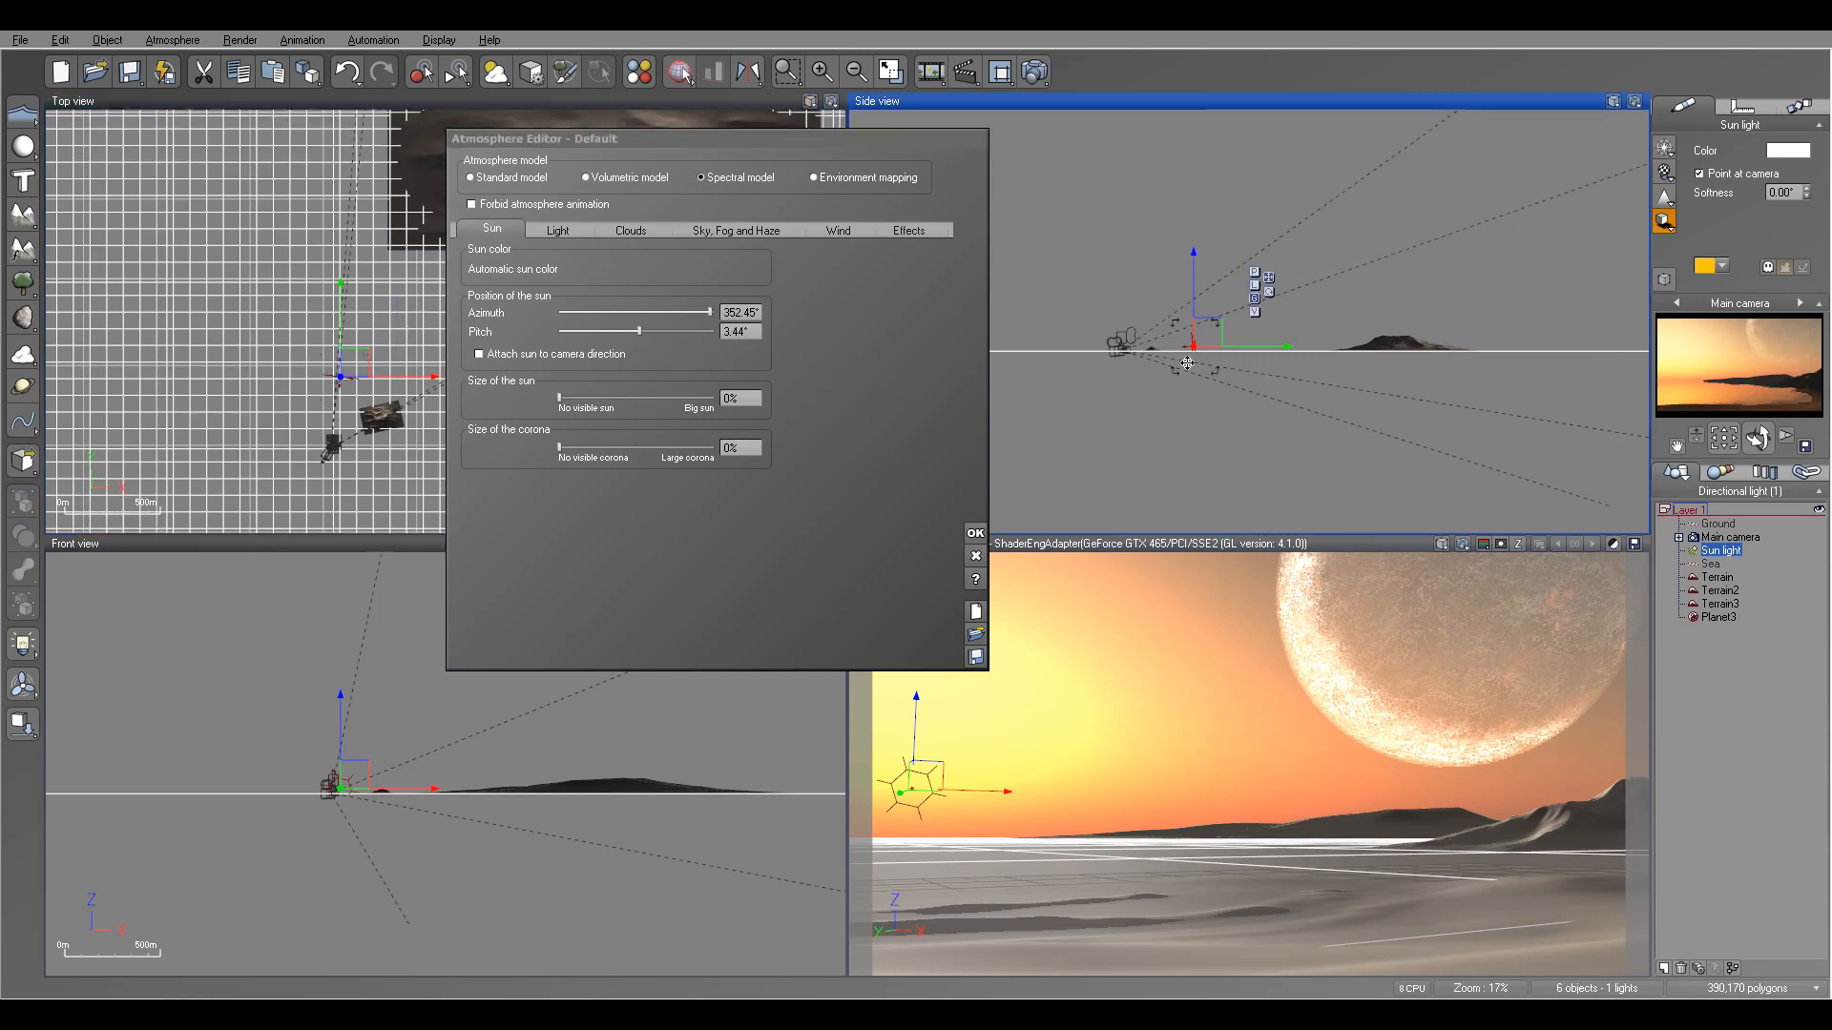
{"action": "scroll", "coordinate": [1204, 356], "scroll_direction": "up", "scroll_amount": 5}
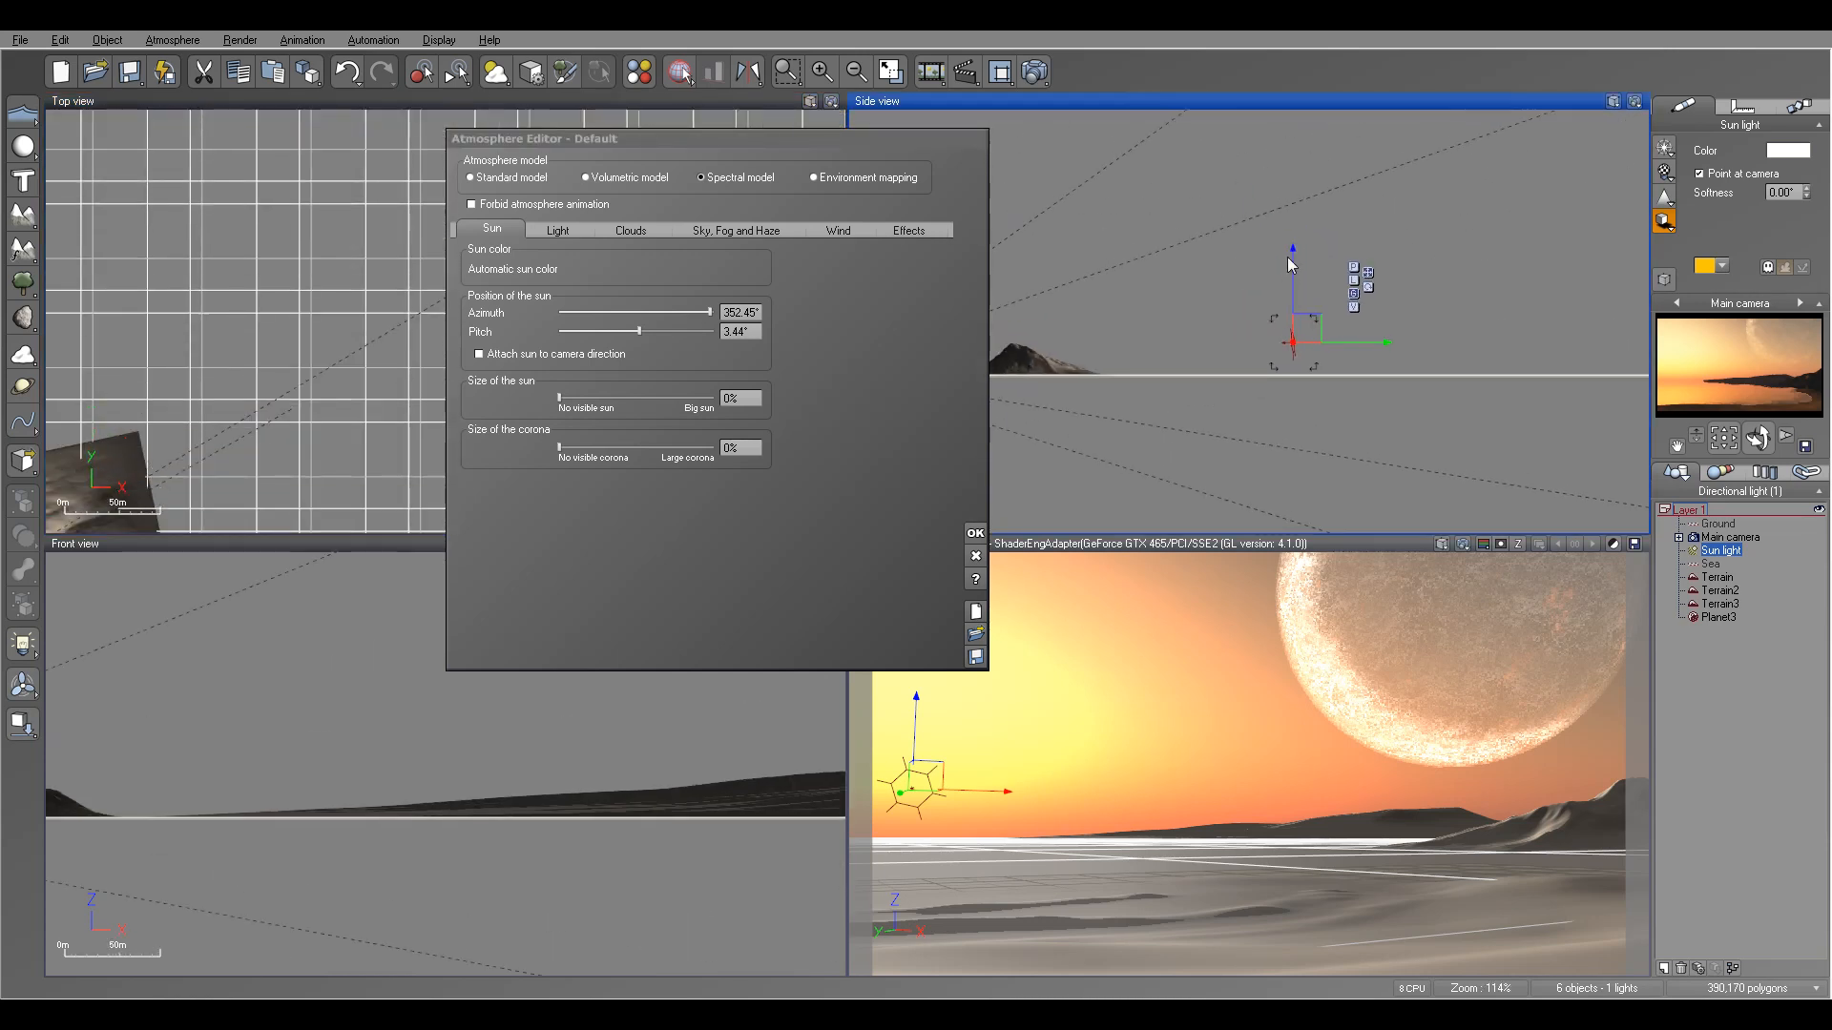
{"action": "left_click_drag", "start_coordinate": [1291, 249], "coordinate": [1291, 253]}
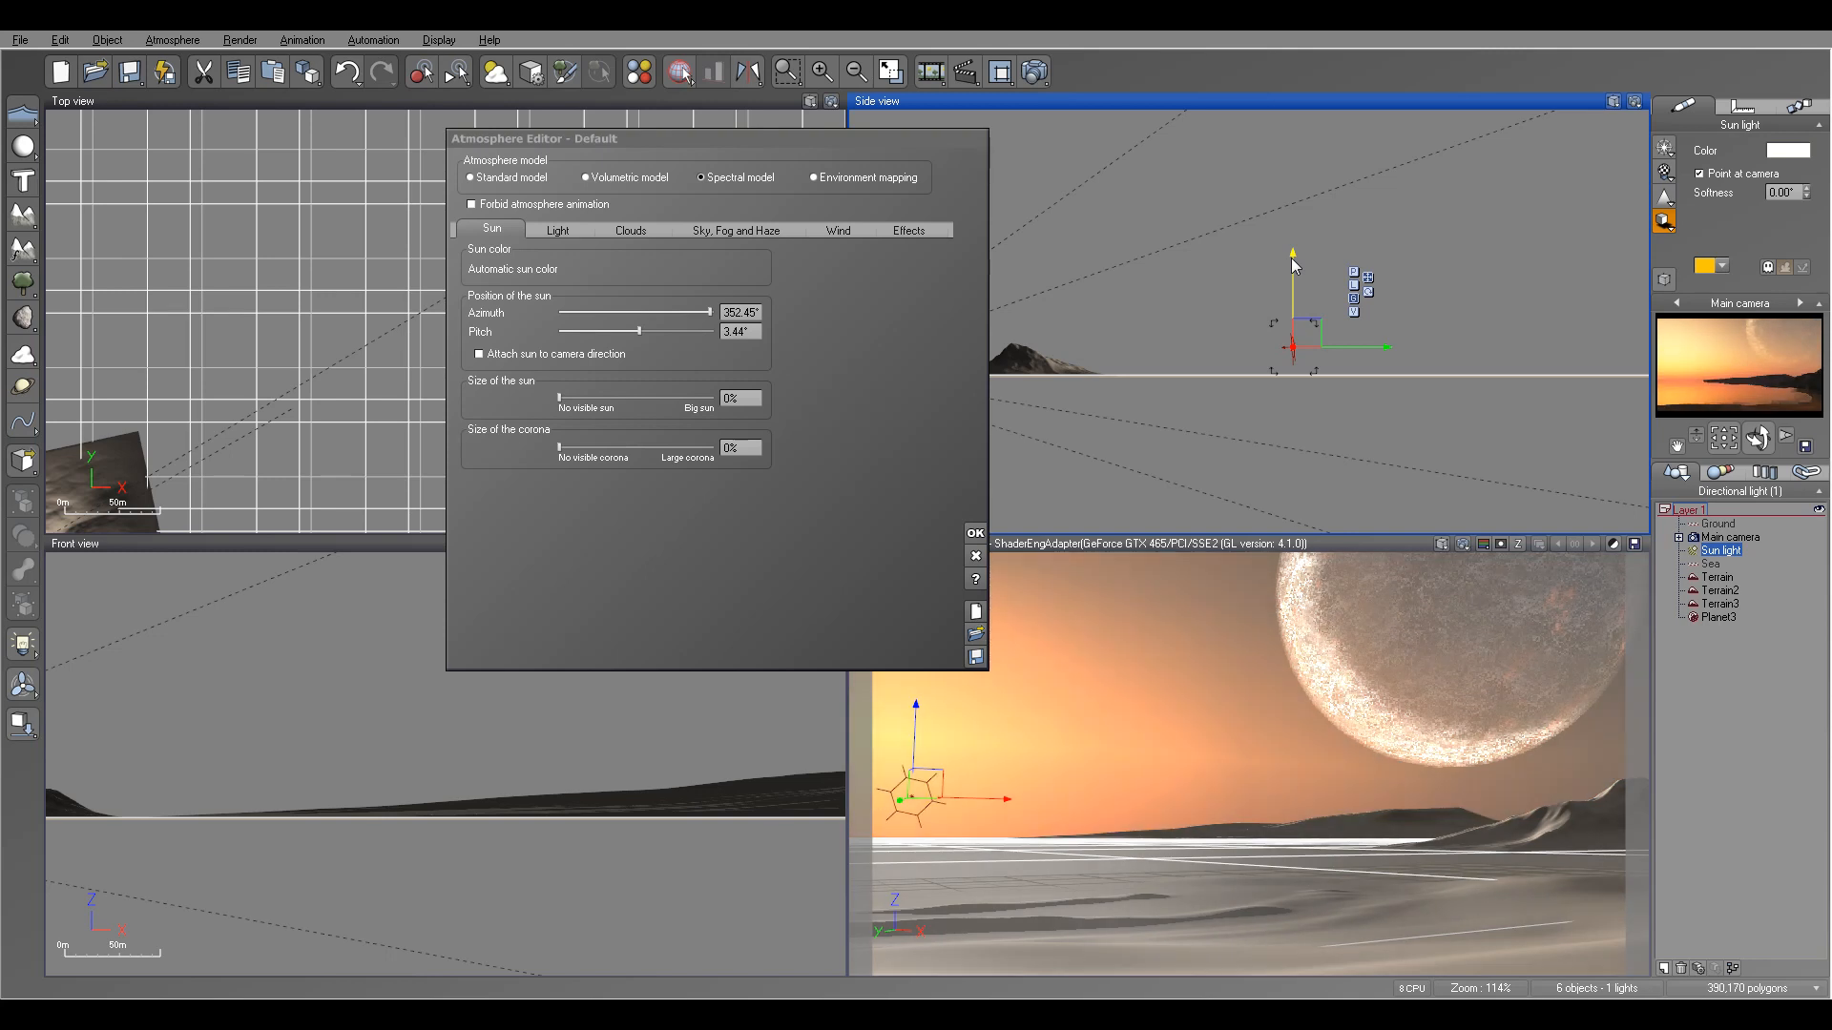
{"action": "left_click_drag", "start_coordinate": [1292, 259], "coordinate": [1294, 276]}
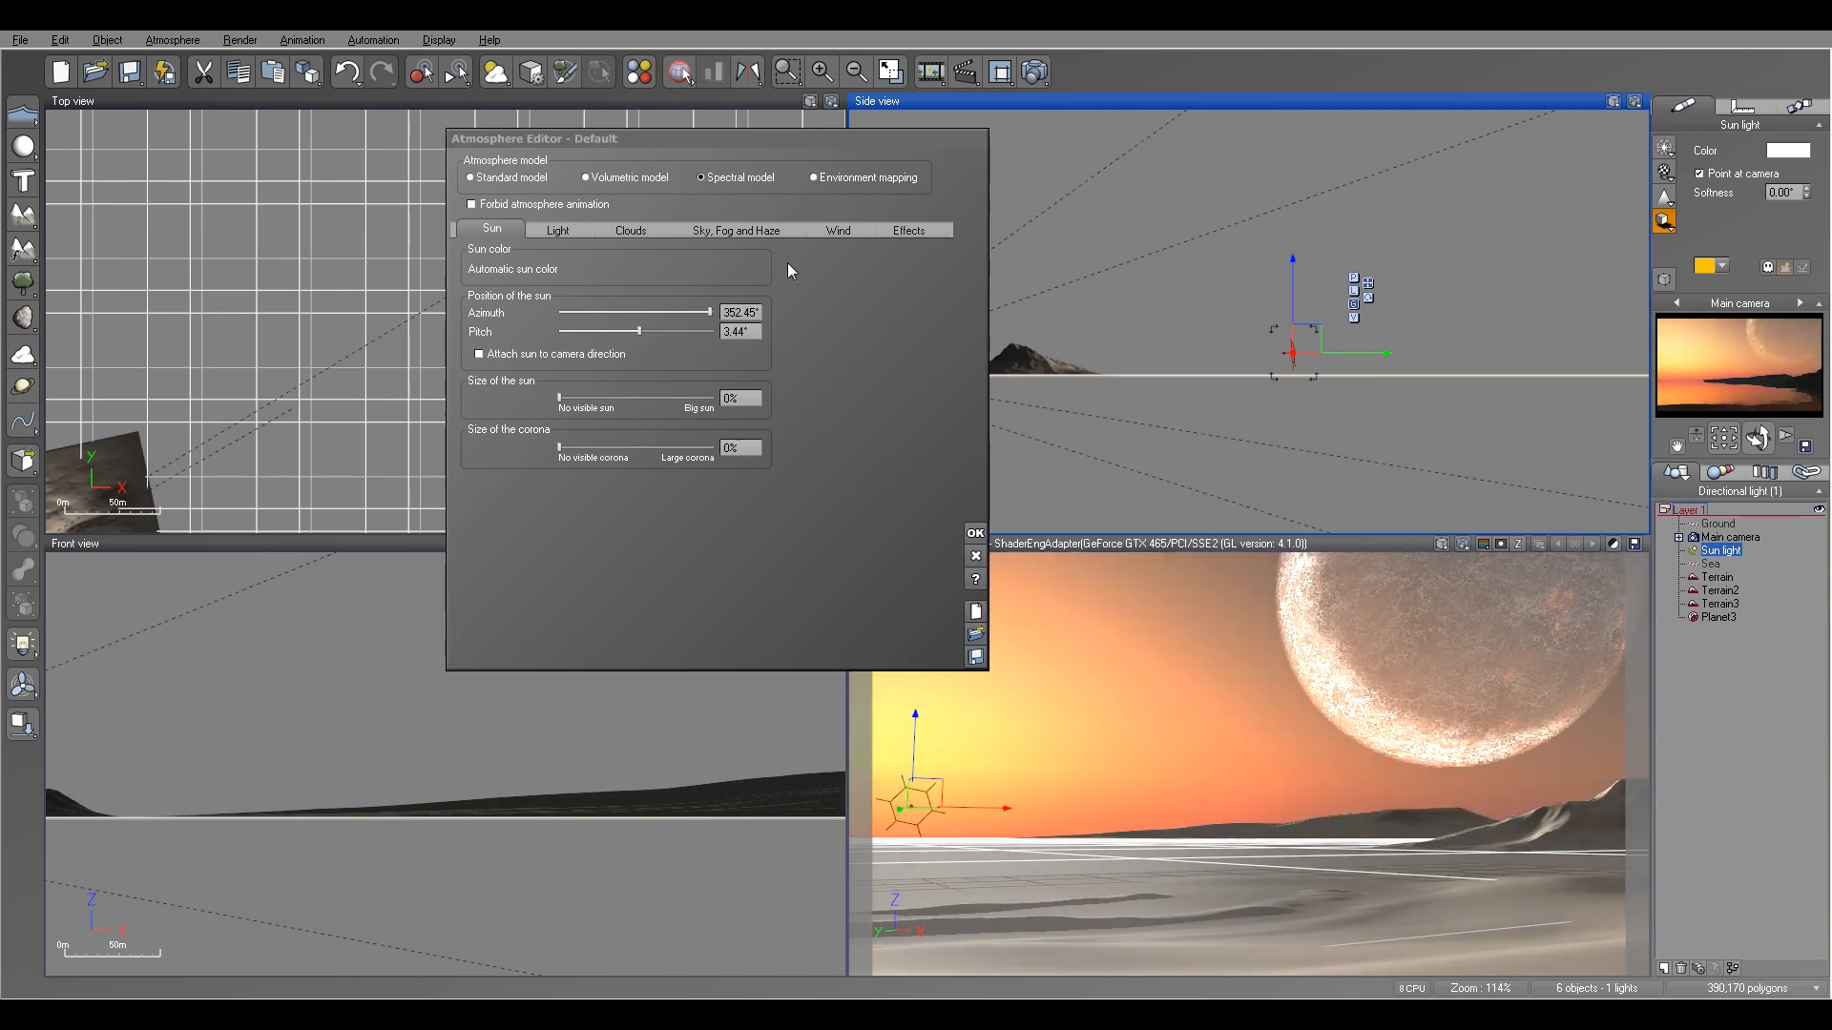
- Switch the lighting model to Global radiosity and set the light balance to 18%
{"action": "left_click", "coordinate": [557, 232]}
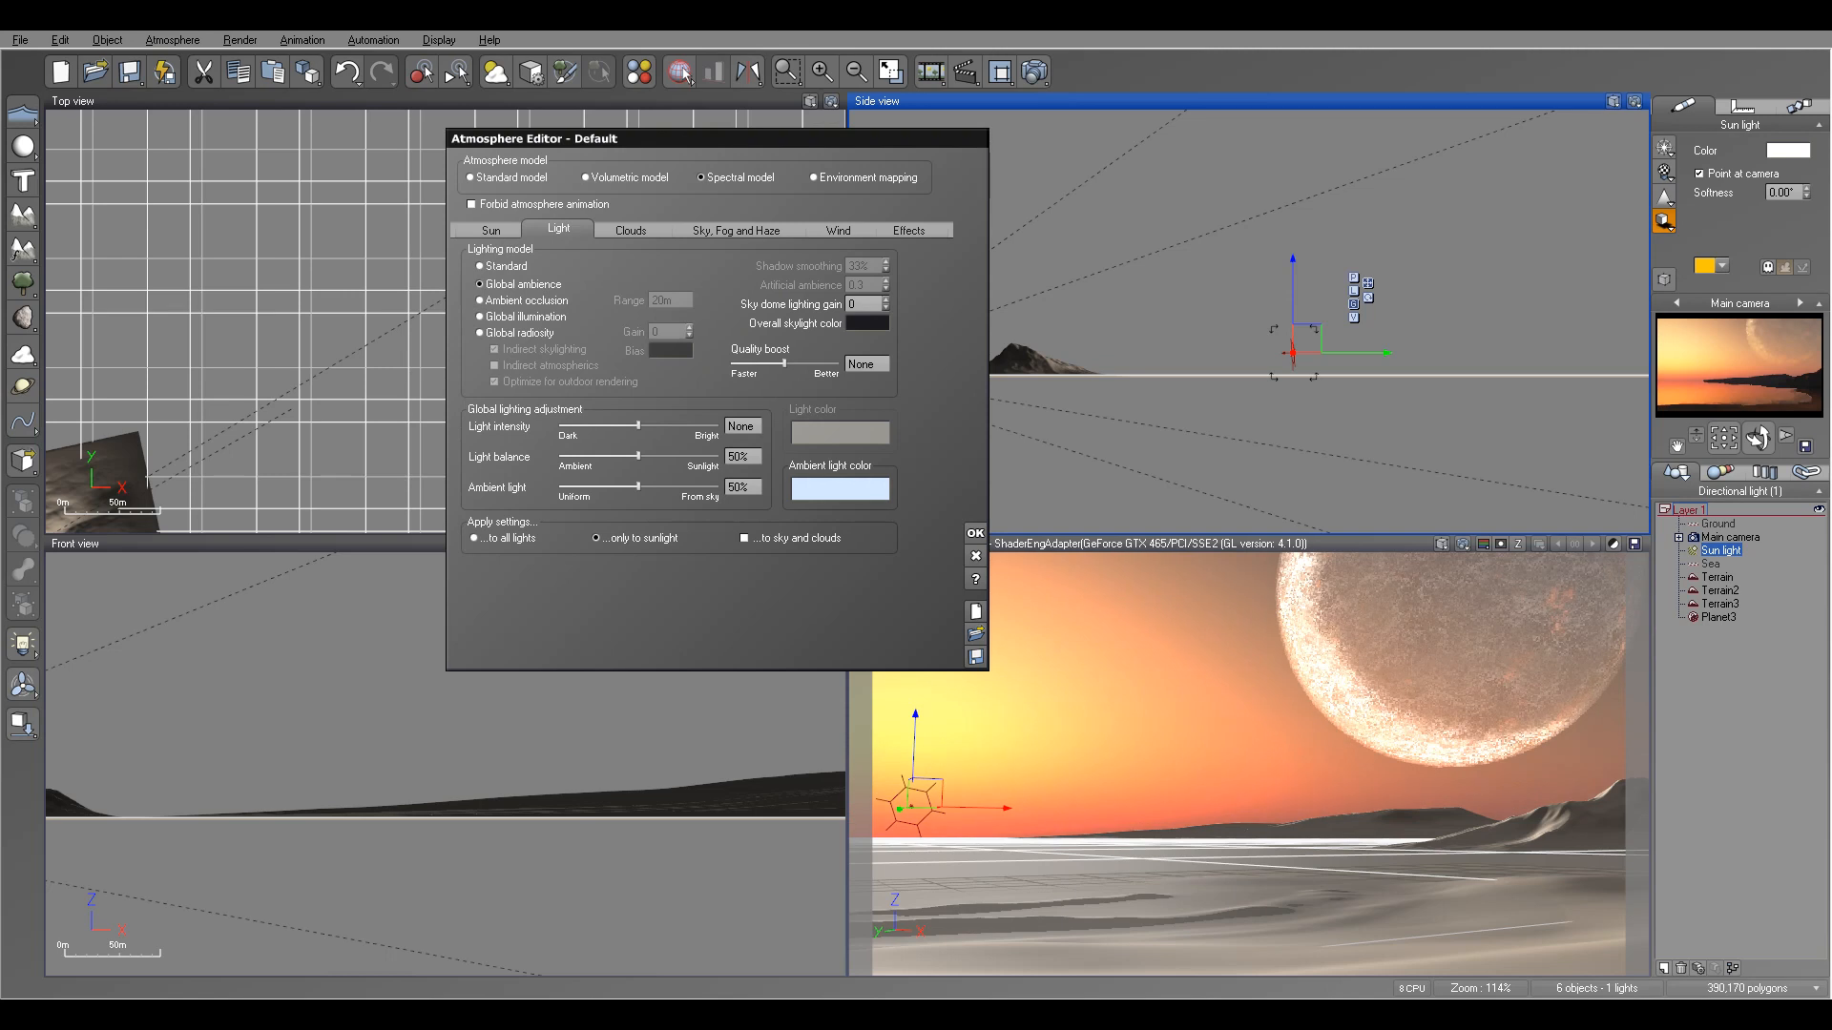
{"action": "left_click", "coordinate": [499, 334]}
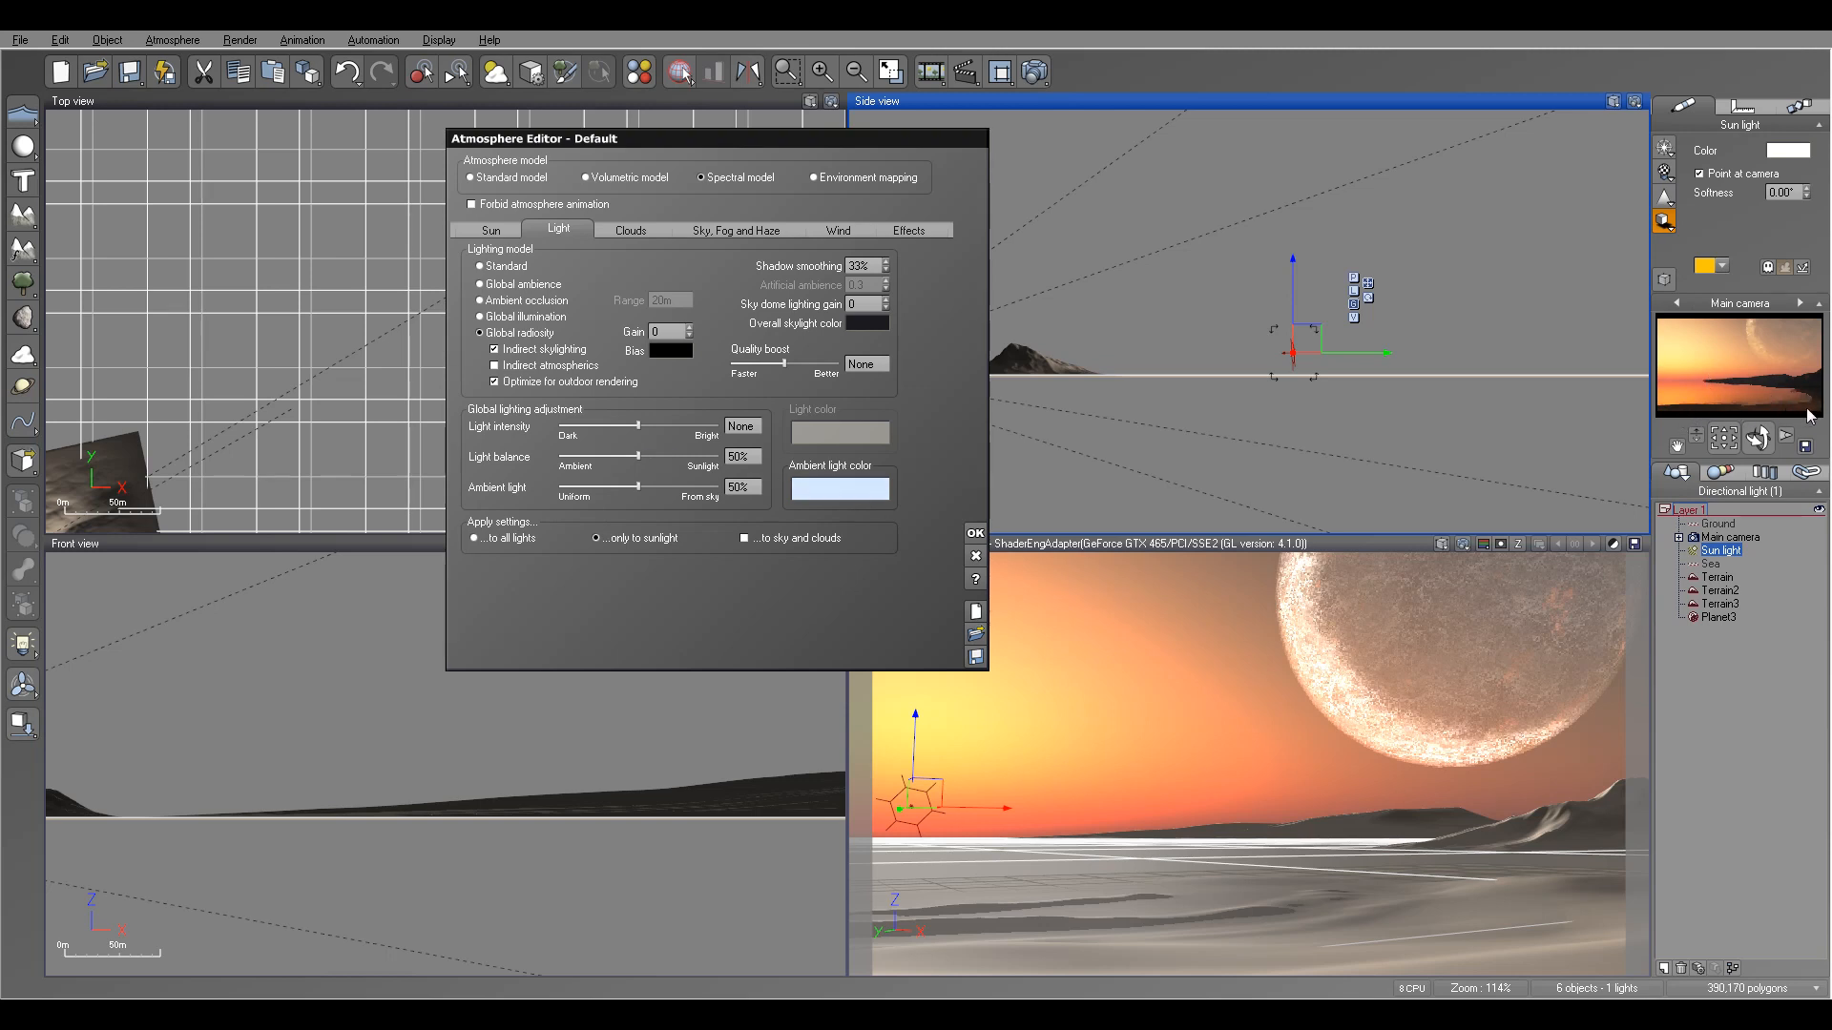
{"action": "left_click_drag", "start_coordinate": [639, 455], "coordinate": [585, 455]}
- Change the ambient light color to a dark, muted blue
{"action": "right_click", "coordinate": [850, 487]}
{"action": "left_click", "coordinate": [872, 496]}
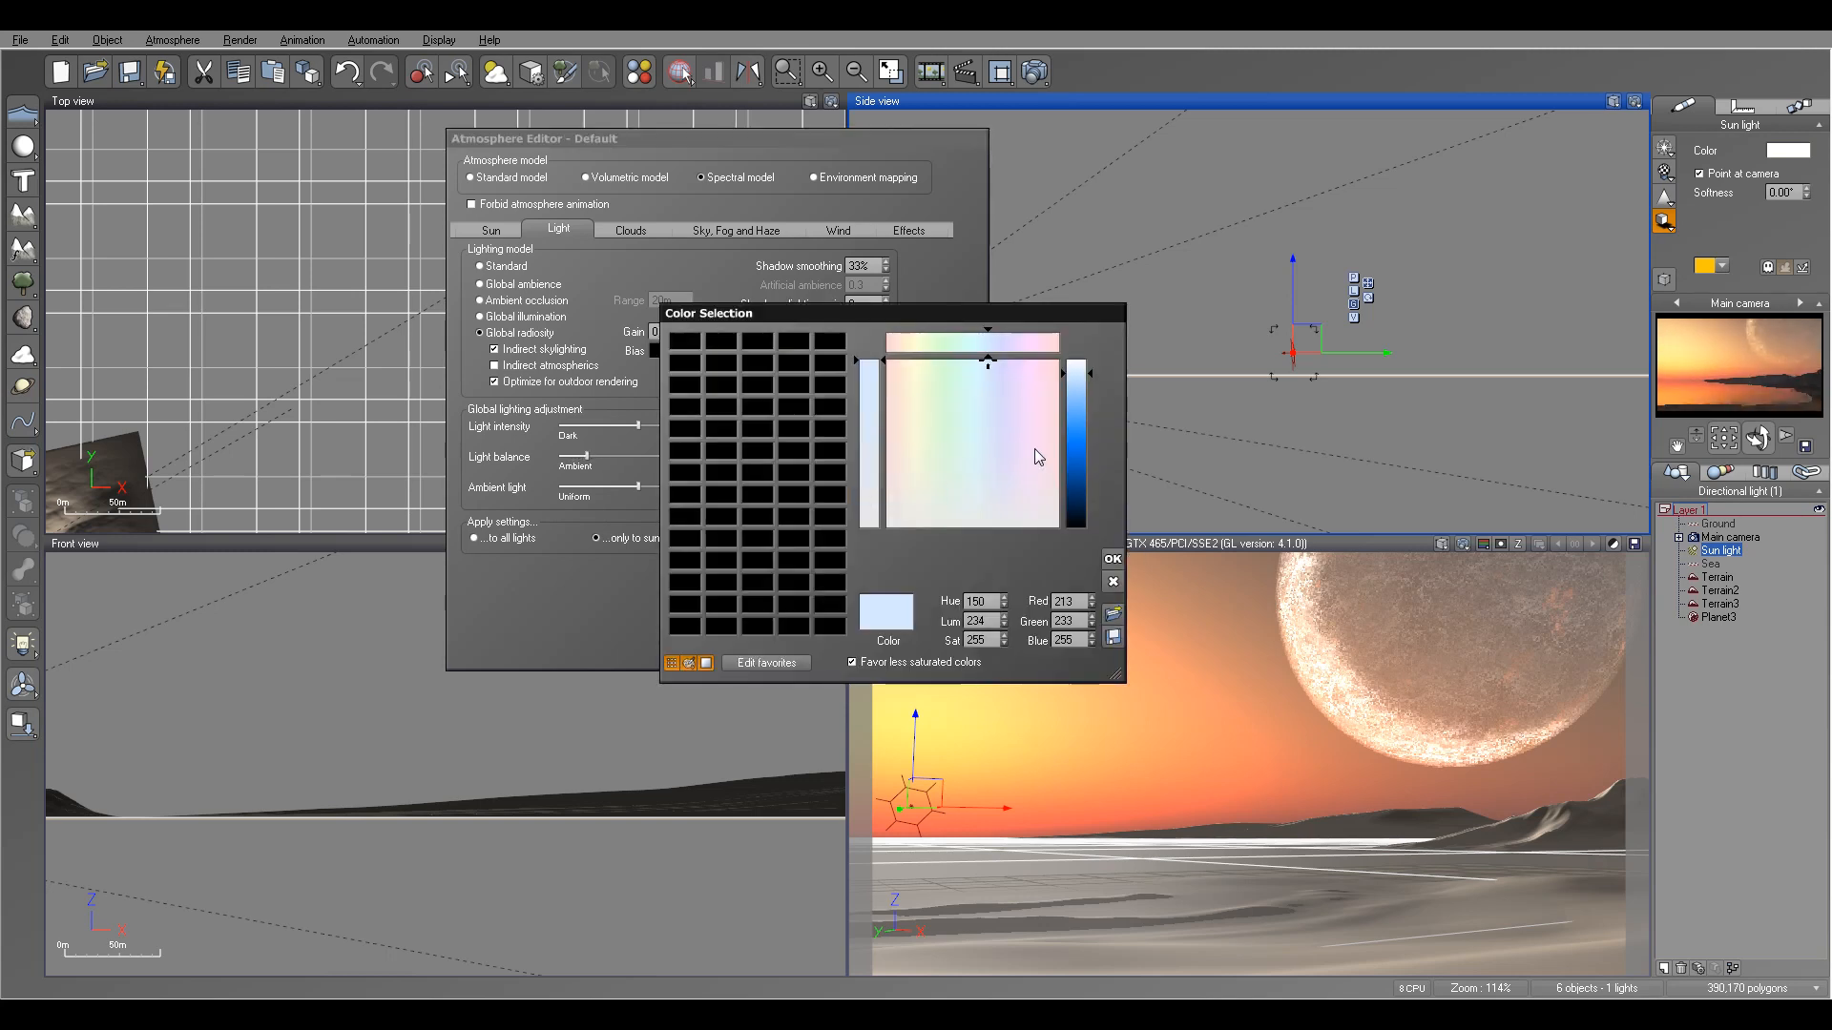
{"action": "left_click", "coordinate": [988, 485]}
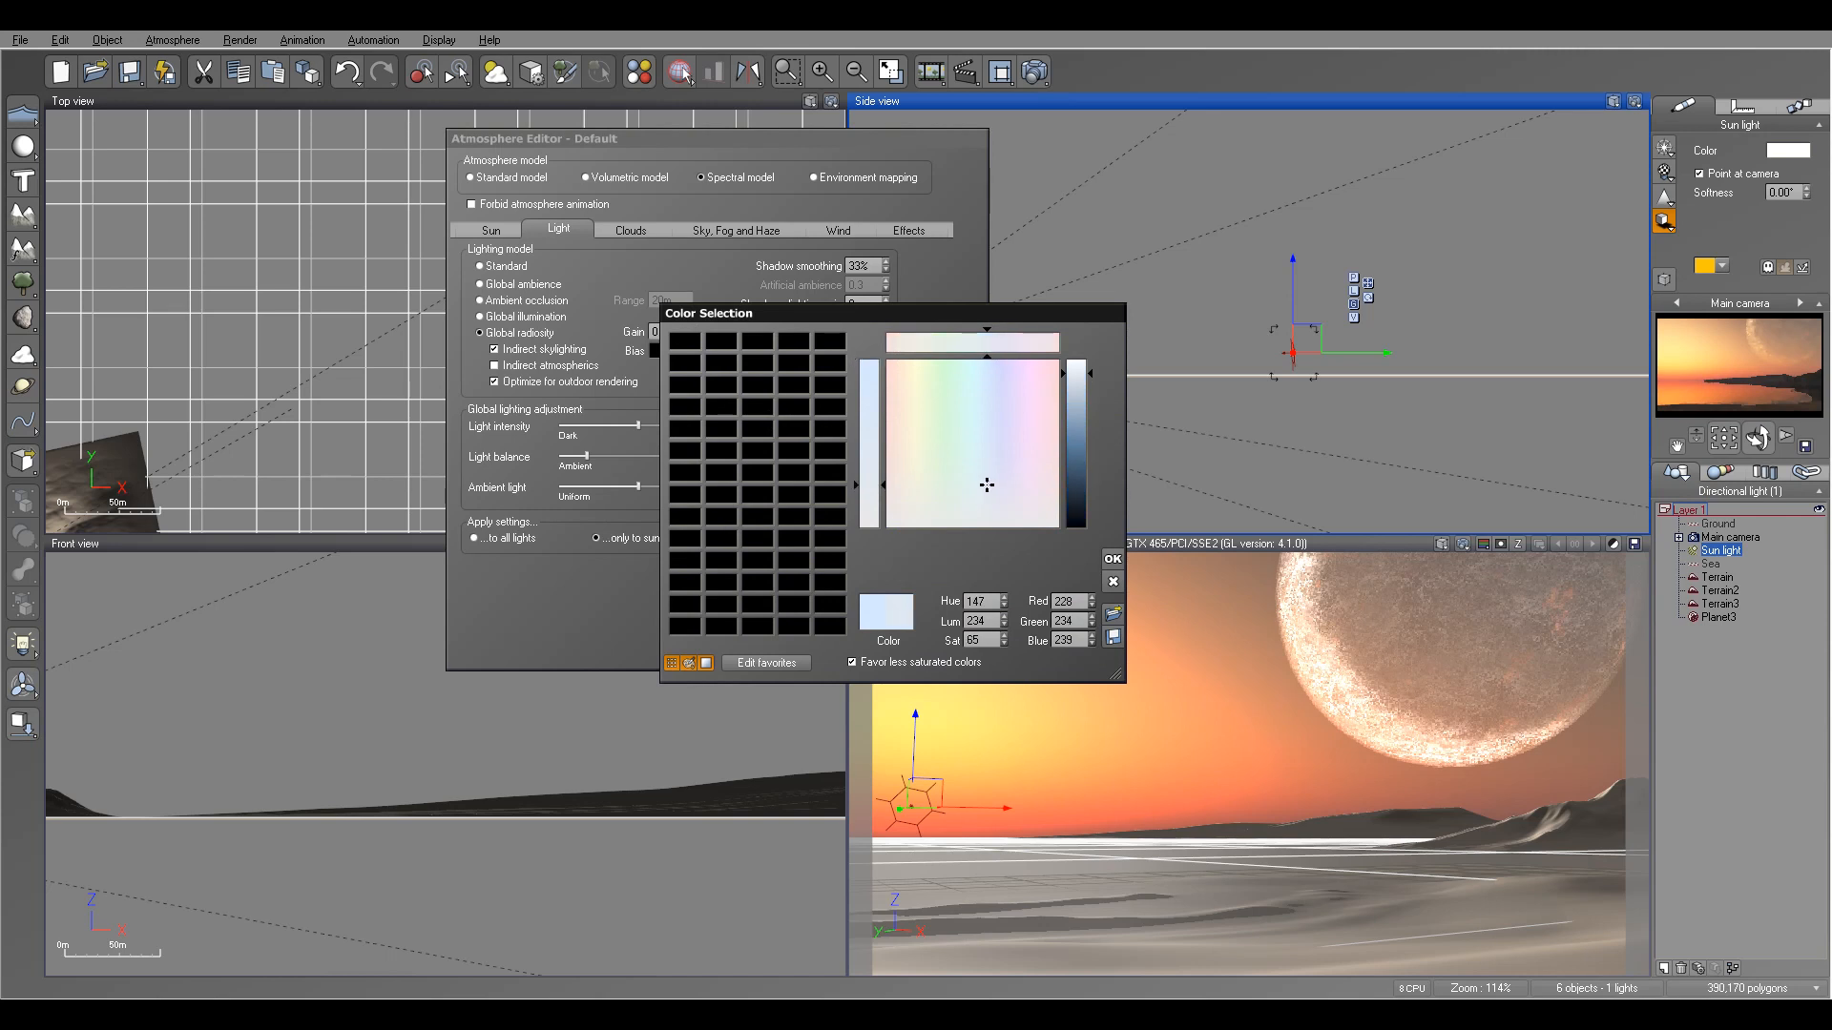
{"action": "left_click", "coordinate": [984, 484]}
{"action": "left_click_drag", "start_coordinate": [1080, 461], "coordinate": [1079, 486]}
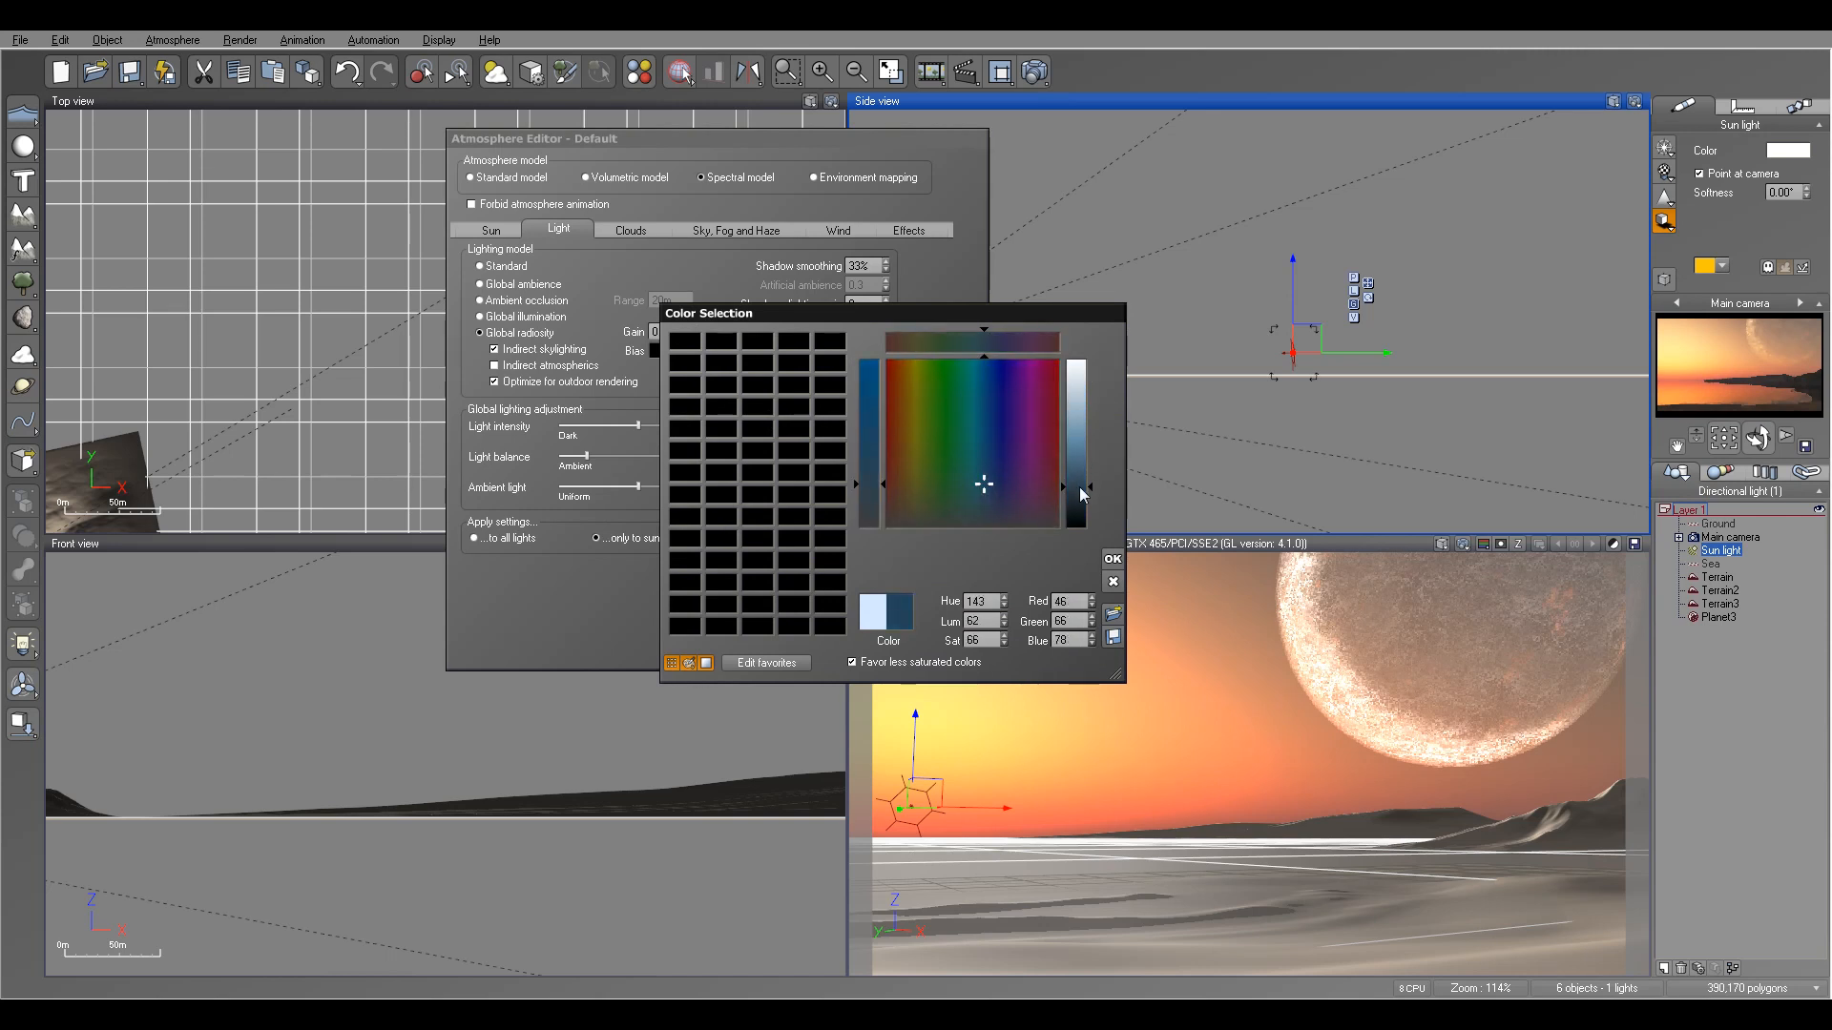
{"action": "left_click", "coordinate": [1113, 559]}
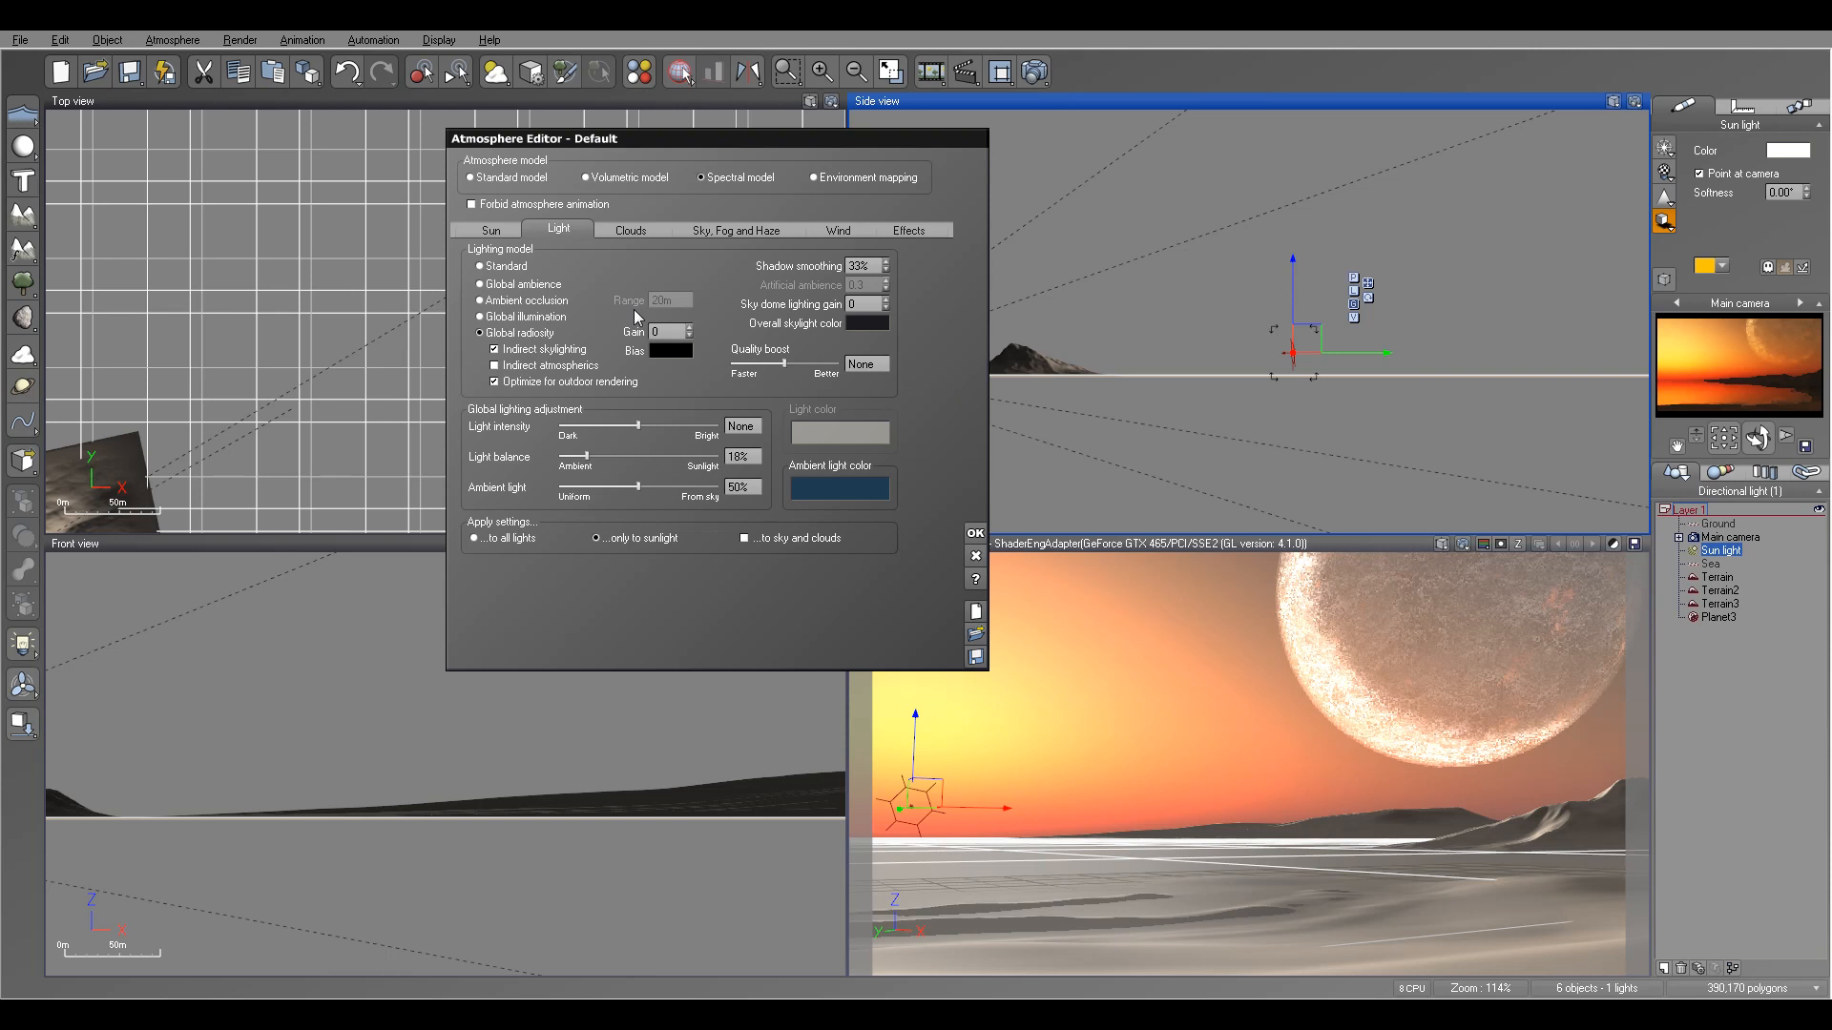
- Change the atmosphere's sky color to a very dark blue (RGB 1, 25, 59)
{"action": "left_click", "coordinate": [619, 229]}
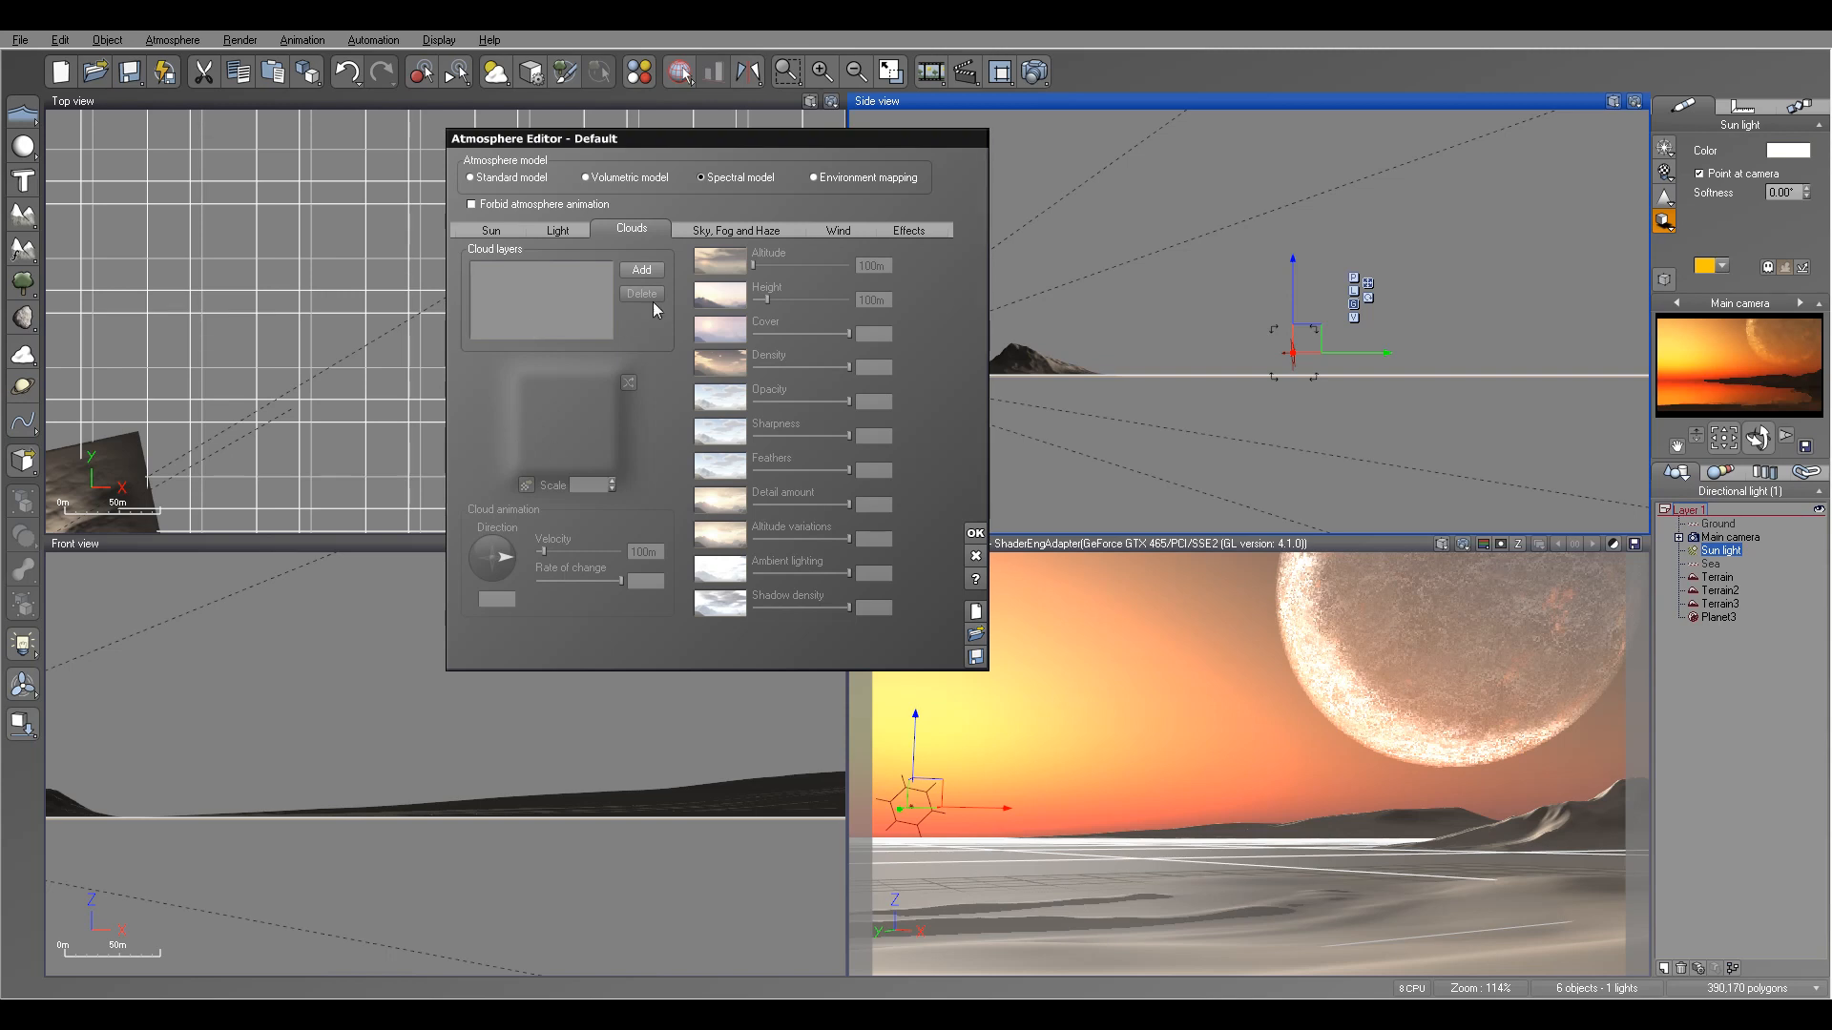
{"action": "left_click", "coordinate": [707, 233]}
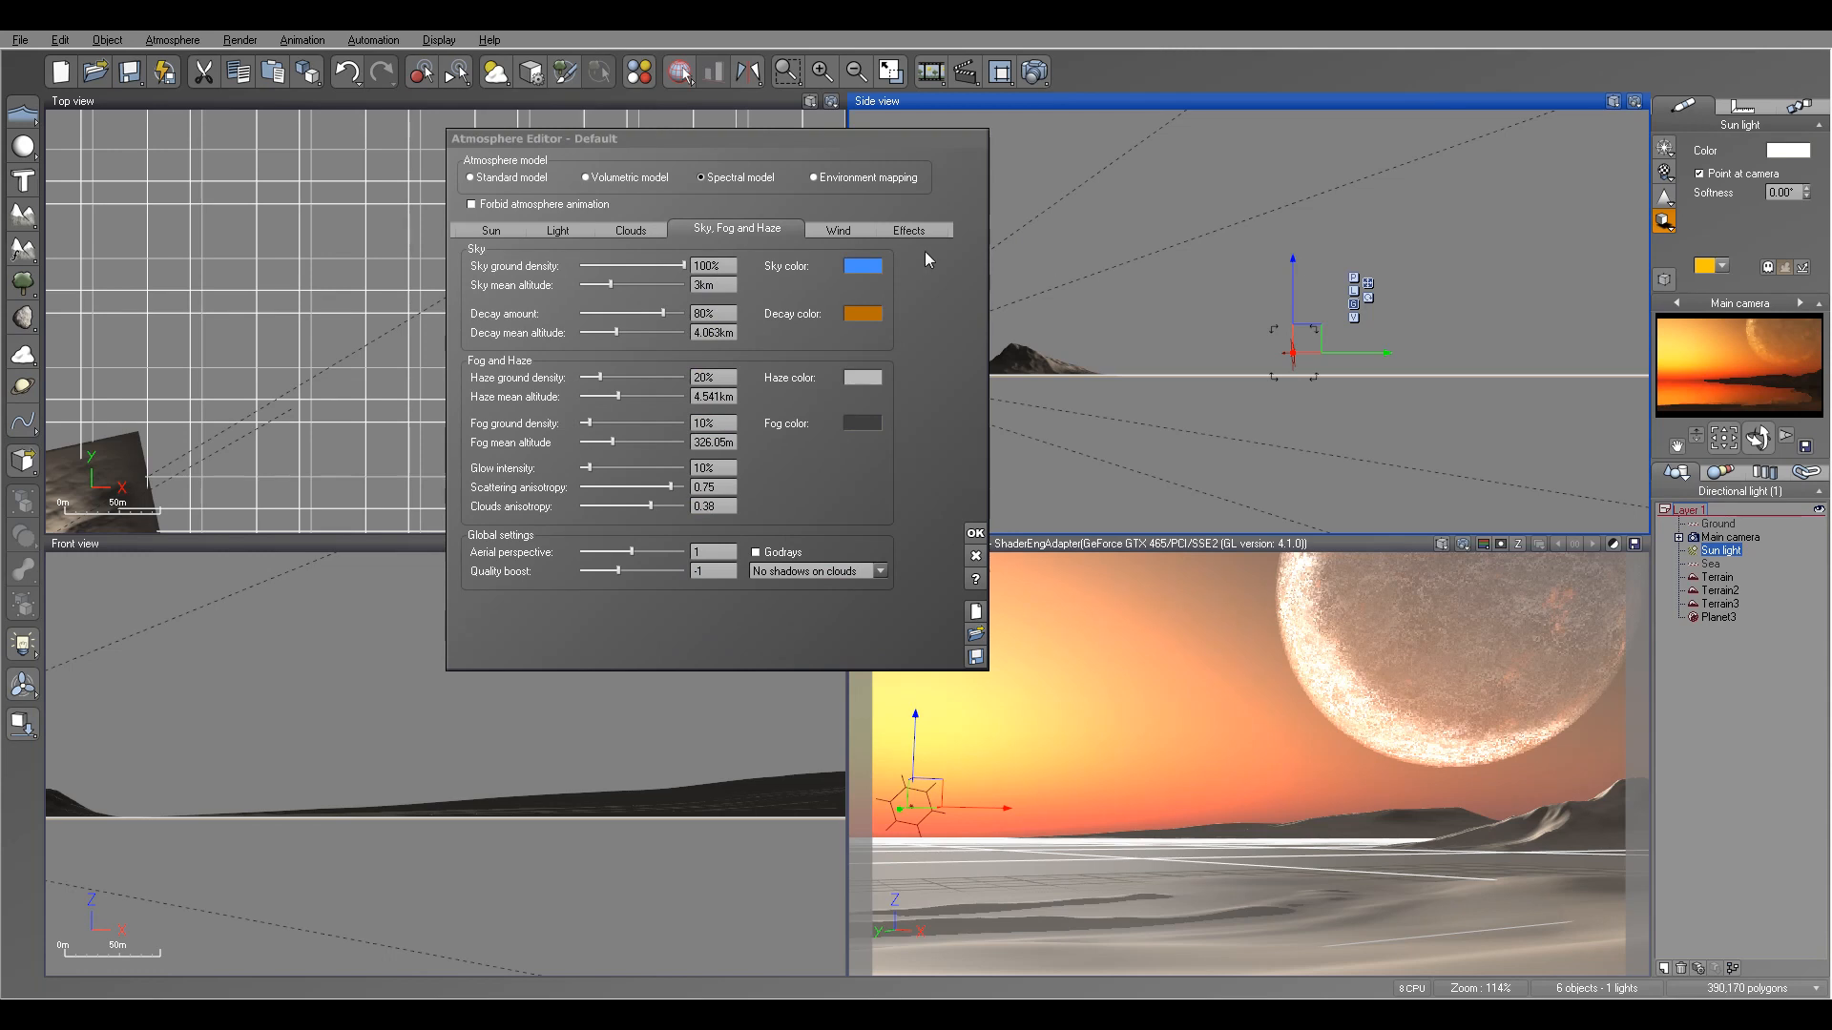
{"action": "right_click", "coordinate": [864, 270]}
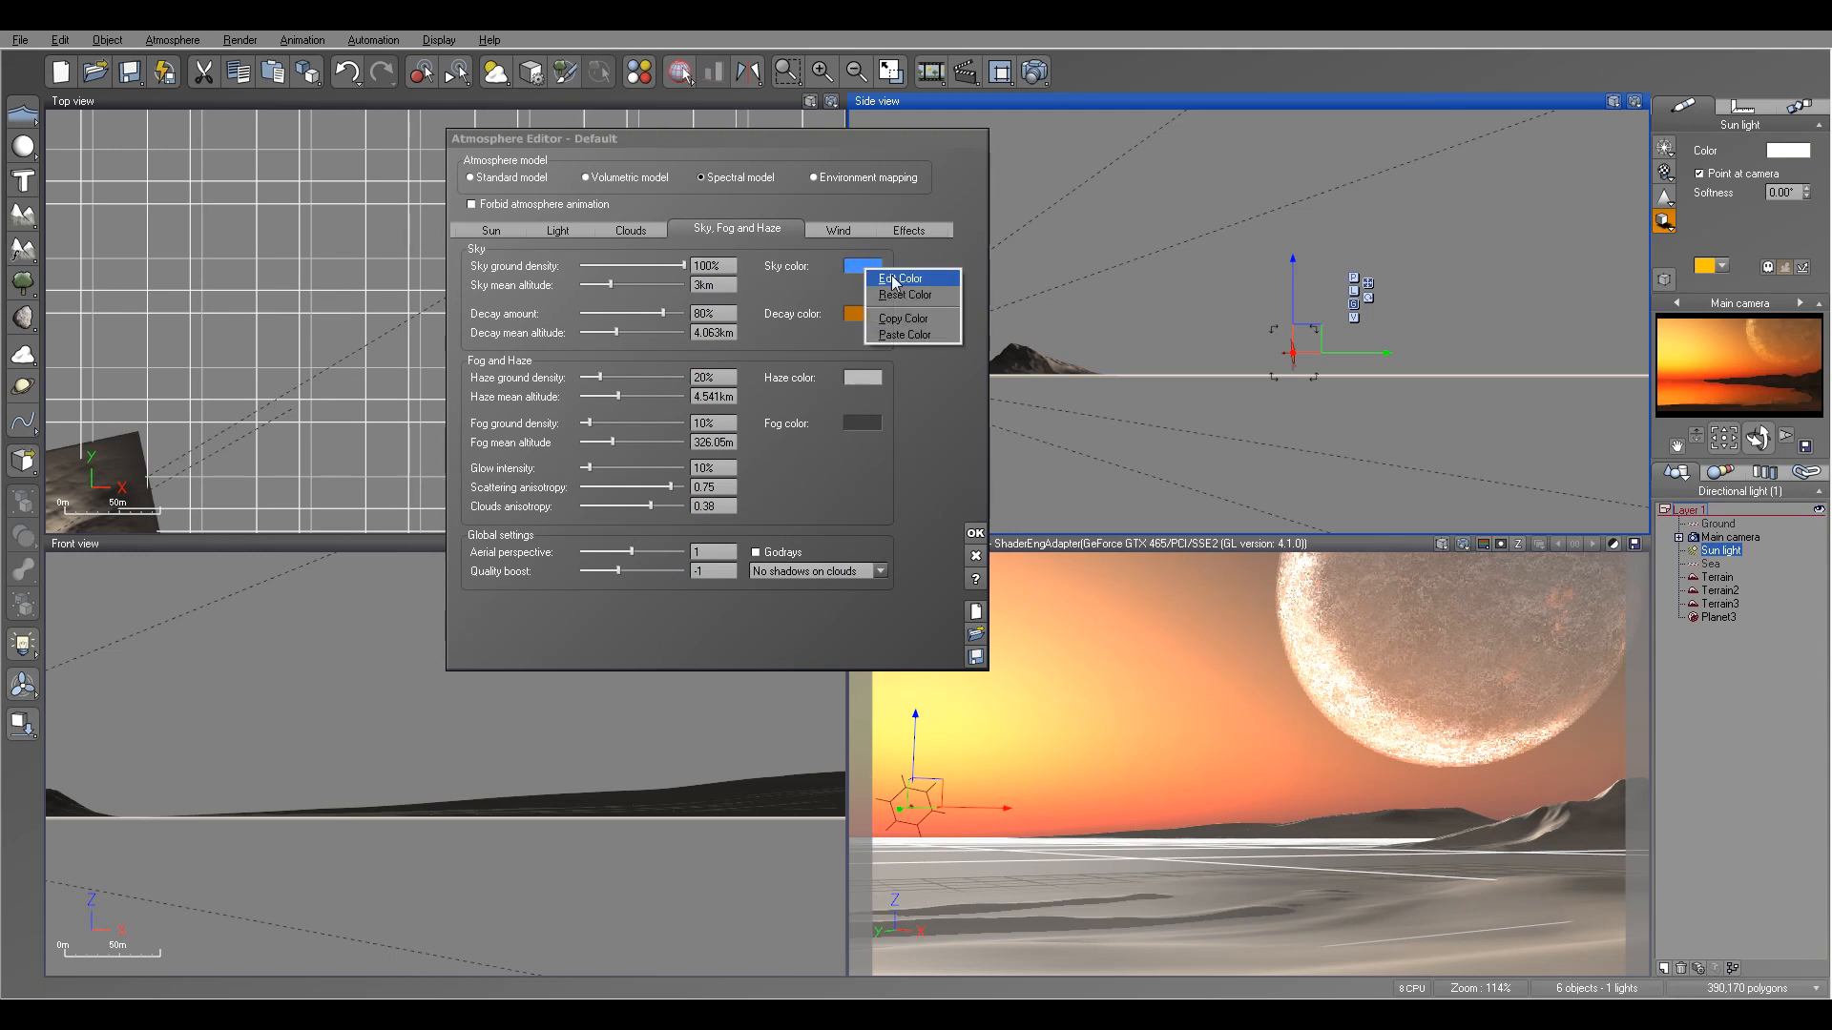
{"action": "left_click", "coordinate": [889, 280]}
{"action": "left_click_drag", "start_coordinate": [1076, 467], "coordinate": [1079, 515]}
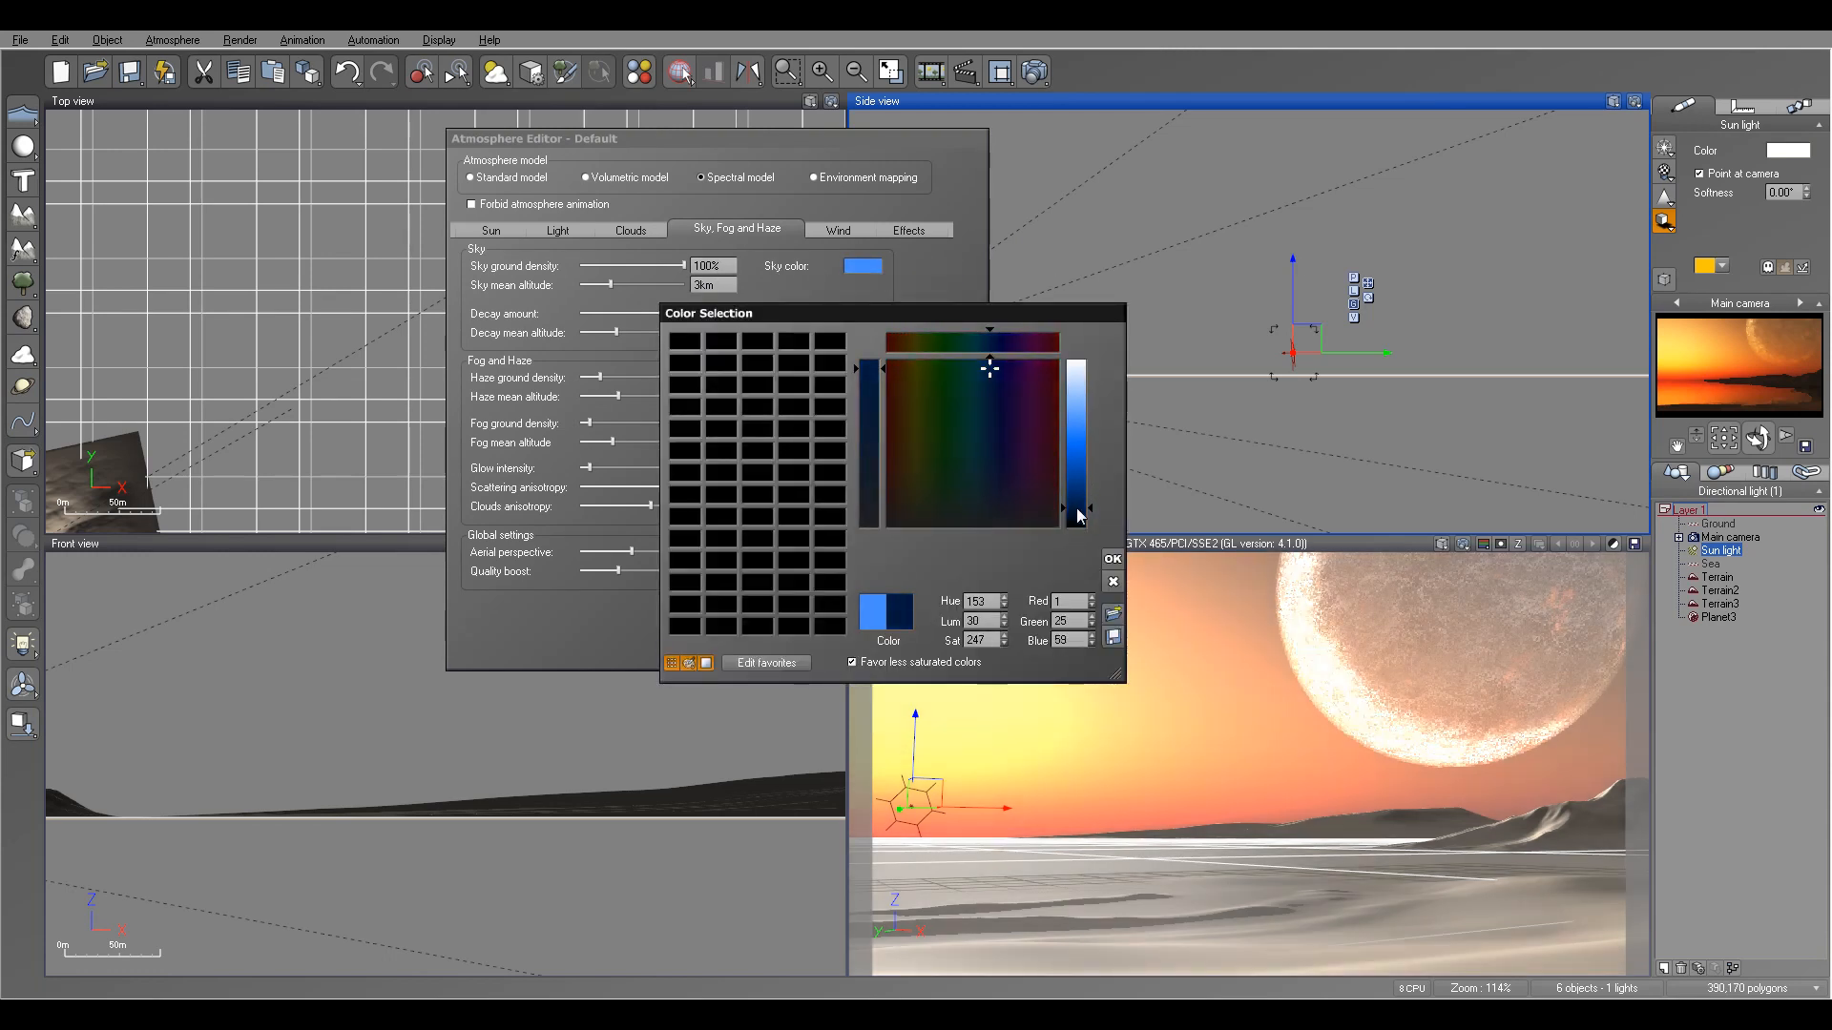
{"action": "left_click", "coordinate": [1113, 559]}
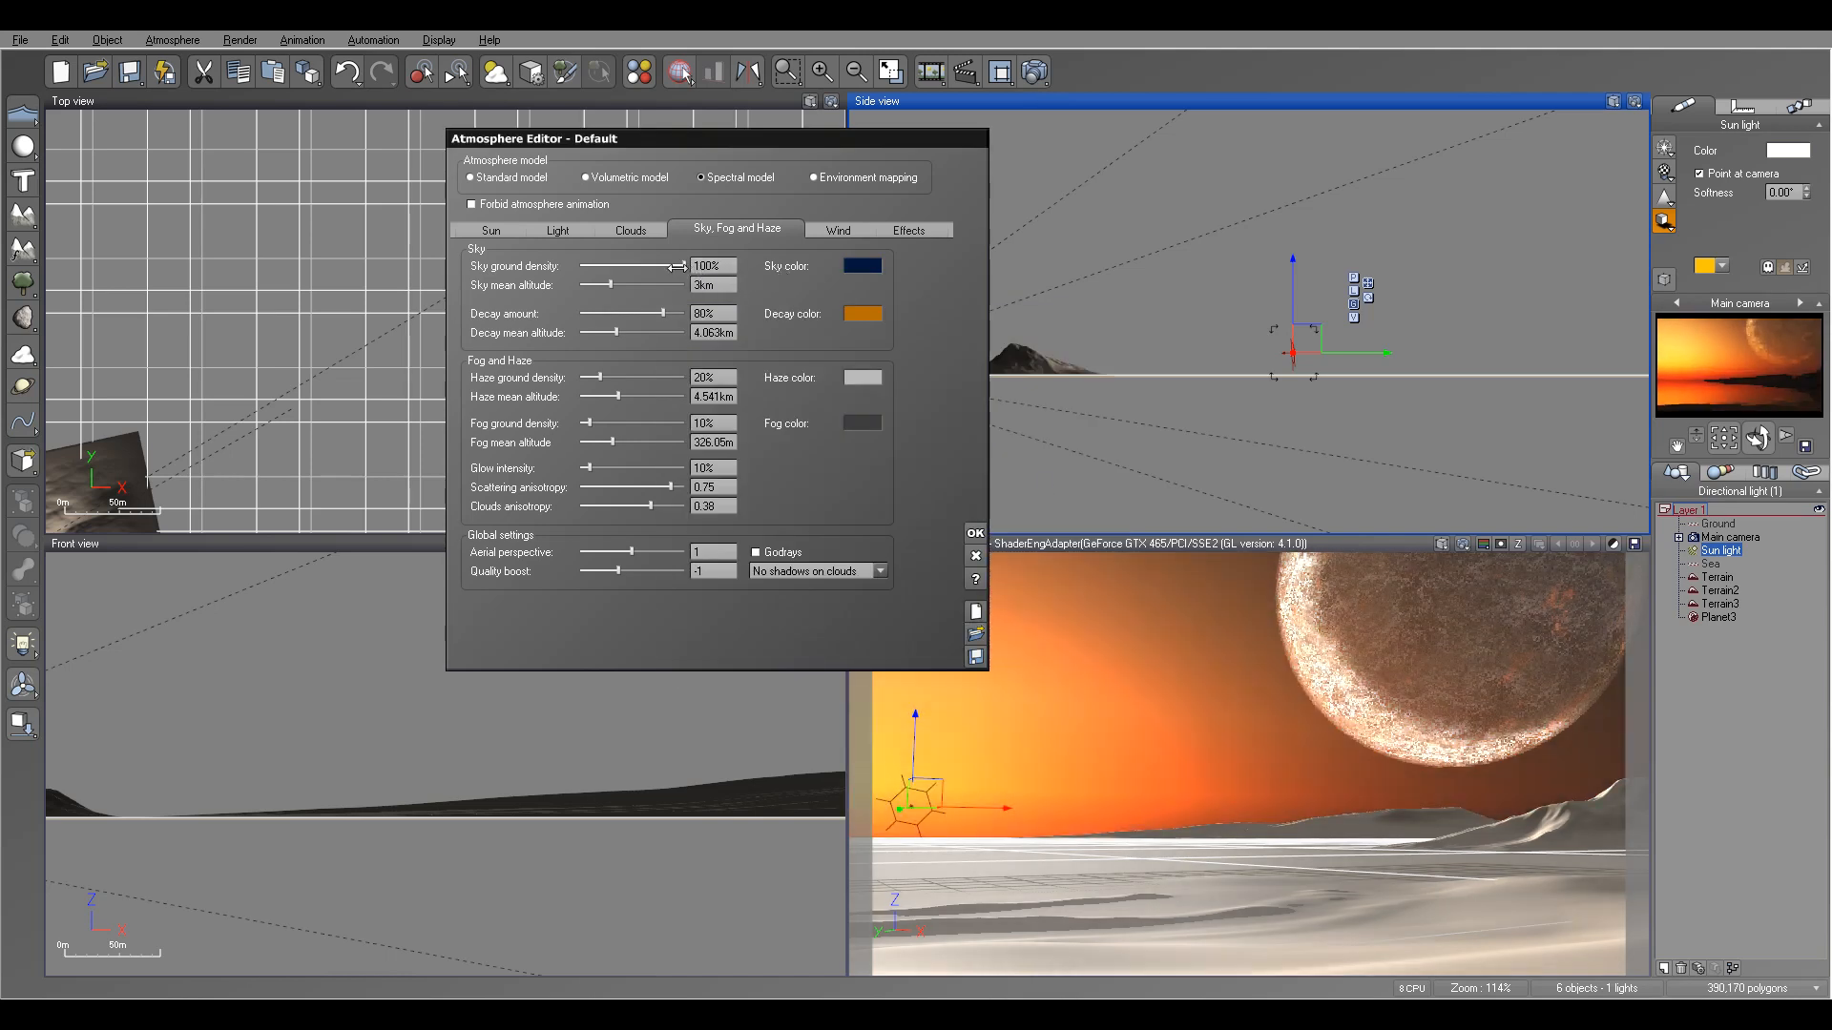
- Set sky ground density to 90%, sky mean altitude to 2.523 km, decay mean altitude to 2.608 km, glow intensity to 9% and scattering anisotropy to 0.82
{"action": "left_click_drag", "start_coordinate": [662, 283], "coordinate": [673, 265]}
{"action": "left_click_drag", "start_coordinate": [649, 331], "coordinate": [642, 336]}
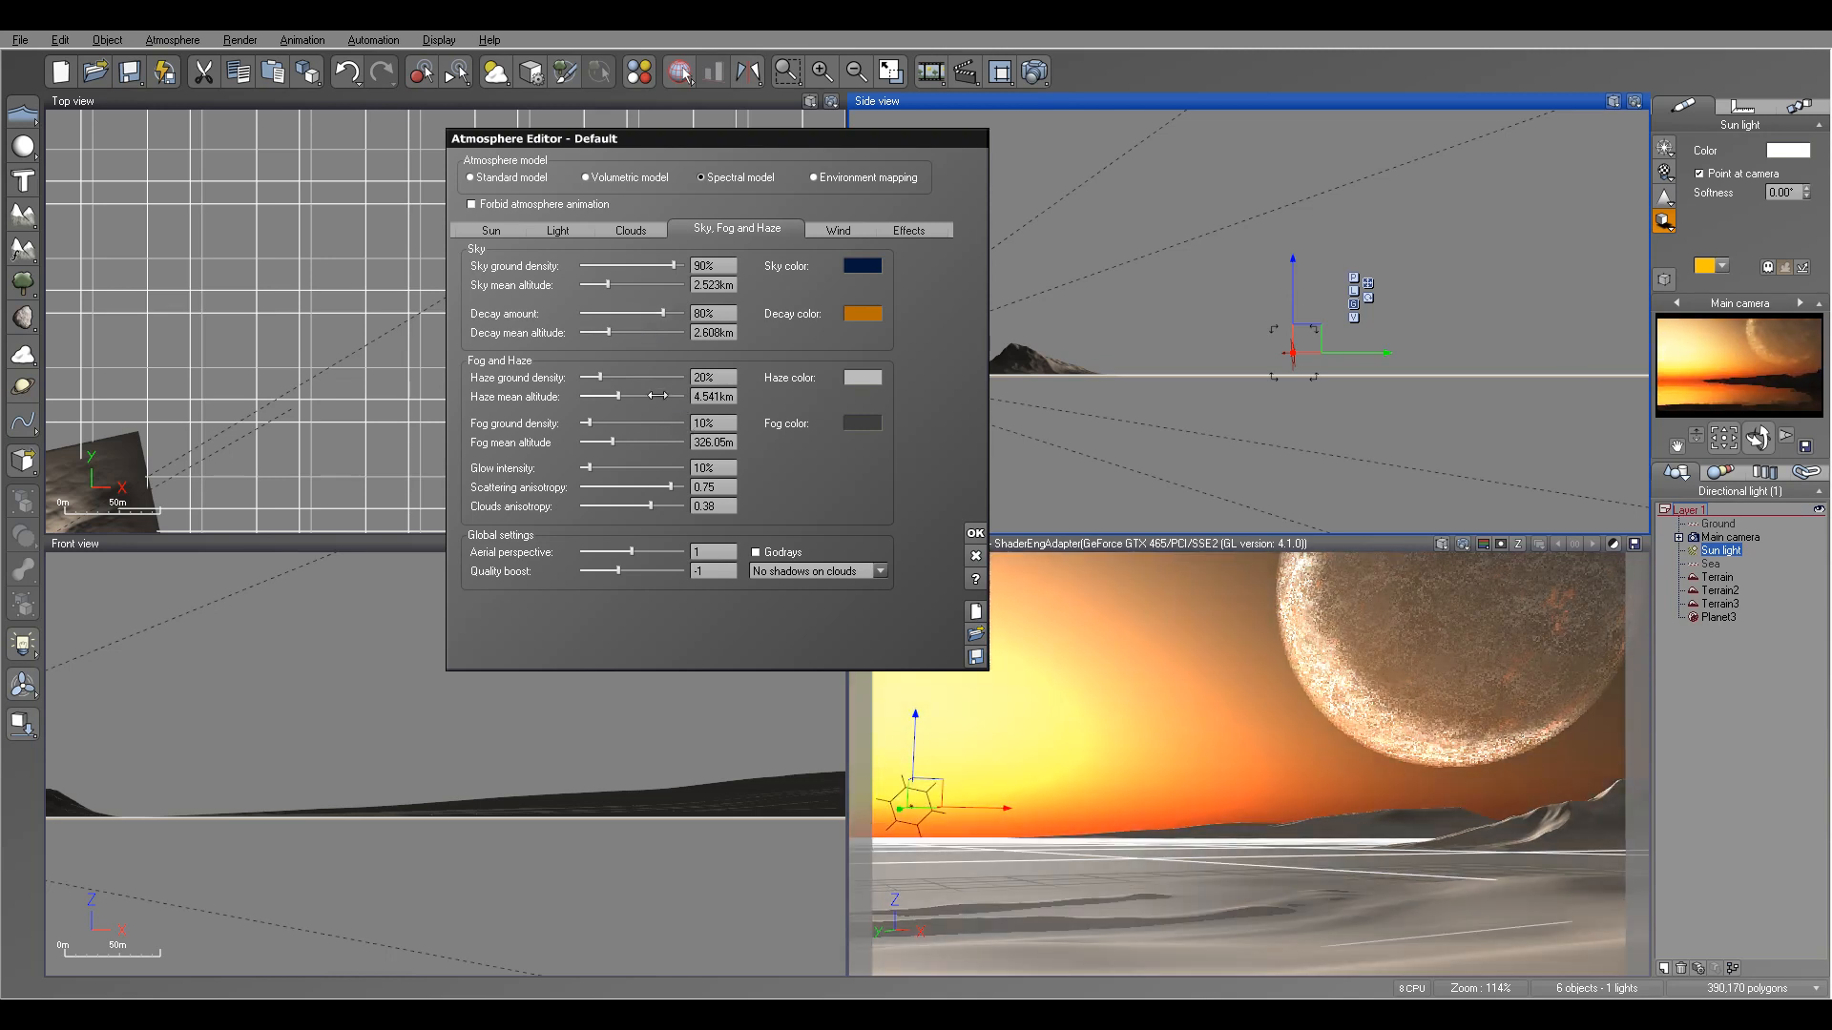
{"action": "left_click_drag", "start_coordinate": [626, 470], "coordinate": [620, 470]}
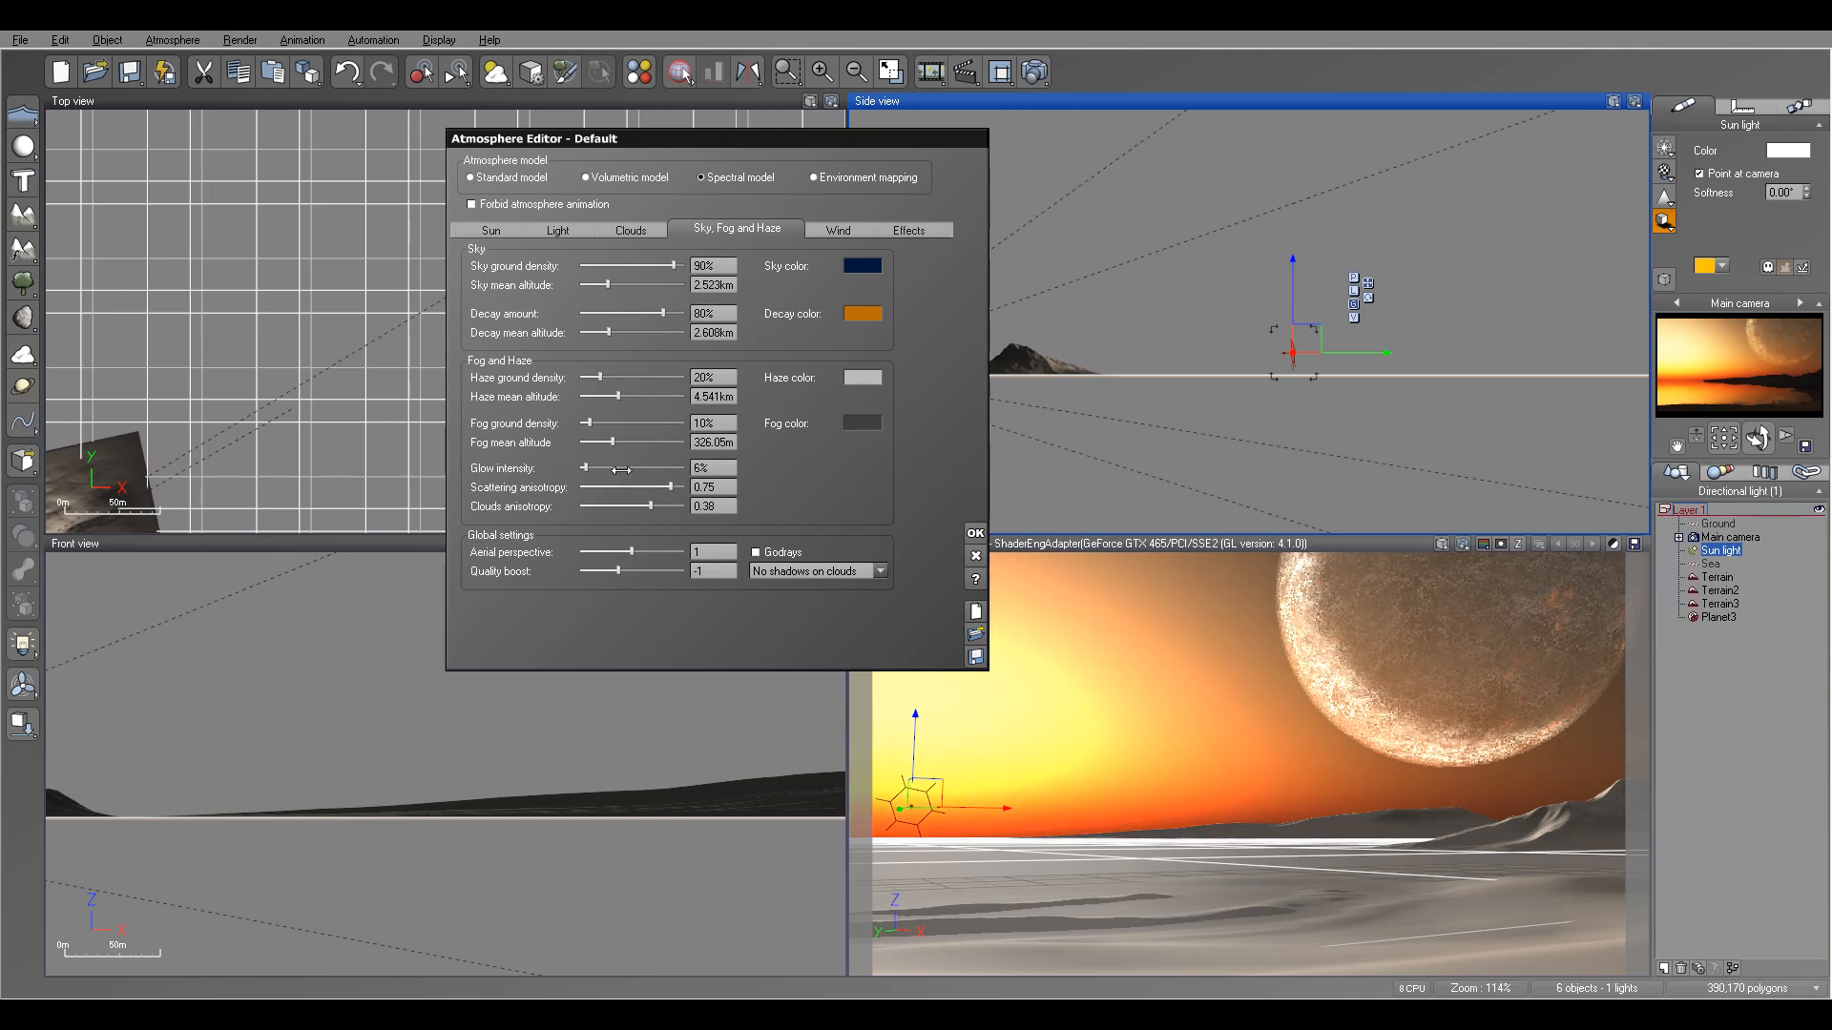
{"action": "left_click_drag", "start_coordinate": [671, 488], "coordinate": [675, 487]}
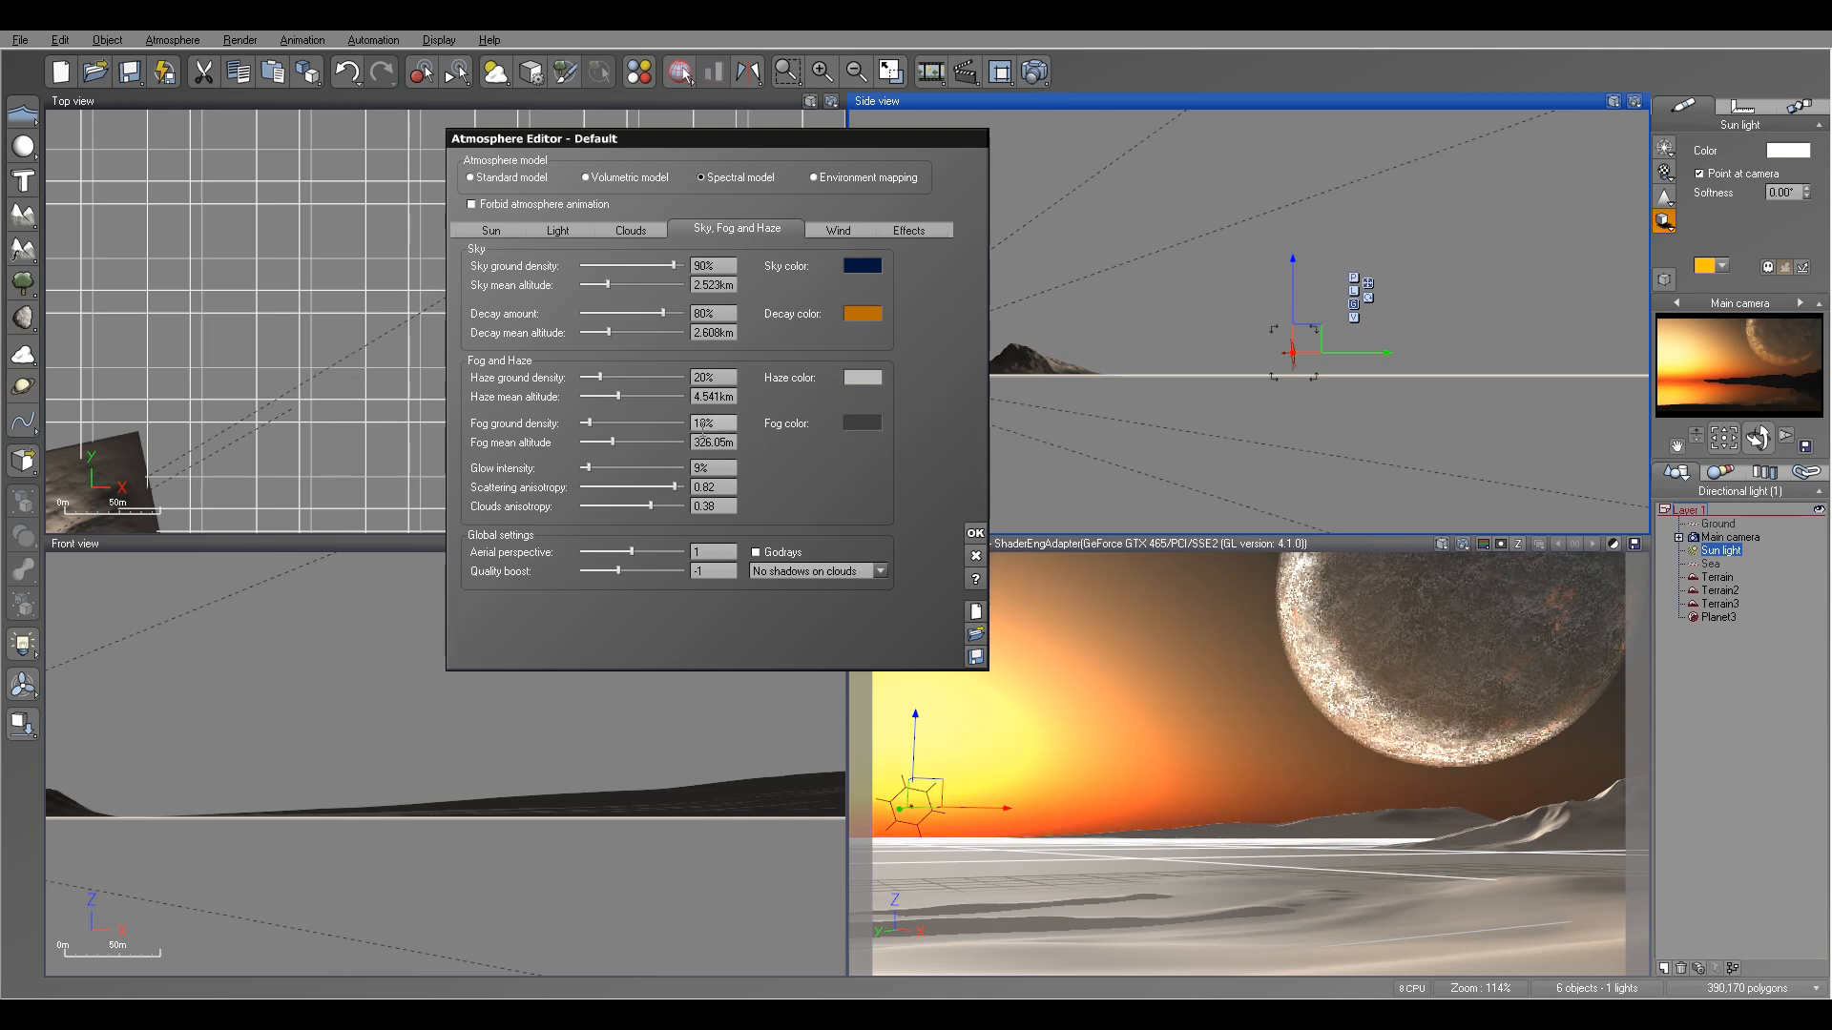
- Change the atmosphere's fog color from grey to a dark blue
{"action": "right_click", "coordinate": [862, 421]}
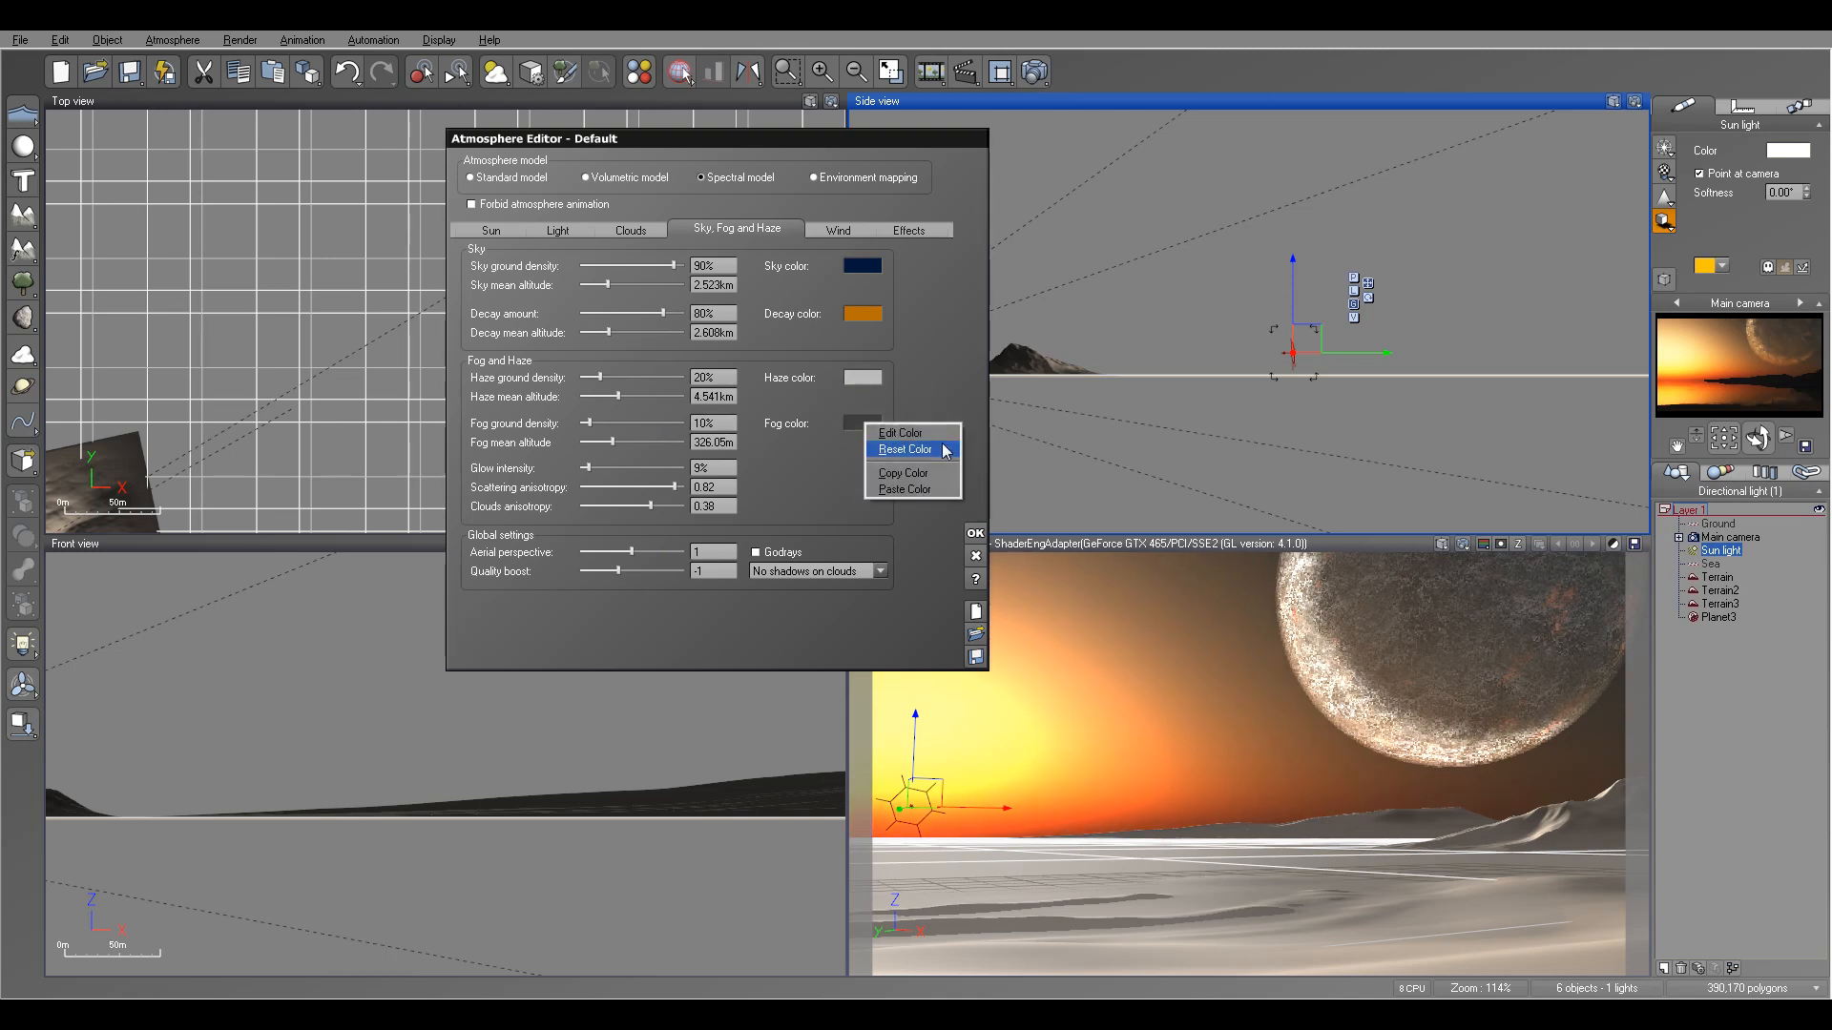
{"action": "left_click", "coordinate": [901, 433]}
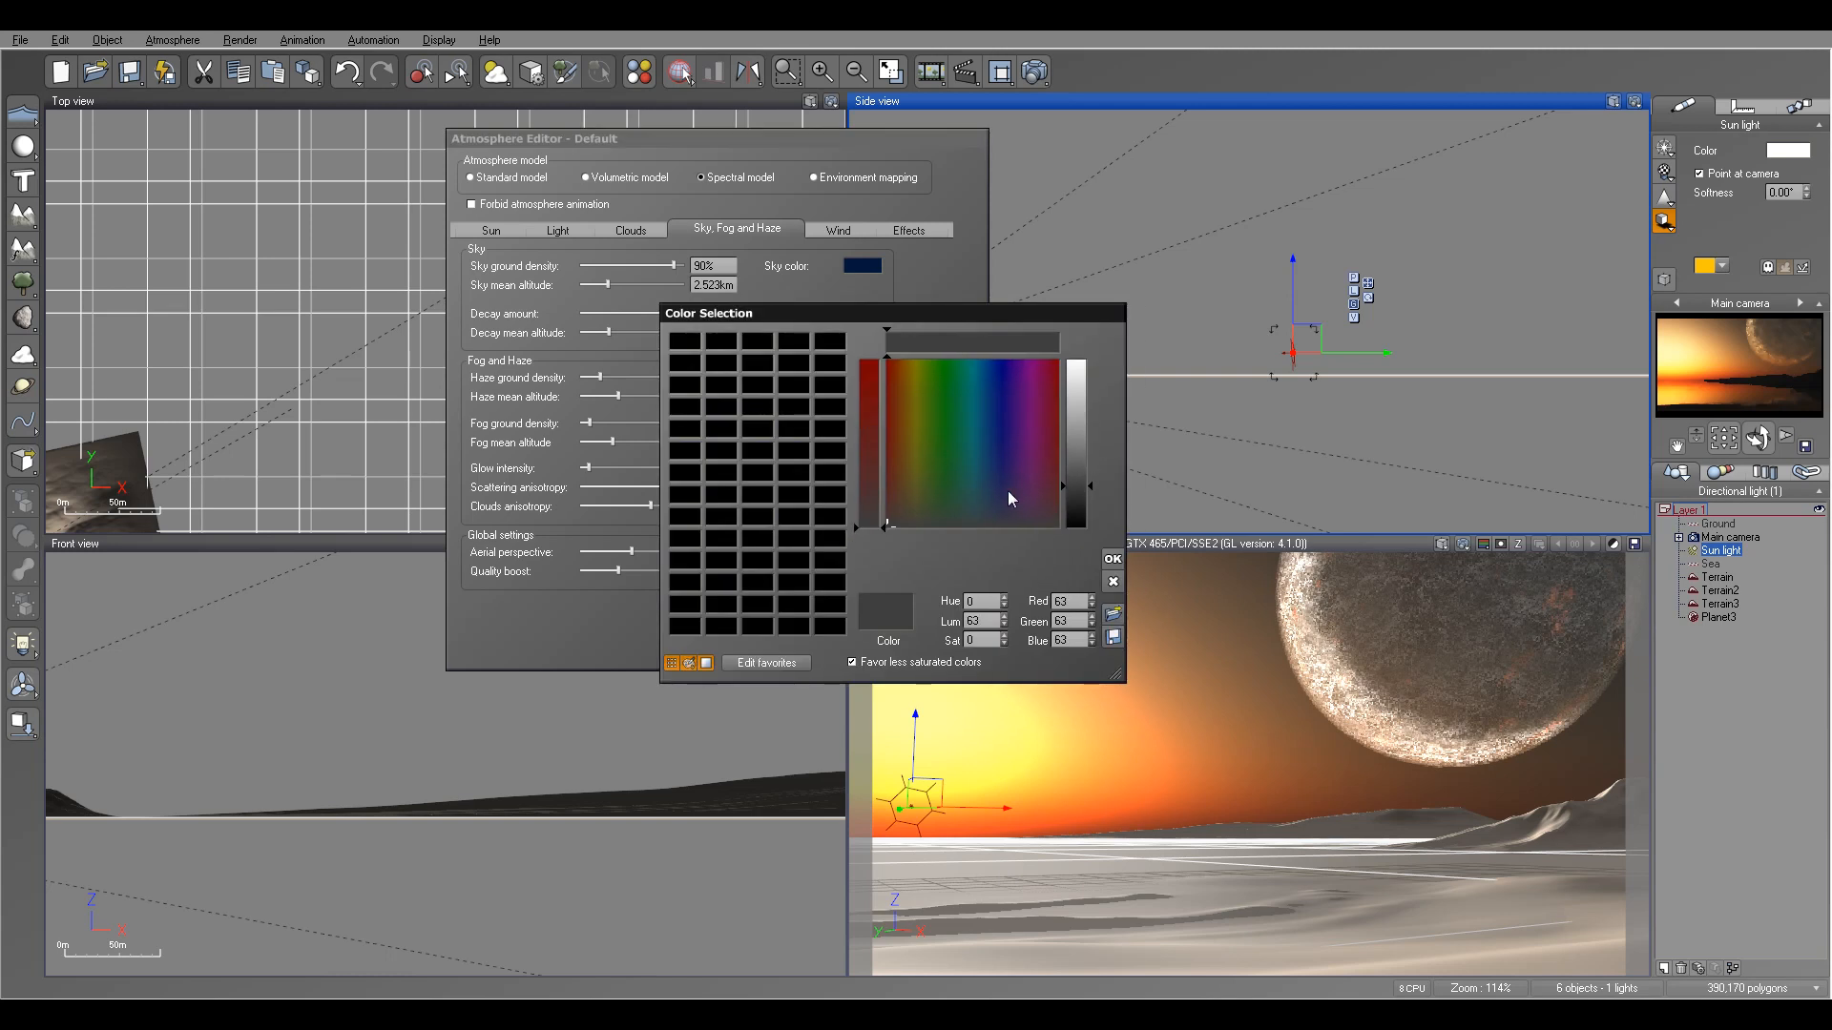
{"action": "mouse_move", "coordinate": [998, 495]}
{"action": "left_mouse_down"}
{"action": "mouse_move", "coordinate": [996, 394]}
{"action": "mouse_move", "coordinate": [994, 450]}
{"action": "left_mouse_up"}
{"action": "left_click", "coordinate": [1111, 565]}
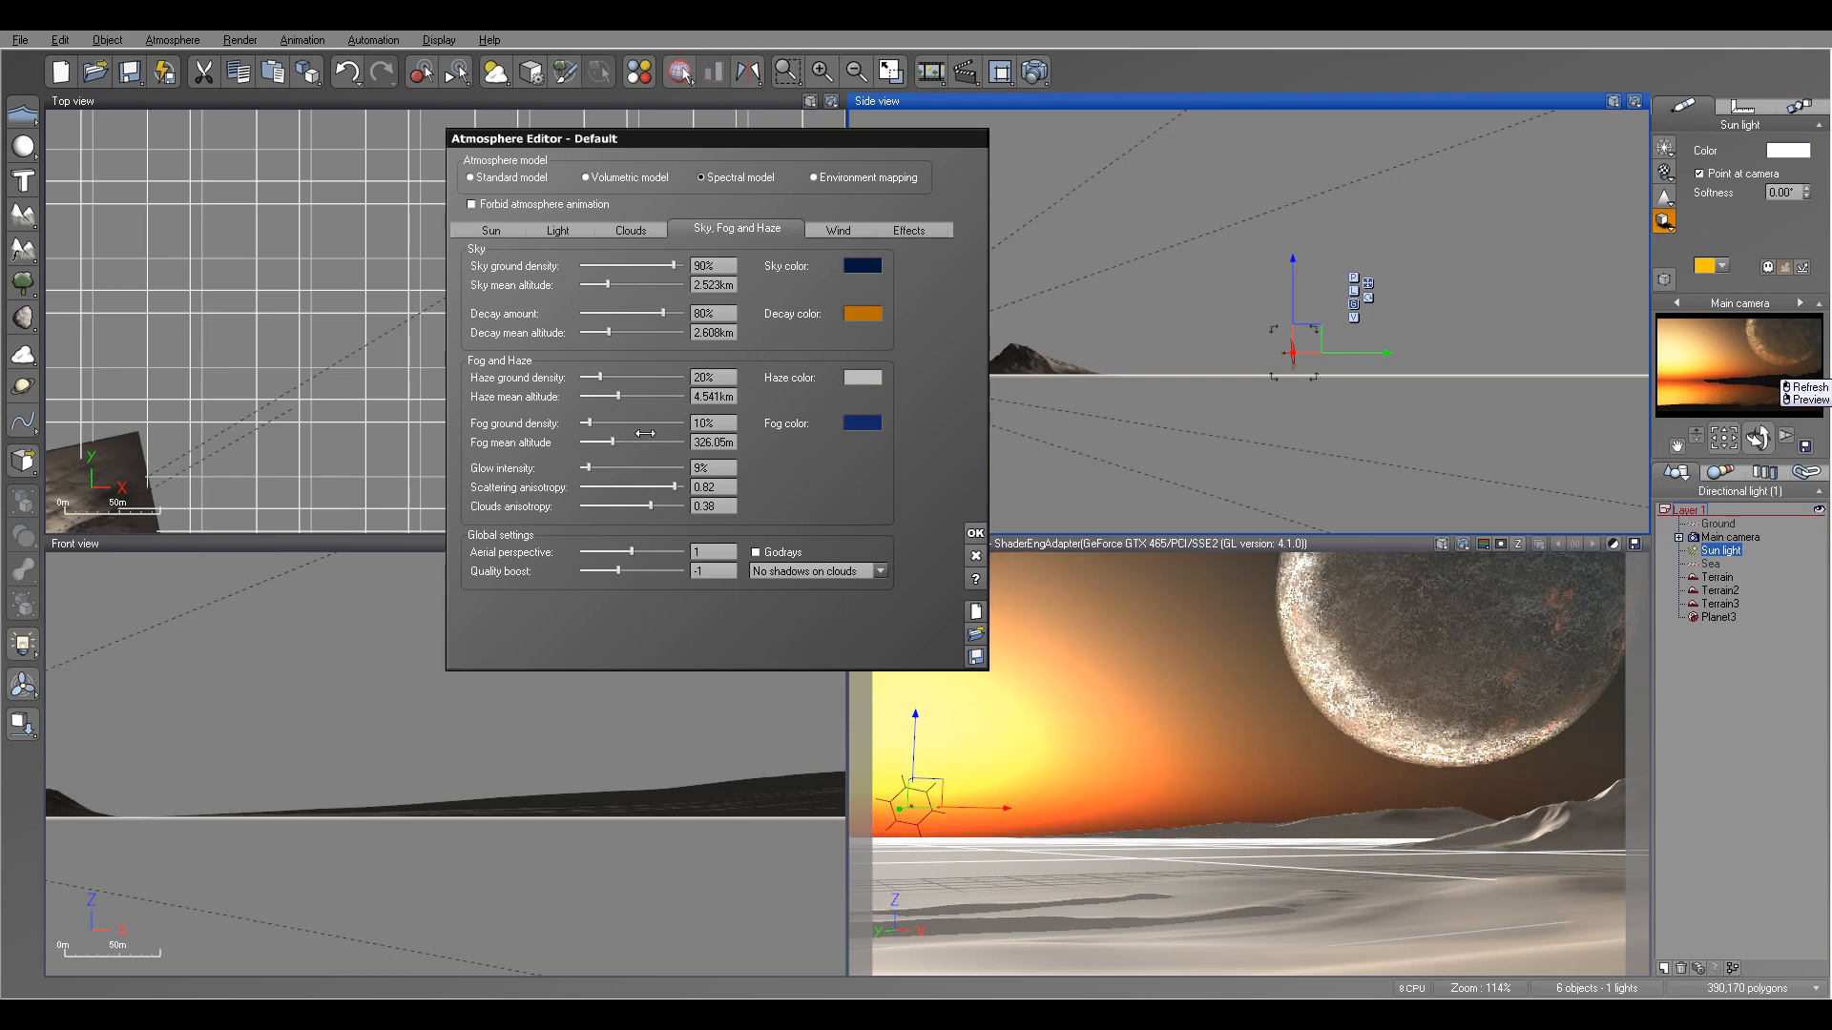
- Set fog ground density to 82% with mean altitude 74.851 m, and haze ground density to 34% with mean altitude 366.82 m
{"action": "mouse_move", "coordinate": [647, 438]}
{"action": "left_mouse_down"}
{"action": "mouse_move", "coordinate": [614, 442]}
{"action": "mouse_move", "coordinate": [665, 422]}
{"action": "left_mouse_up"}
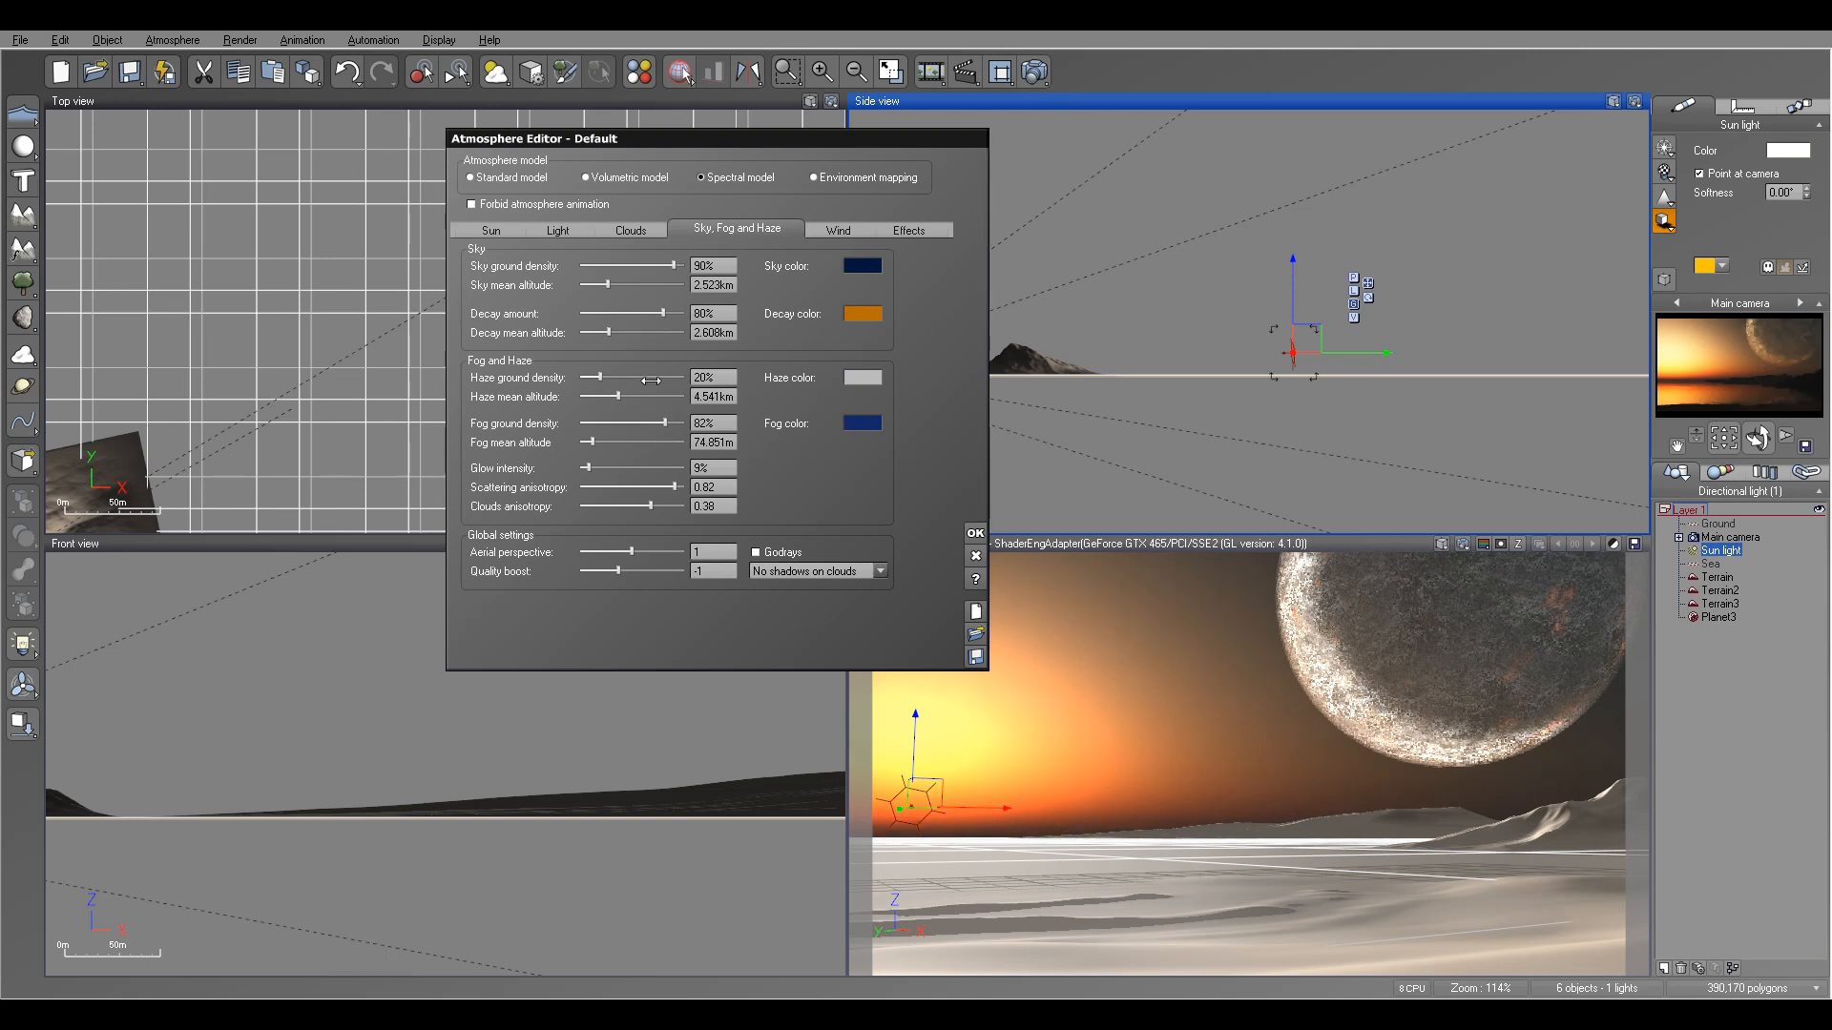
{"action": "mouse_move", "coordinate": [618, 379]}
{"action": "left_mouse_down"}
{"action": "mouse_move", "coordinate": [635, 397]}
{"action": "mouse_move", "coordinate": [608, 396]}
{"action": "left_mouse_up"}
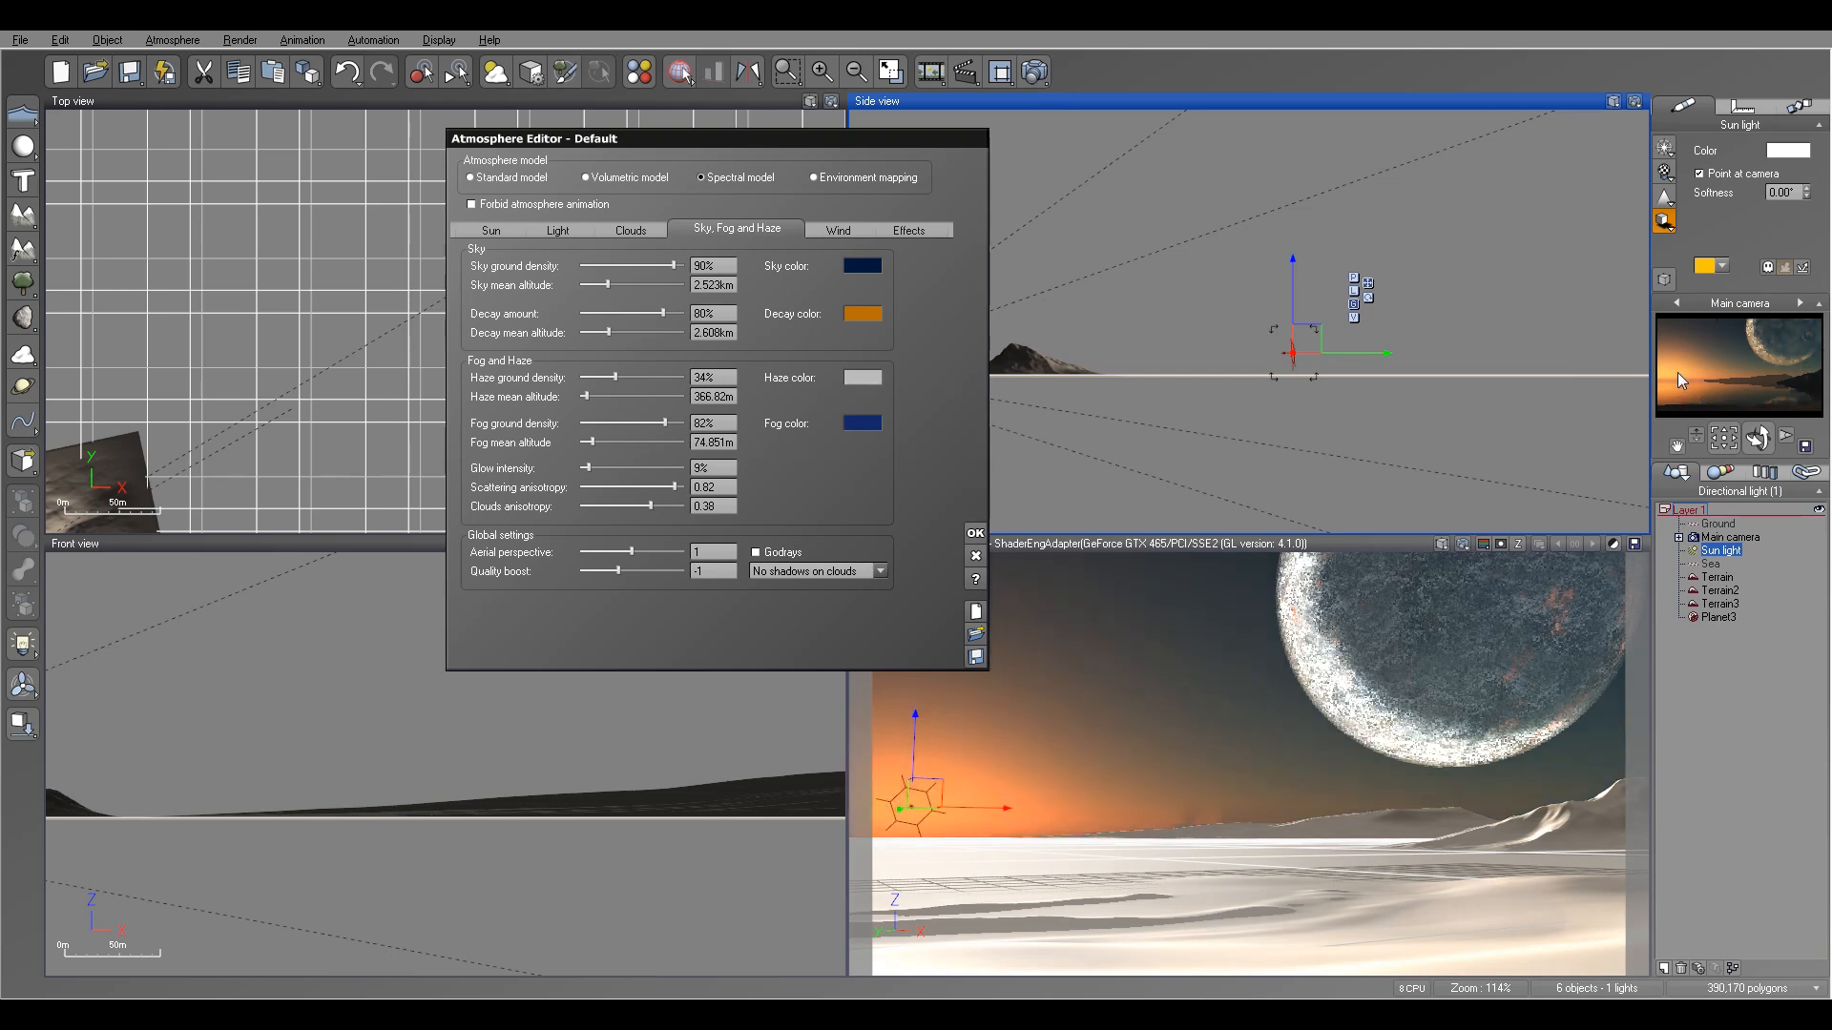
- Change the atmosphere's haze color from grey to a light orange (RGB 236, 168, 139)
{"action": "right_click", "coordinate": [867, 377]}
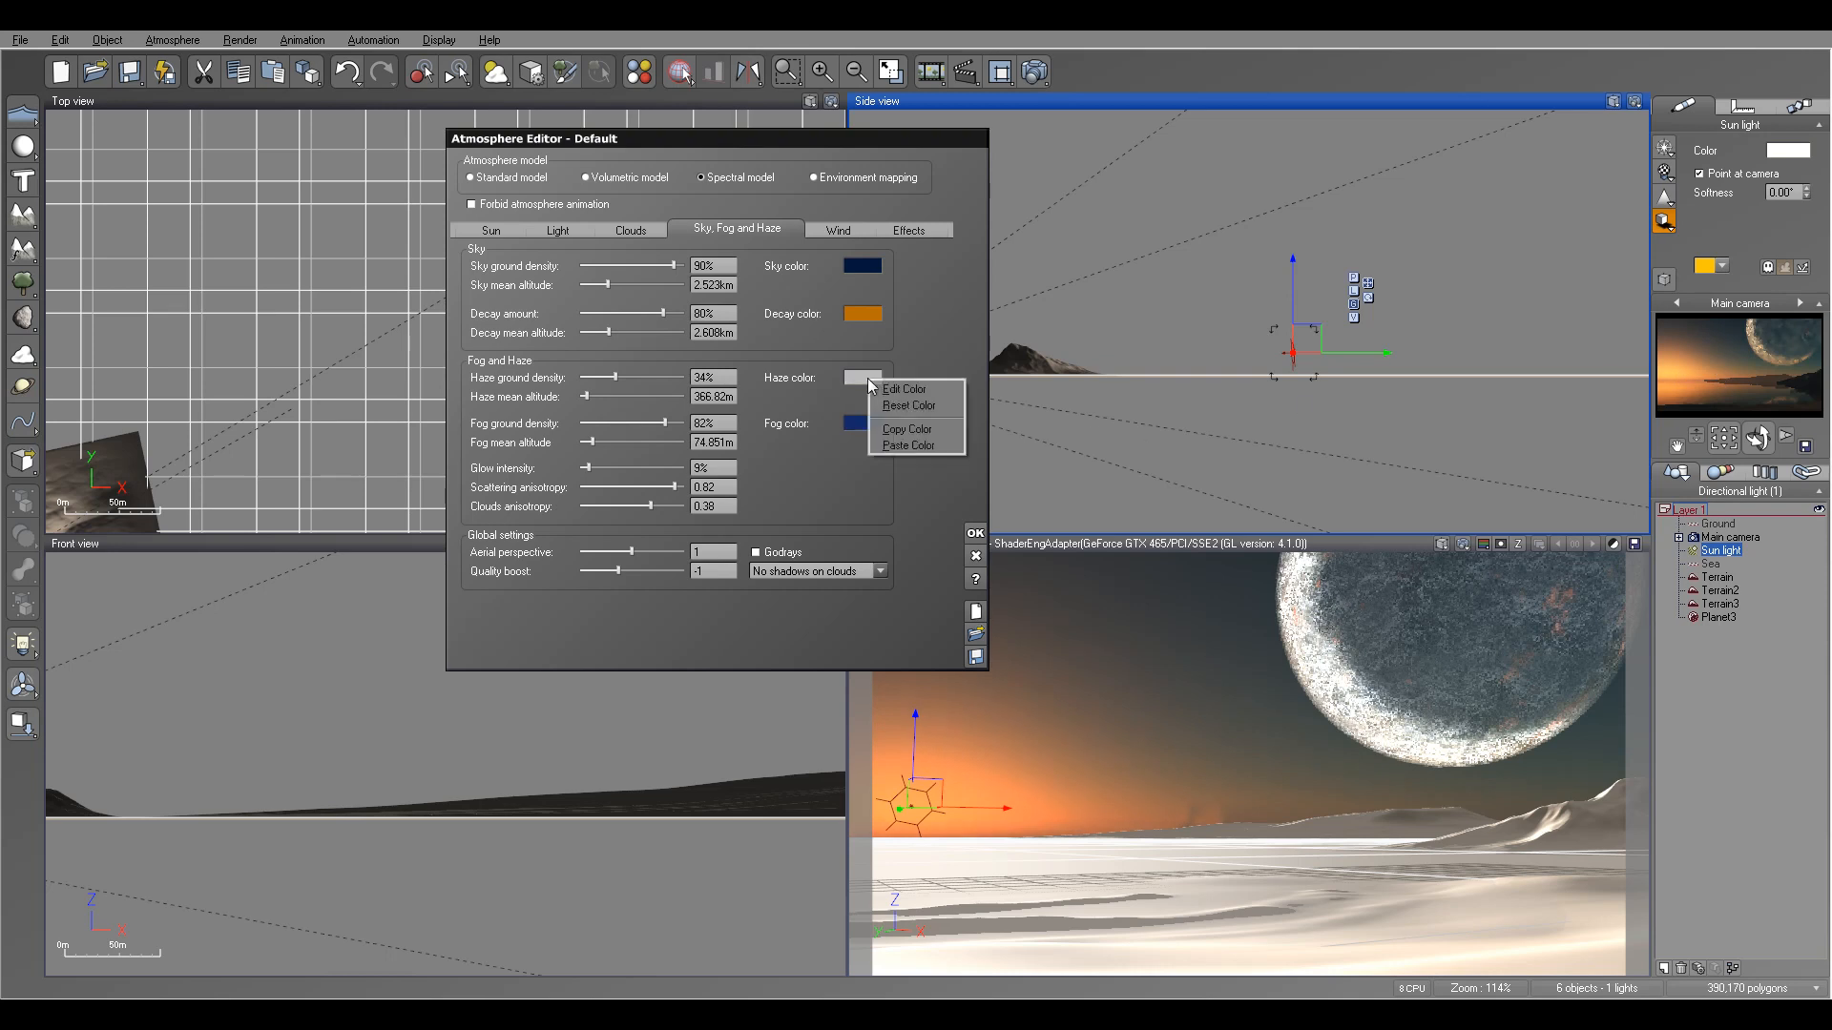
{"action": "left_click", "coordinate": [904, 389]}
{"action": "left_click", "coordinate": [897, 443]}
{"action": "left_click_drag", "start_coordinate": [902, 436], "coordinate": [898, 407]}
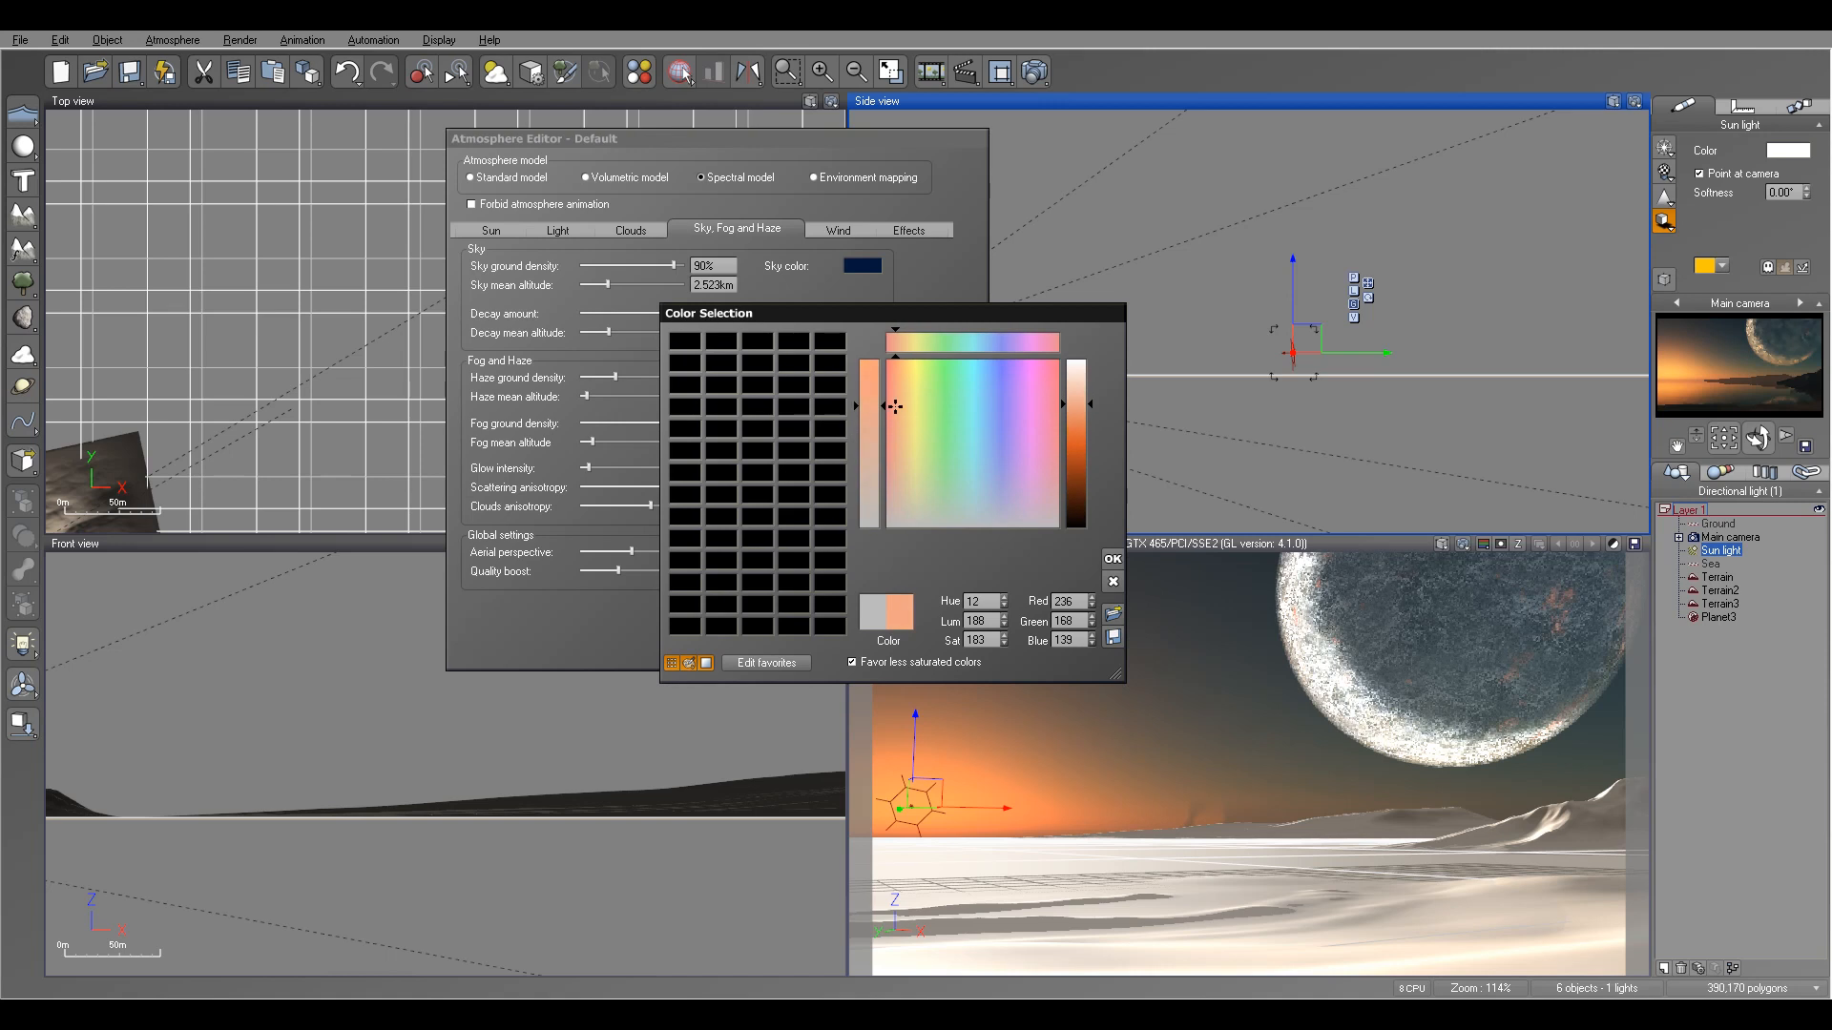
{"action": "left_click", "coordinate": [1112, 559]}
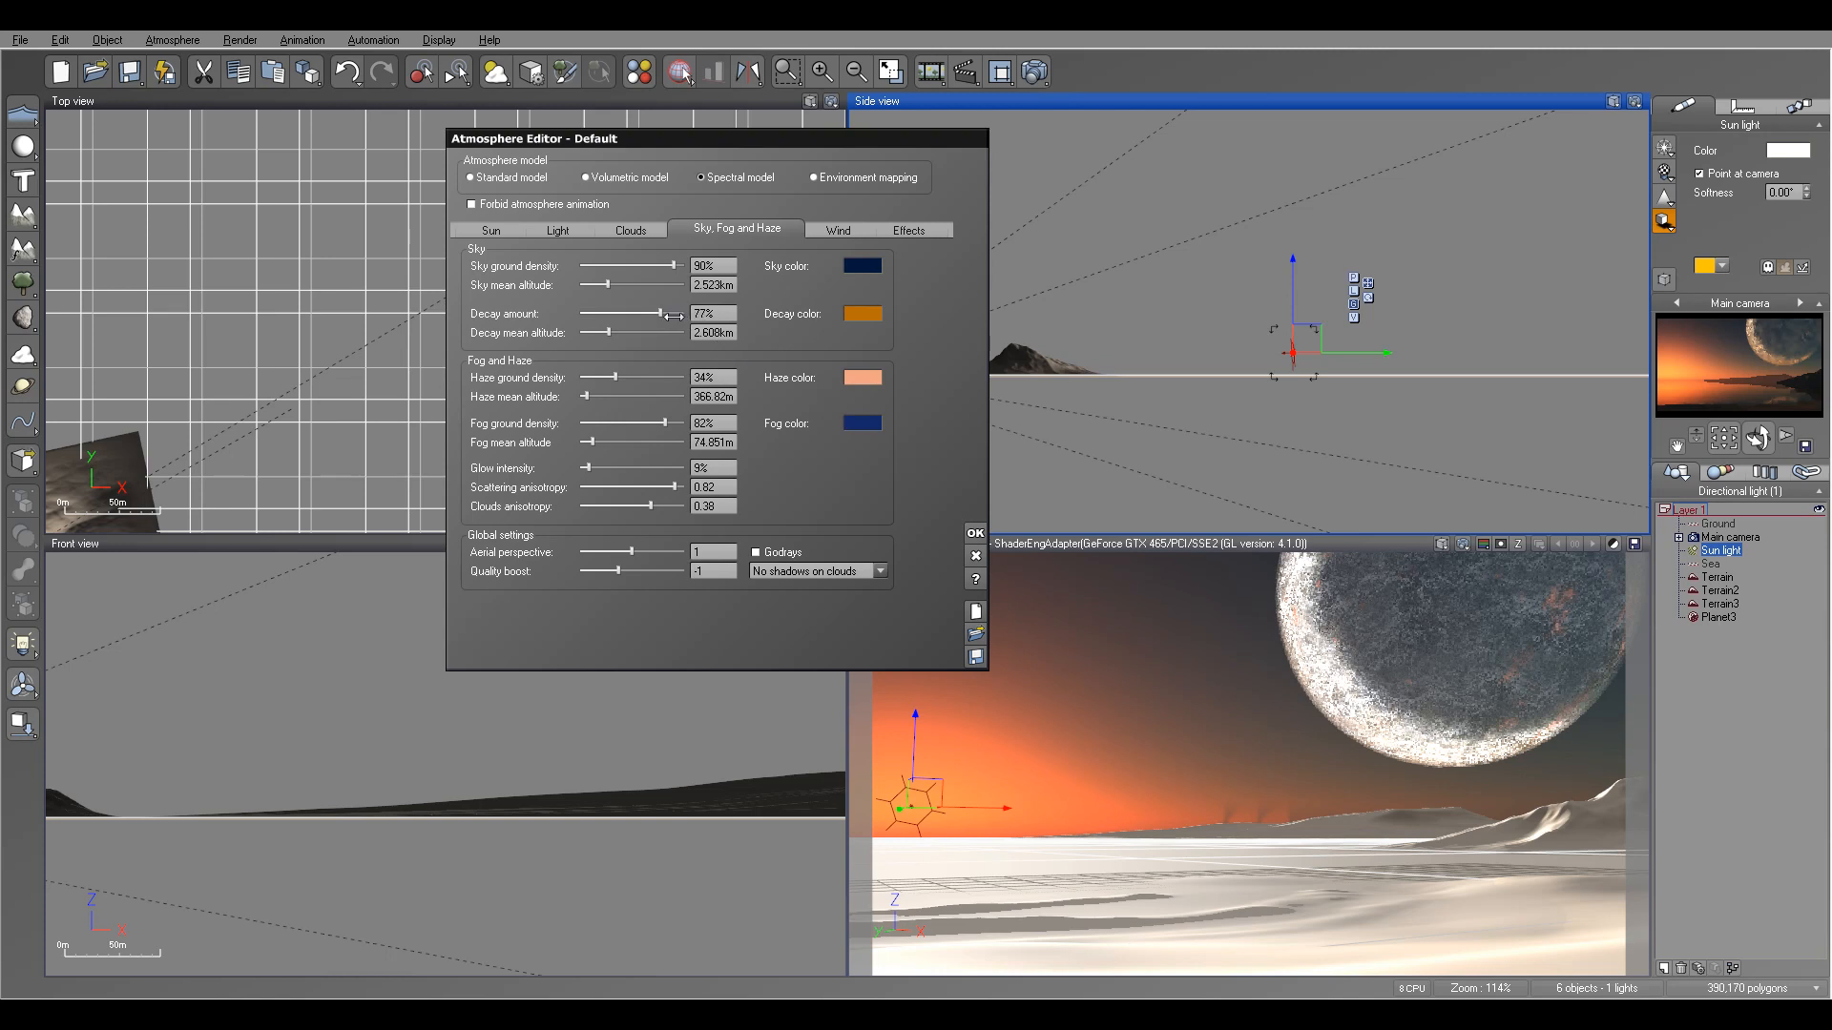
- Set the decay amount to 73%, glow intensity to 14% and scattering anisotropy to 0.86
{"action": "mouse_move", "coordinate": [674, 316]}
{"action": "left_mouse_down"}
{"action": "mouse_move", "coordinate": [637, 313]}
{"action": "mouse_move", "coordinate": [661, 311]}
{"action": "left_mouse_up"}
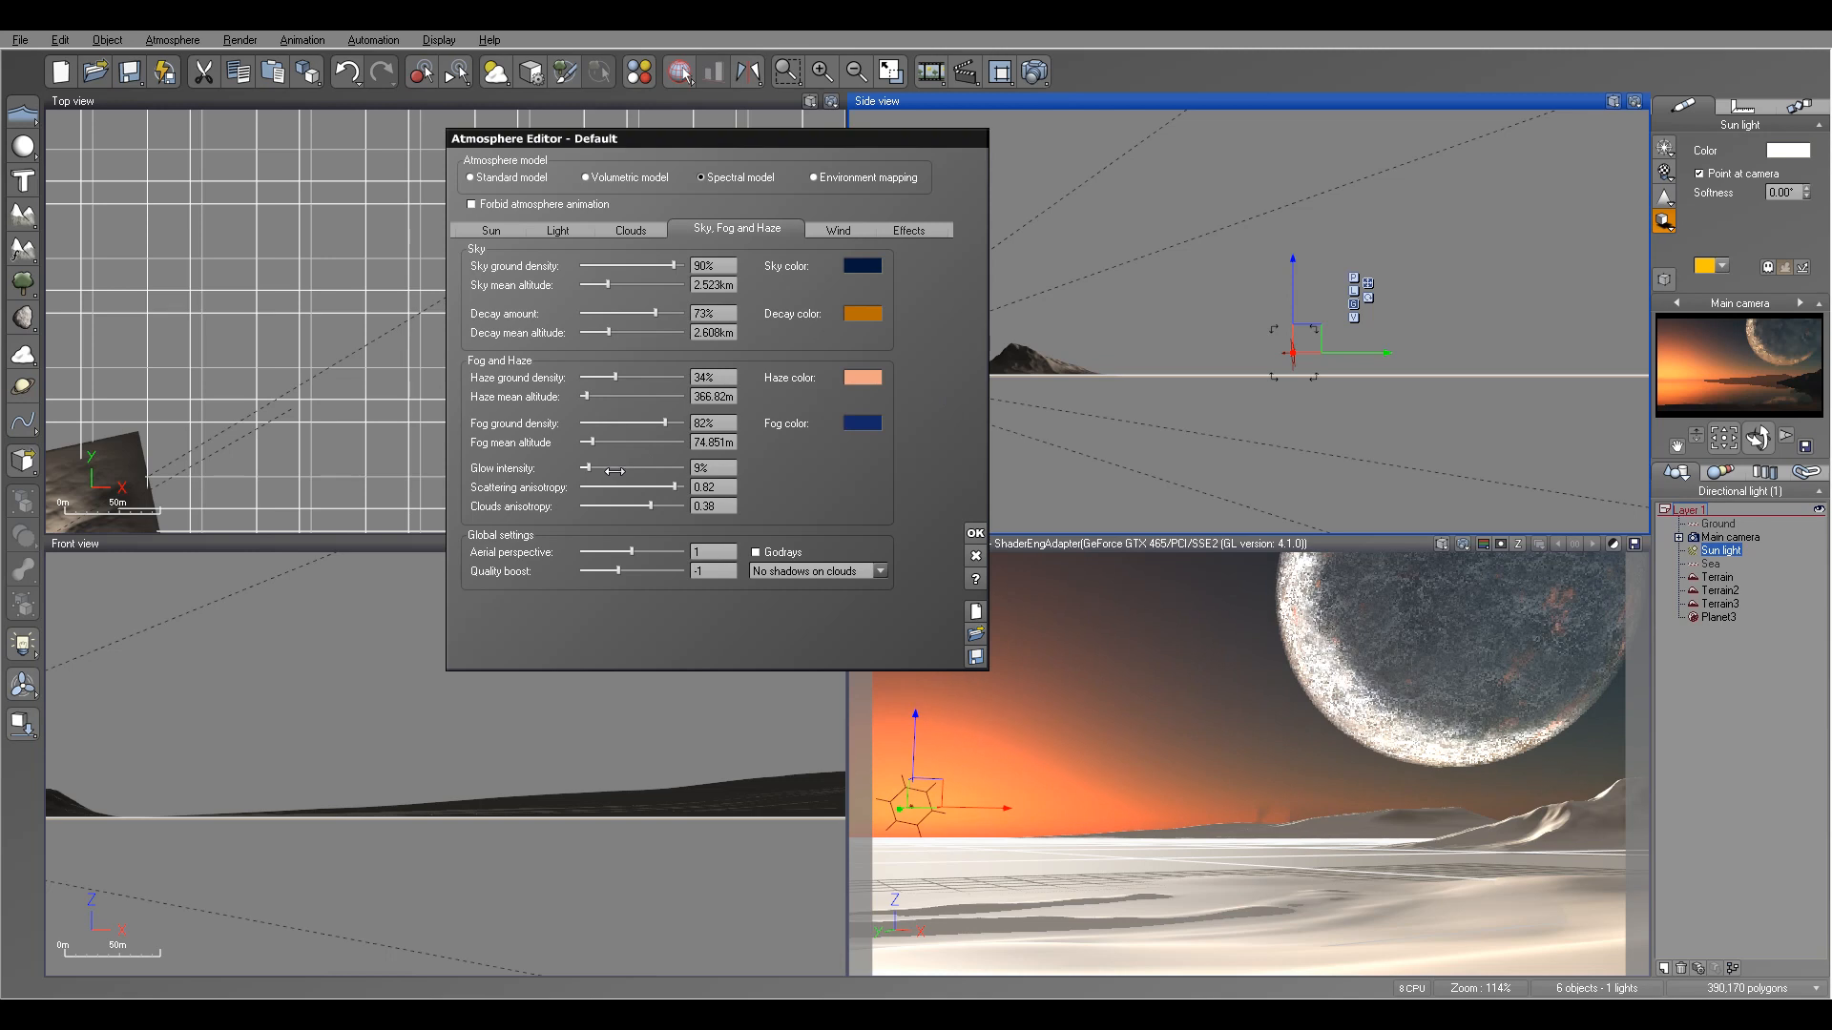
{"action": "left_click_drag", "start_coordinate": [596, 468], "coordinate": [599, 467]}
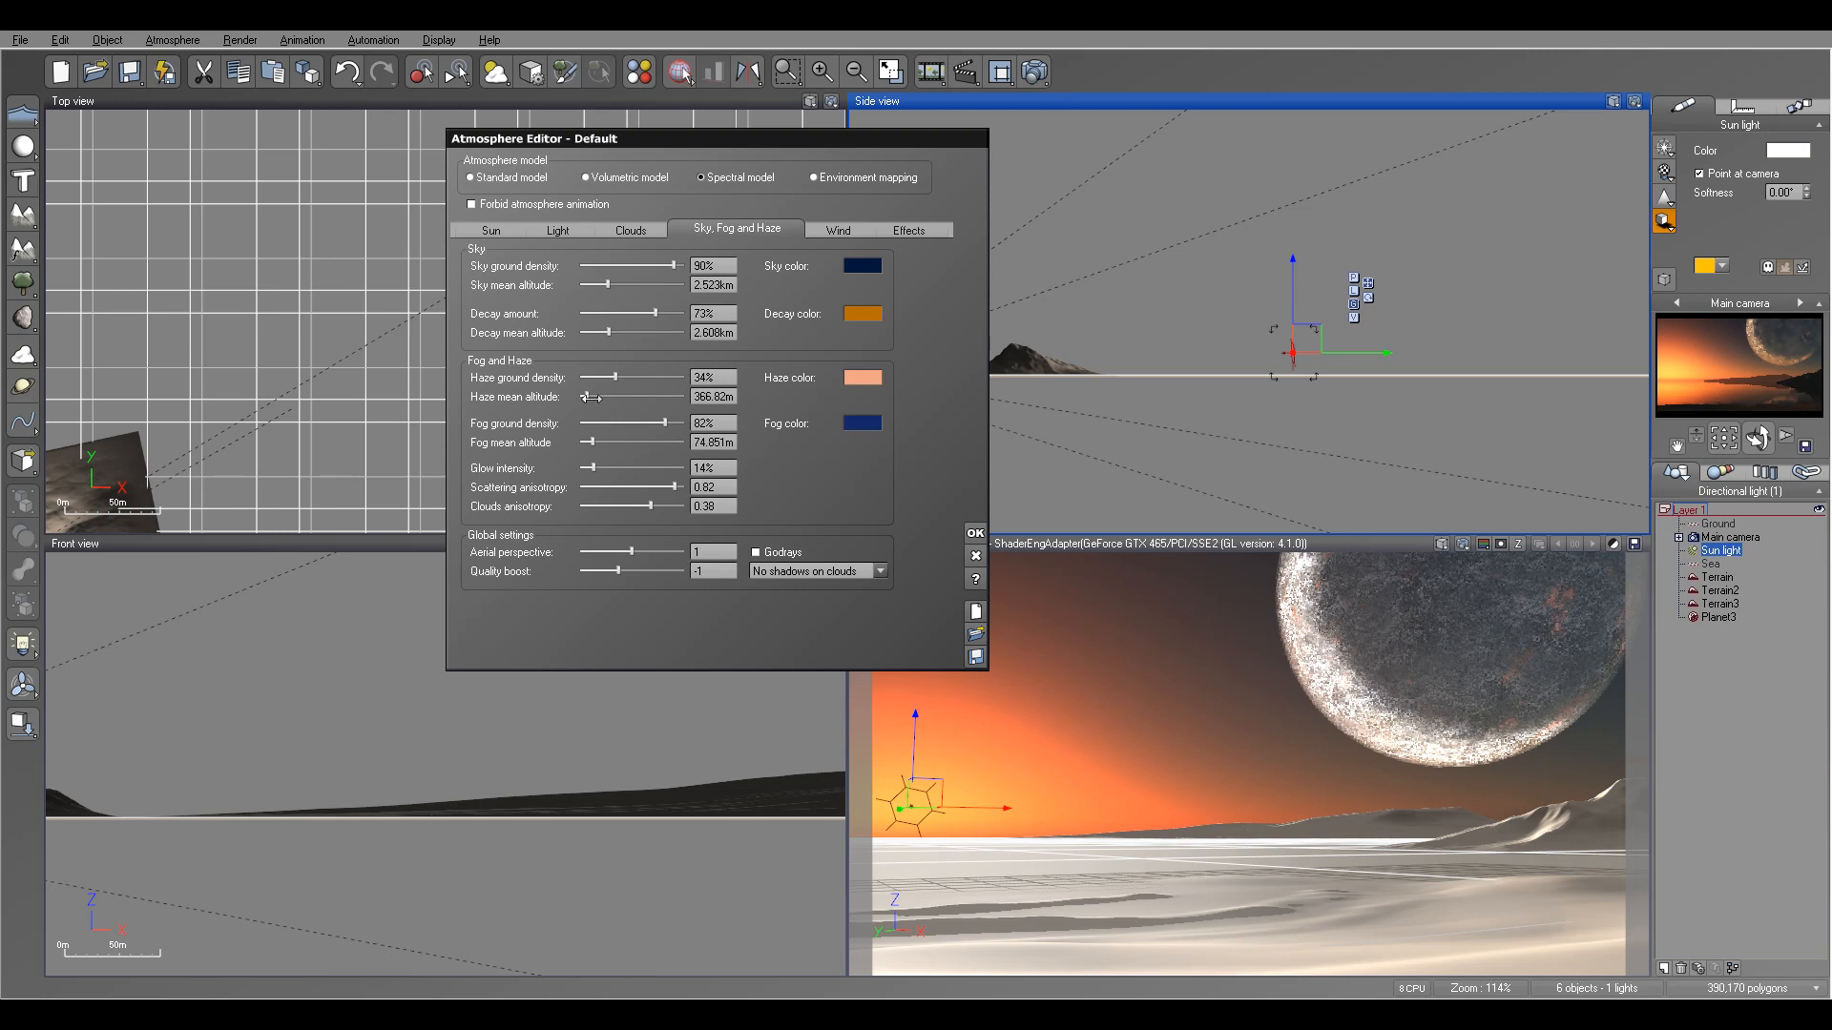
{"action": "left_click_drag", "start_coordinate": [674, 488], "coordinate": [636, 487]}
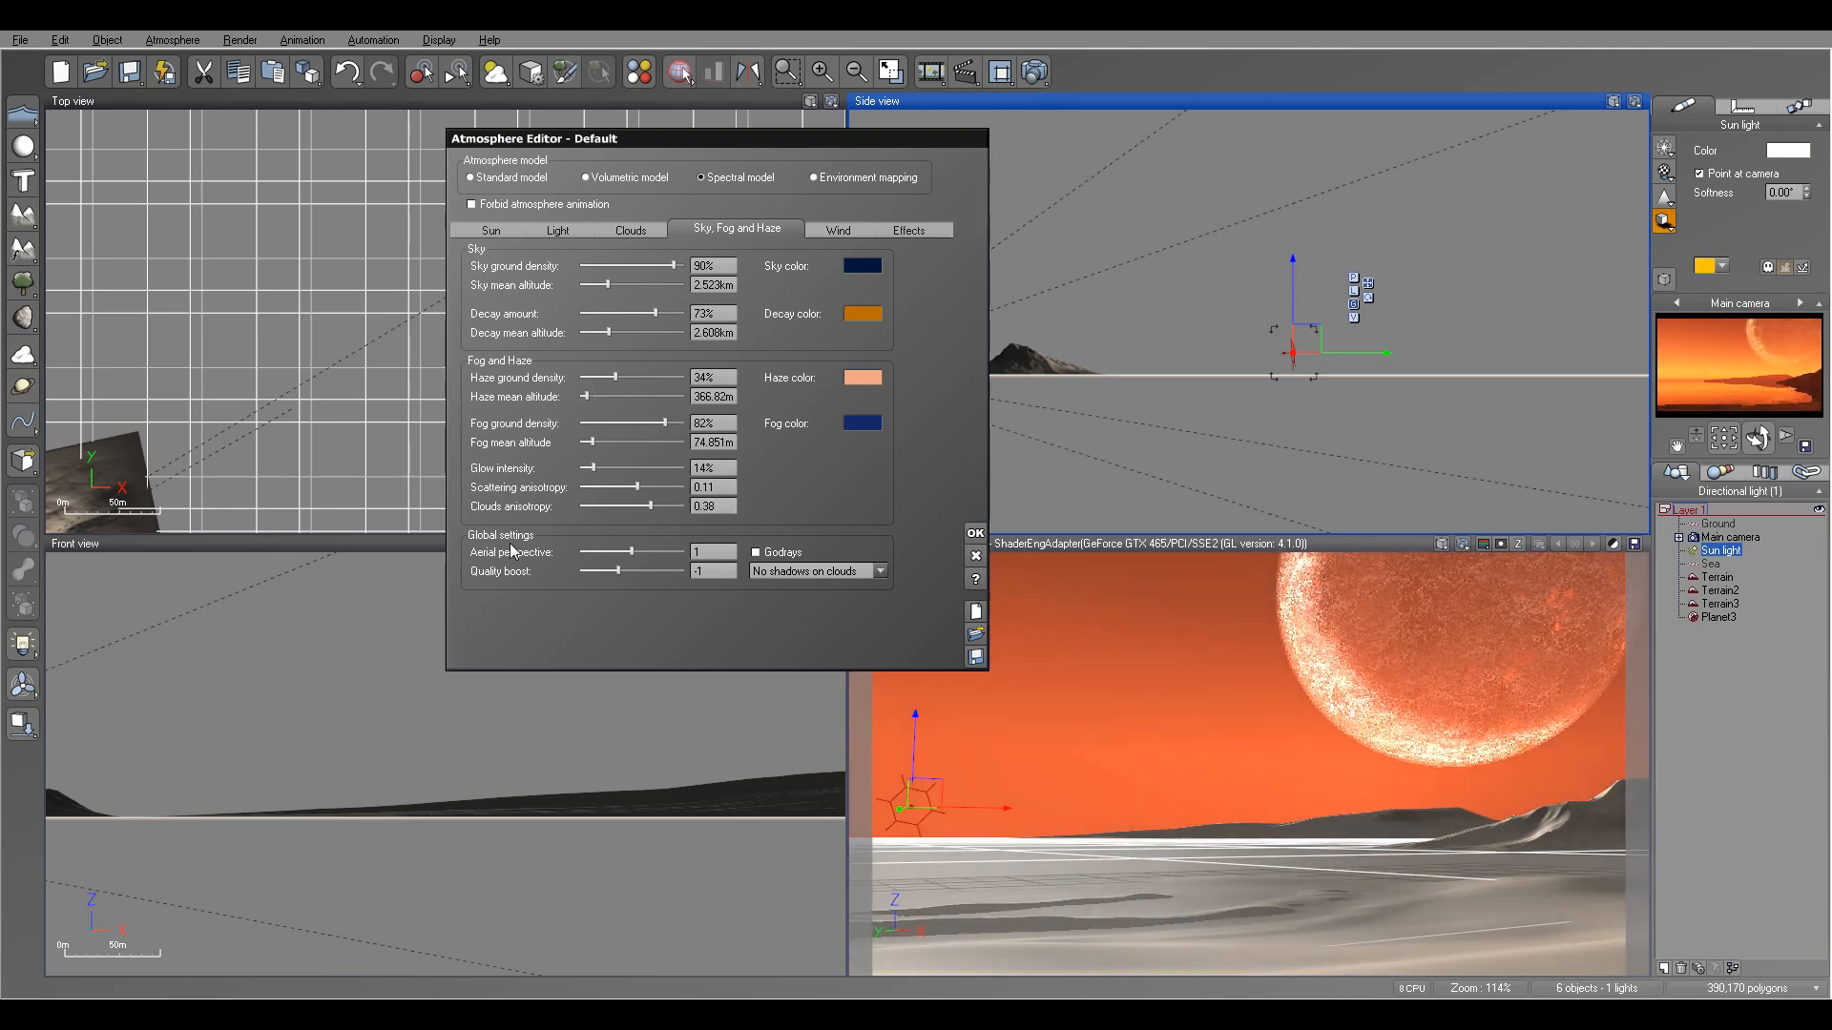
{"action": "left_click_drag", "start_coordinate": [657, 486], "coordinate": [664, 487]}
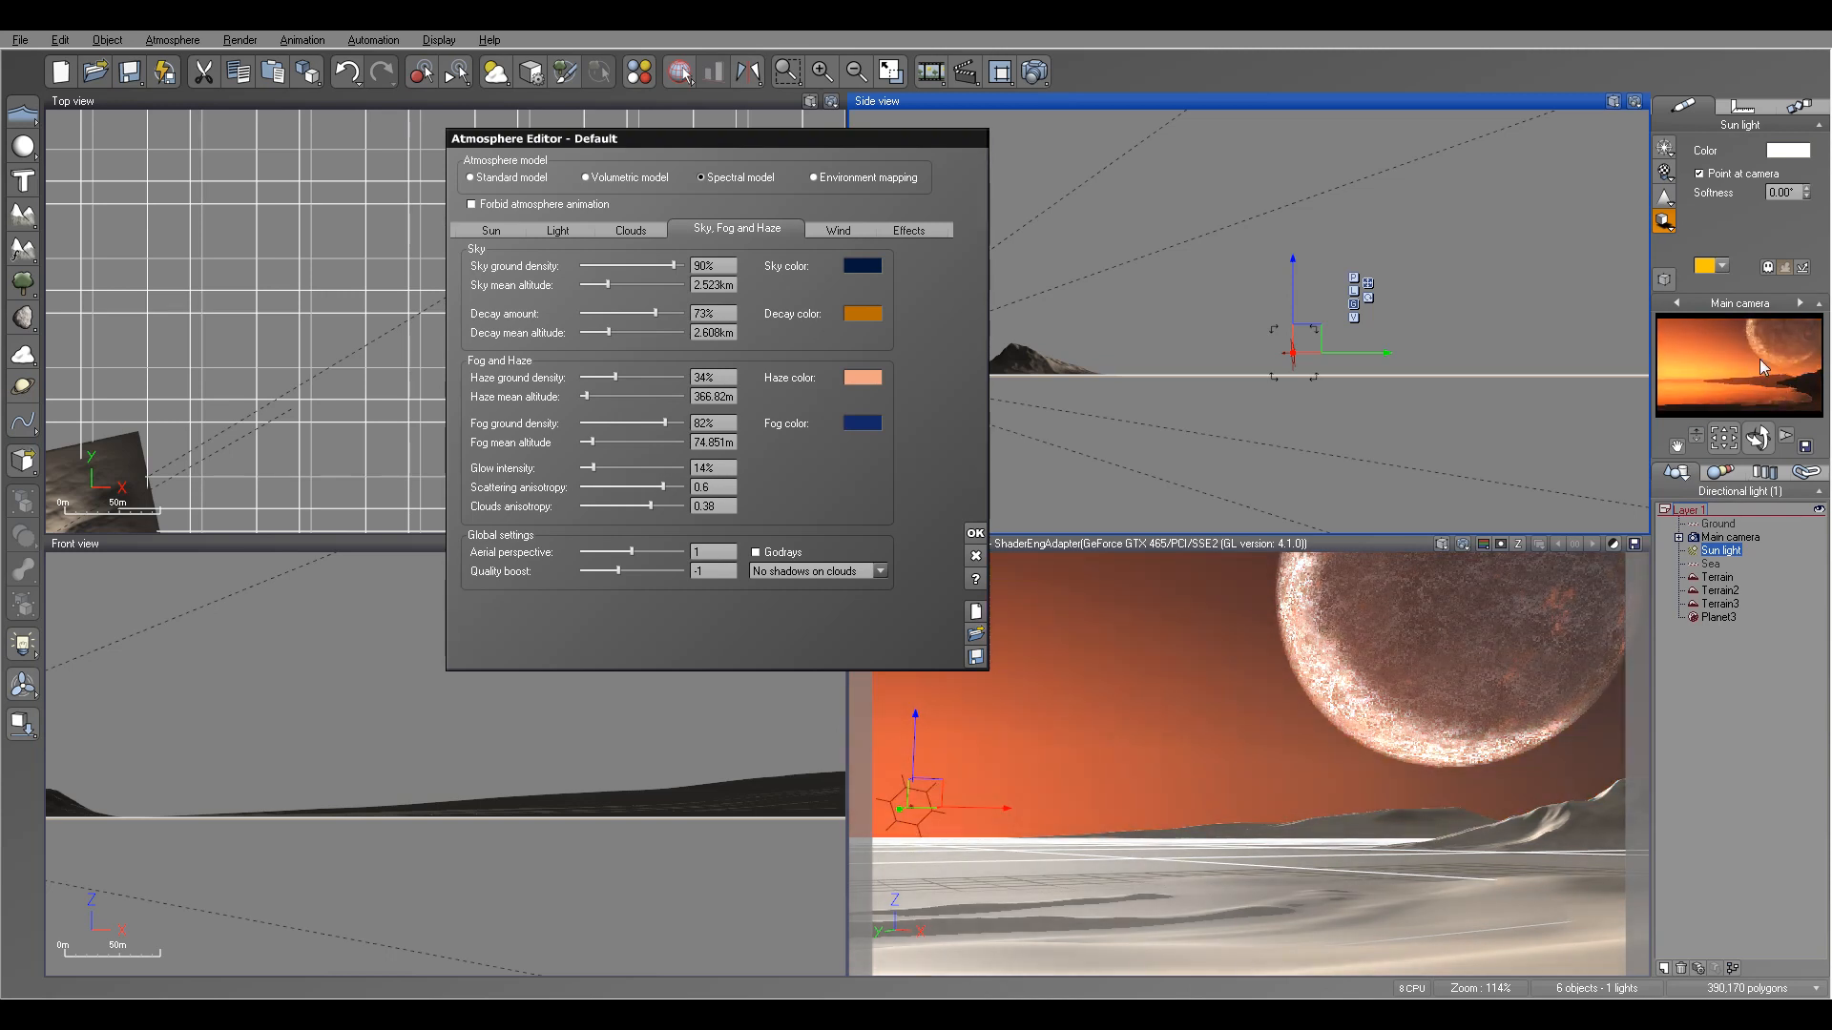
{"action": "left_click_drag", "start_coordinate": [664, 486], "coordinate": [677, 487]}
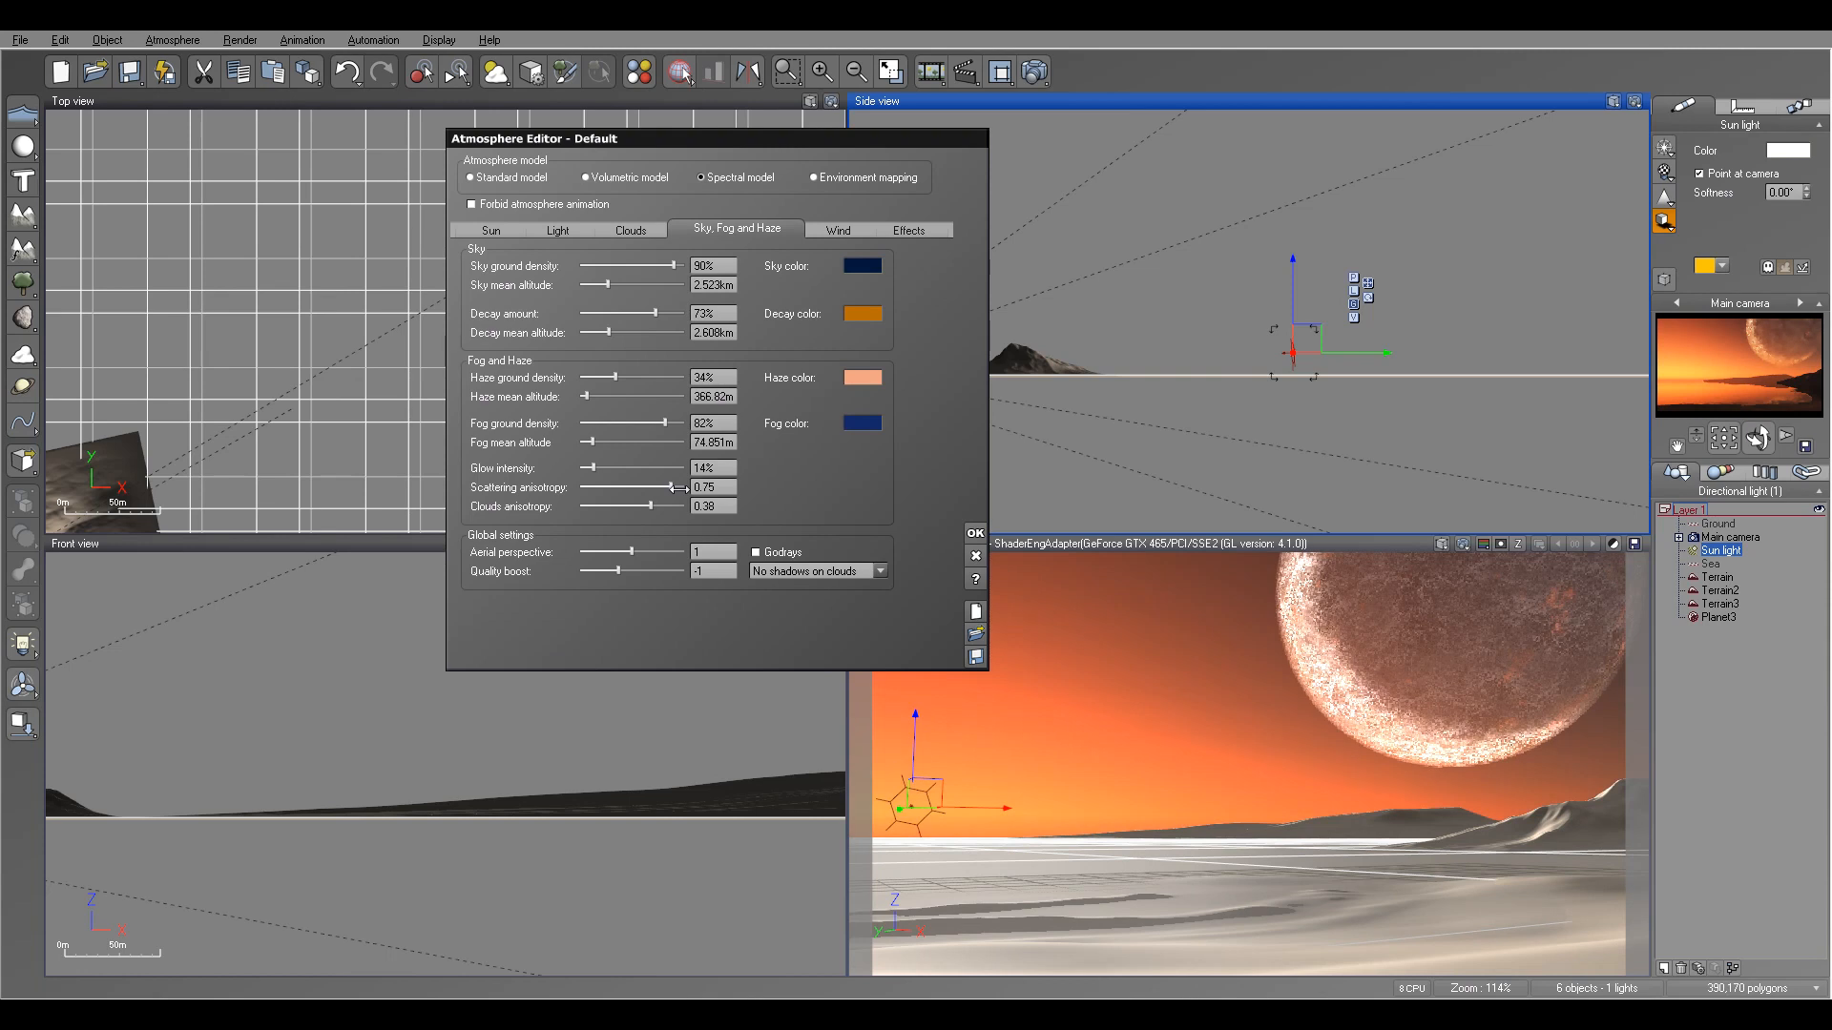
{"action": "left_click_drag", "start_coordinate": [678, 488], "coordinate": [683, 487]}
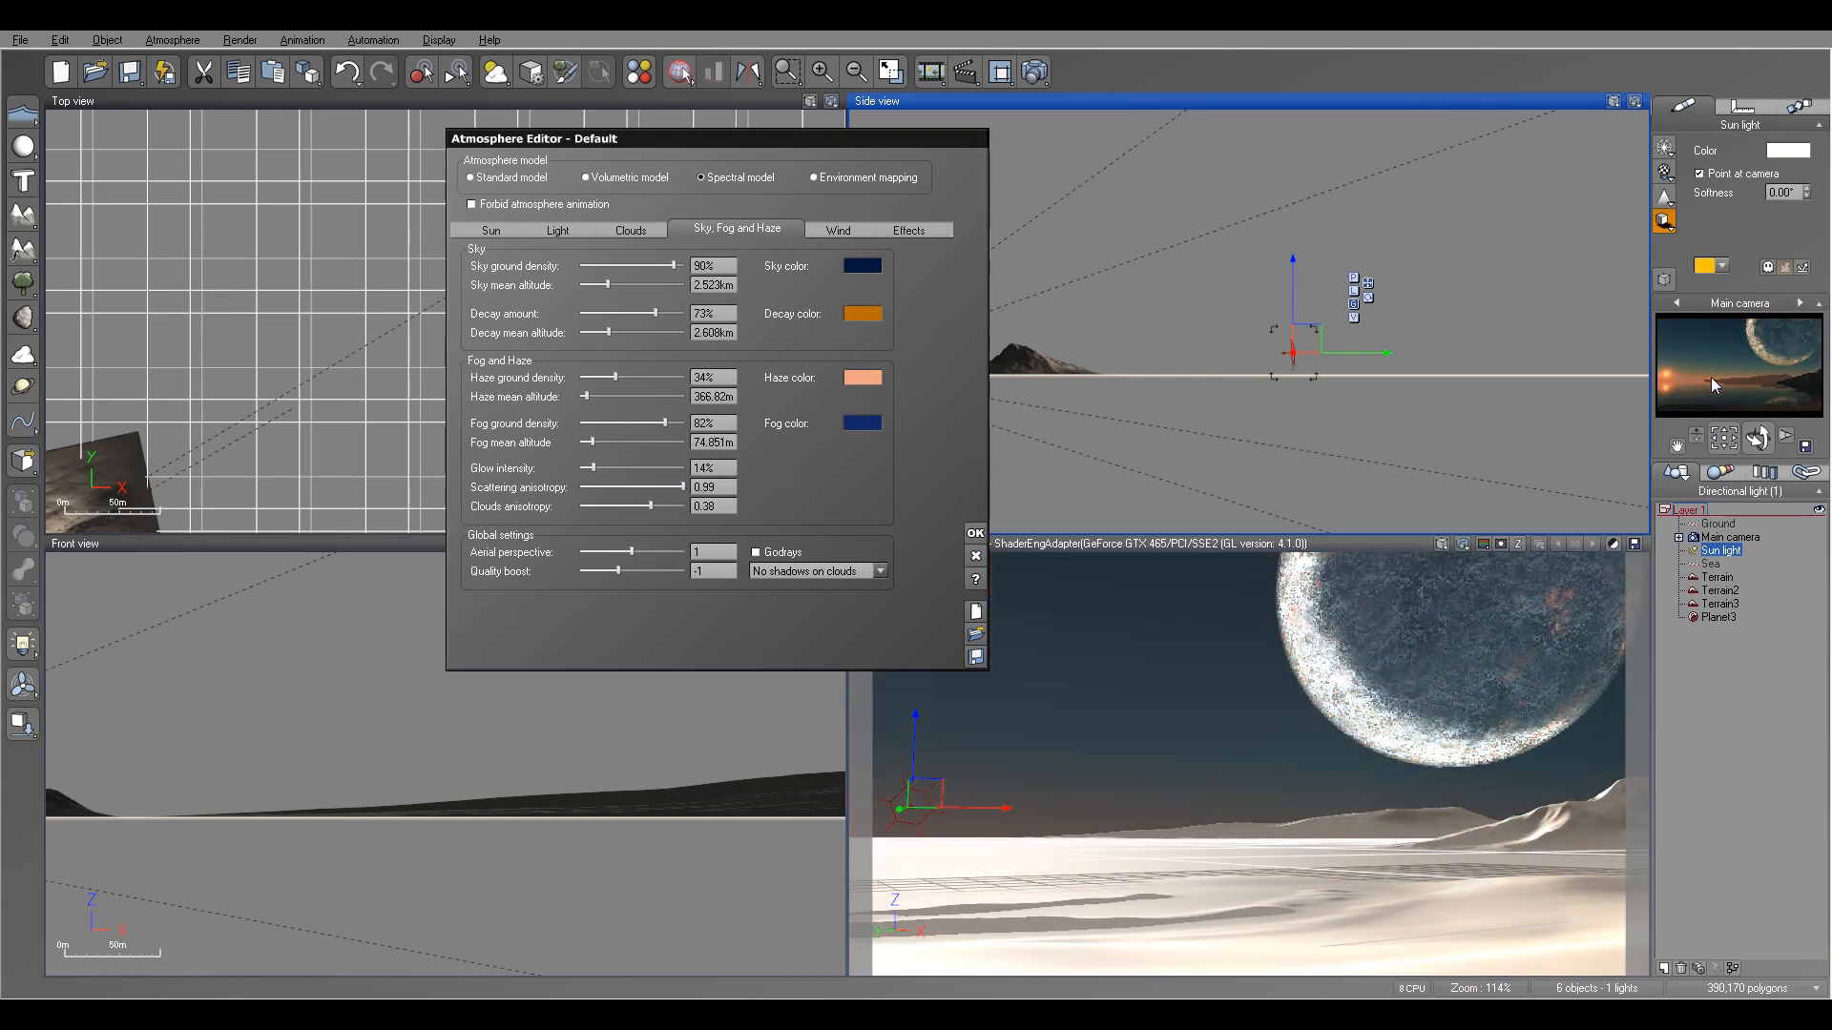
{"action": "left_click_drag", "start_coordinate": [683, 487], "coordinate": [679, 487]}
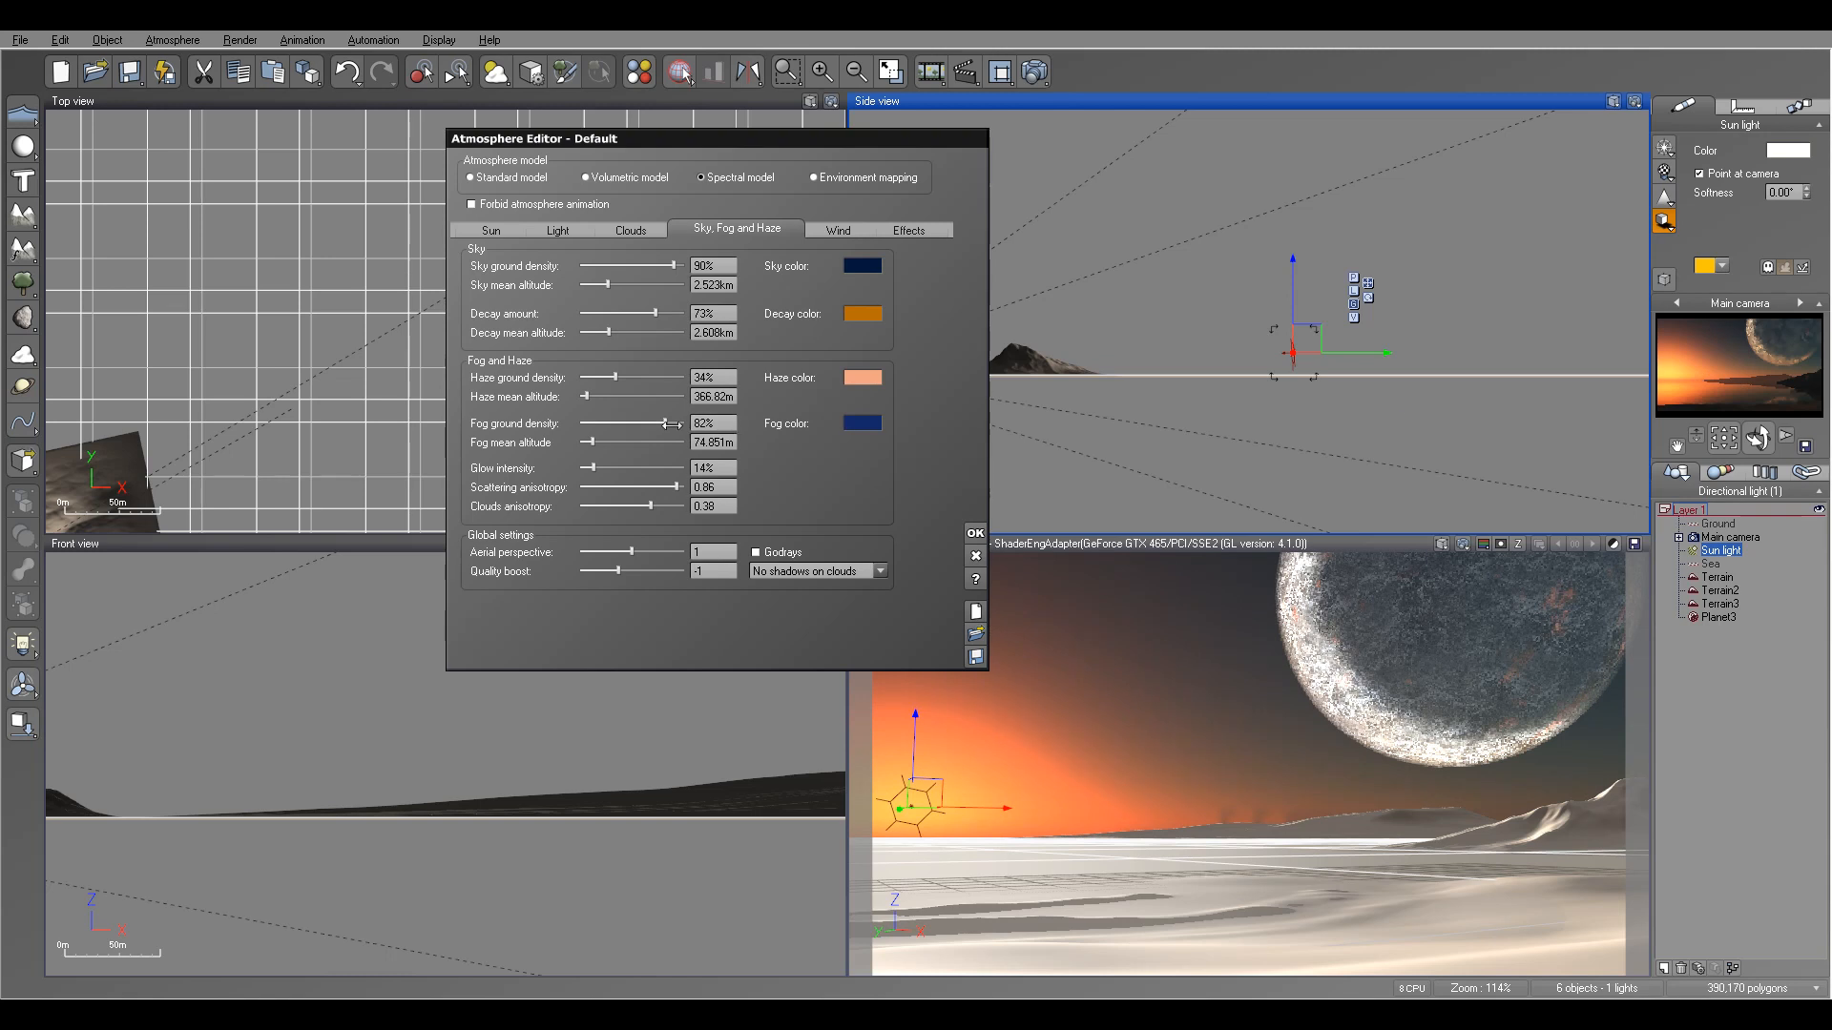
- Set the sky ground density to 77% and the decay amount to 78%
{"action": "mouse_move", "coordinate": [601, 465]}
{"action": "left_mouse_down"}
{"action": "mouse_move", "coordinate": [644, 466]}
{"action": "mouse_move", "coordinate": [592, 465]}
{"action": "left_mouse_up"}
{"action": "mouse_move", "coordinate": [679, 266]}
{"action": "left_mouse_down"}
{"action": "mouse_move", "coordinate": [635, 263]}
{"action": "mouse_move", "coordinate": [662, 265]}
{"action": "left_mouse_up"}
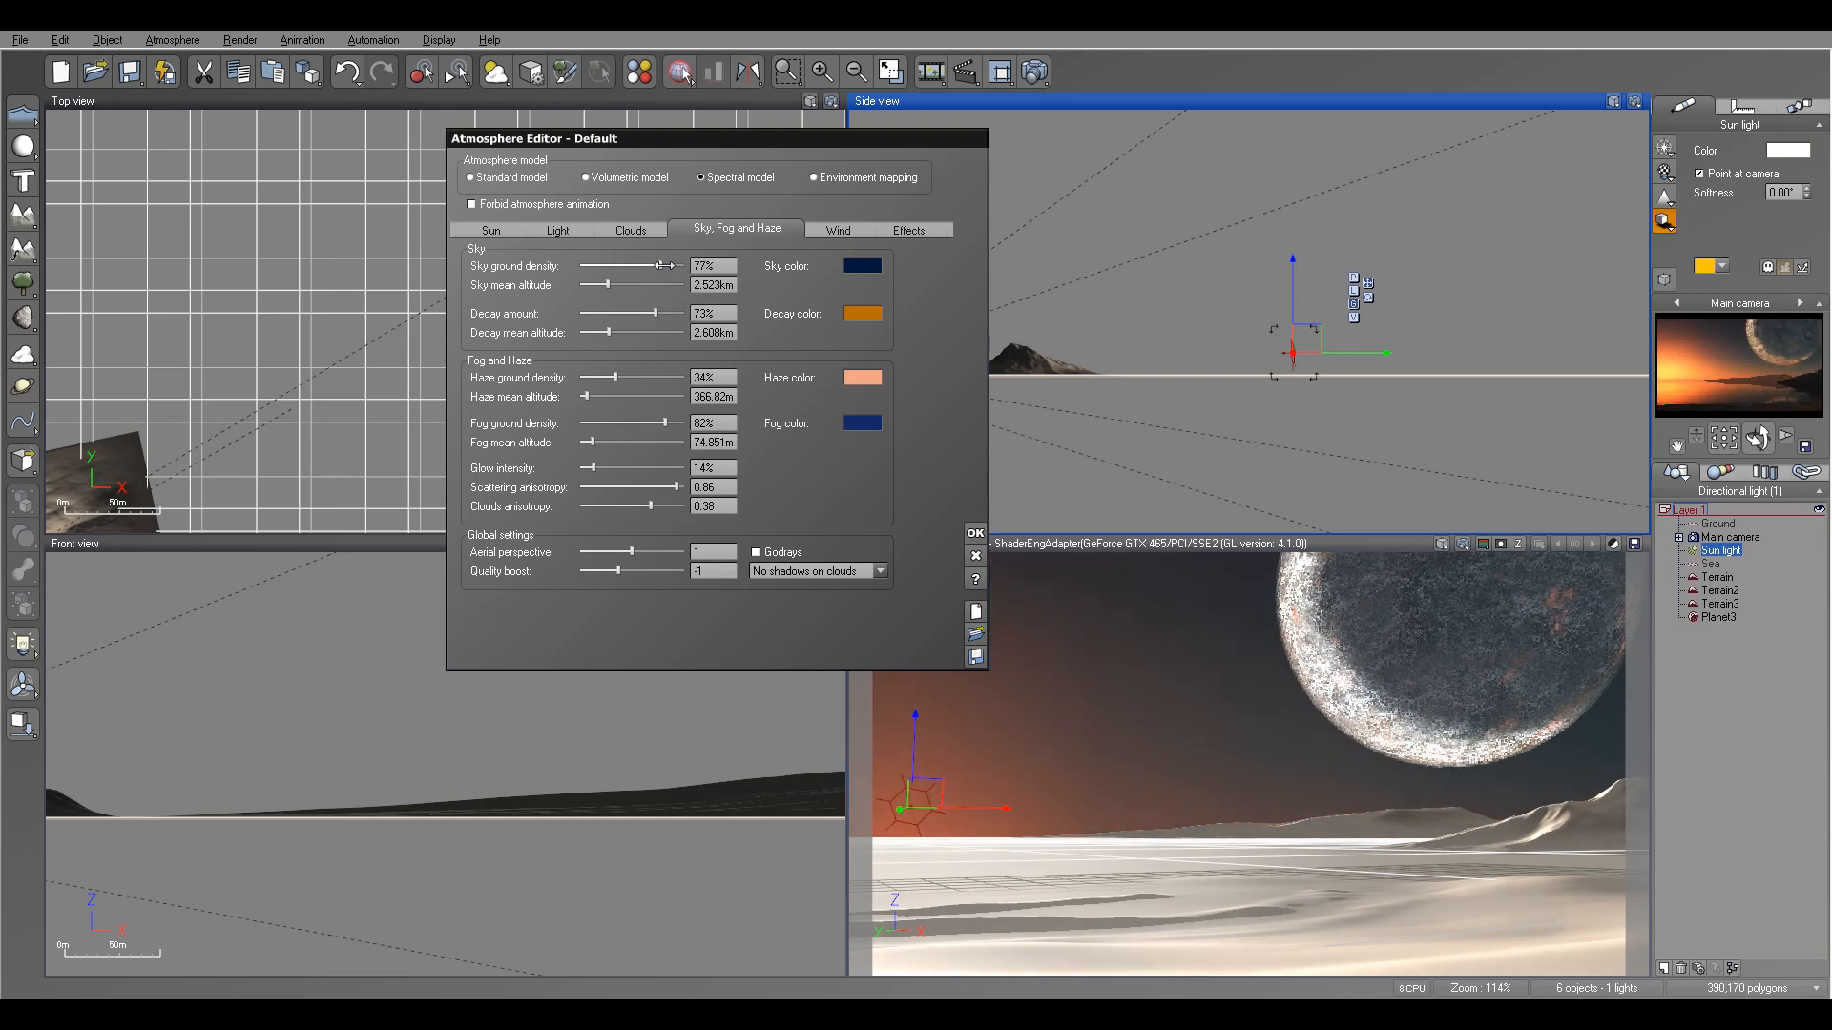
{"action": "right_click", "coordinate": [1725, 367]}
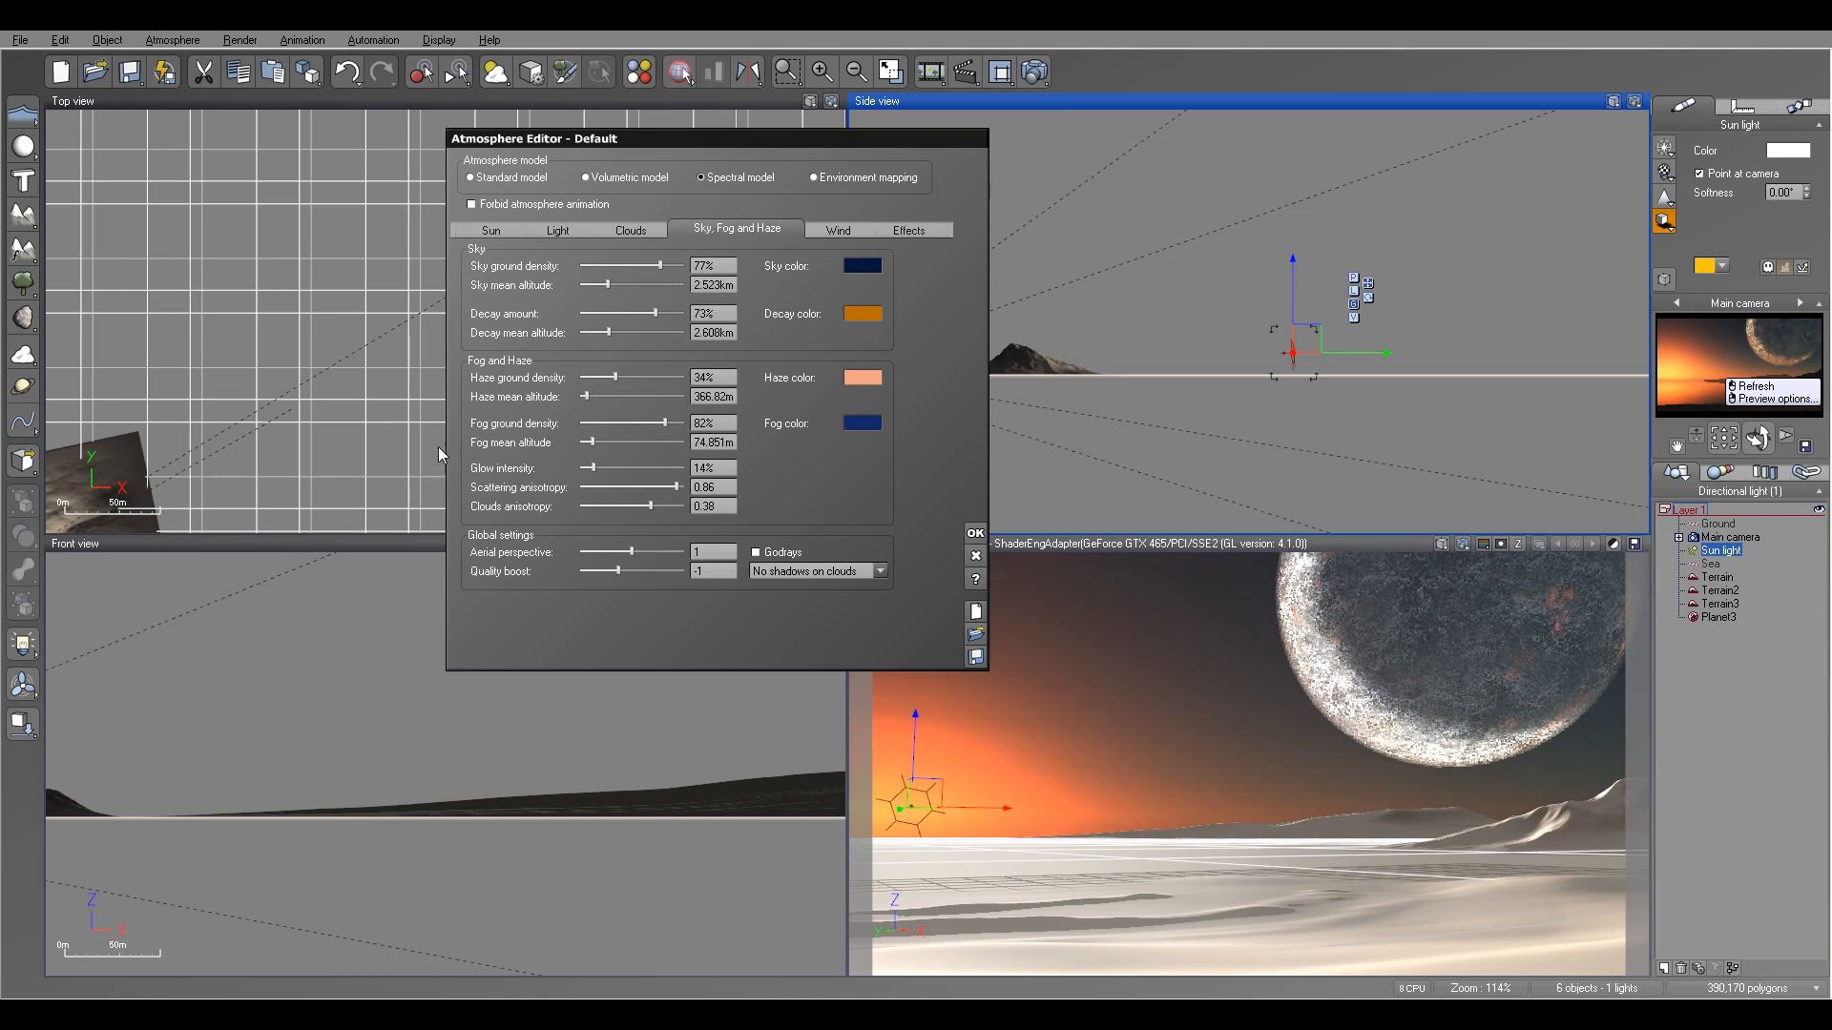
{"action": "left_click_drag", "start_coordinate": [654, 313], "coordinate": [627, 312]}
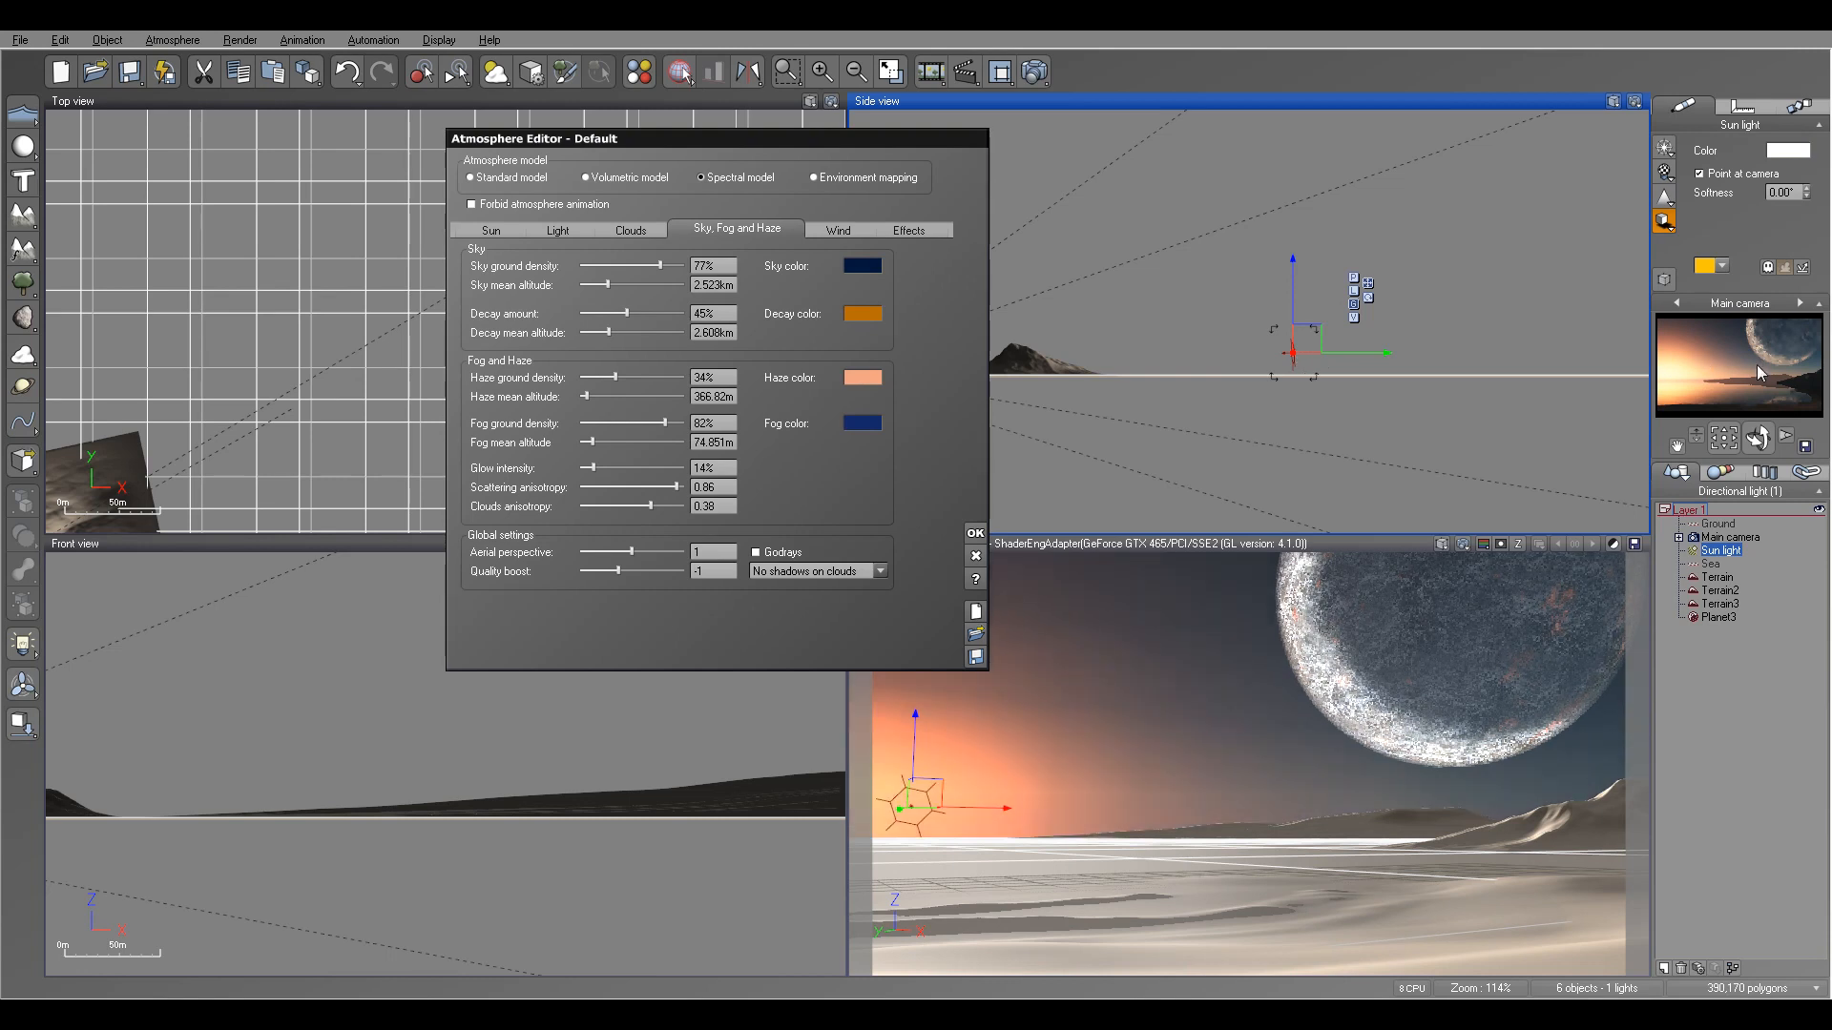
{"action": "left_click_drag", "start_coordinate": [627, 312], "coordinate": [664, 313]}
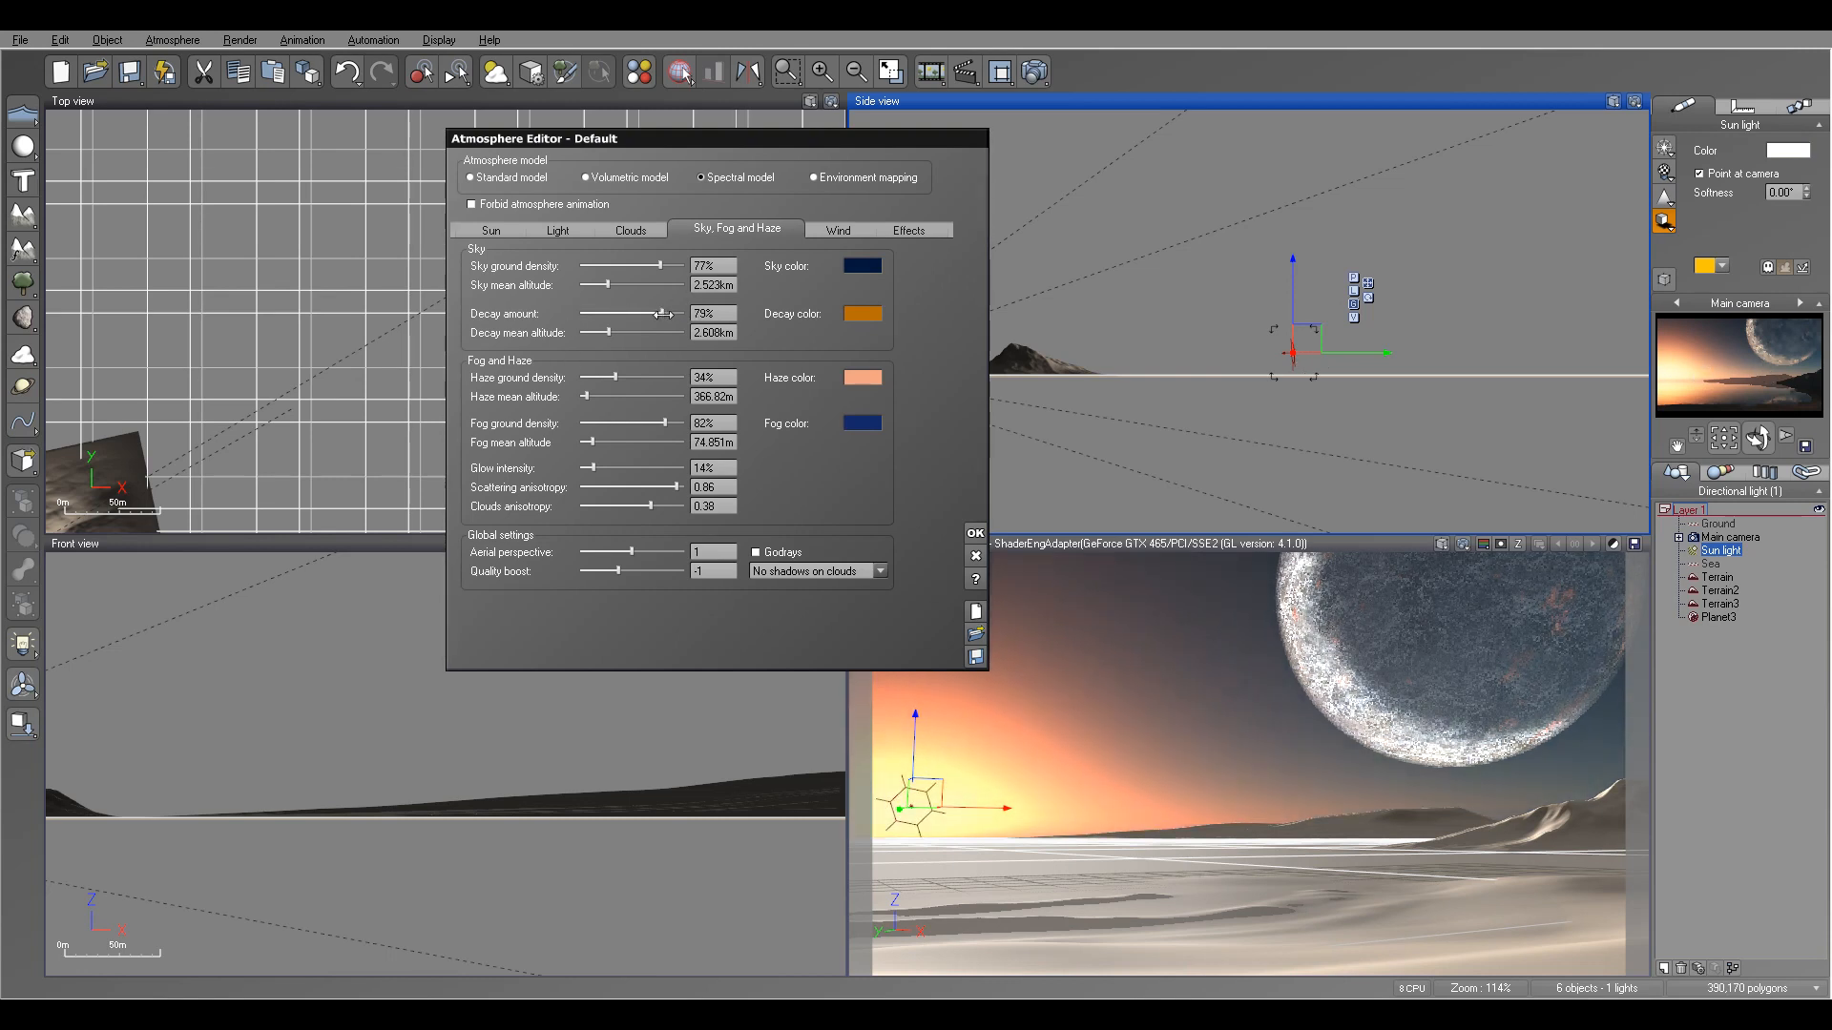
{"action": "left_click_drag", "start_coordinate": [664, 314], "coordinate": [660, 314]}
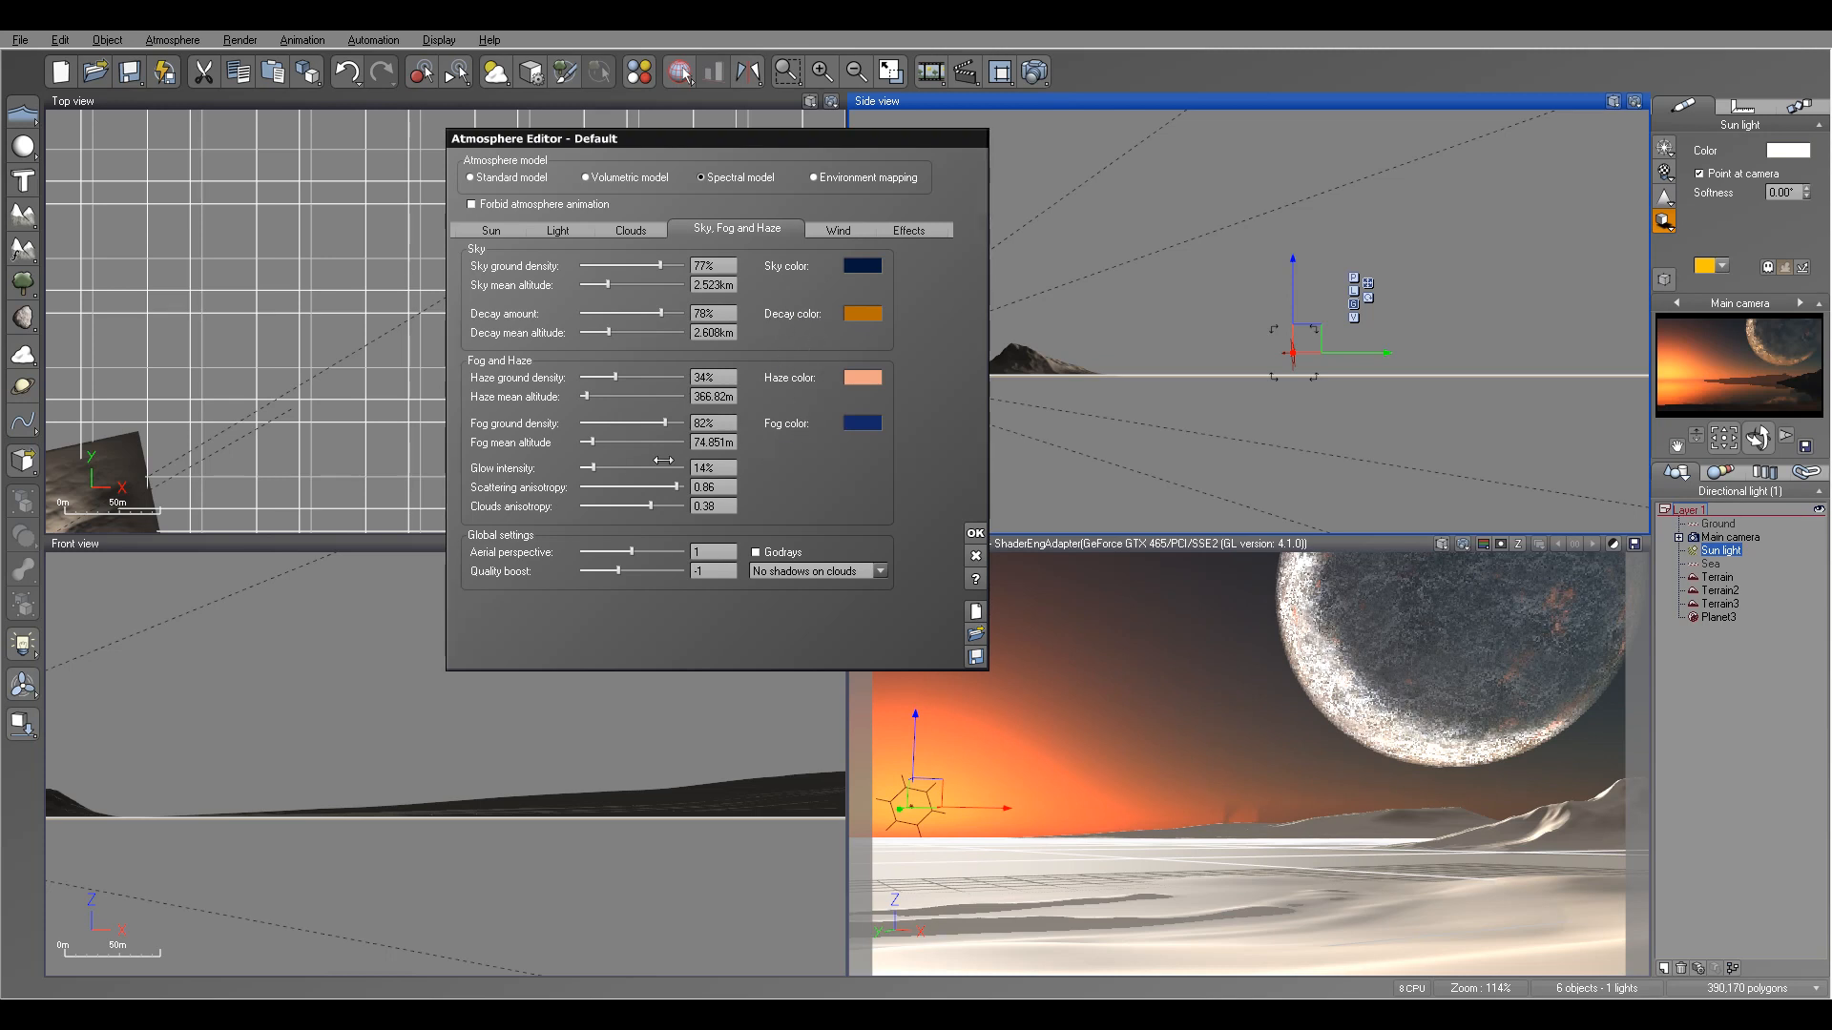
- Set the fog ground density to 90% and strongly increase the aerial perspective
{"action": "left_click_drag", "start_coordinate": [676, 424], "coordinate": [682, 425]}
{"action": "left_click_drag", "start_coordinate": [612, 550], "coordinate": [683, 551]}
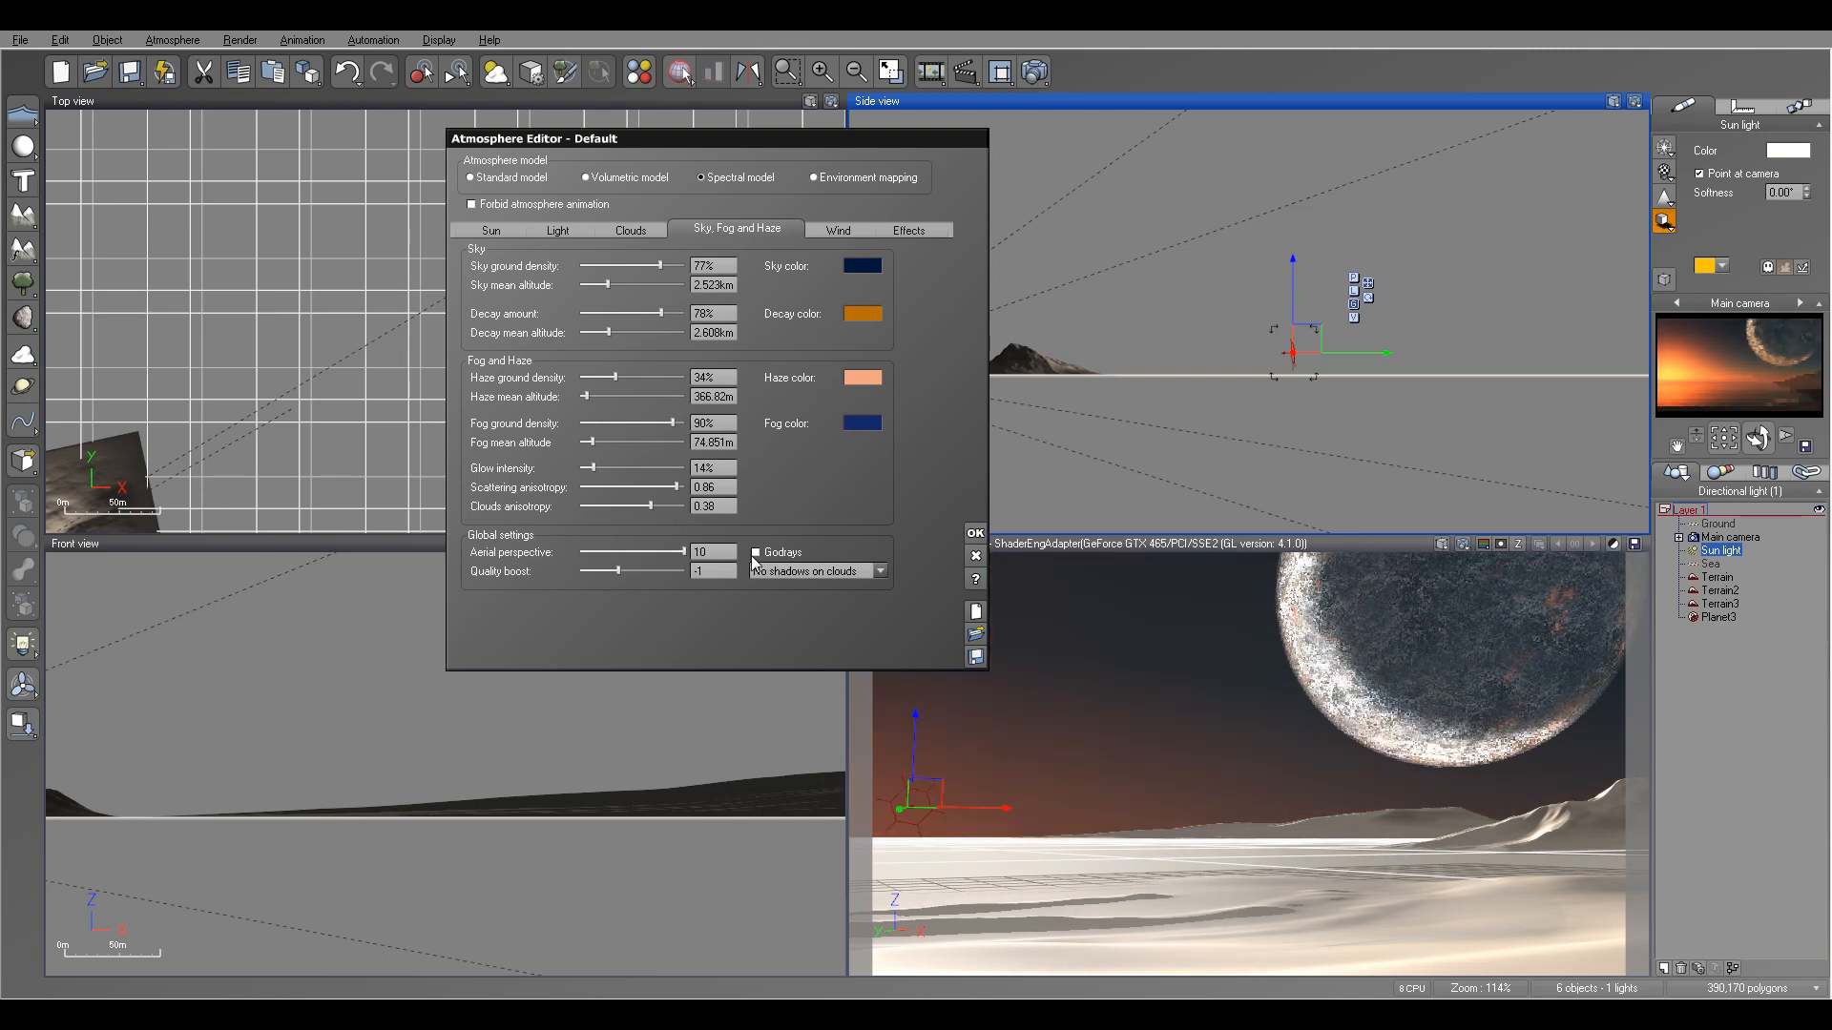
{"action": "left_click", "coordinate": [721, 556]}
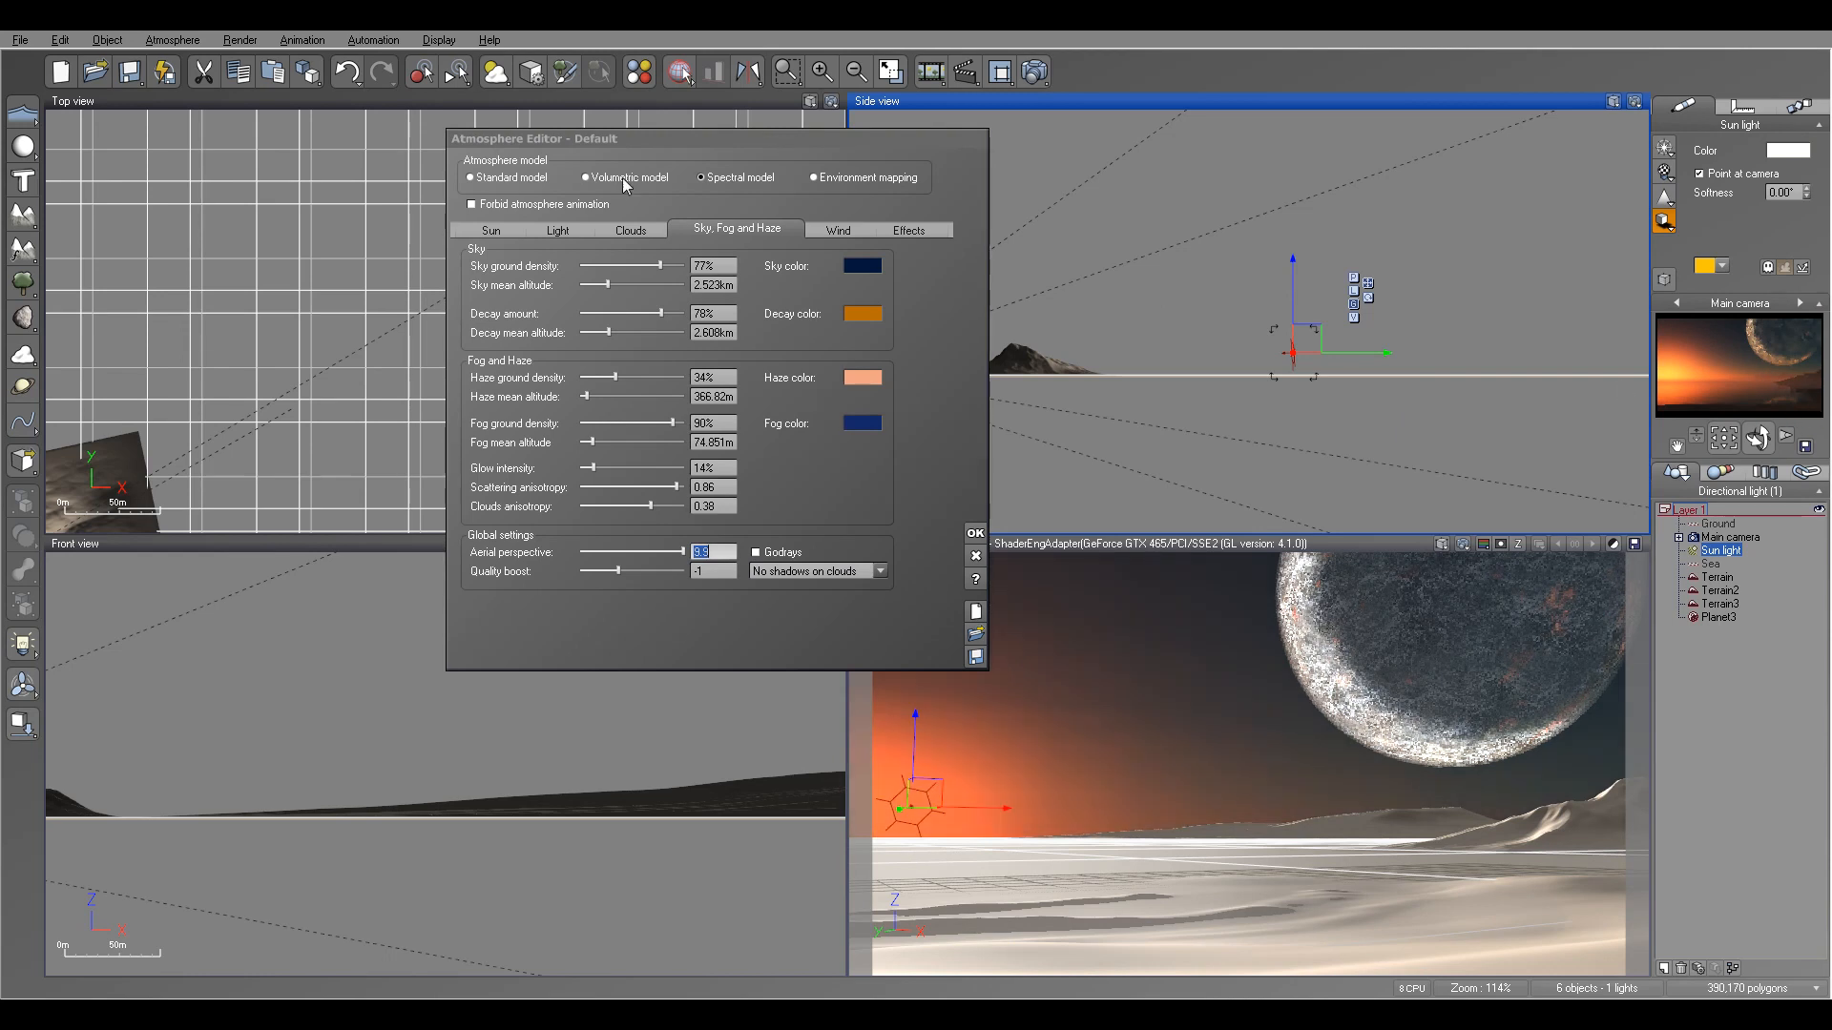
- Change the overall skylight color in the atmosphere's light settings to a dark brown (RGB 42, 30, 21)
{"action": "left_click", "coordinate": [593, 230]}
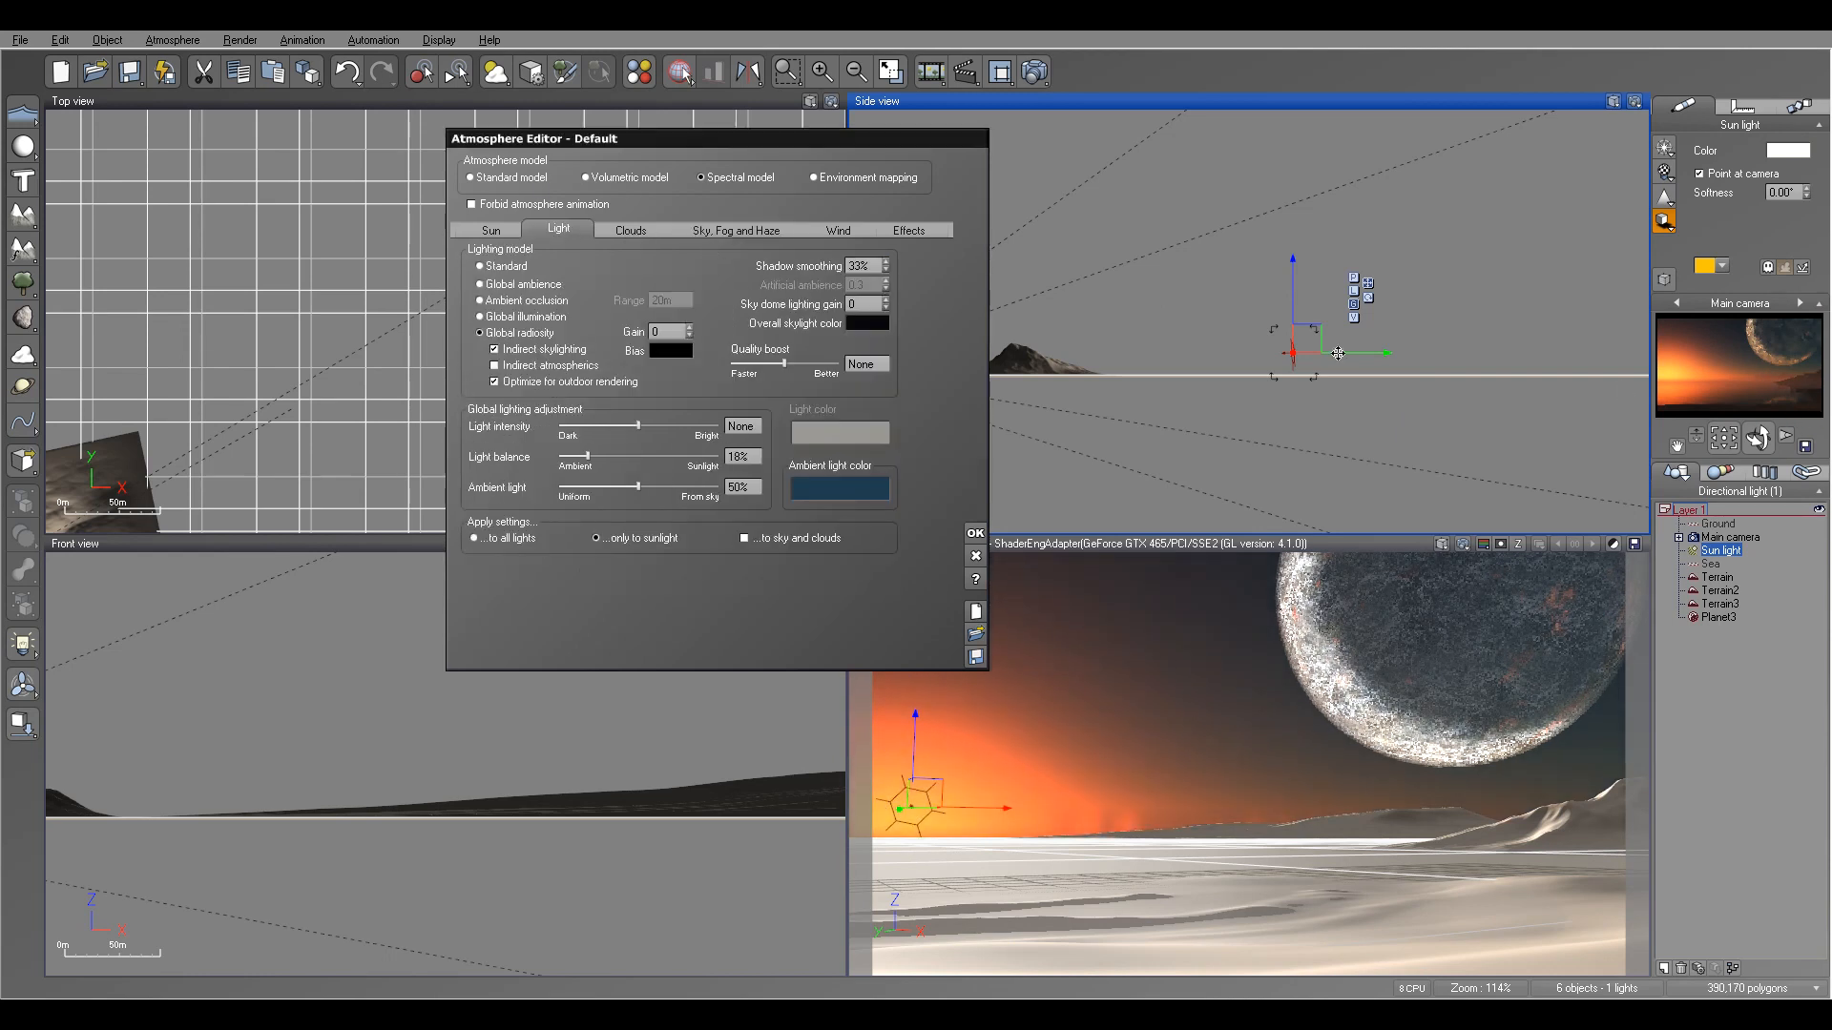
{"action": "left_click", "coordinate": [866, 323]}
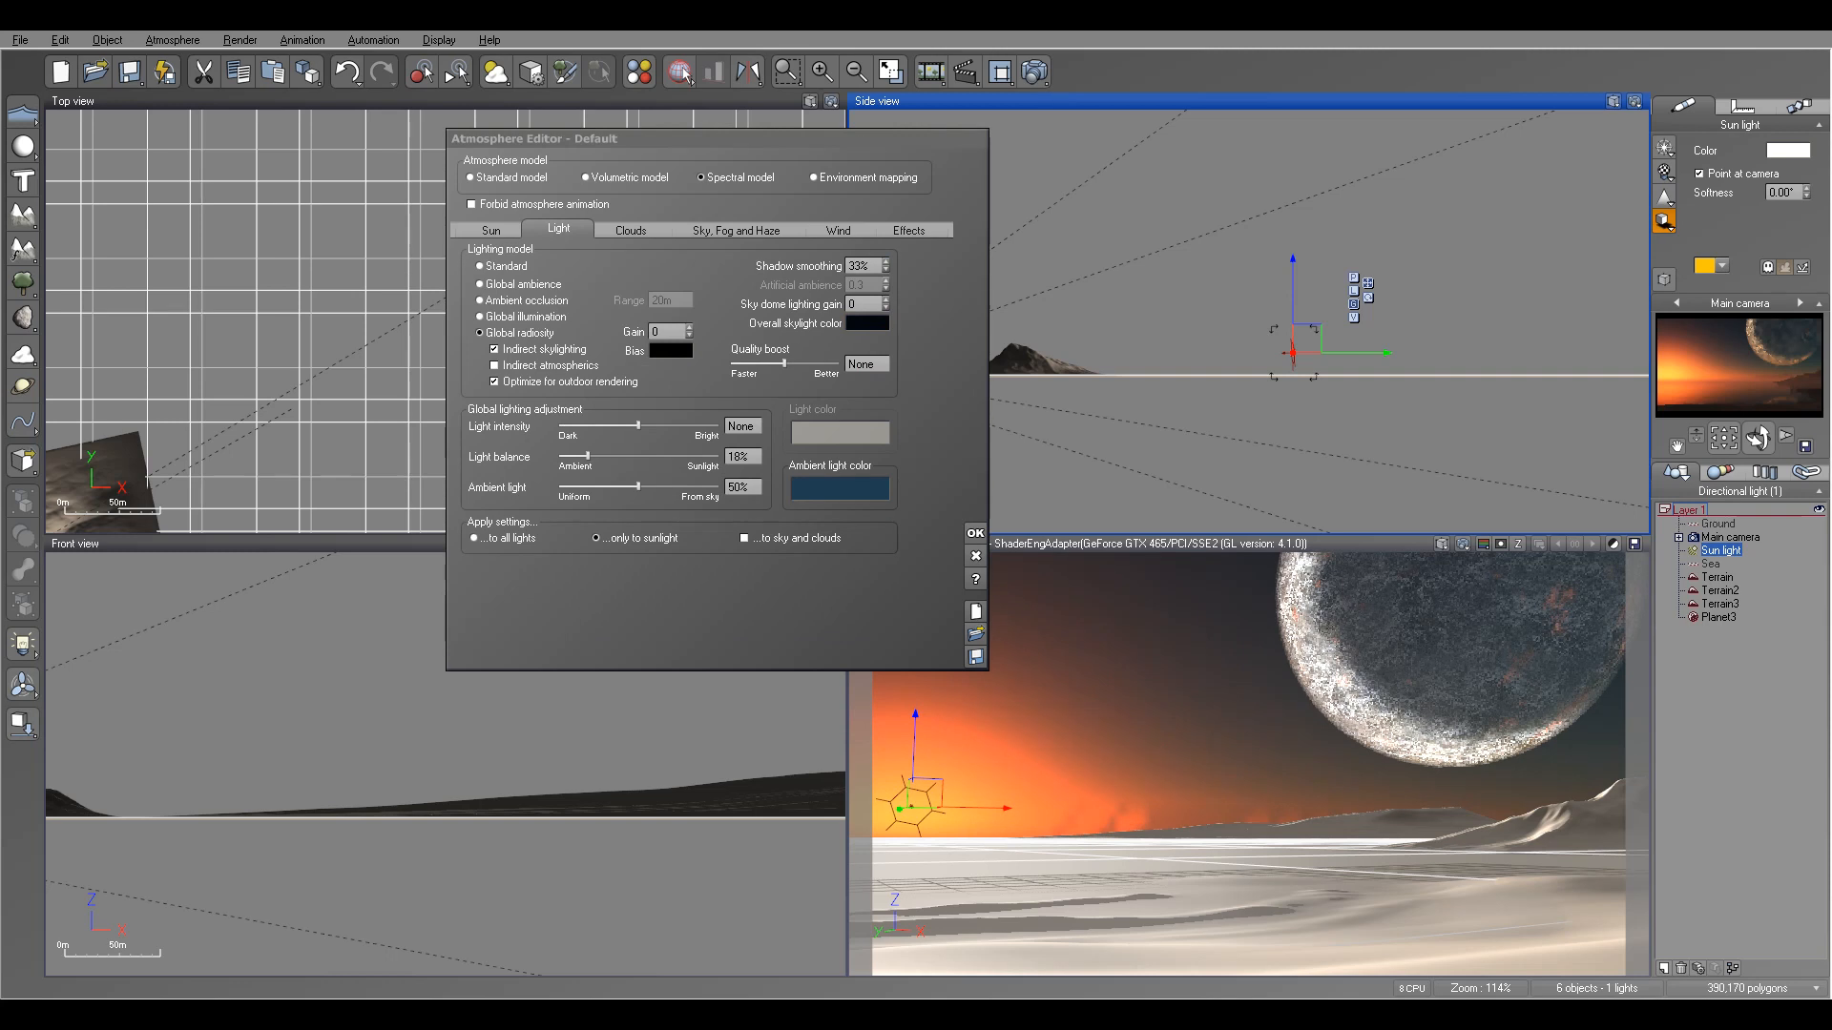
{"action": "left_click", "coordinate": [930, 336]}
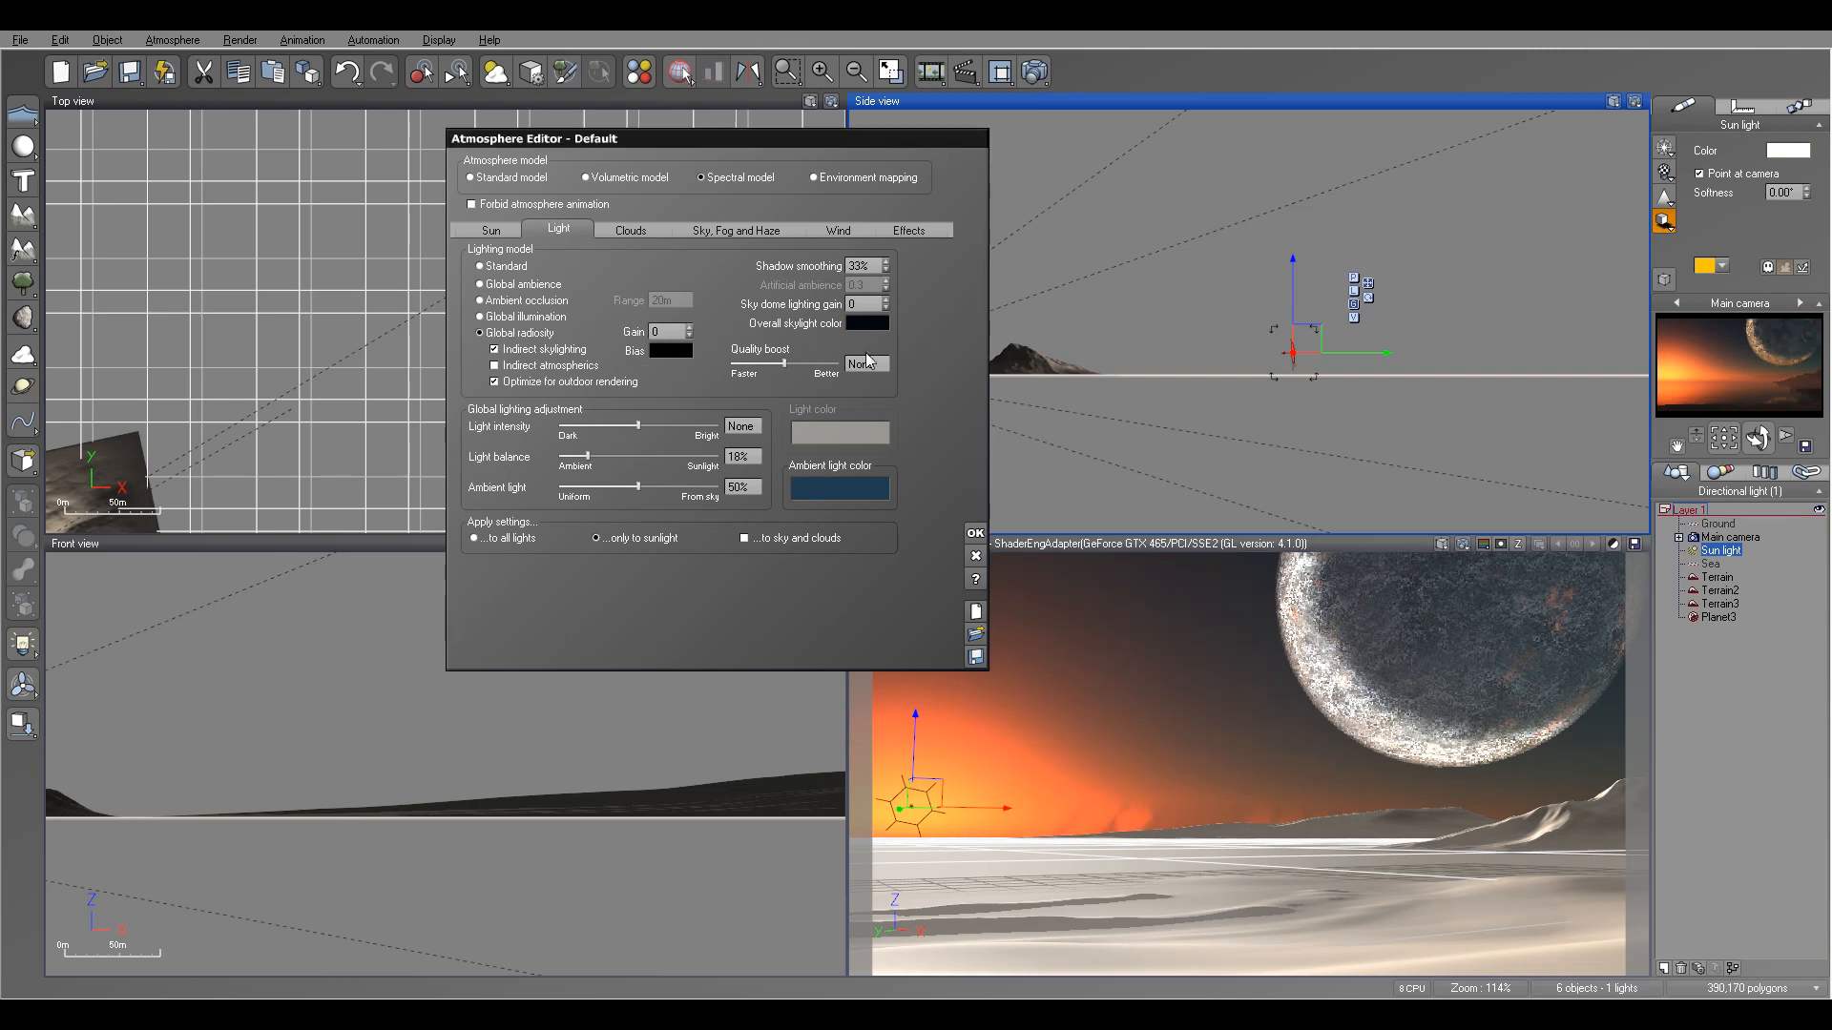
{"action": "left_click", "coordinate": [866, 324]}
{"action": "left_click", "coordinate": [897, 336]}
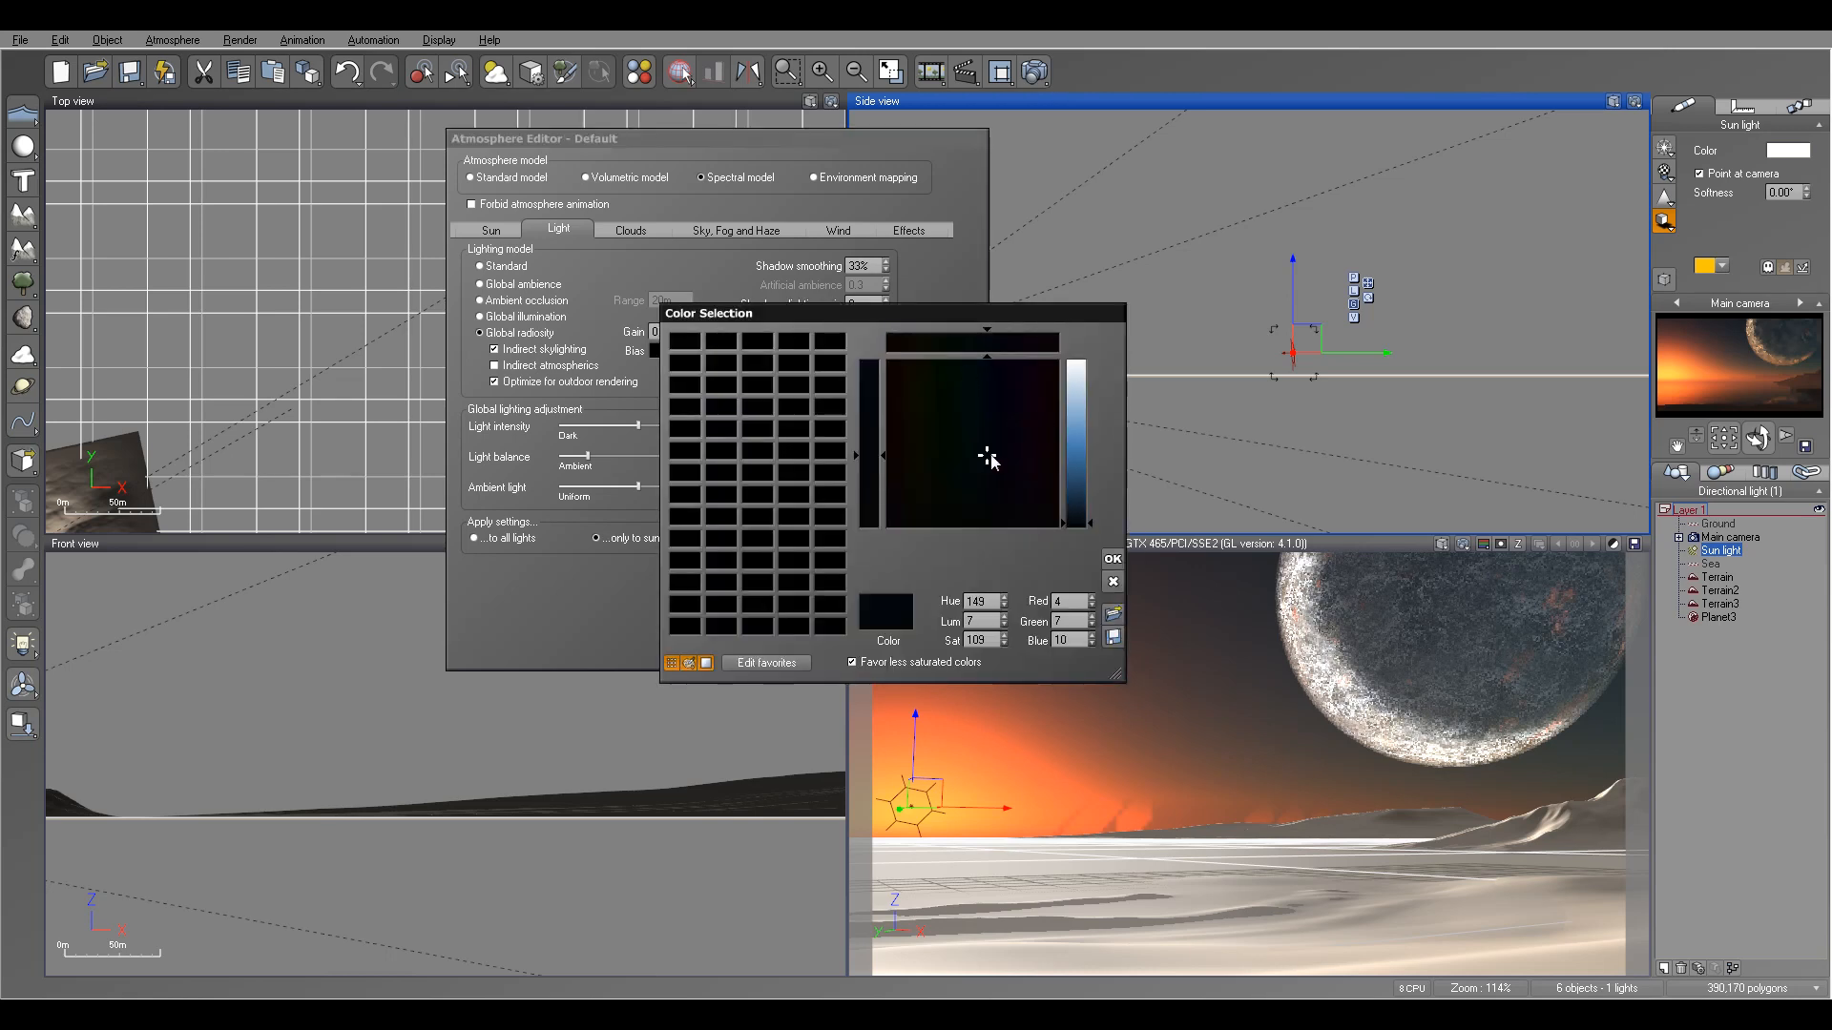
{"action": "left_click", "coordinate": [1077, 510]}
{"action": "left_click_drag", "start_coordinate": [999, 456], "coordinate": [899, 473]}
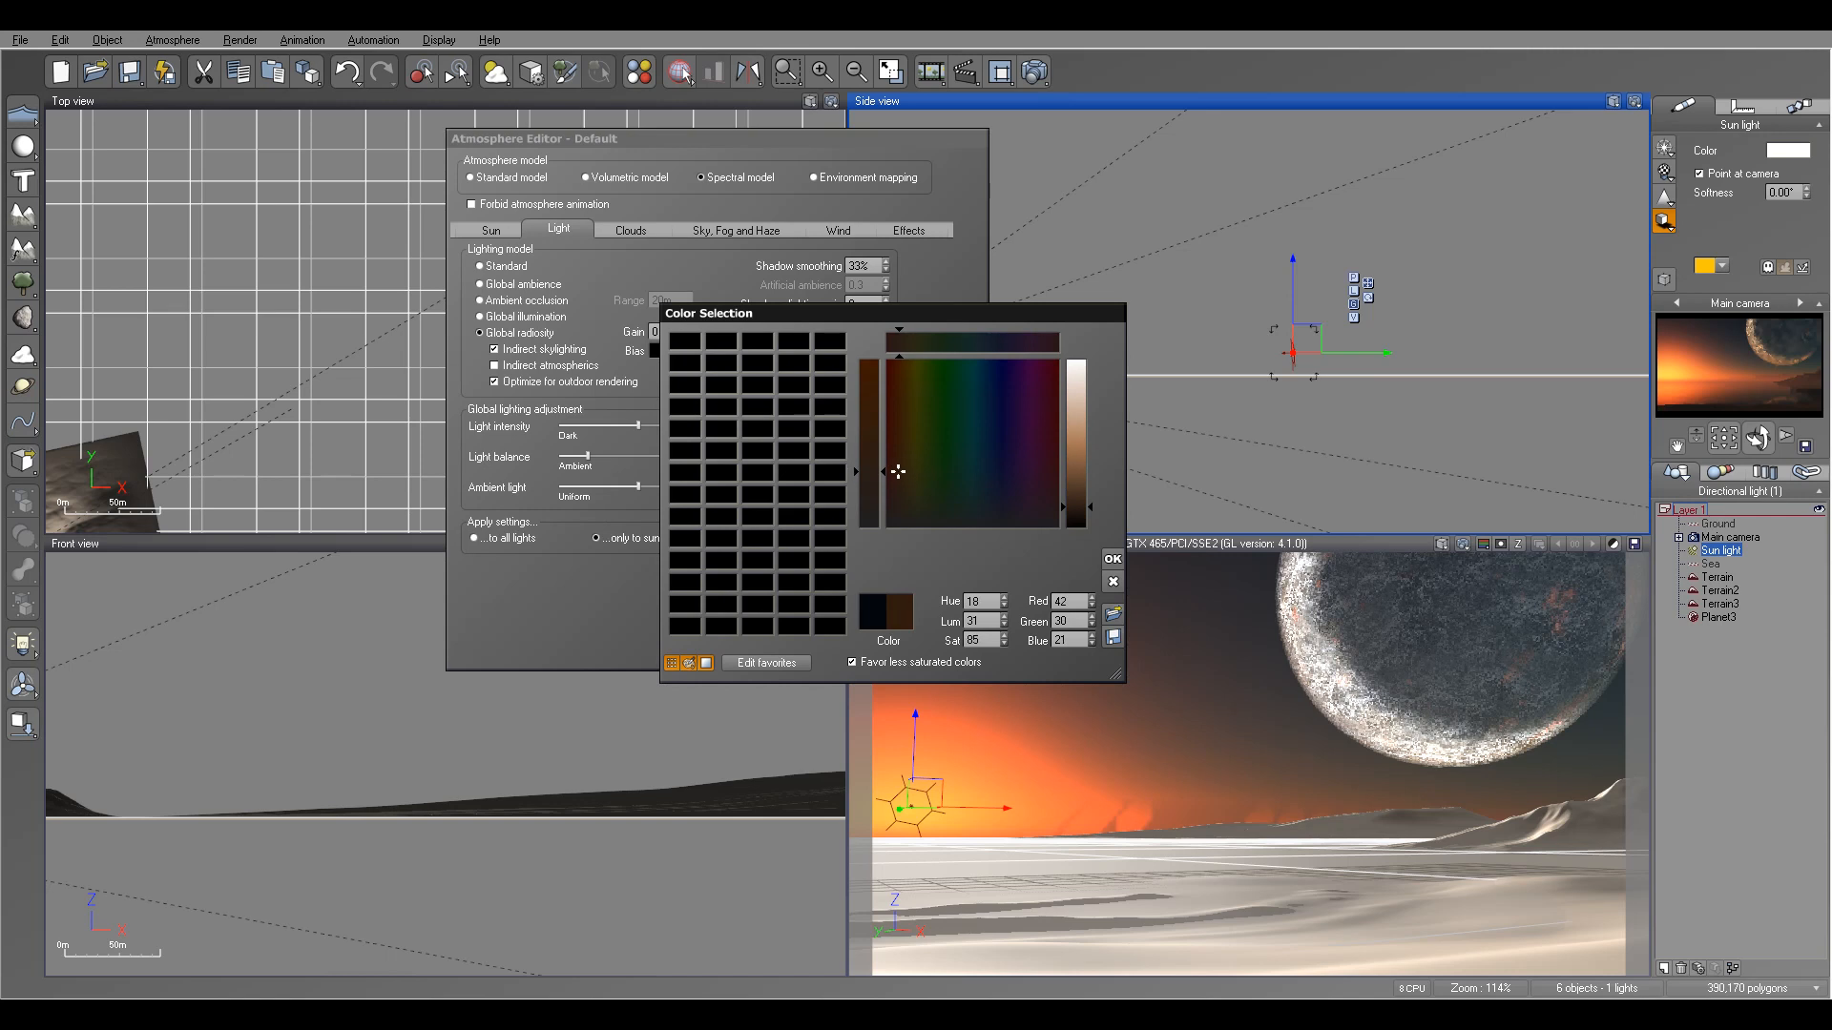
{"action": "left_click", "coordinate": [1111, 561]}
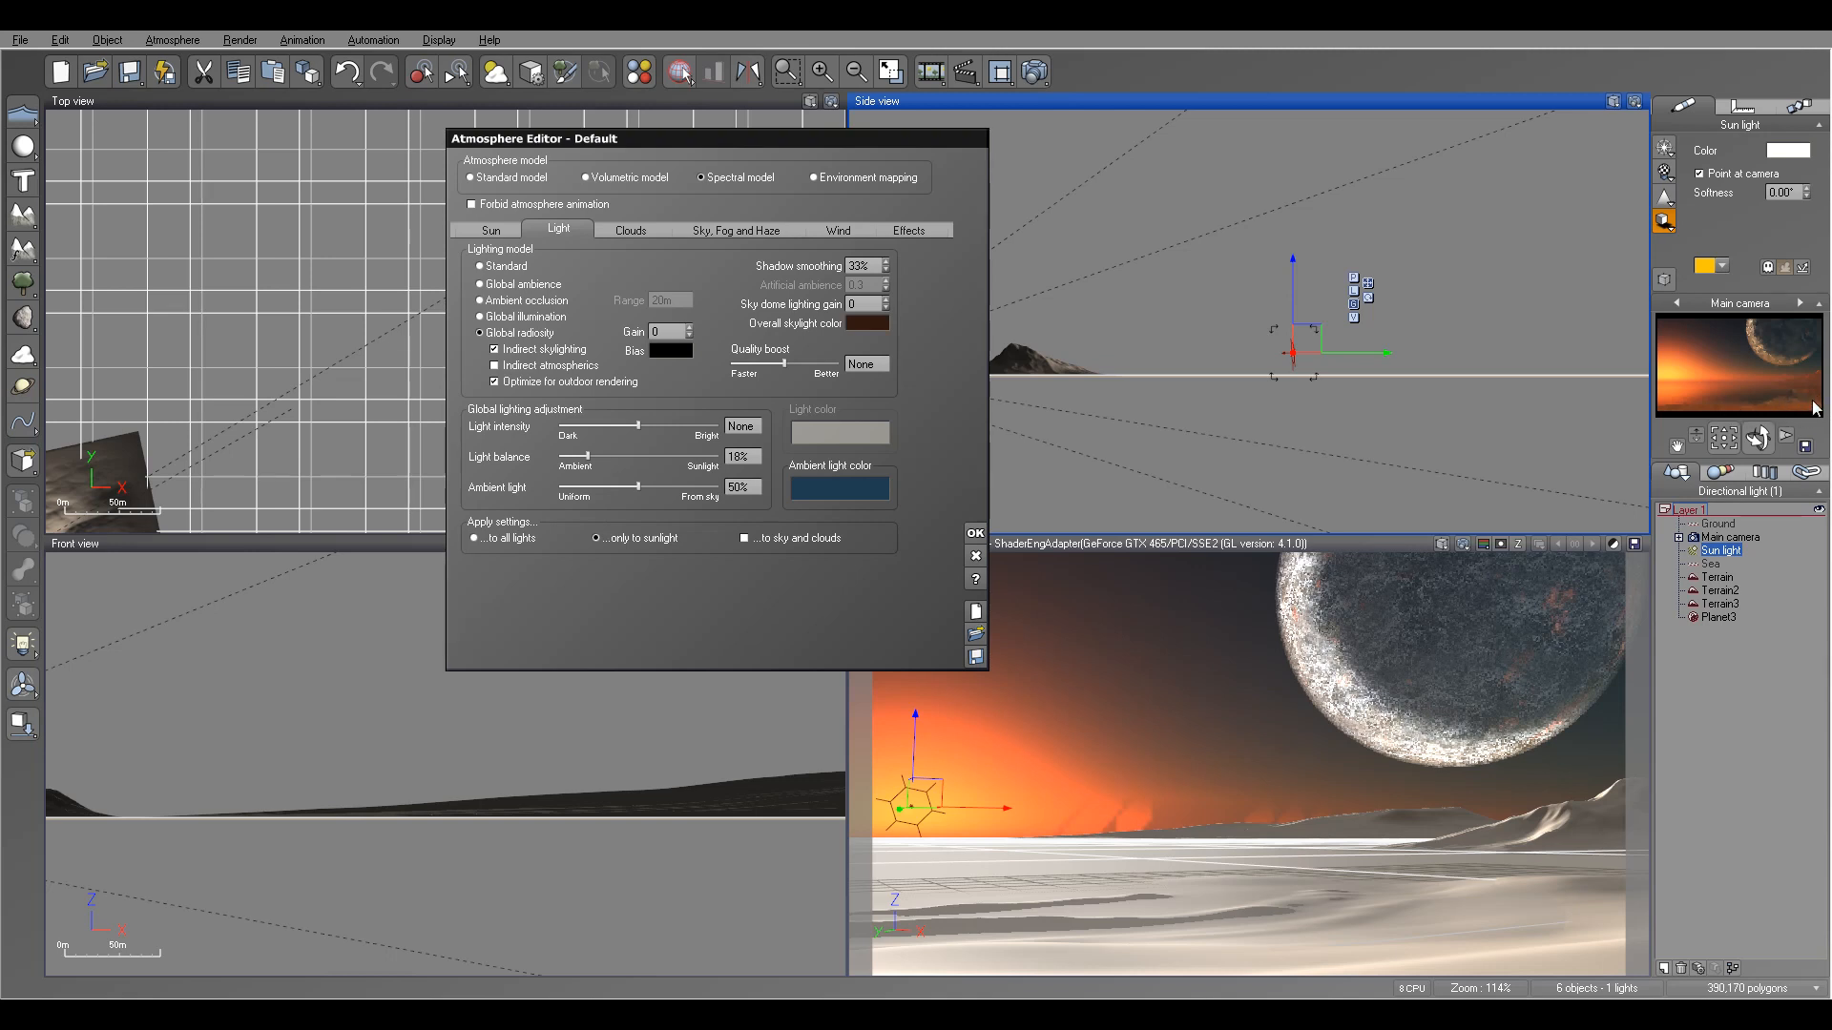
- Render a test image of the main camera view, close the render display and accept the atmosphere settings
{"action": "key", "text": "ctrl+F9"}
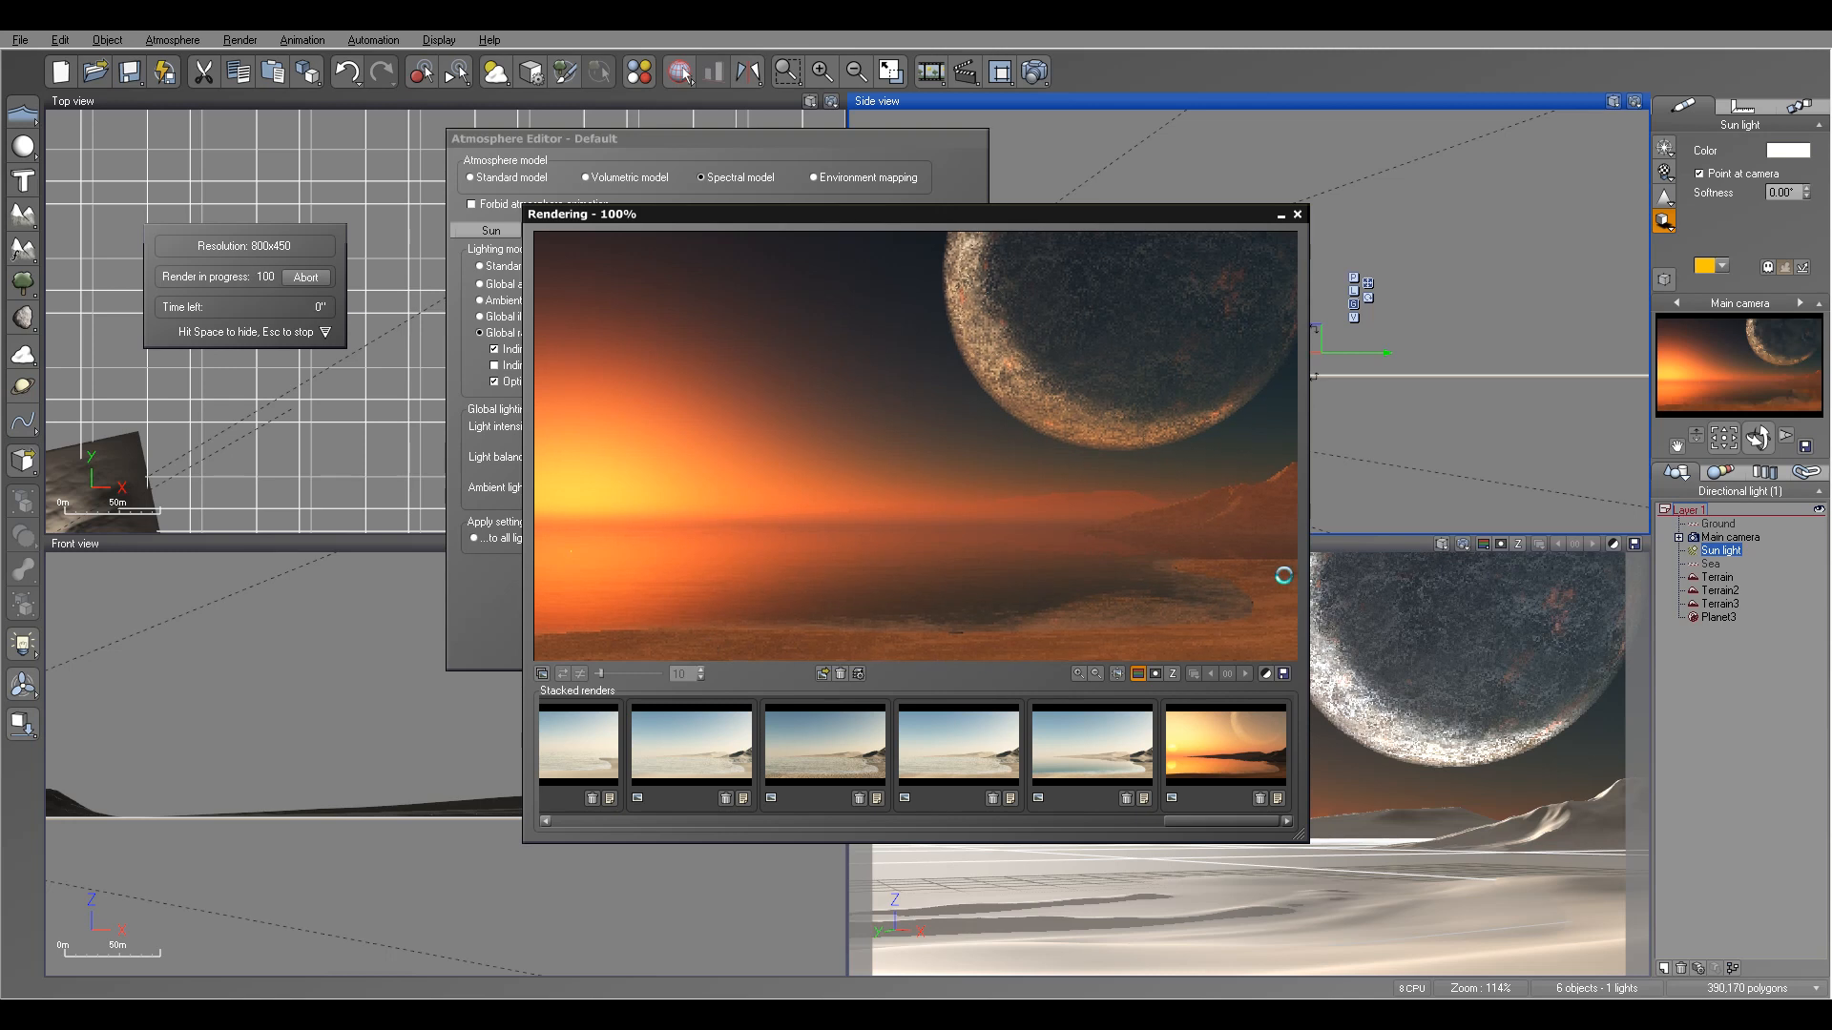
{"action": "left_click", "coordinate": [1036, 616]}
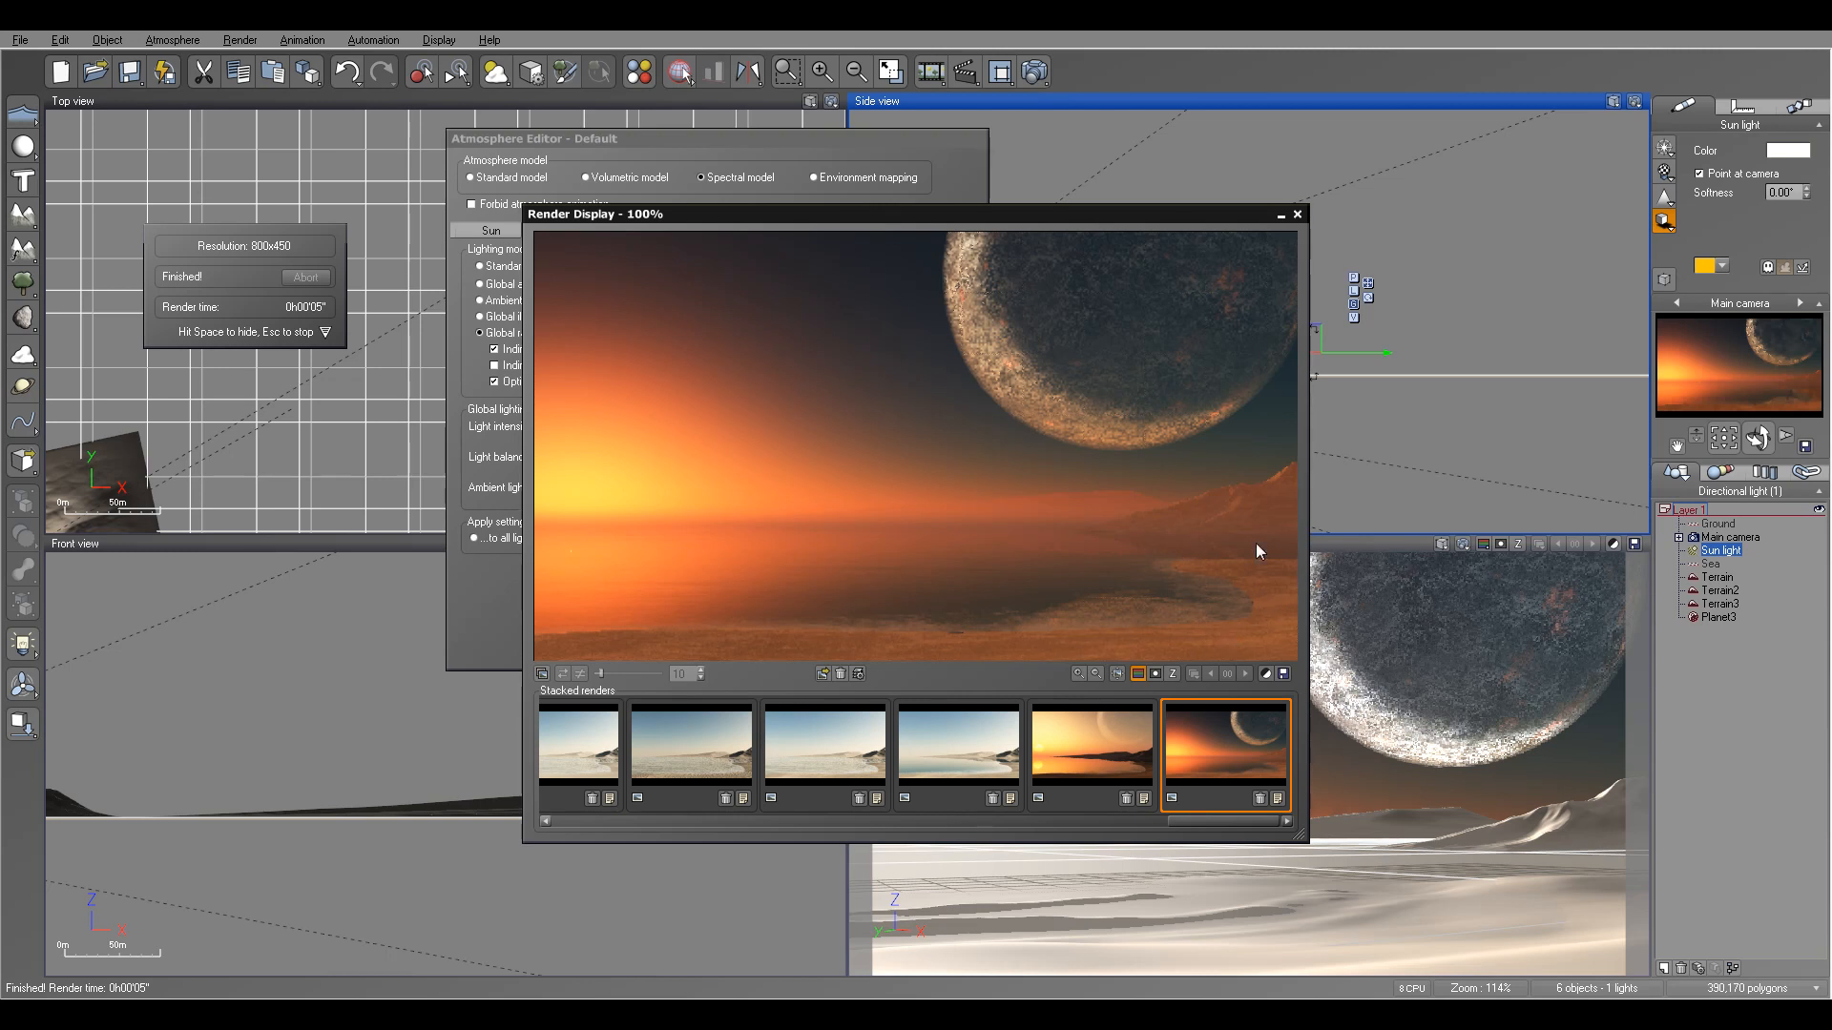
{"action": "left_click", "coordinate": [1298, 215]}
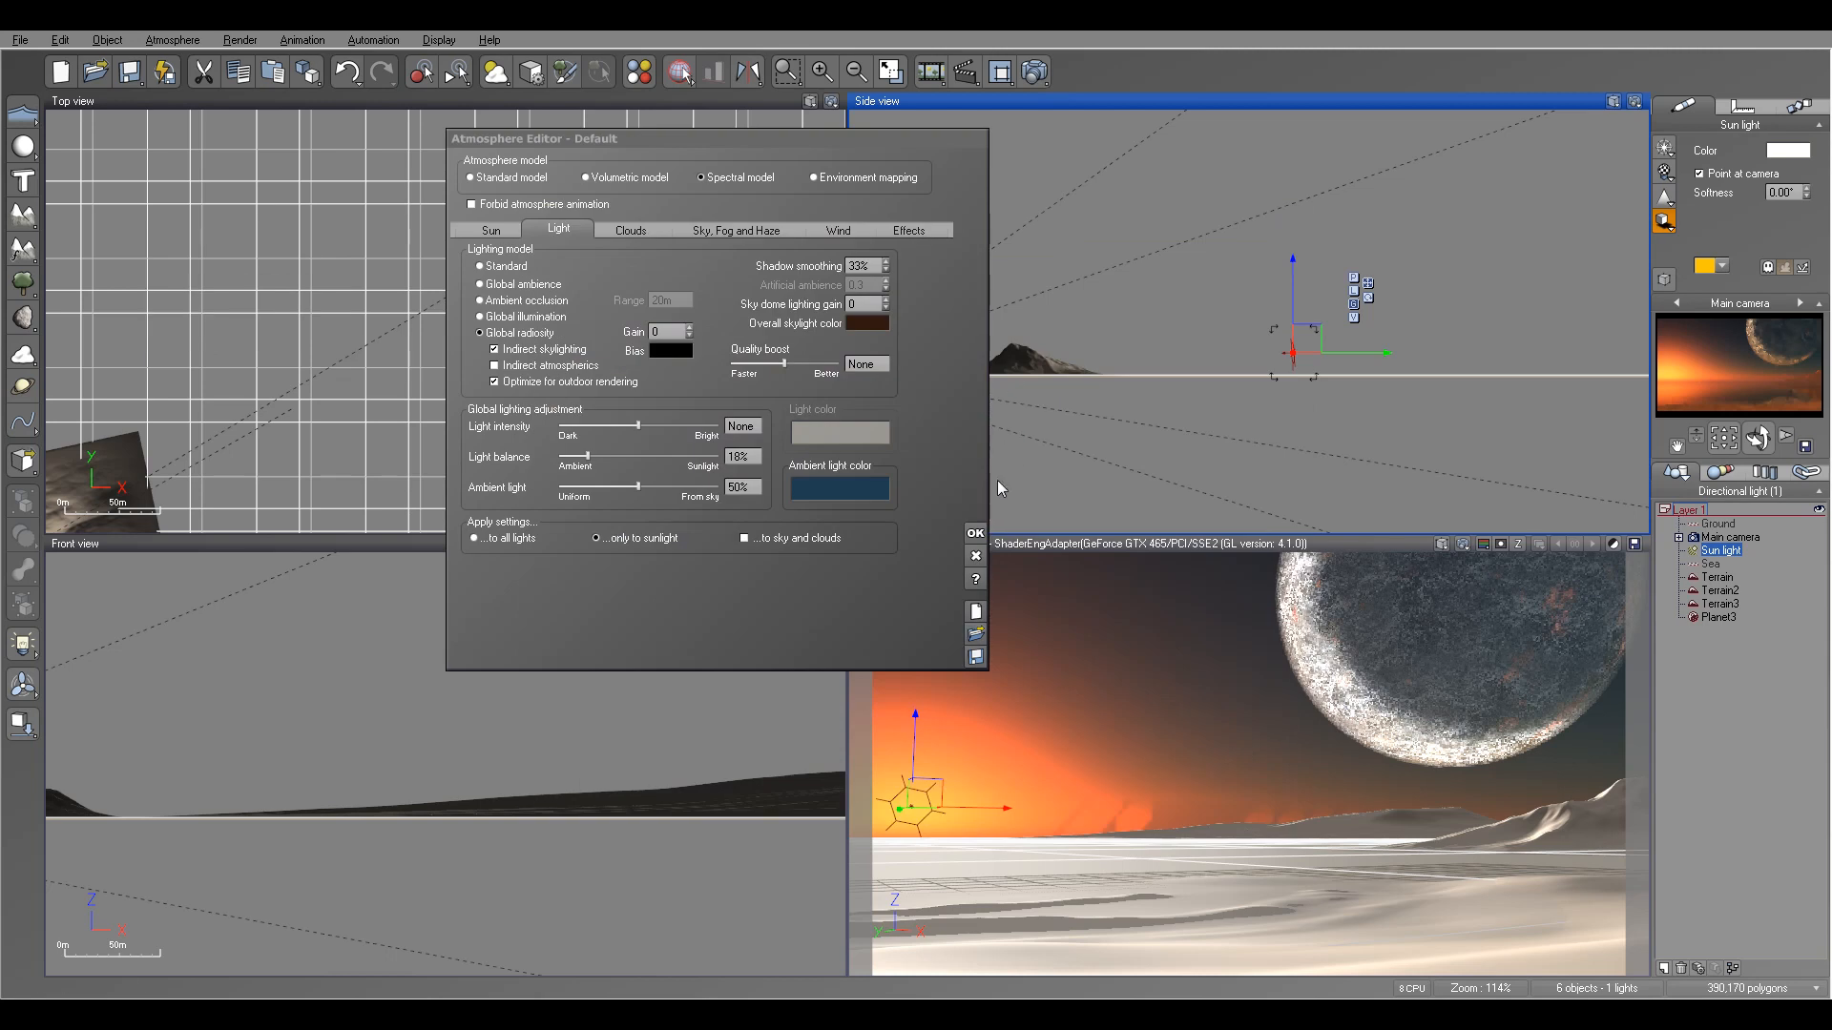
{"action": "left_click", "coordinate": [975, 530]}
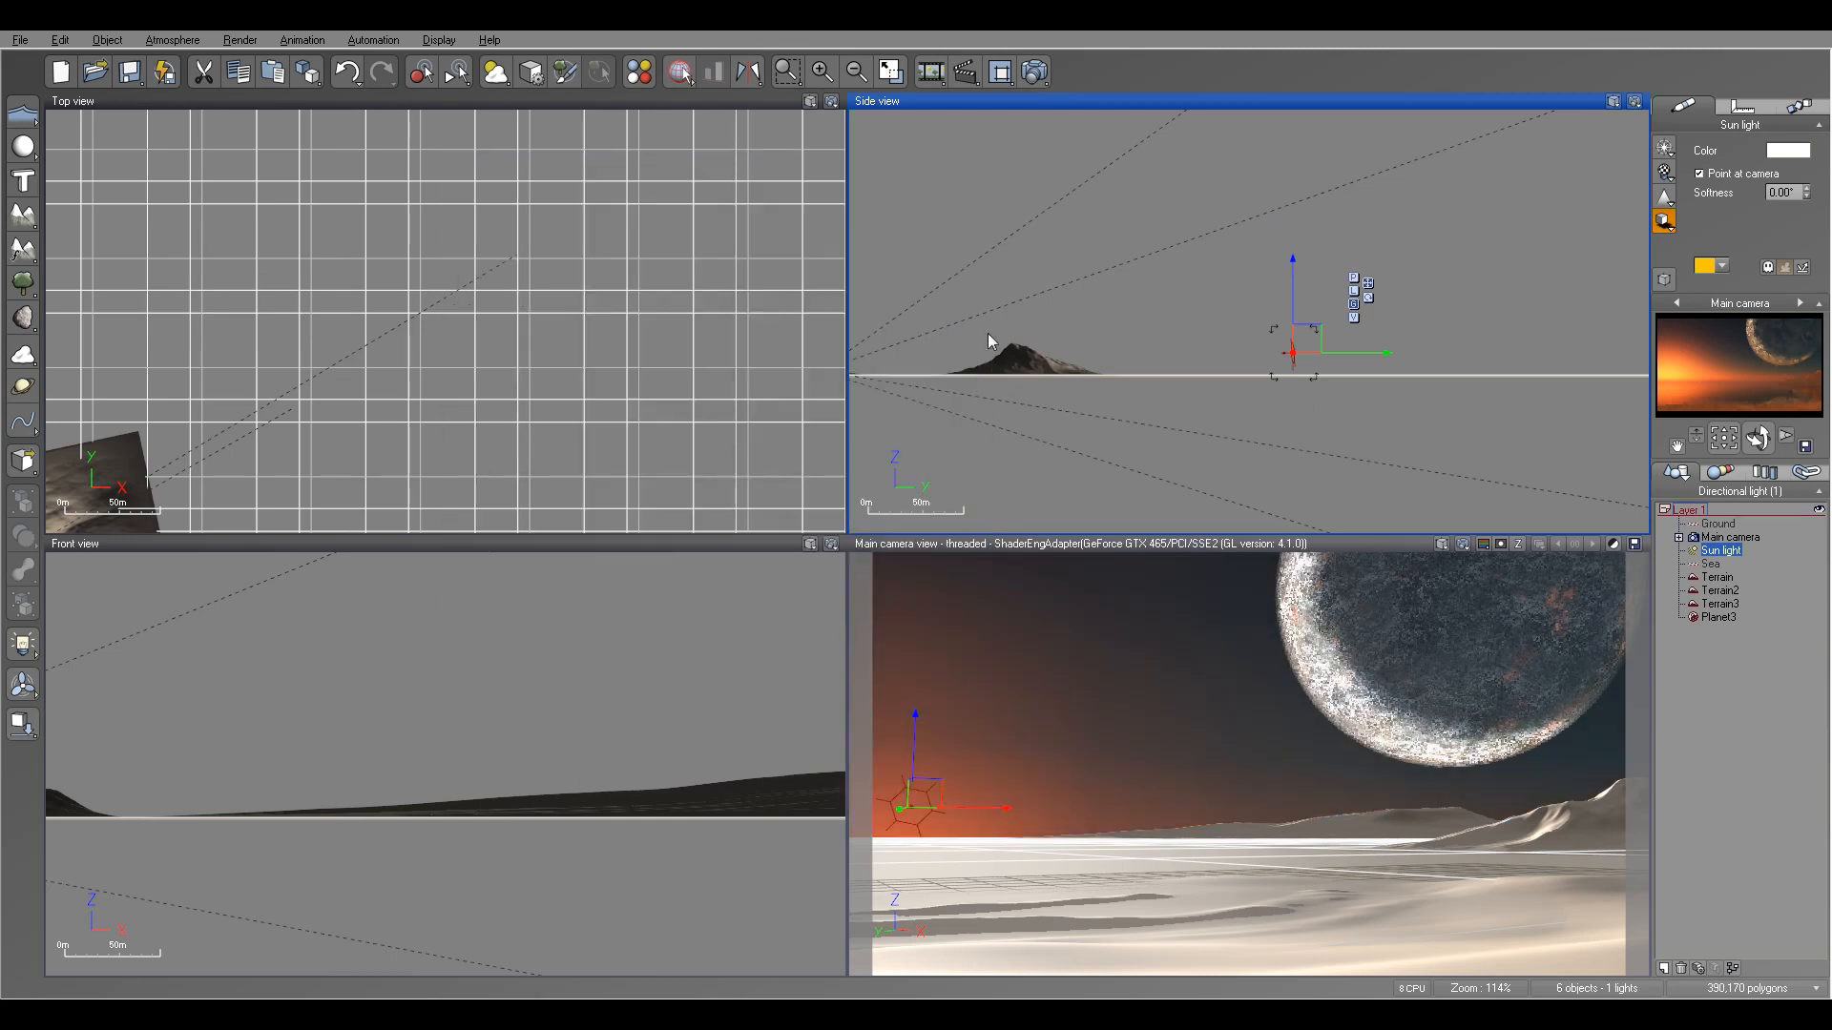
- Select the foreground beach terrain in the top view
{"action": "right_click_drag", "start_coordinate": [403, 309], "coordinate": [708, 343]}
{"action": "scroll", "coordinate": [526, 393], "scroll_direction": "up", "scroll_amount": 4}
{"action": "left_click", "coordinate": [707, 344]}
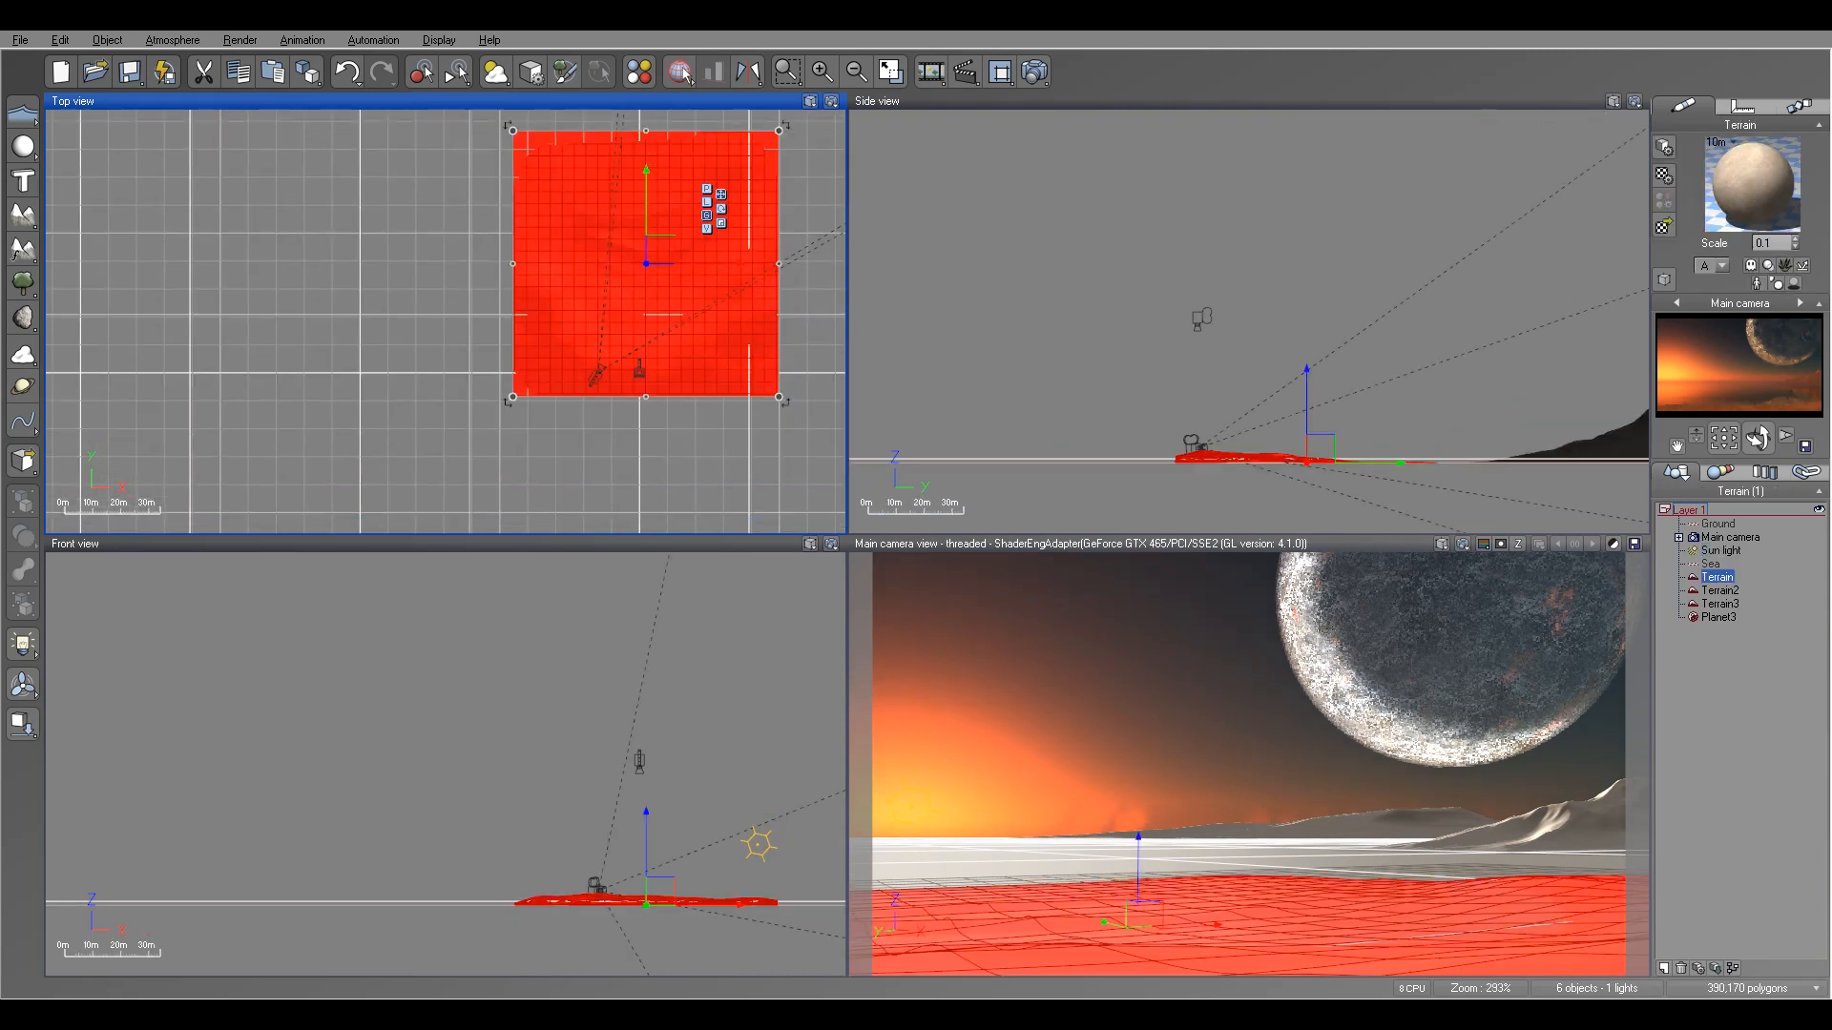